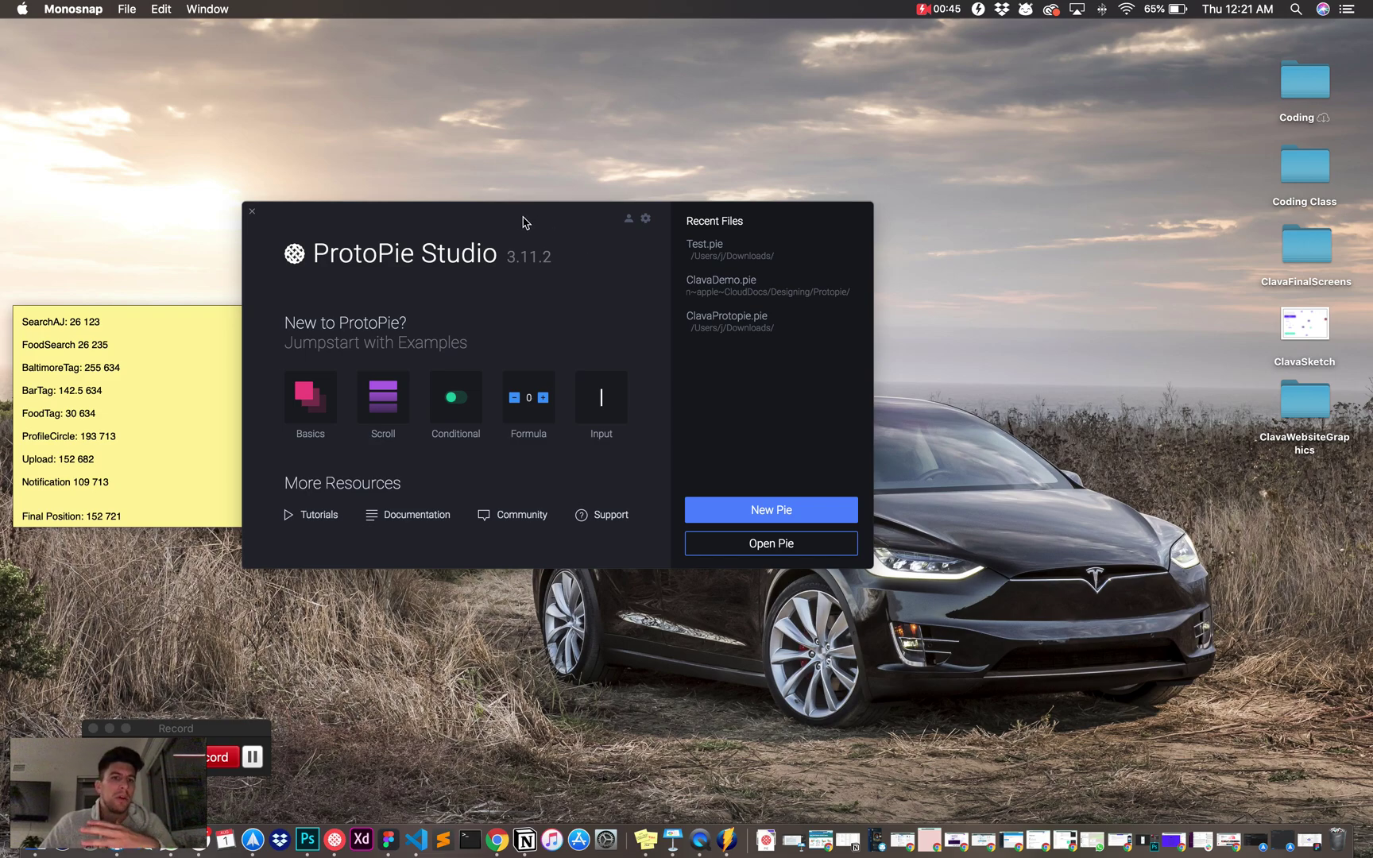
Move the ProtoPie welcome window up and to the left
drag(530, 220, 522, 164)
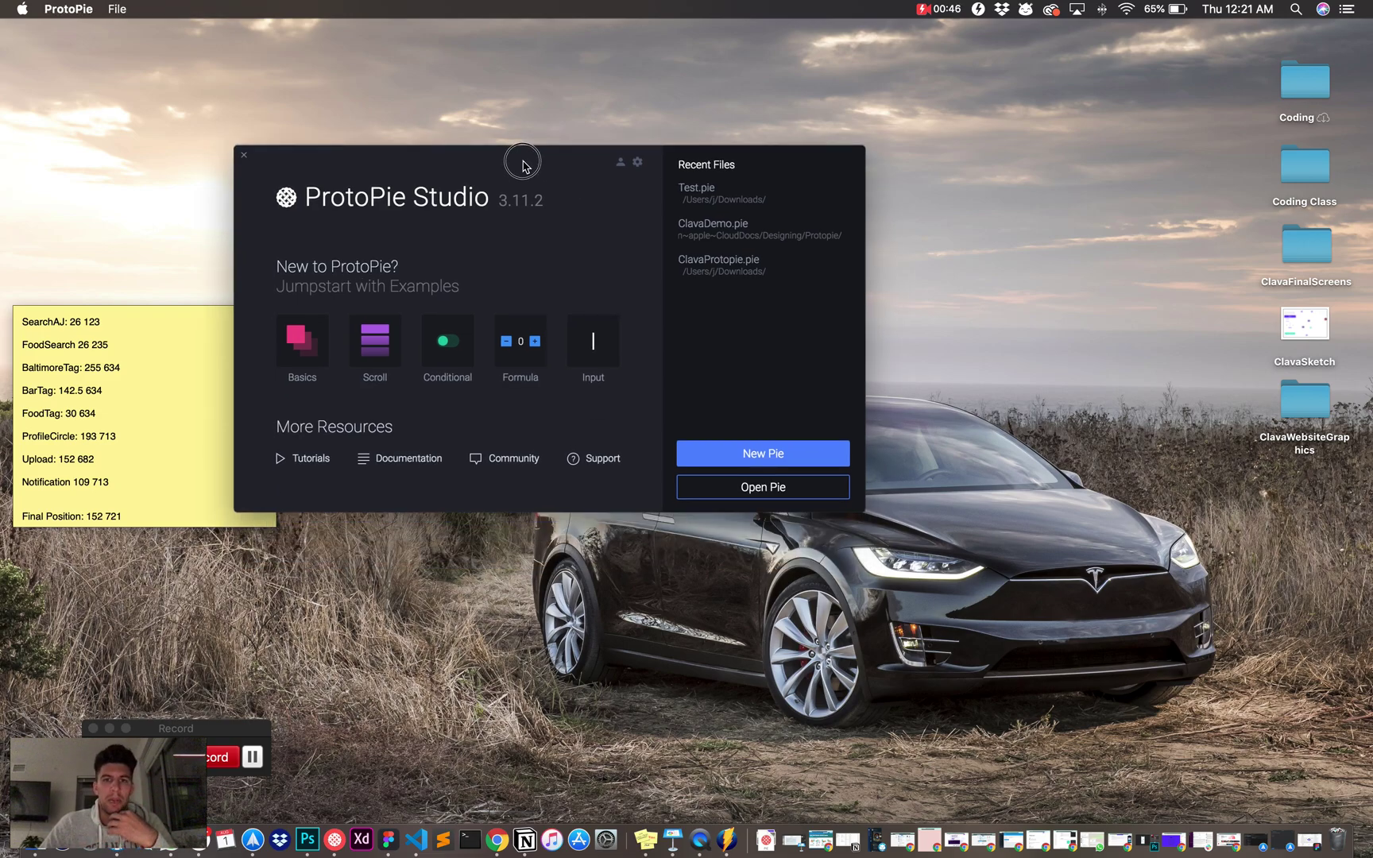
Open Test.pie and arrange the editor and Preview windows side by side
click(738, 202)
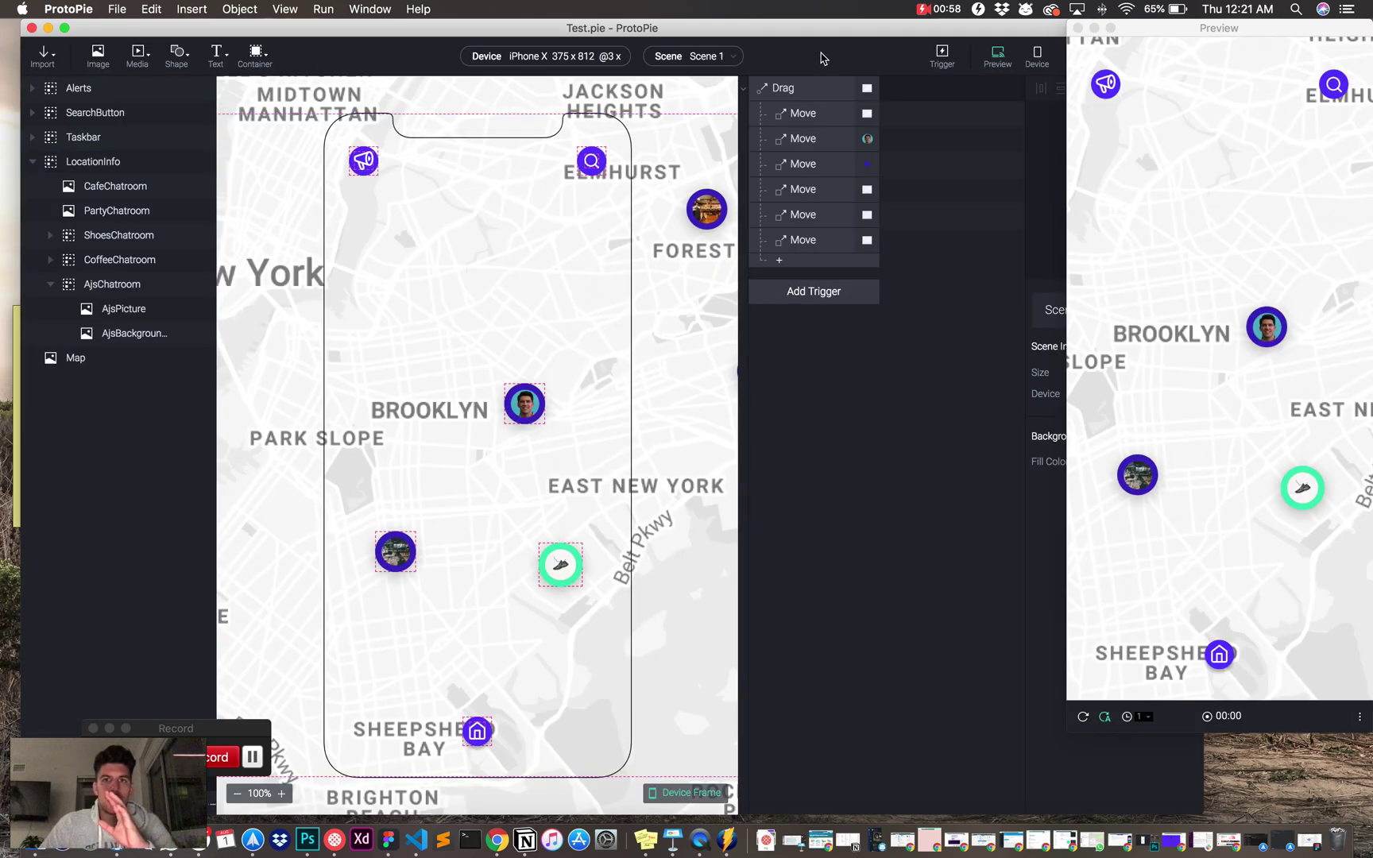
double_click(783, 26)
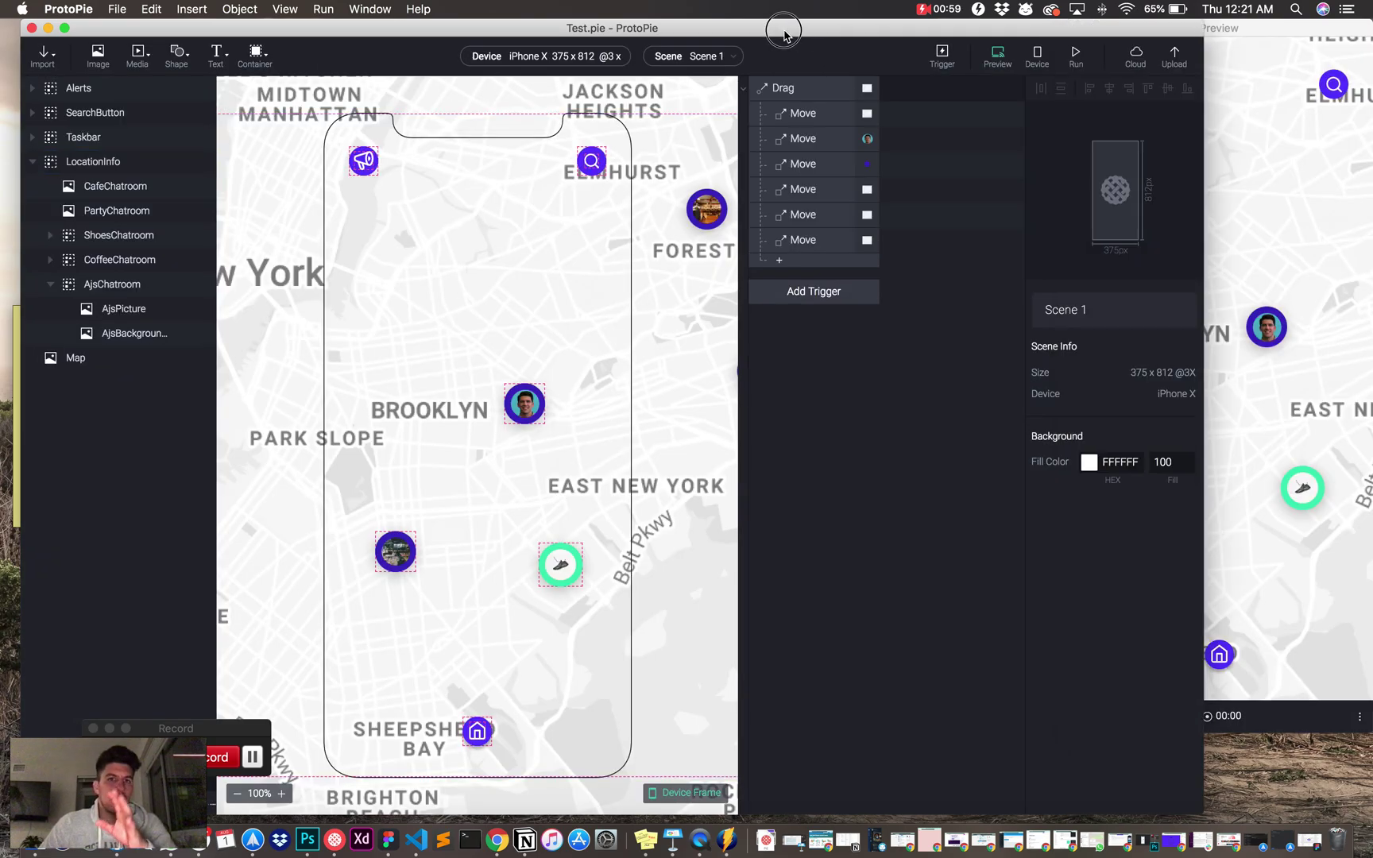
drag(784, 26, 768, 30)
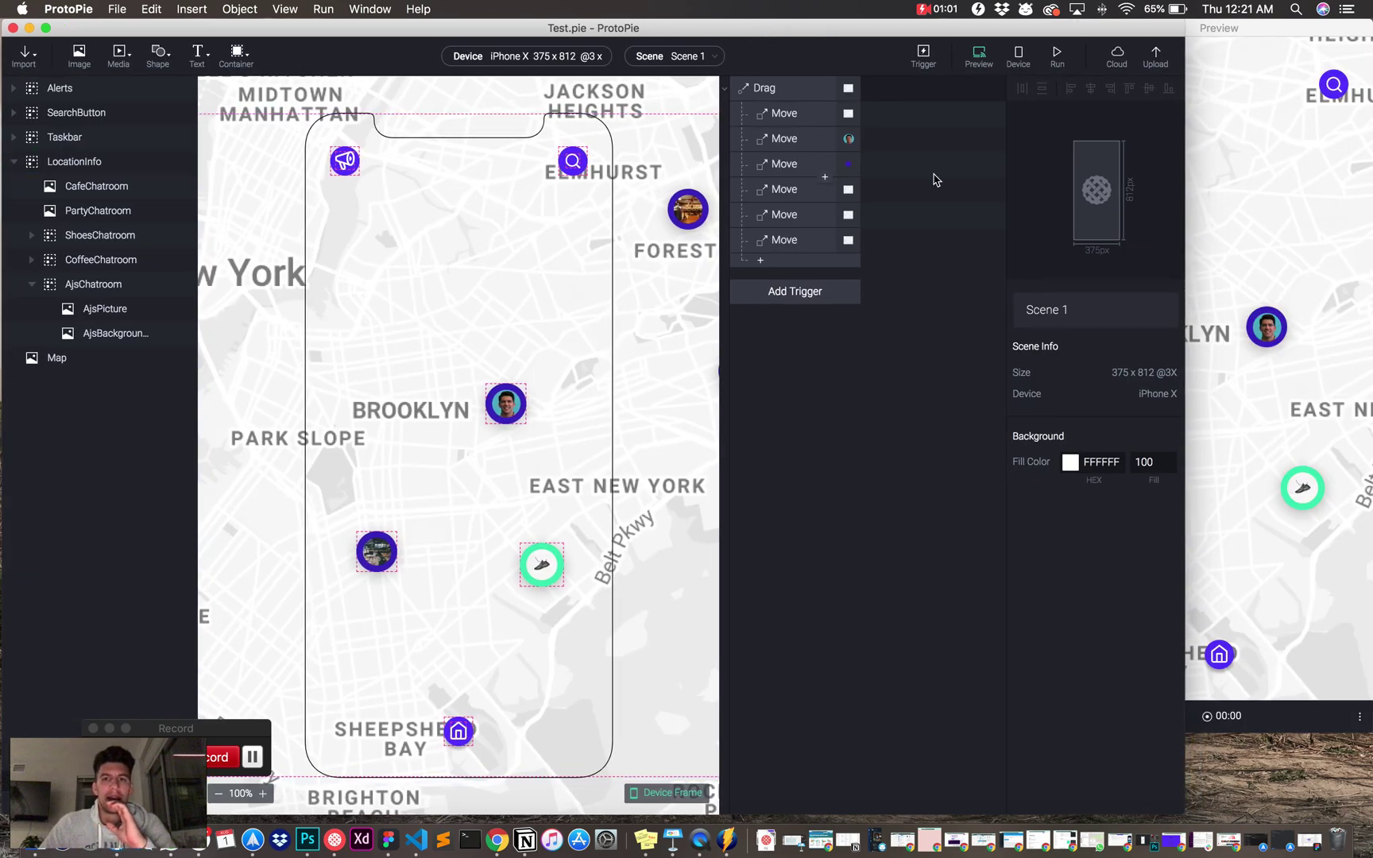
click(1307, 170)
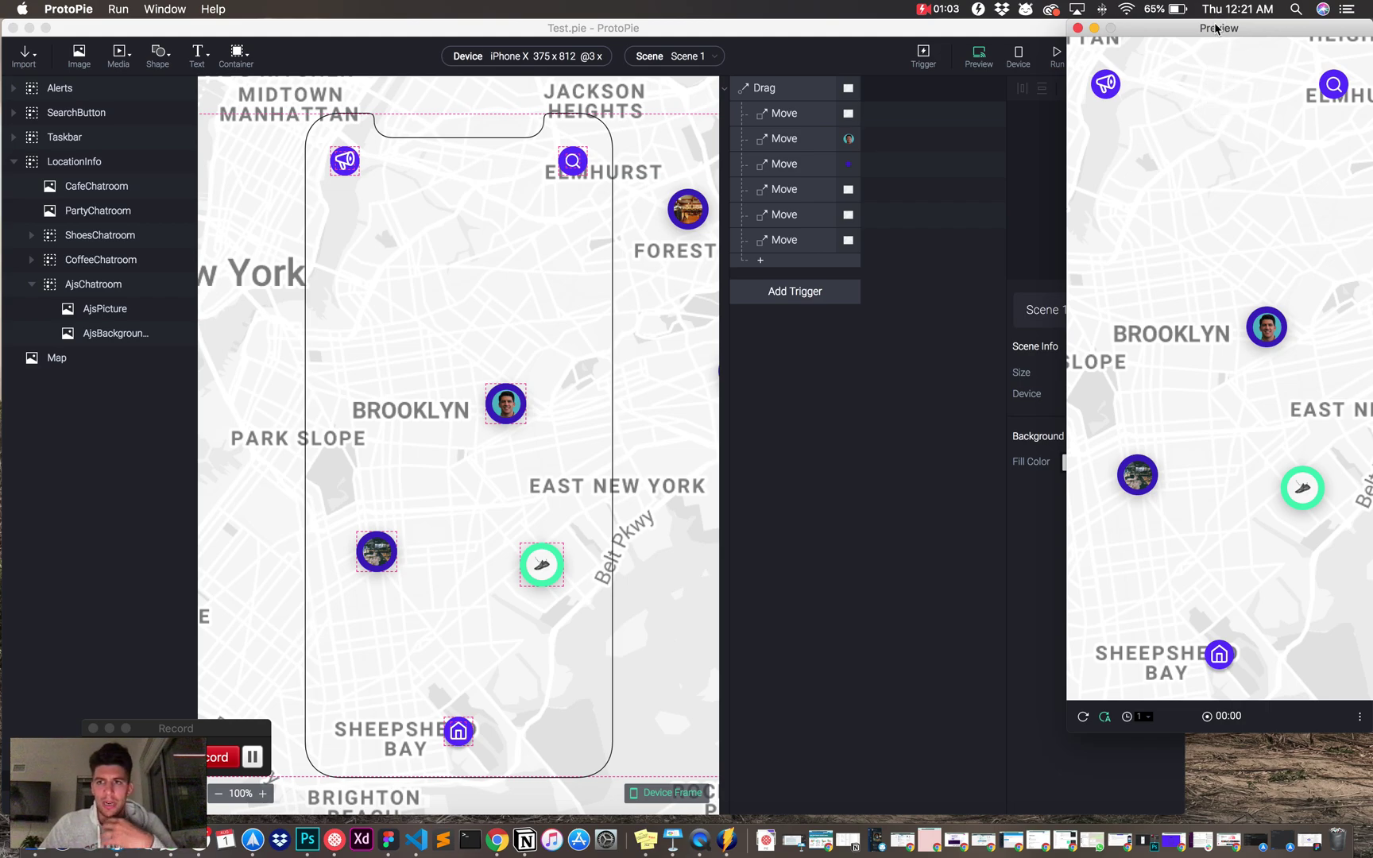
drag(1220, 29, 1140, 42)
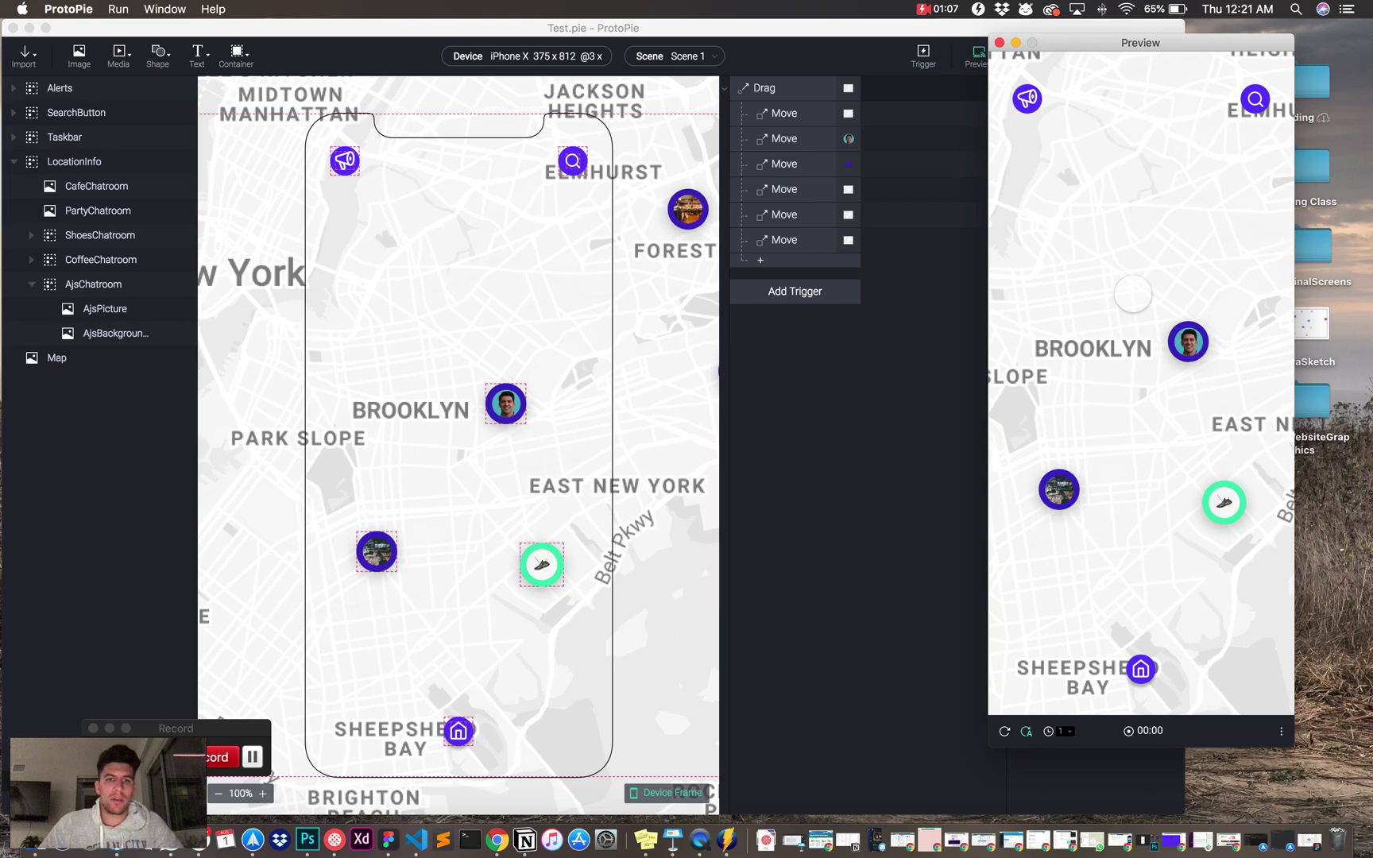
Pan and tap the map in the Preview to test it, then close the Preview
drag(1133, 294, 1199, 288)
click(1062, 338)
click(908, 374)
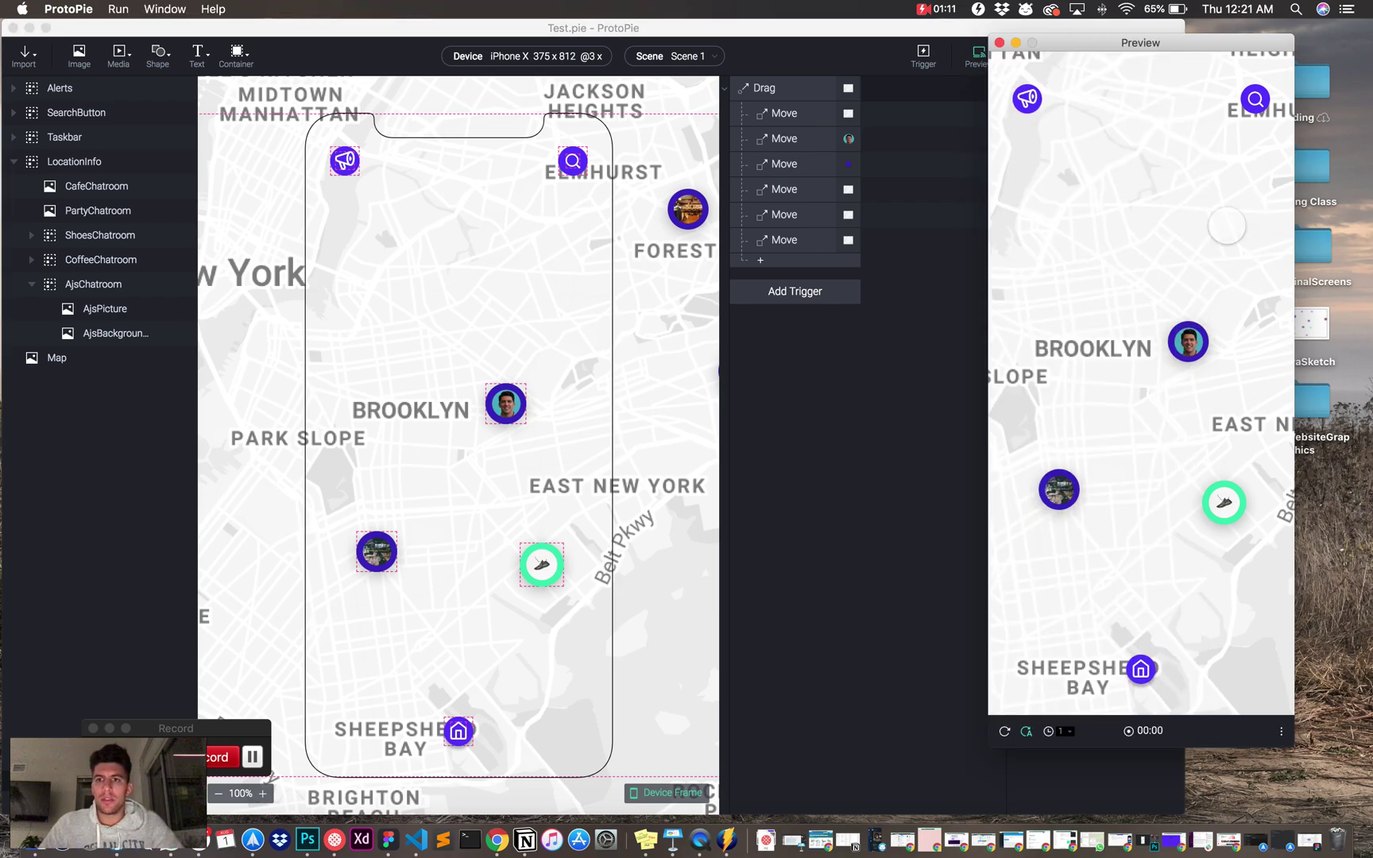
click(1090, 238)
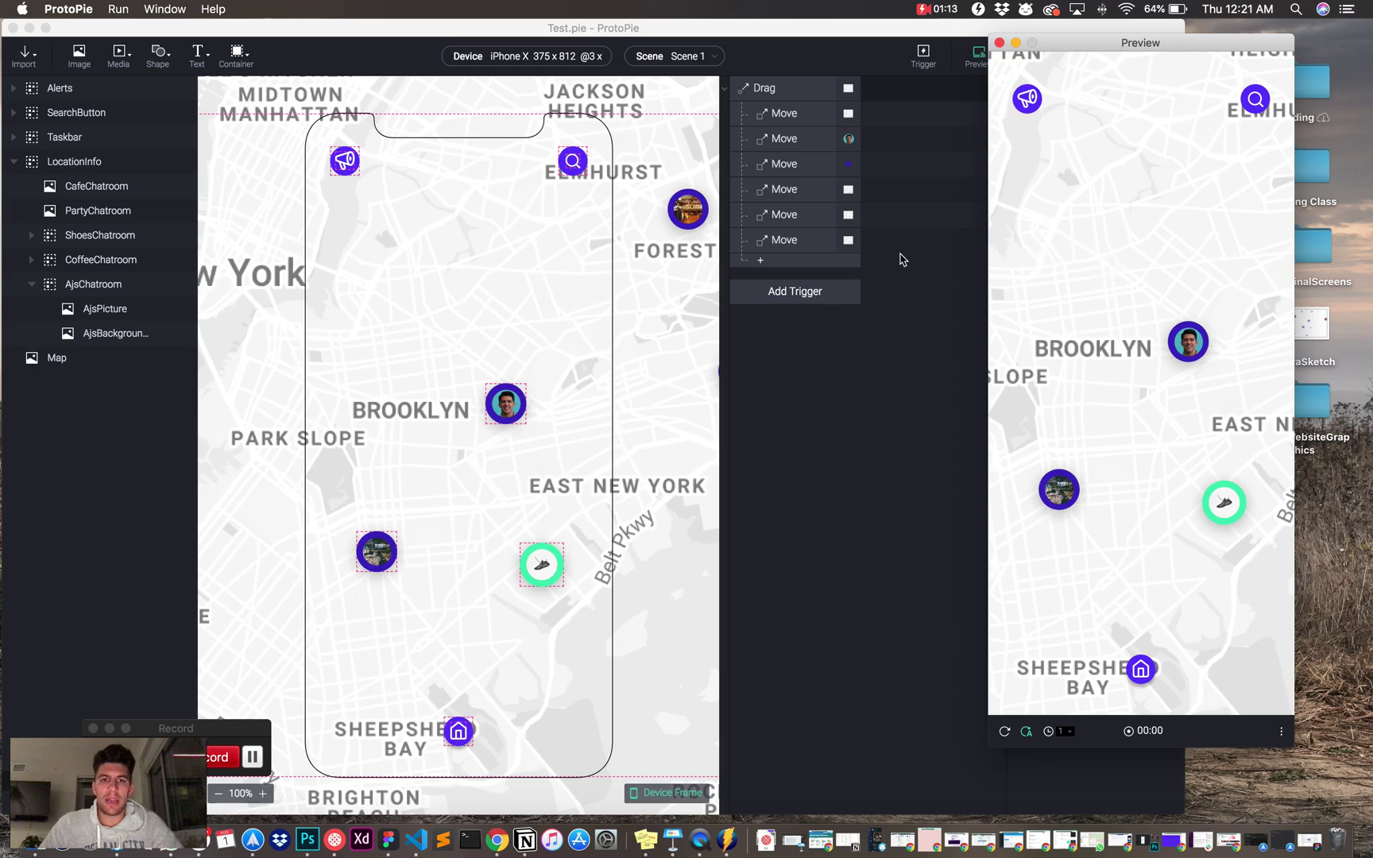
click(1000, 43)
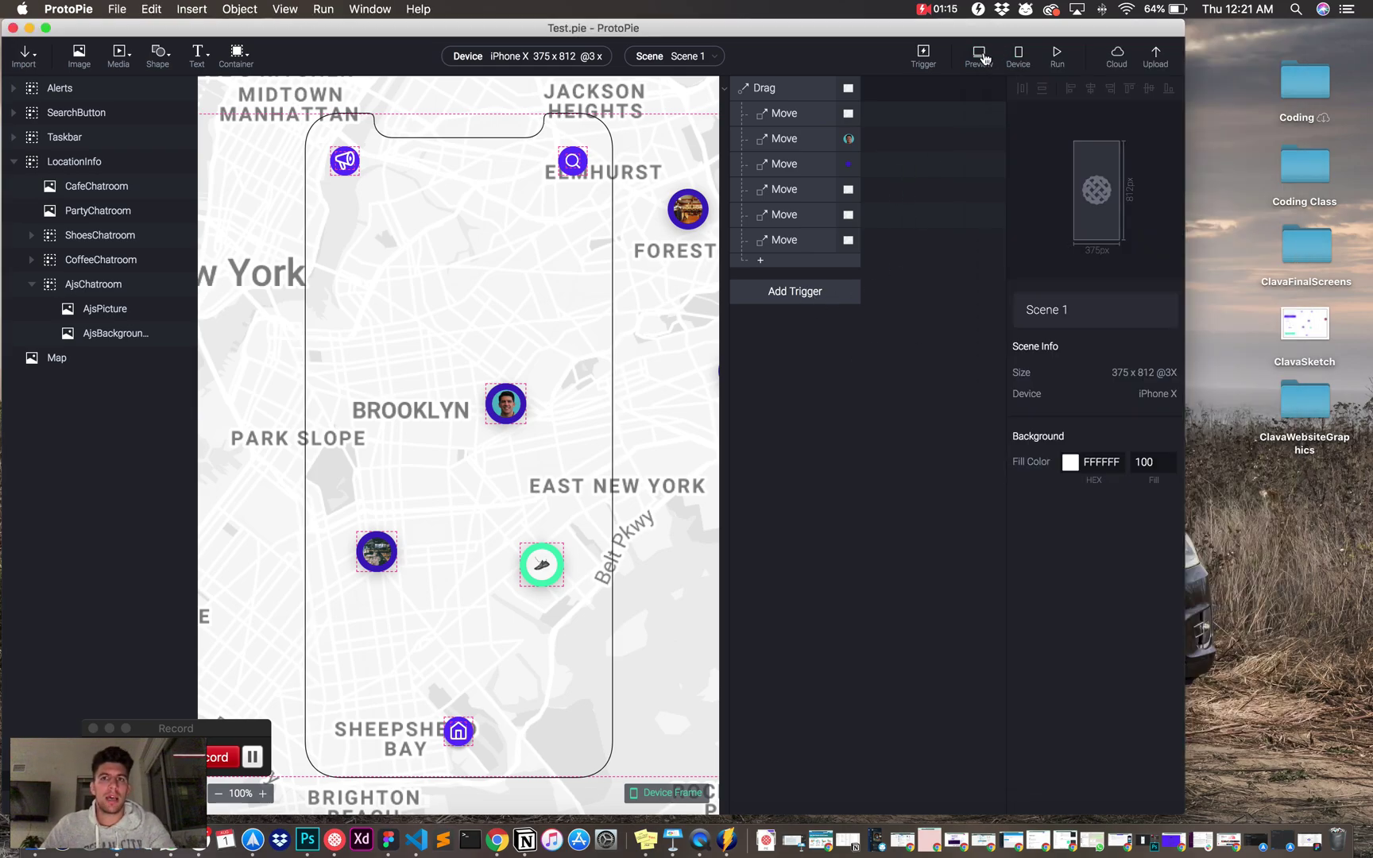
Hide Test.pie, open ClavaDemo.pie from Recent Files and dismiss the trial expiry notice
key(super+h)
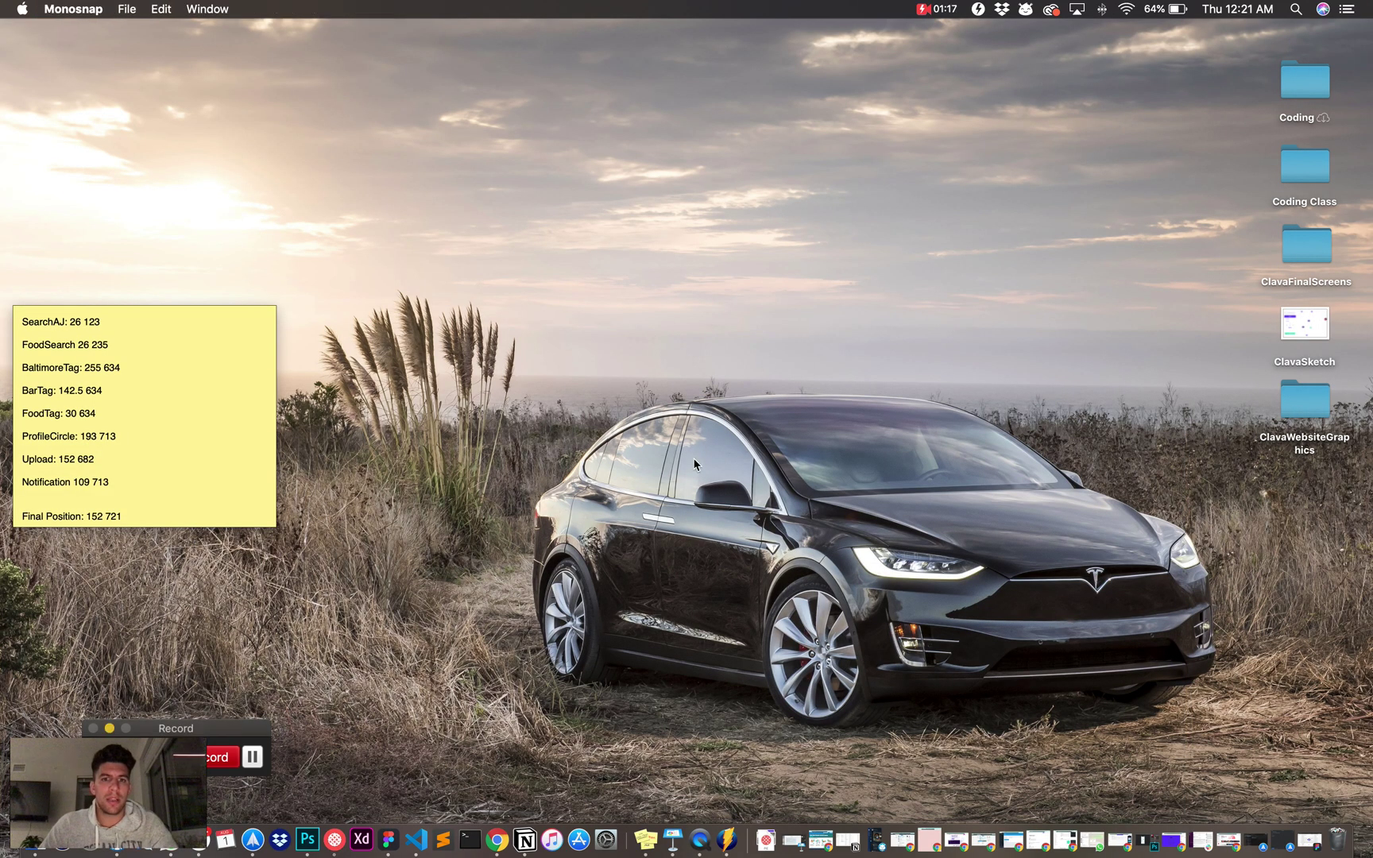
click(335, 841)
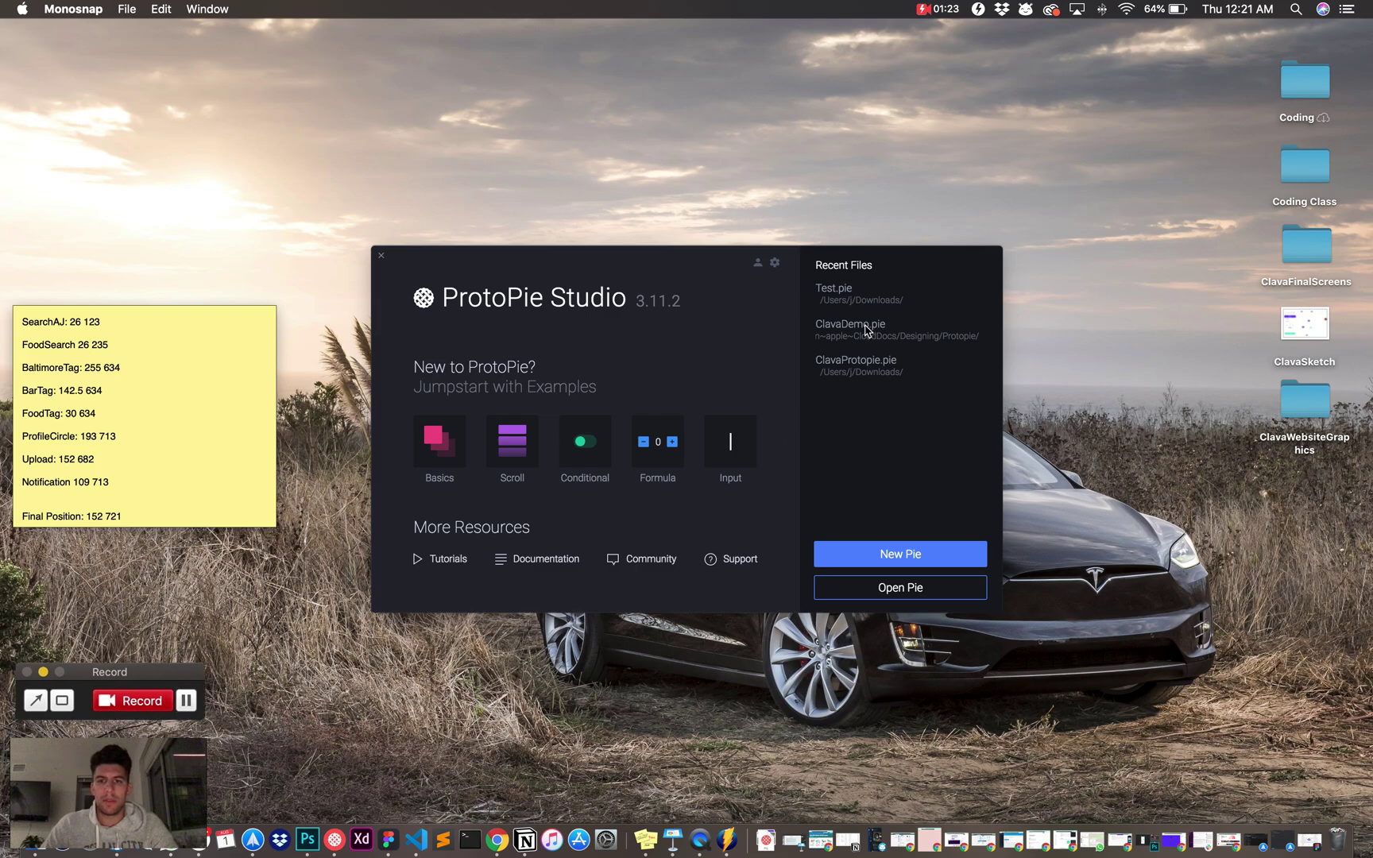
click(863, 329)
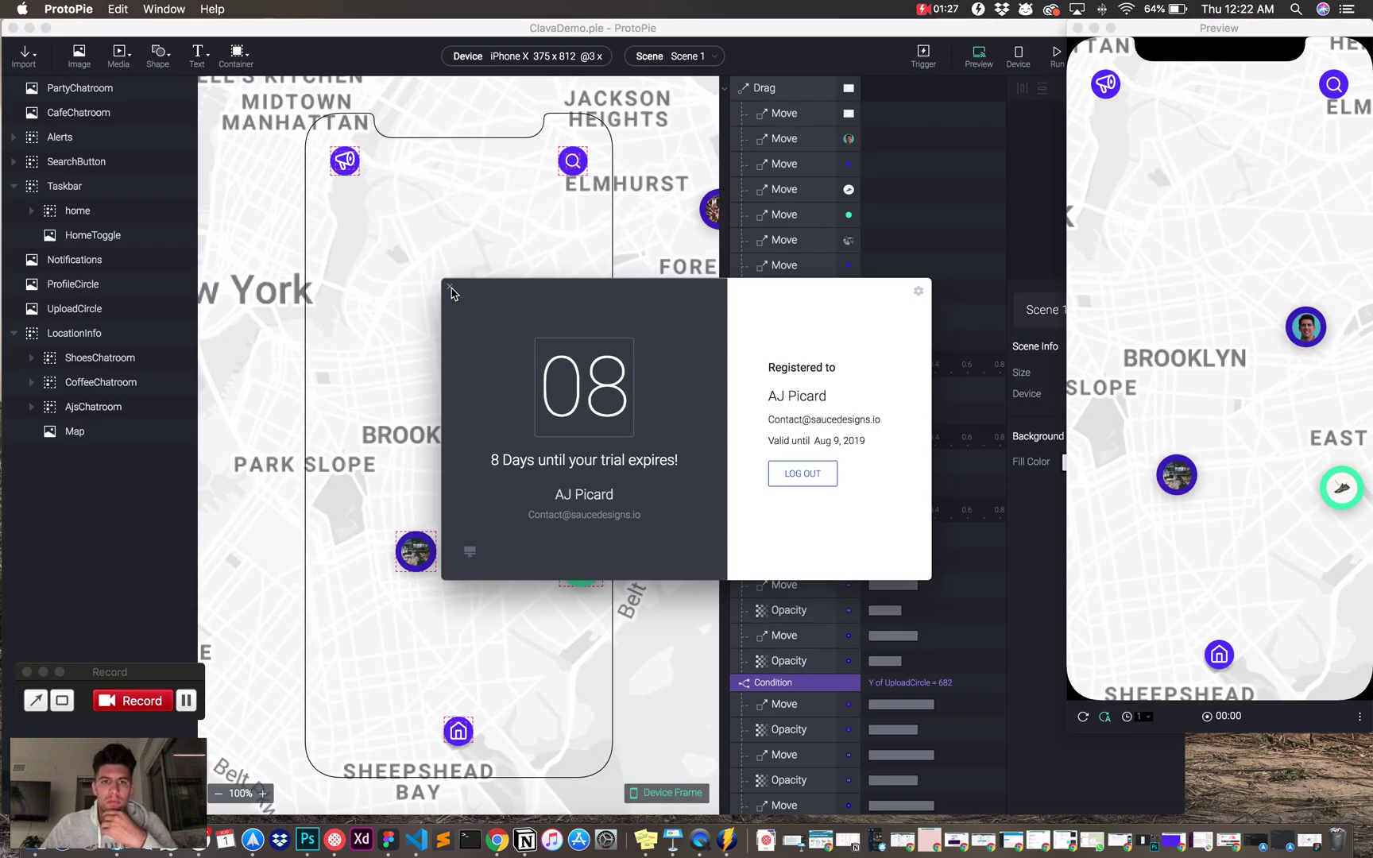
click(450, 289)
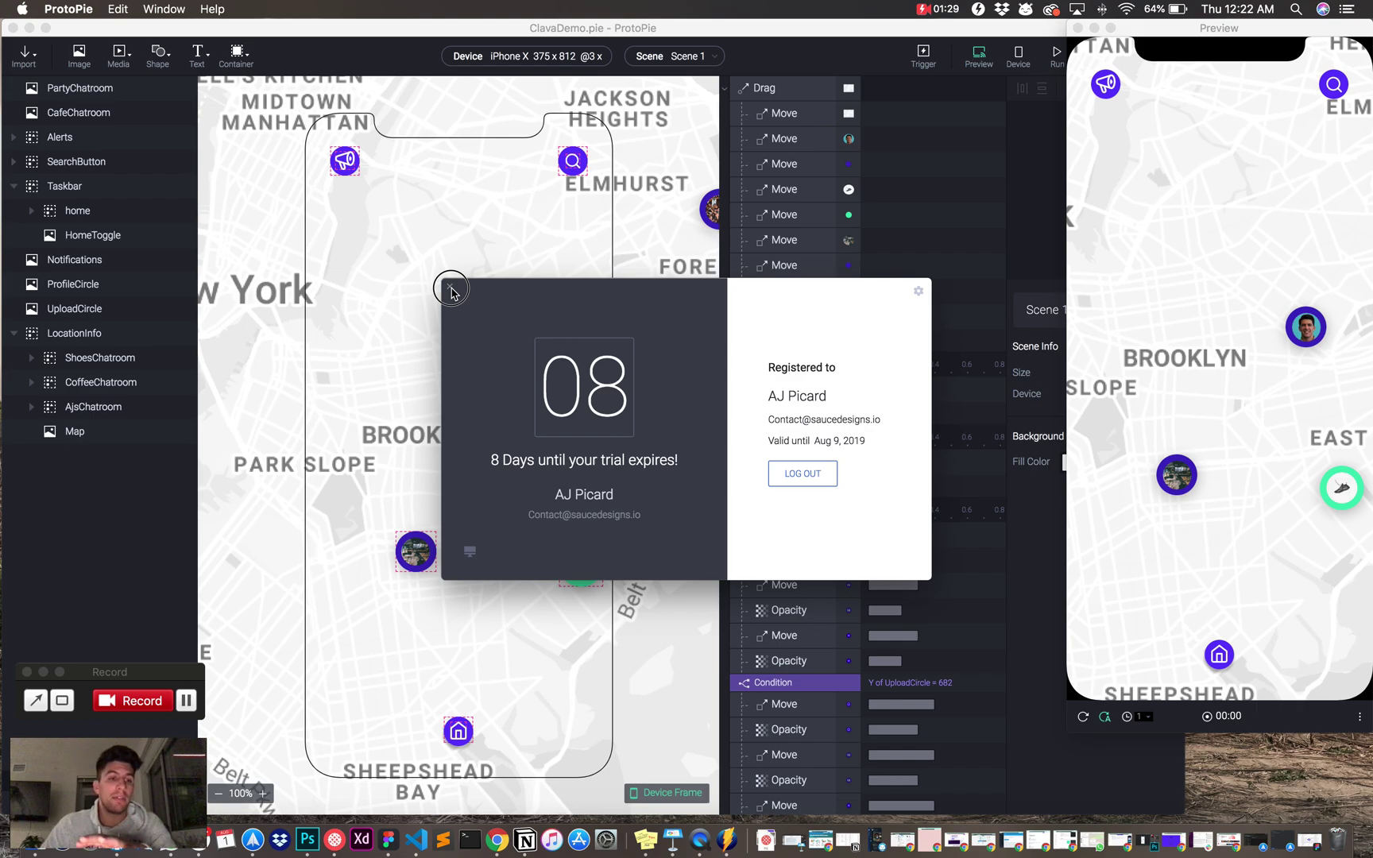
mouse_move(1217, 403)
mouse_down()
mouse_move(1191, 408)
mouse_move(1192, 396)
mouse_up()
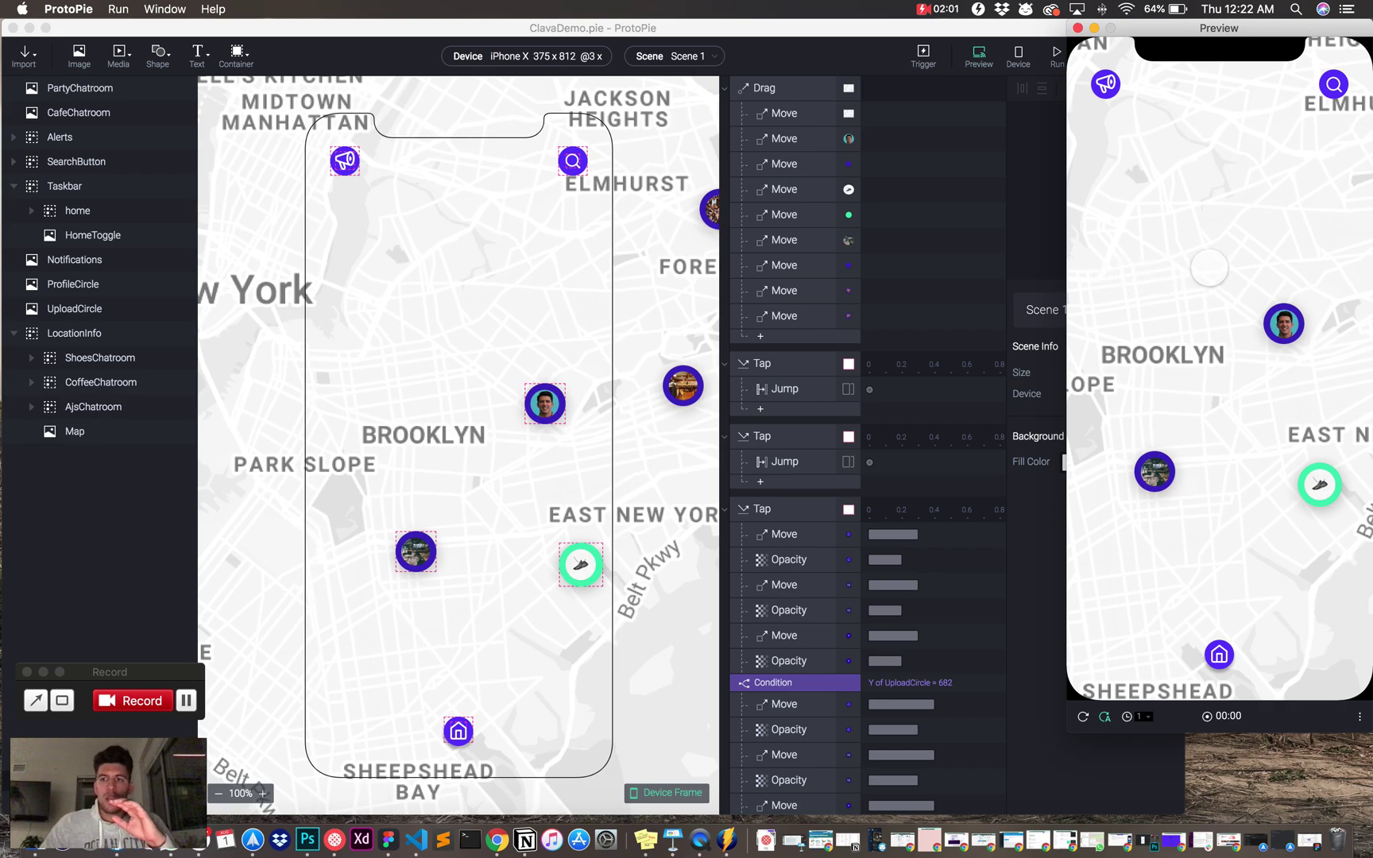
Drag the ClavaDemo map so the pins follow, toggle the home taskbar icons, then close the project
drag(1226, 274, 1183, 282)
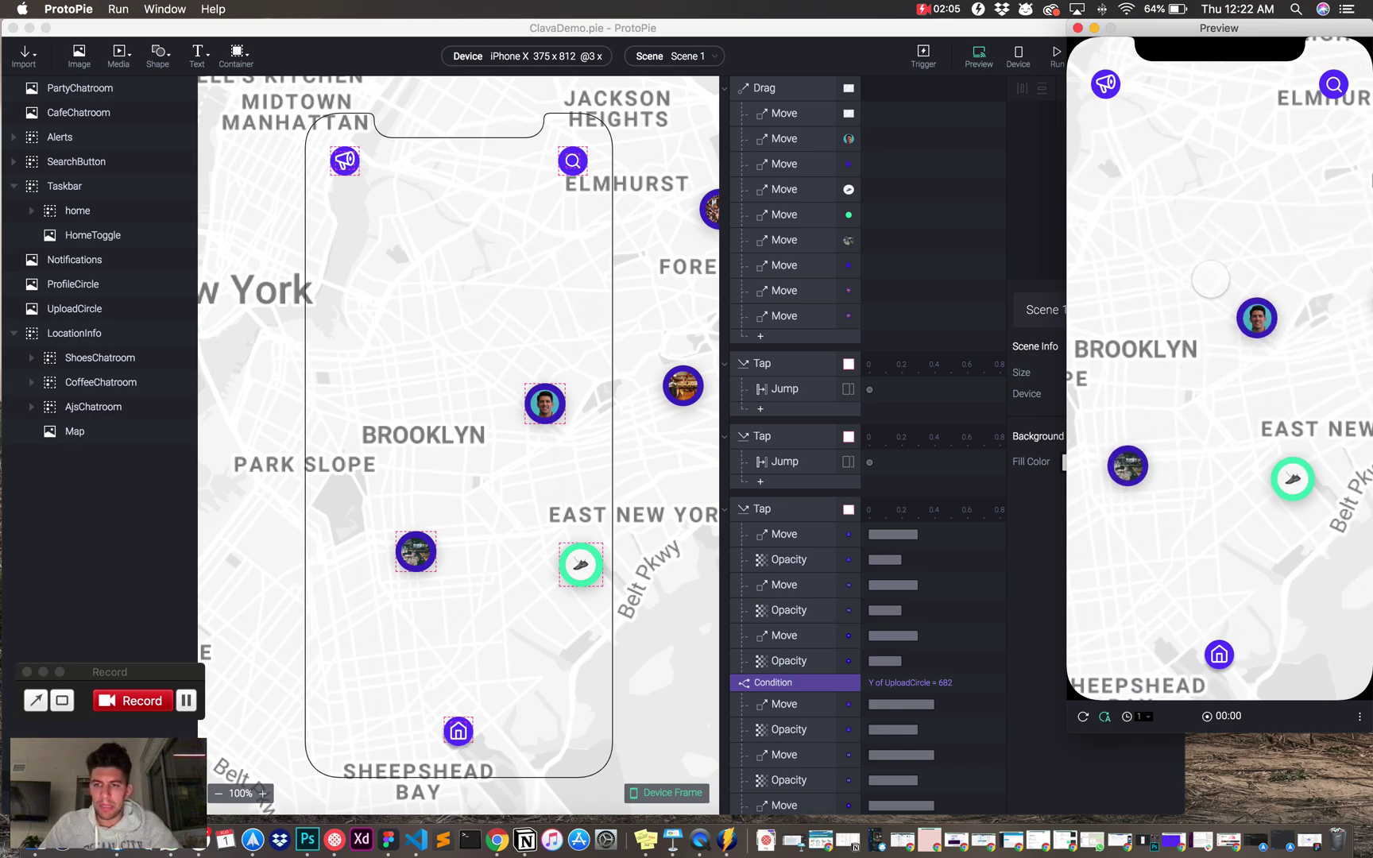
mouse_move(1207, 279)
mouse_down()
mouse_move(1134, 312)
mouse_move(1213, 251)
mouse_move(1093, 354)
mouse_move(1165, 290)
mouse_move(1300, 316)
mouse_move(1300, 269)
mouse_move(1109, 224)
mouse_move(1216, 254)
mouse_move(1205, 300)
mouse_up()
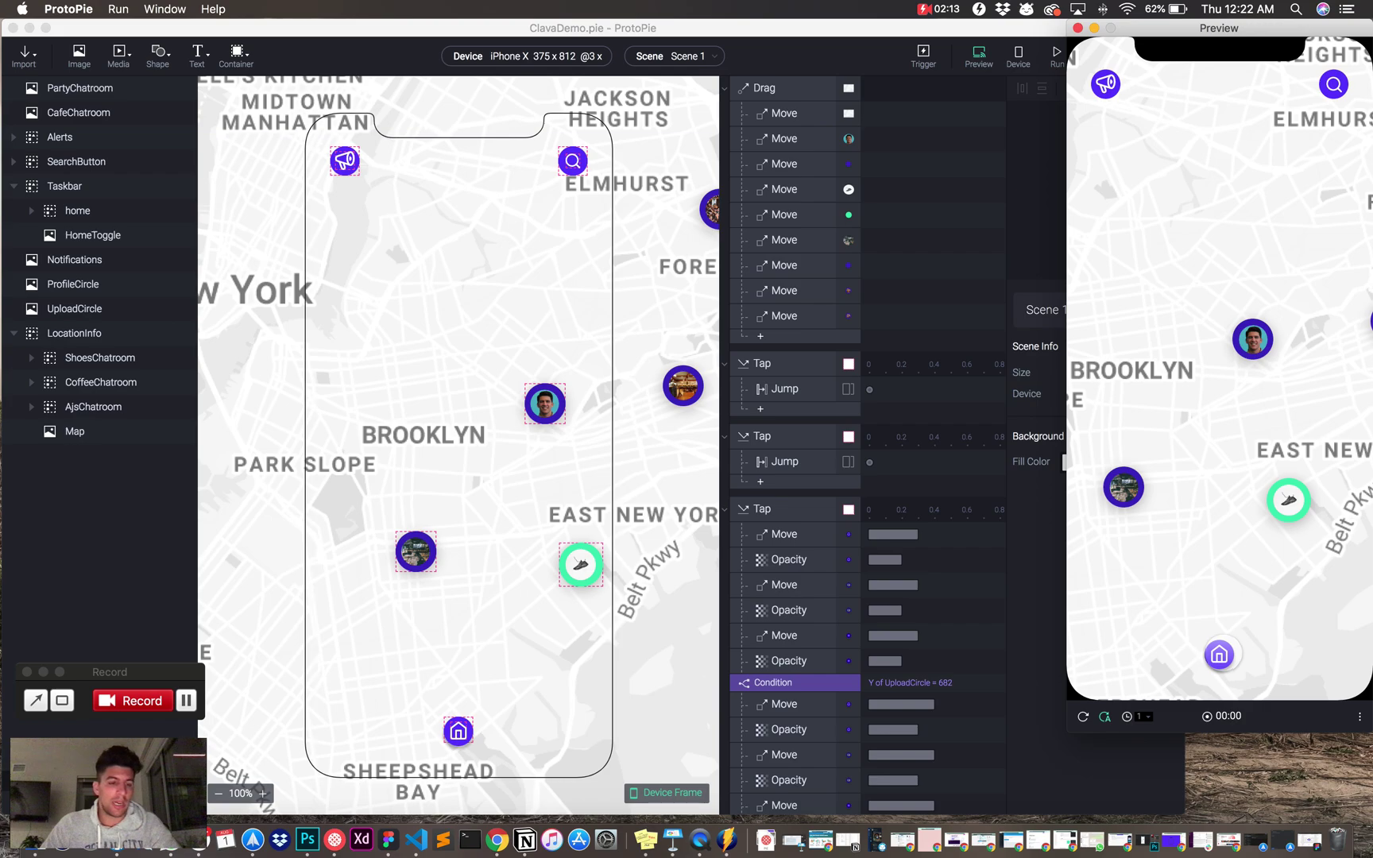
click(1220, 654)
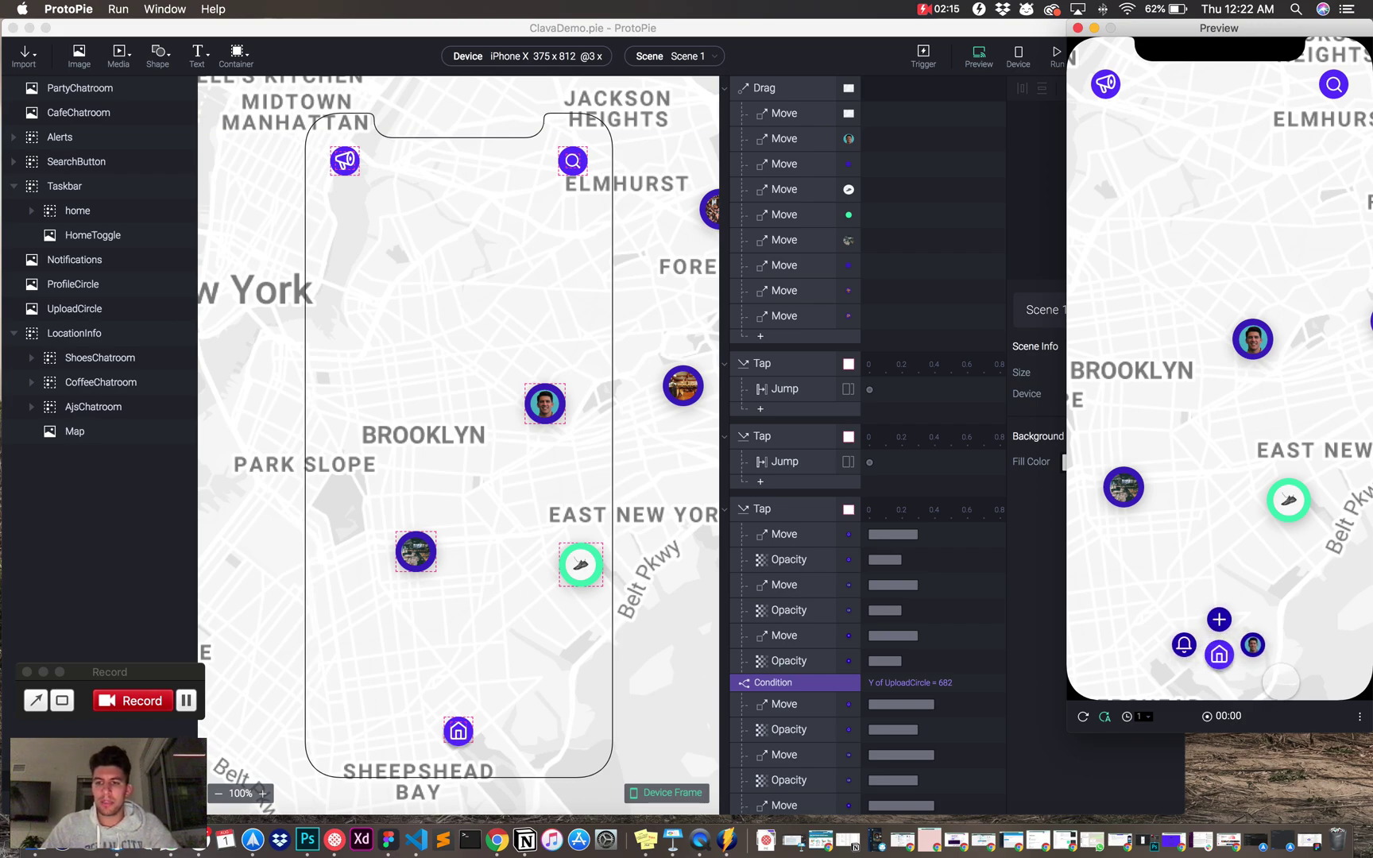
click(1220, 654)
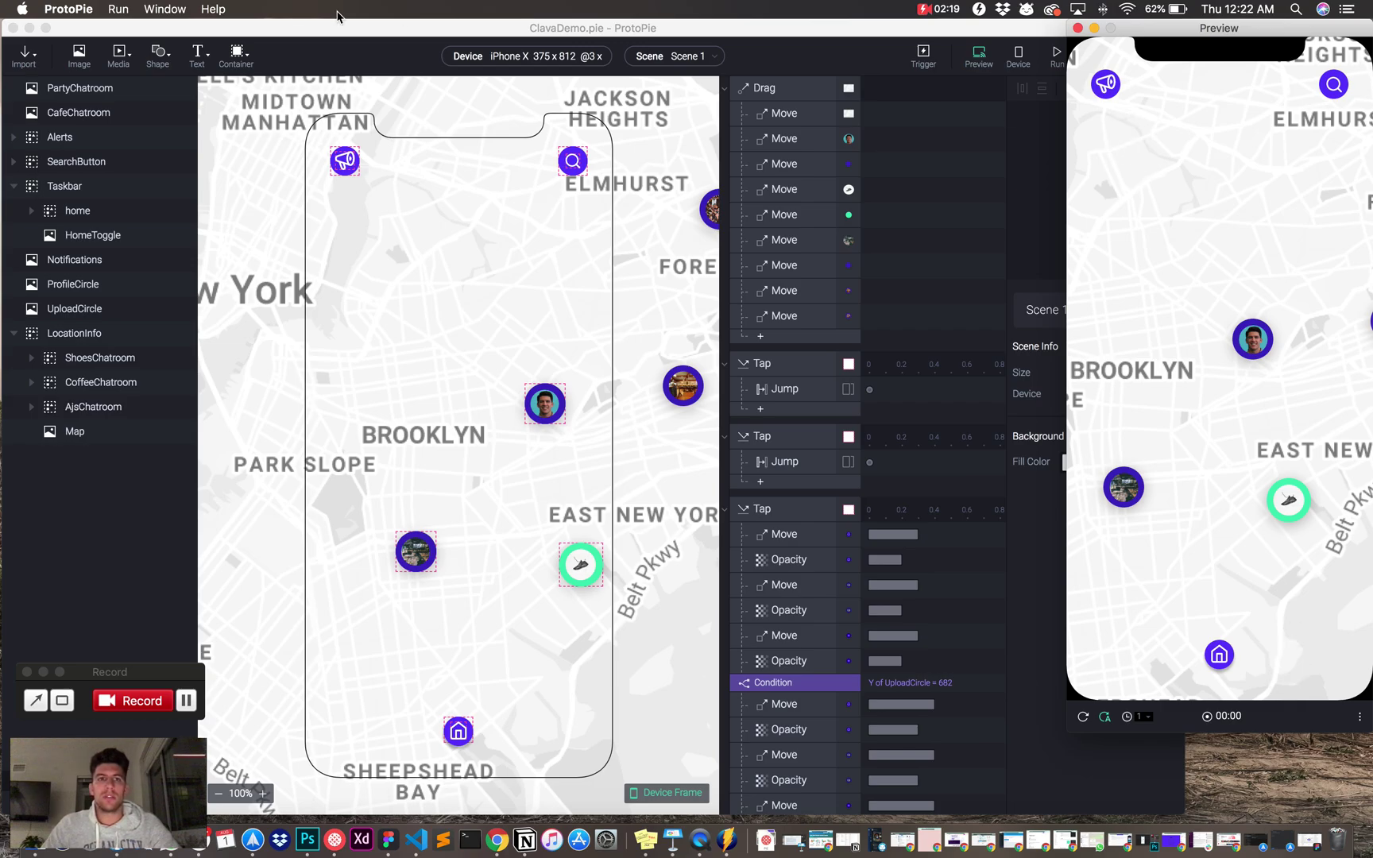
click(12, 28)
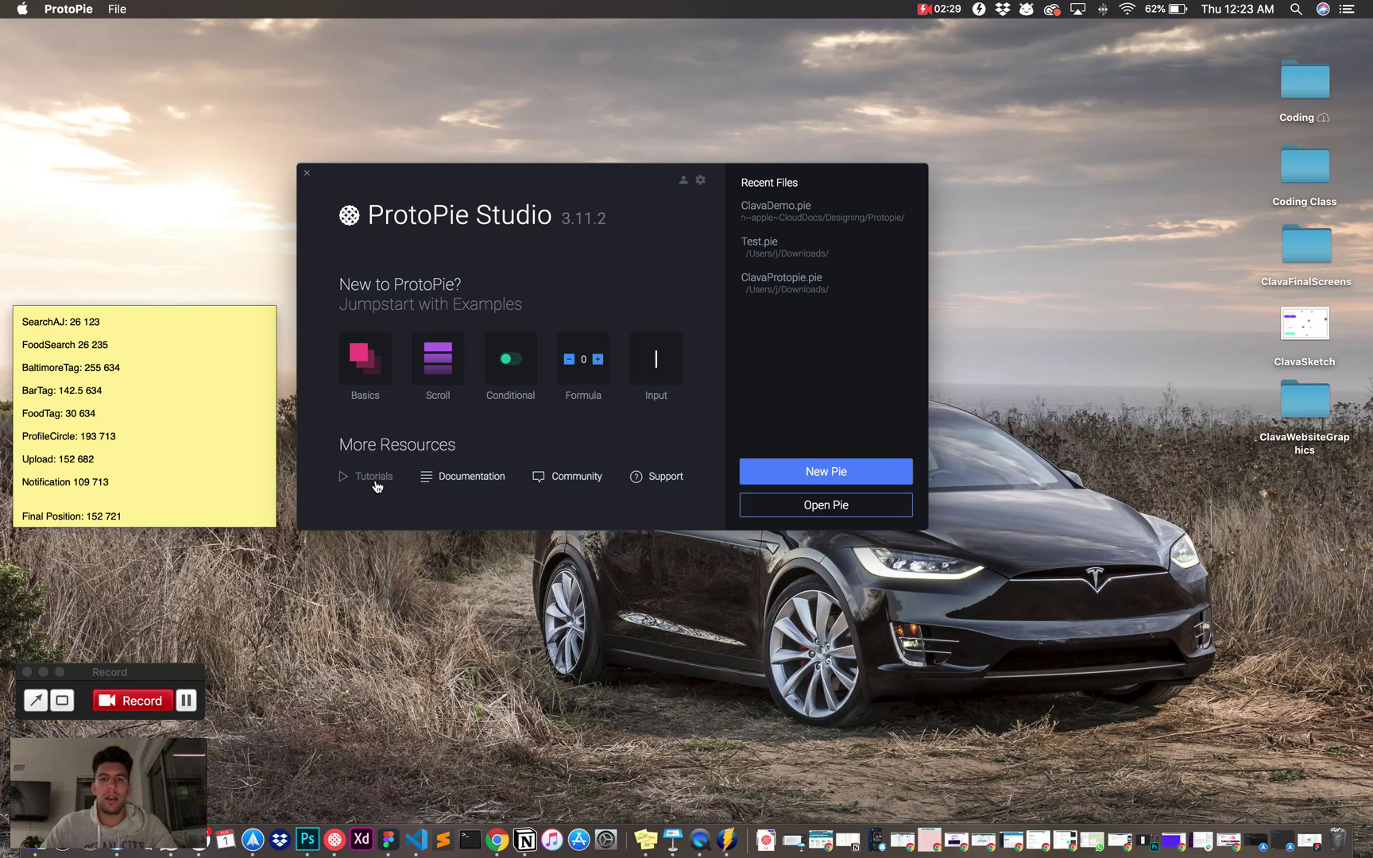
Create a New Pie and switch its device to iPhone X (375 x 812)
click(840, 479)
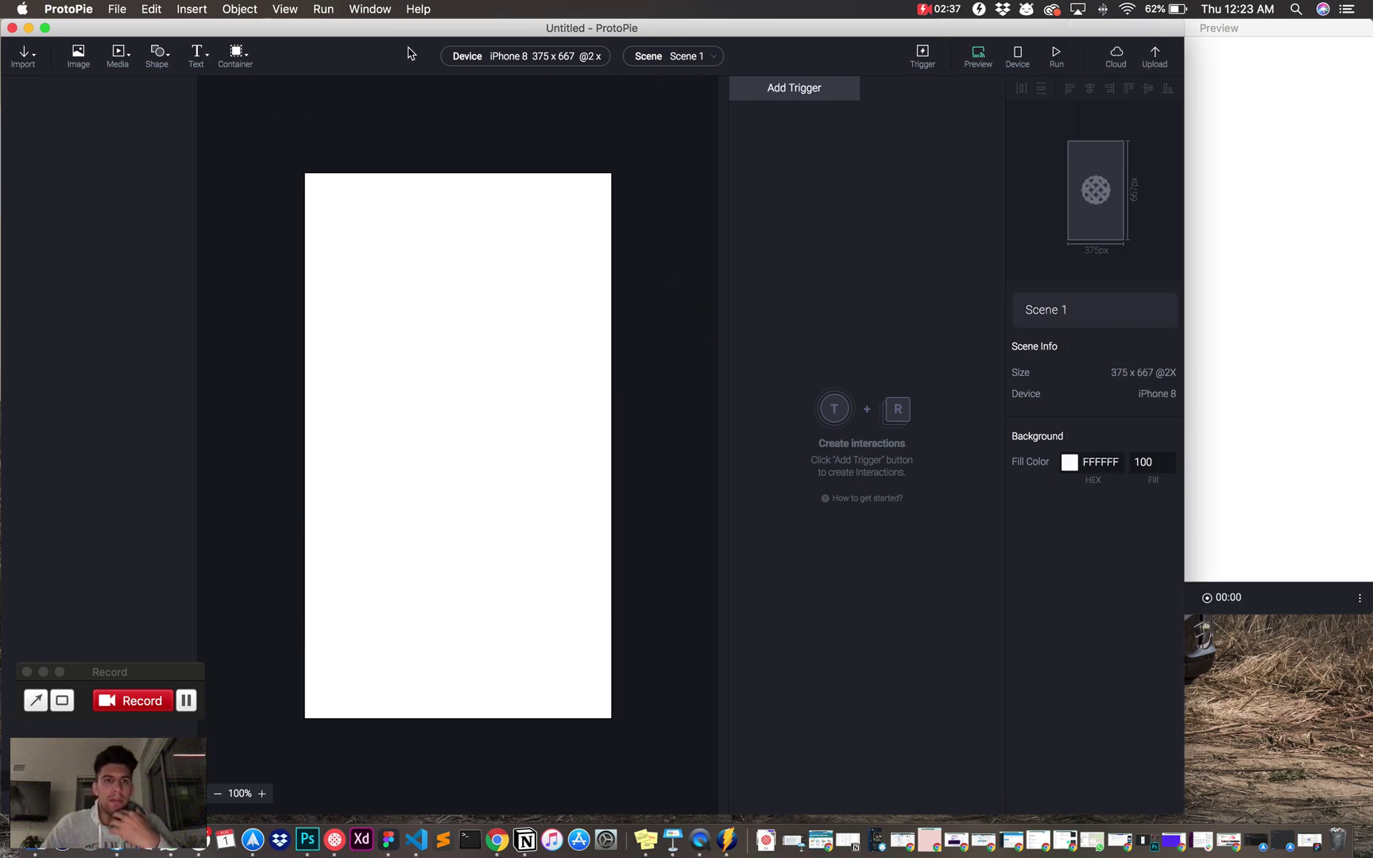
click(568, 61)
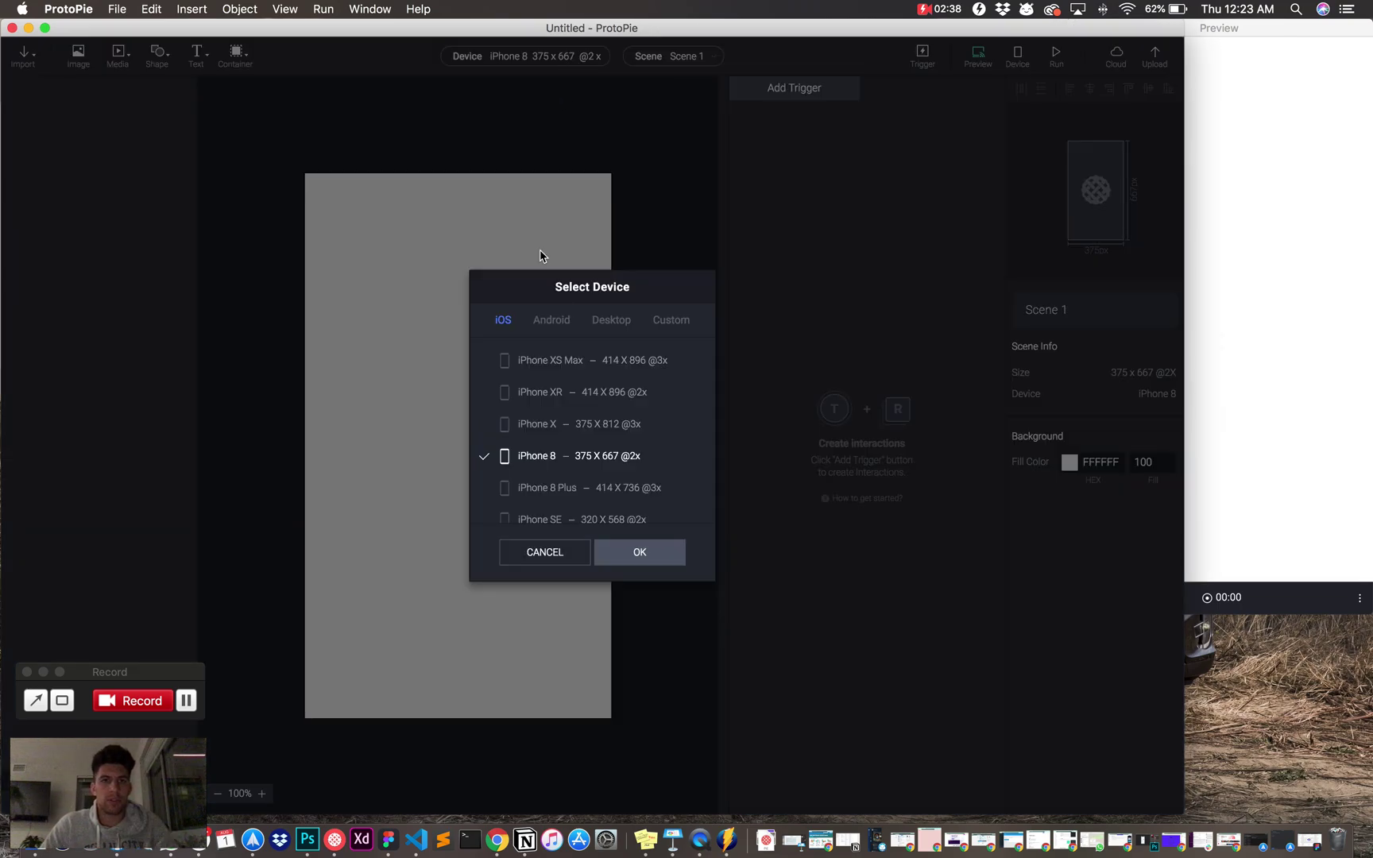
click(546, 428)
click(645, 553)
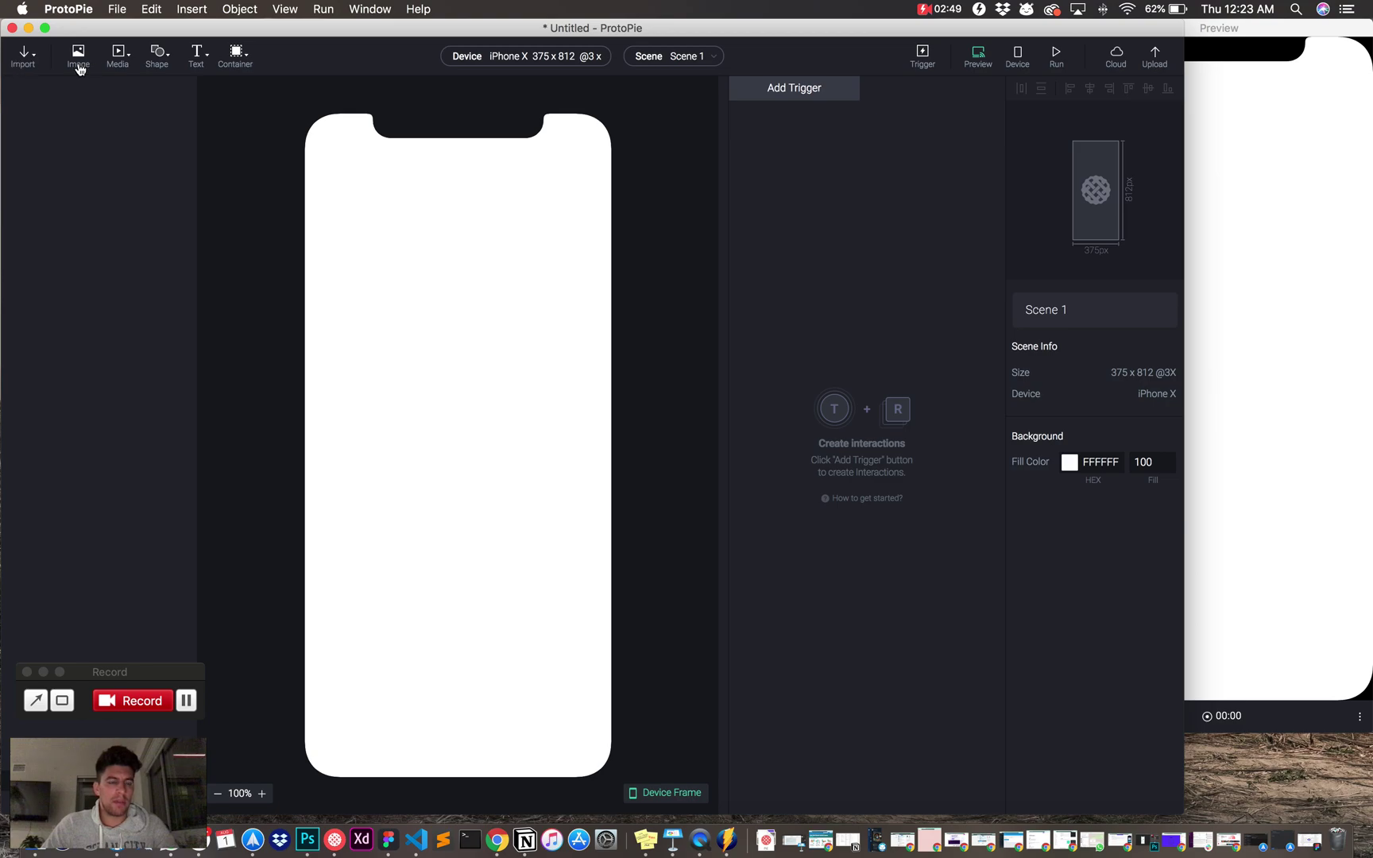
click(35, 61)
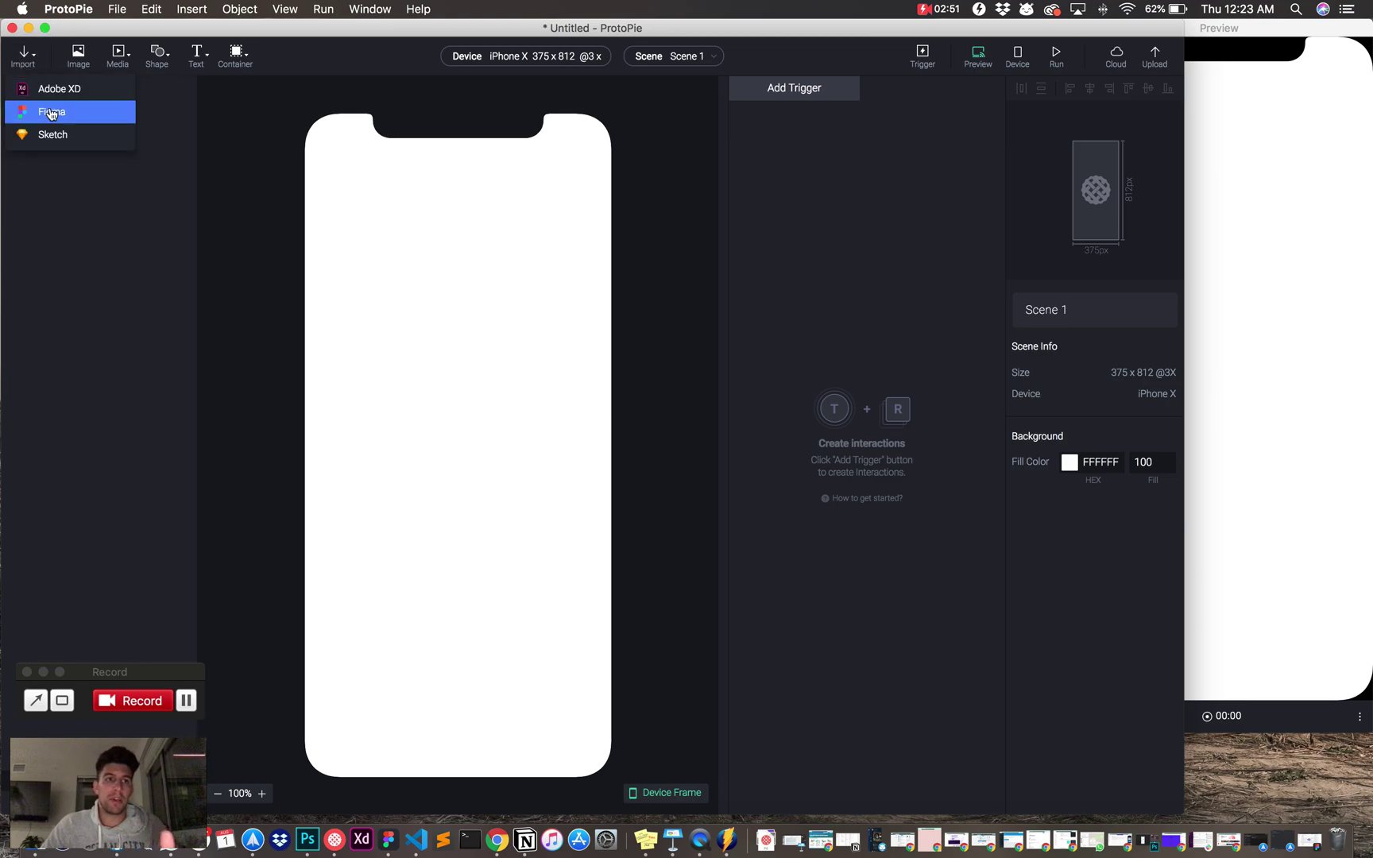
click(151, 106)
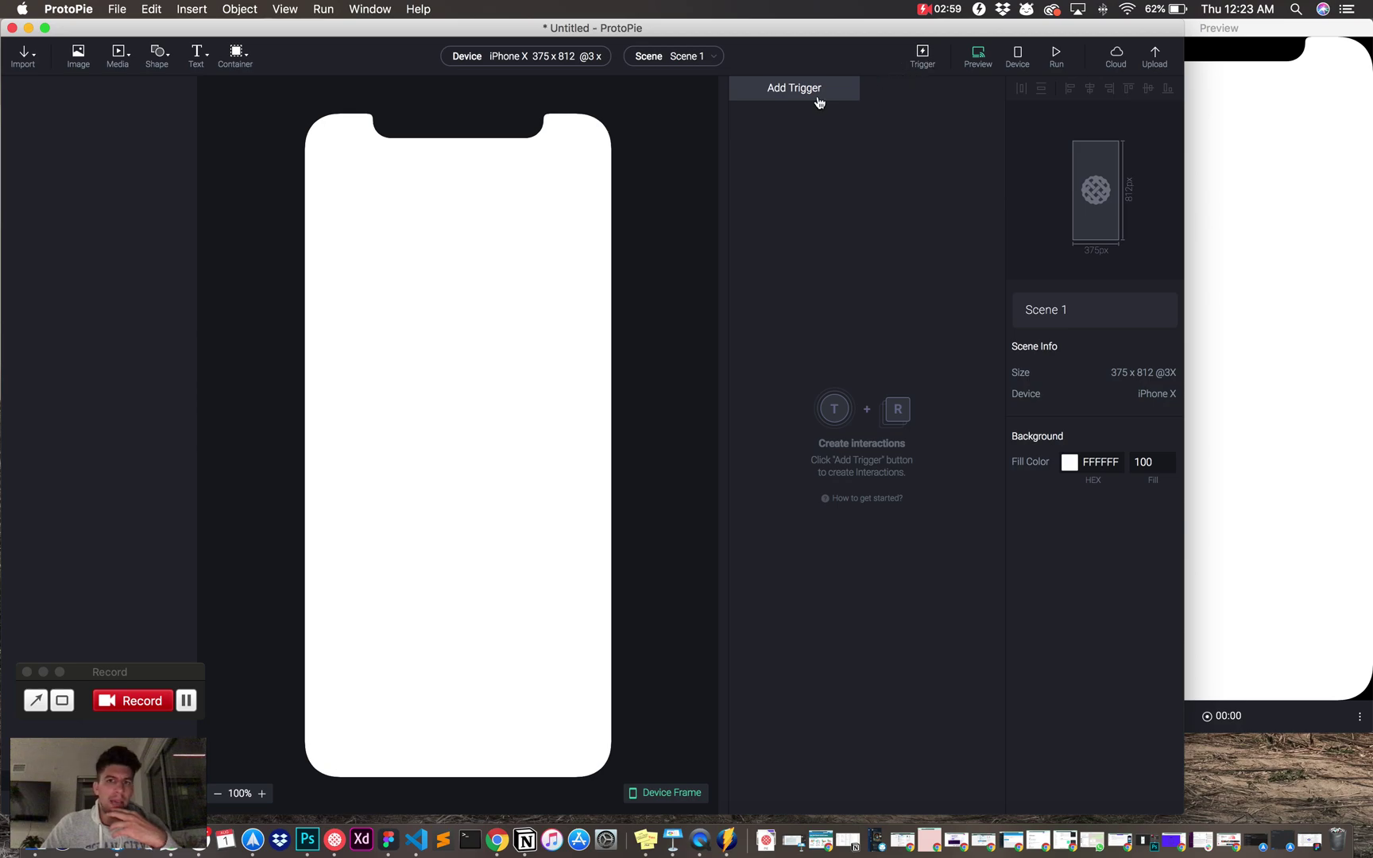
click(792, 92)
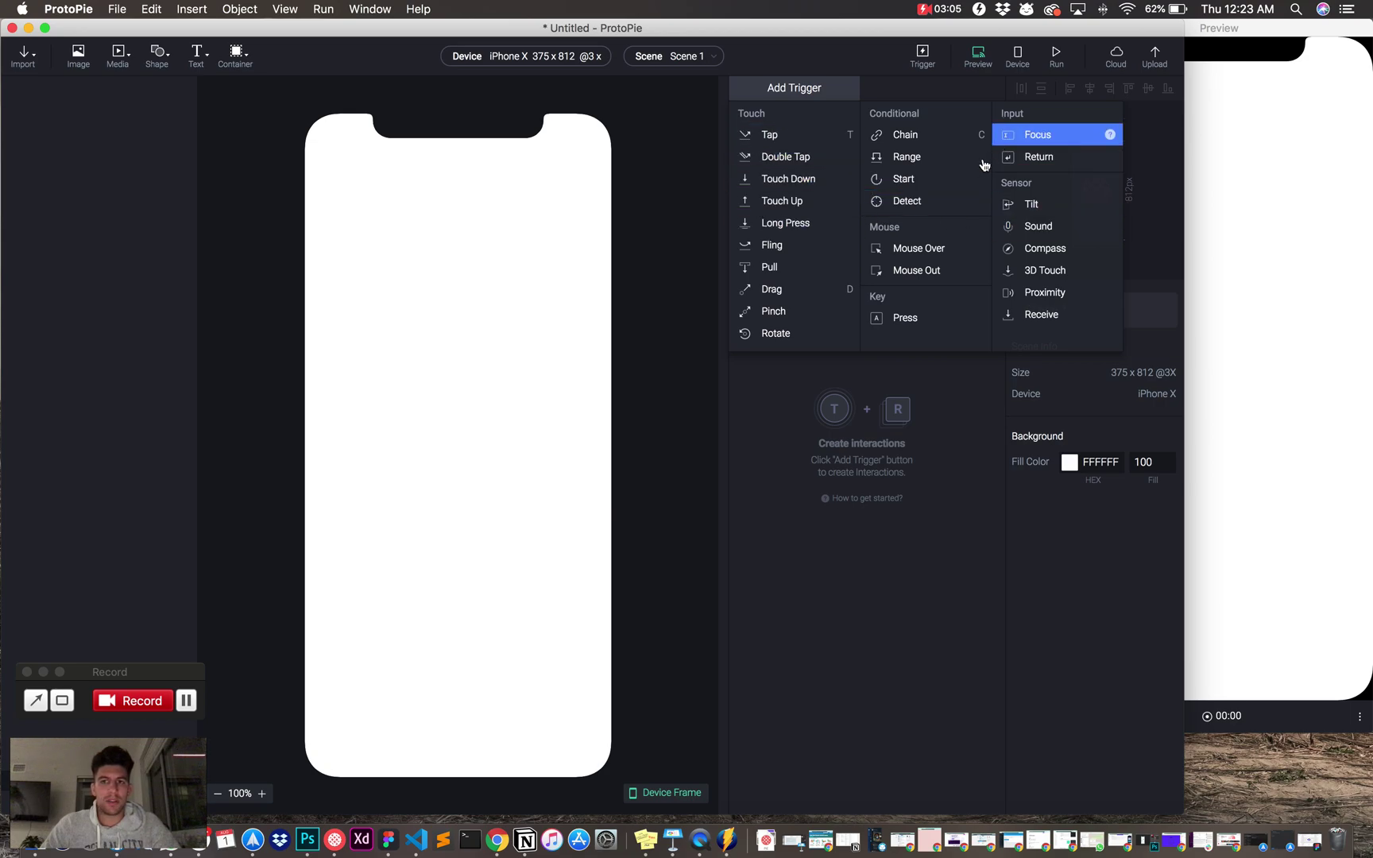
click(999, 414)
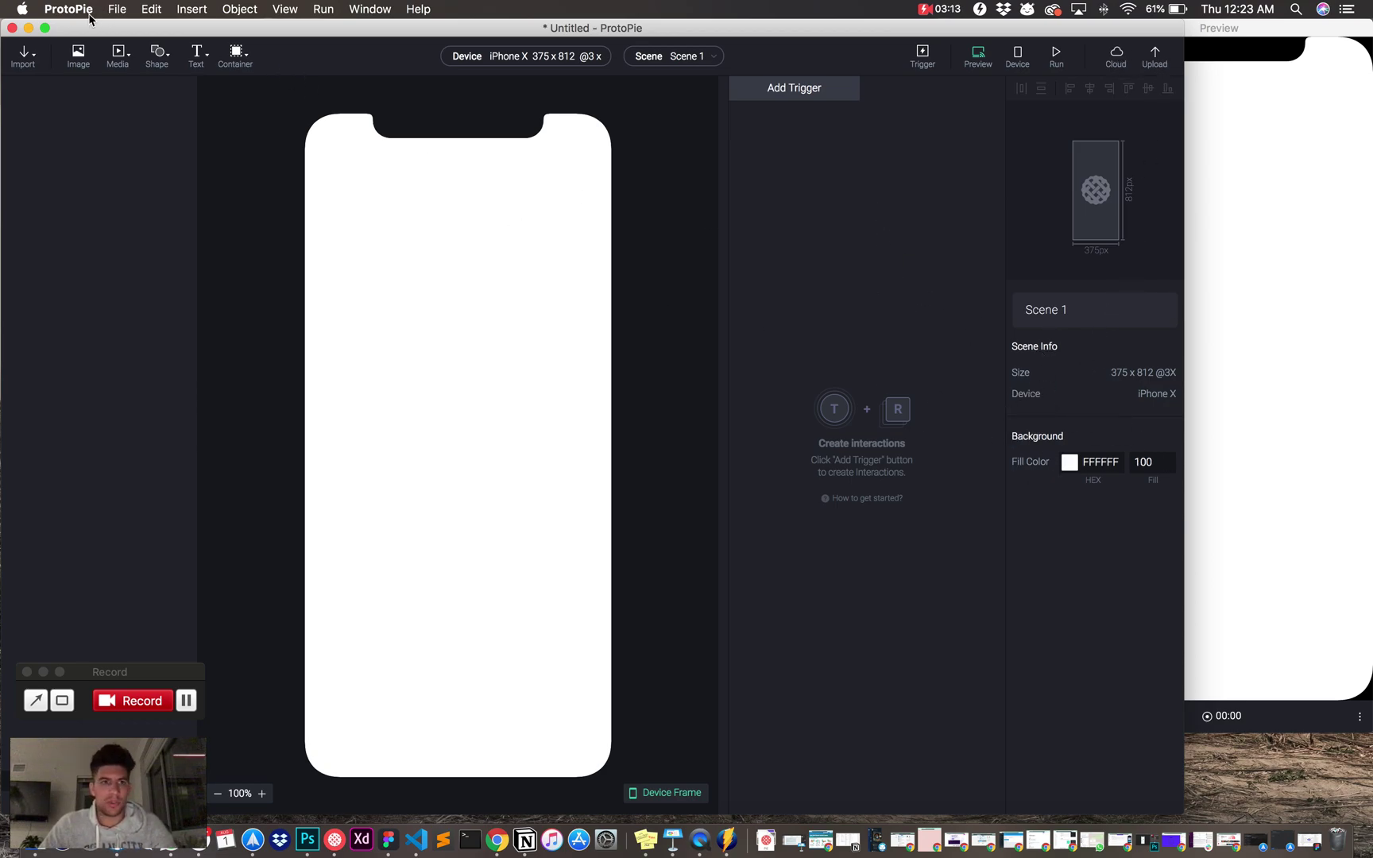
Add a rectangle mid-screen, try a grey fill and 200 px width, then delete it
key(r)
drag(341, 175, 472, 390)
click(1023, 655)
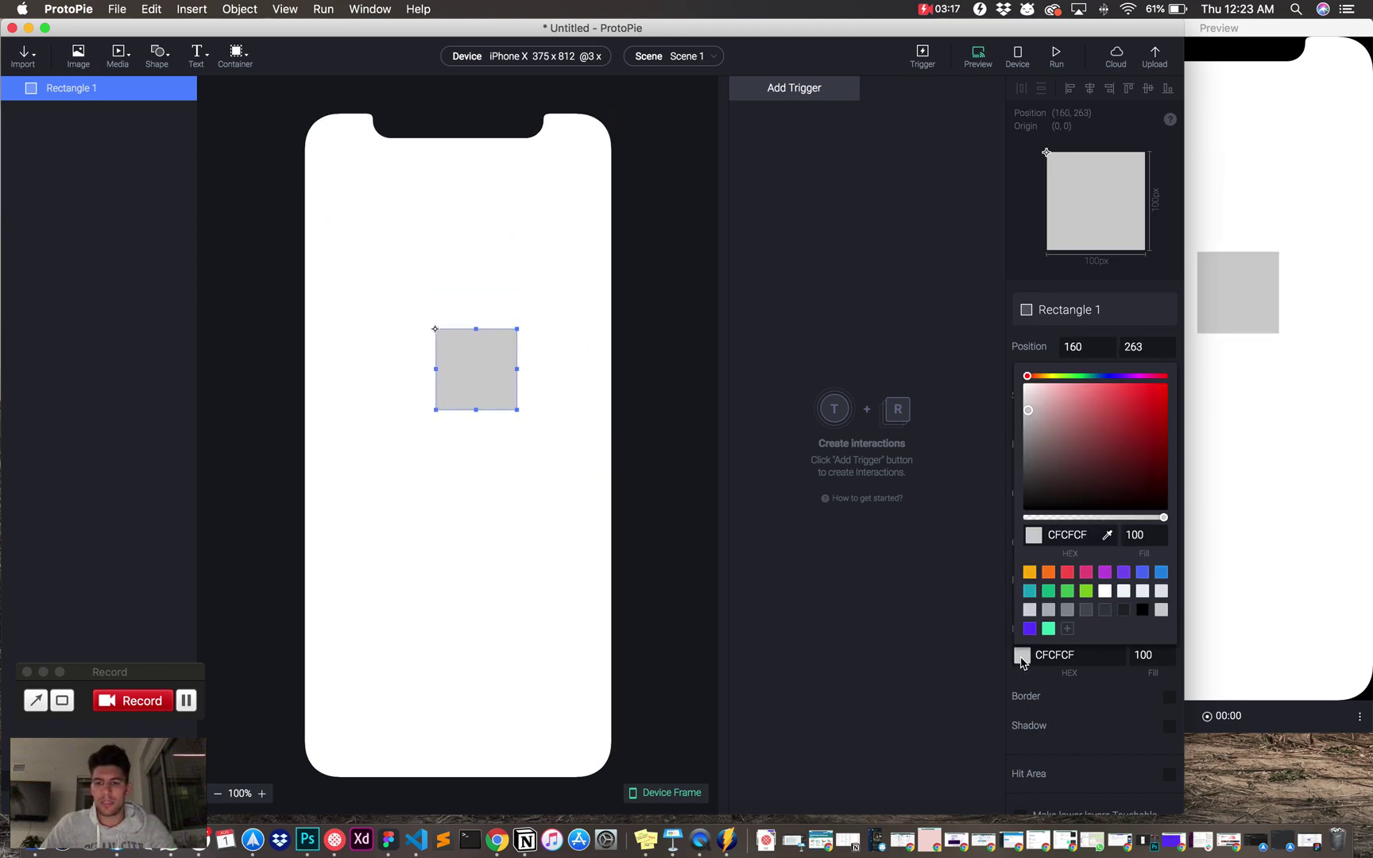
click(1049, 609)
click(1049, 629)
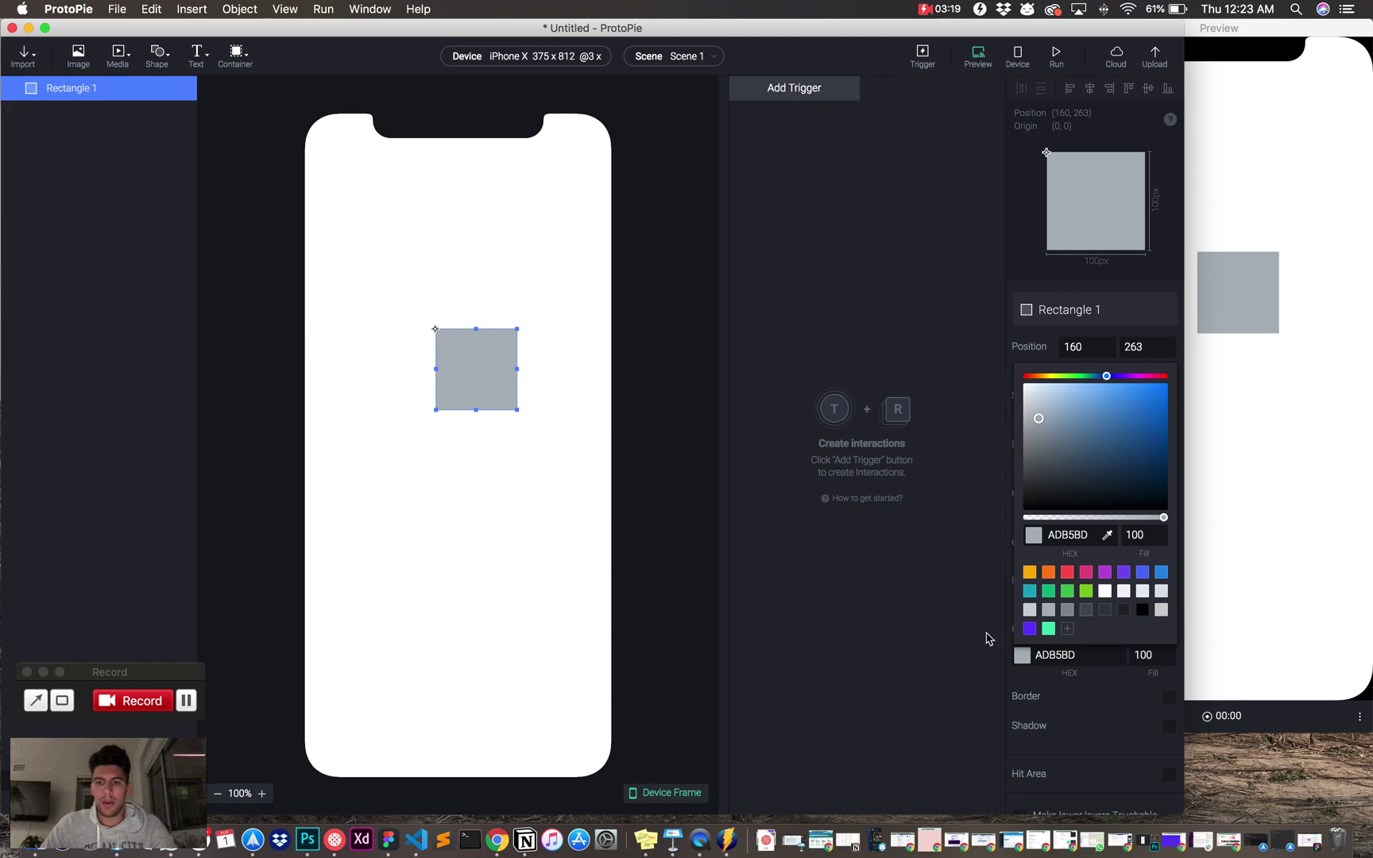
click(768, 590)
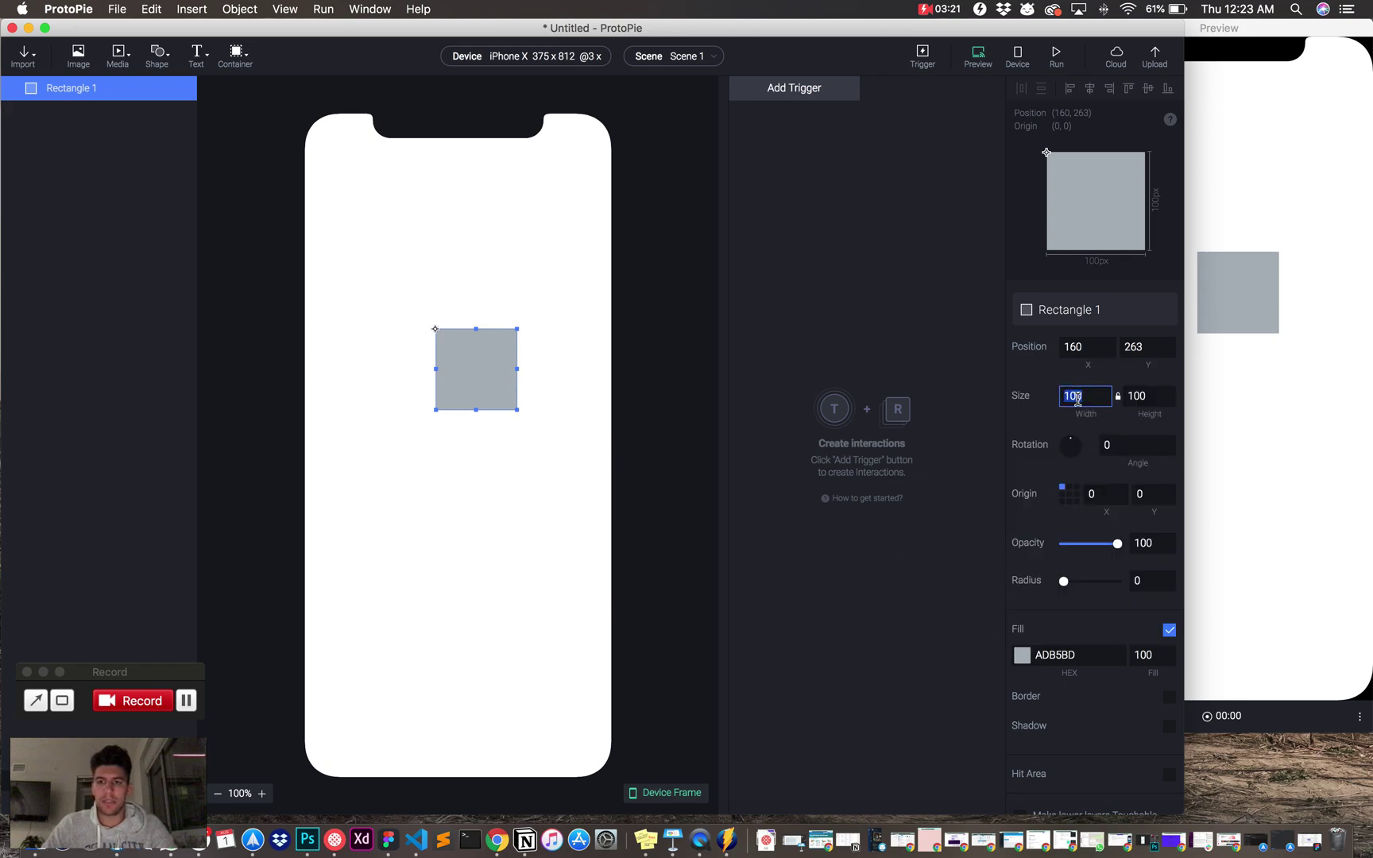
key(Return)
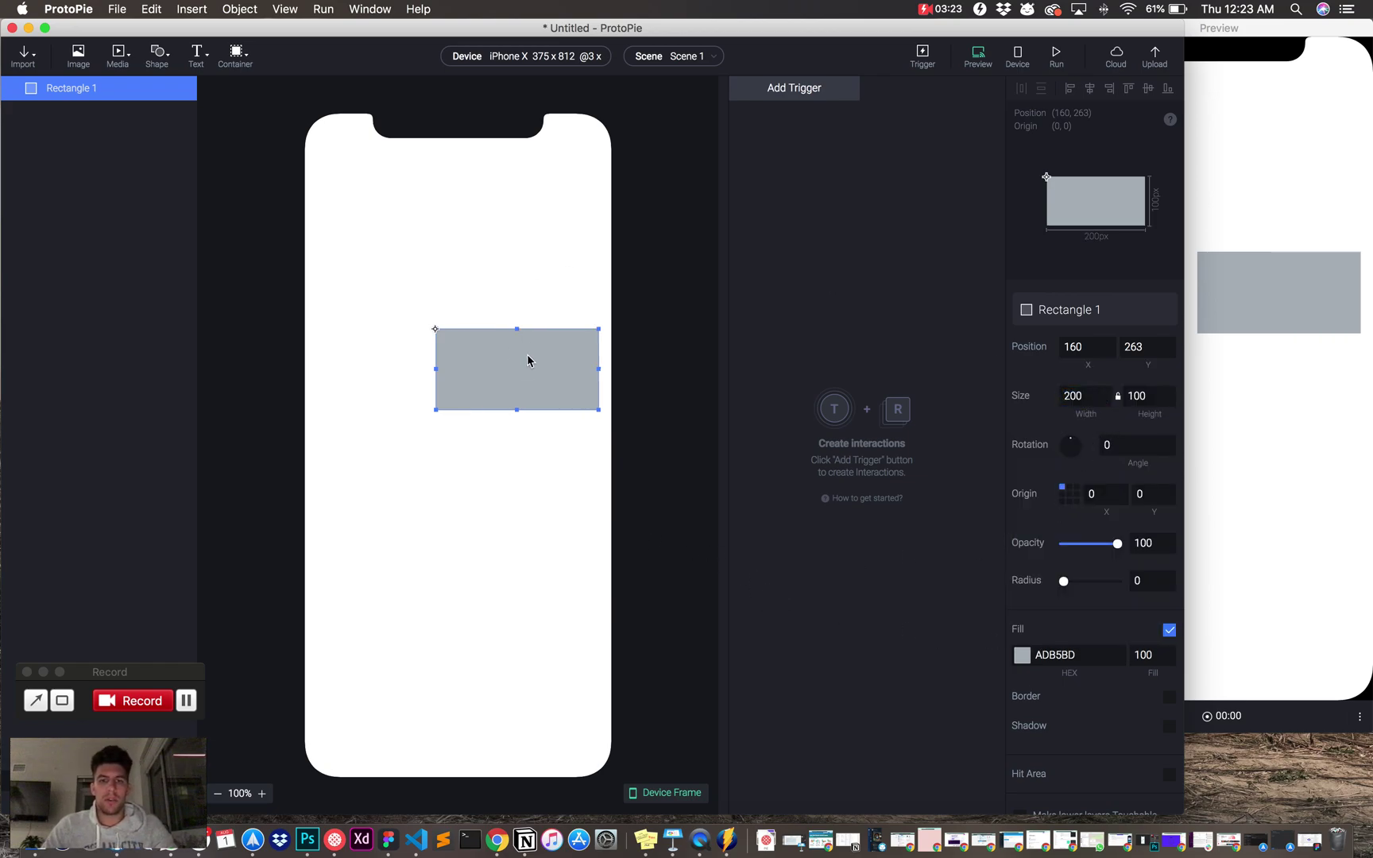
key(Delete)
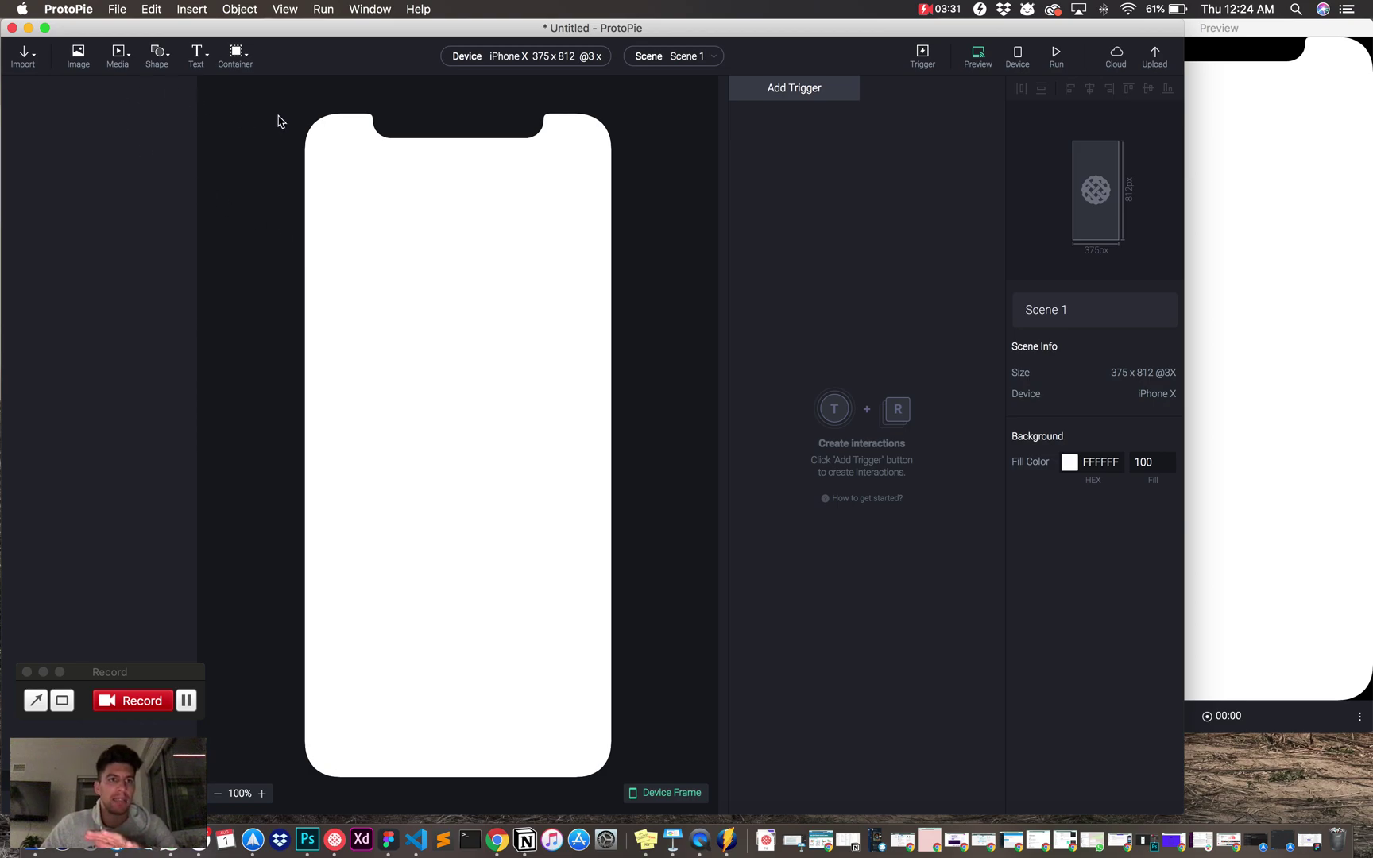
Insert two rectangles side by side and move them together up and left
key(r)
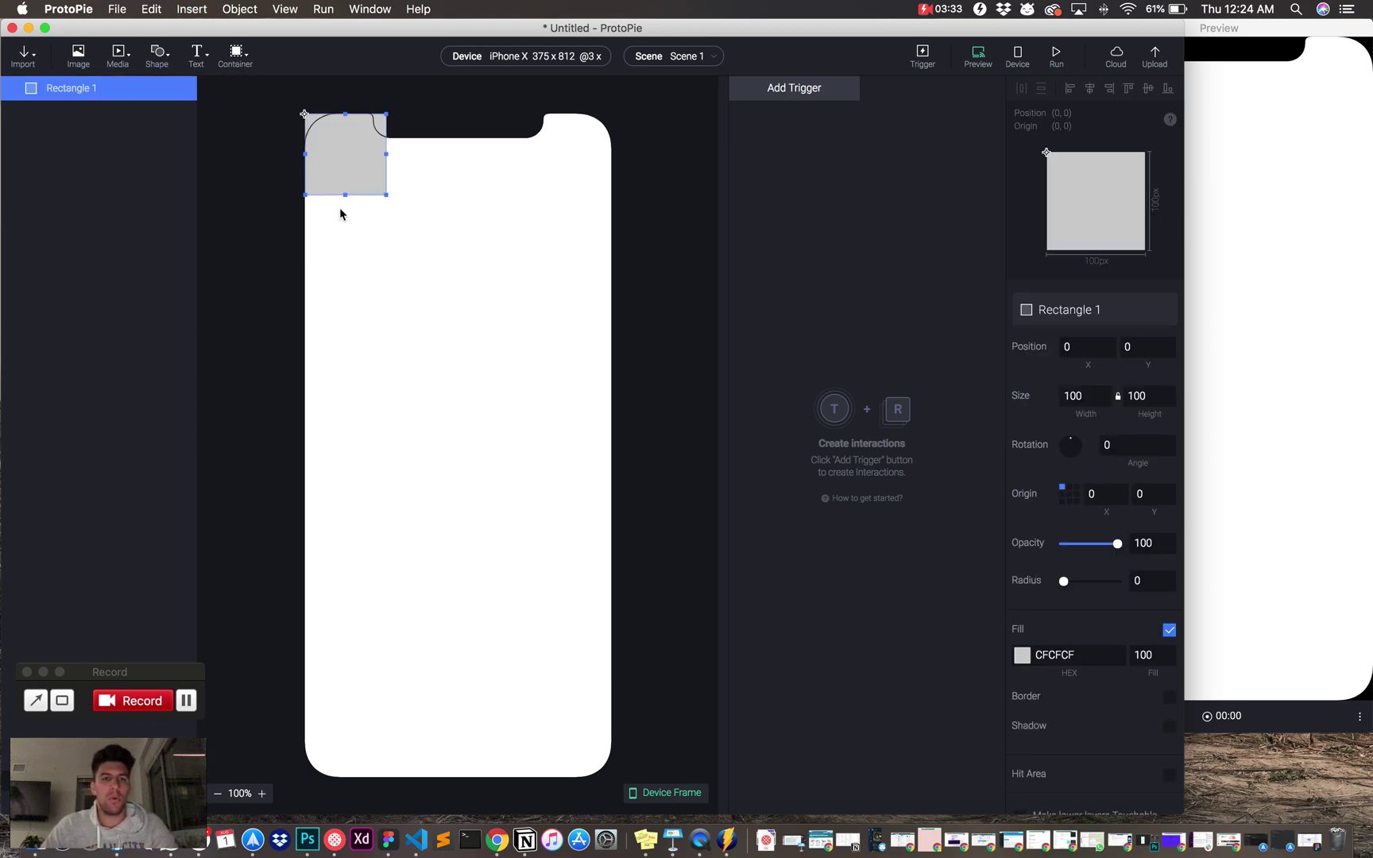
drag(322, 167, 414, 360)
key(r)
drag(321, 157, 518, 354)
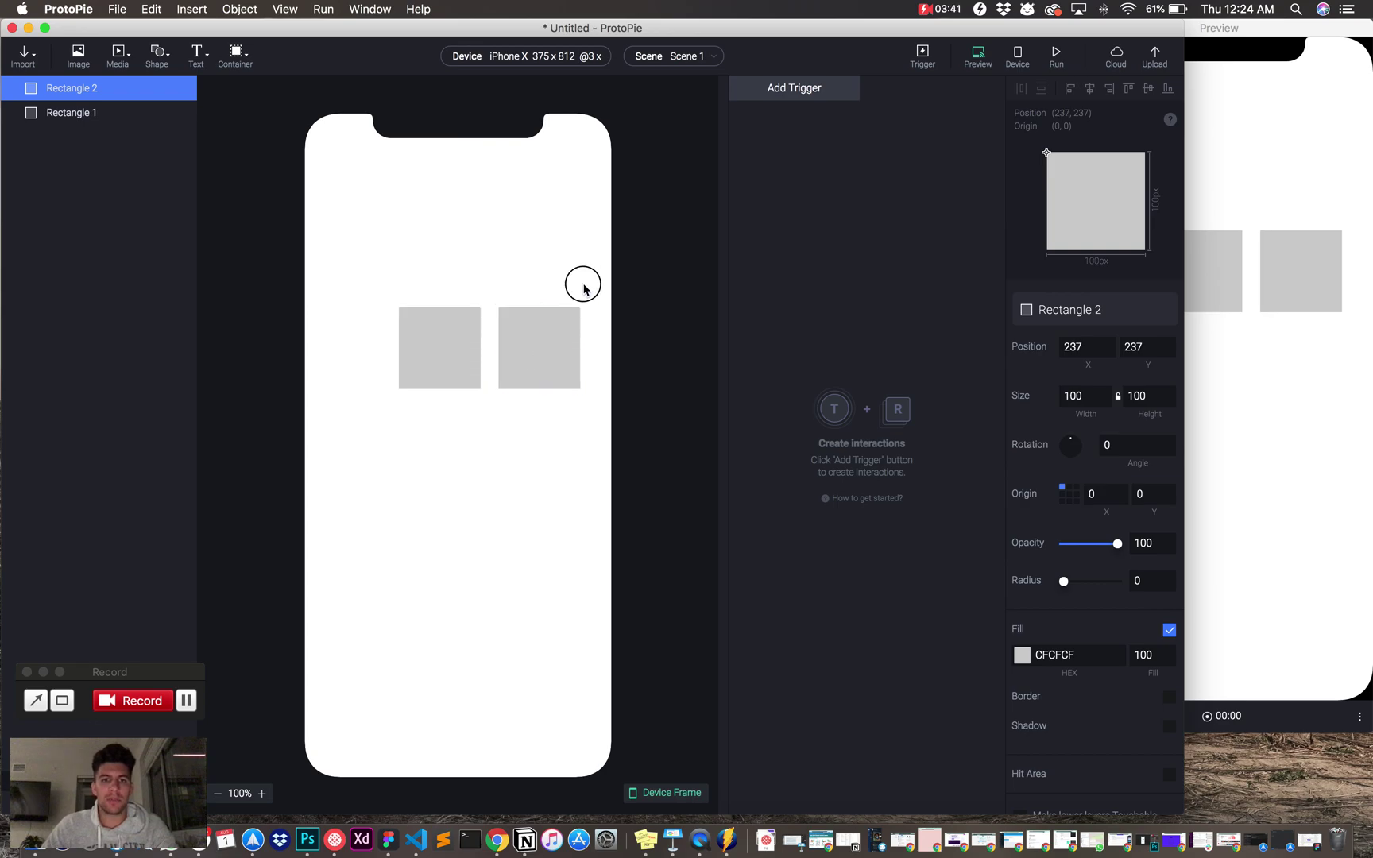
click(590, 388)
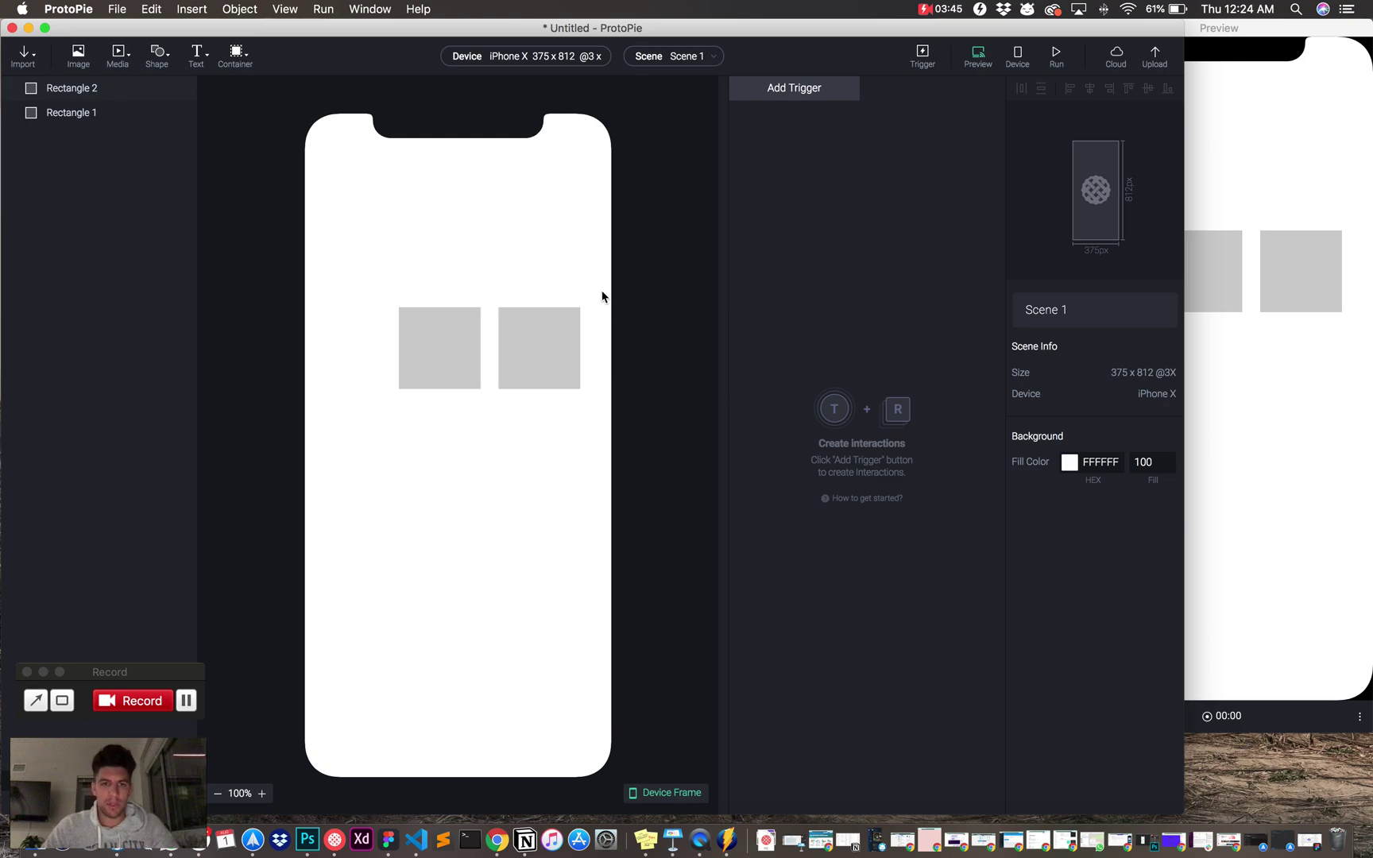
click(566, 375)
click(602, 367)
drag(582, 267, 425, 400)
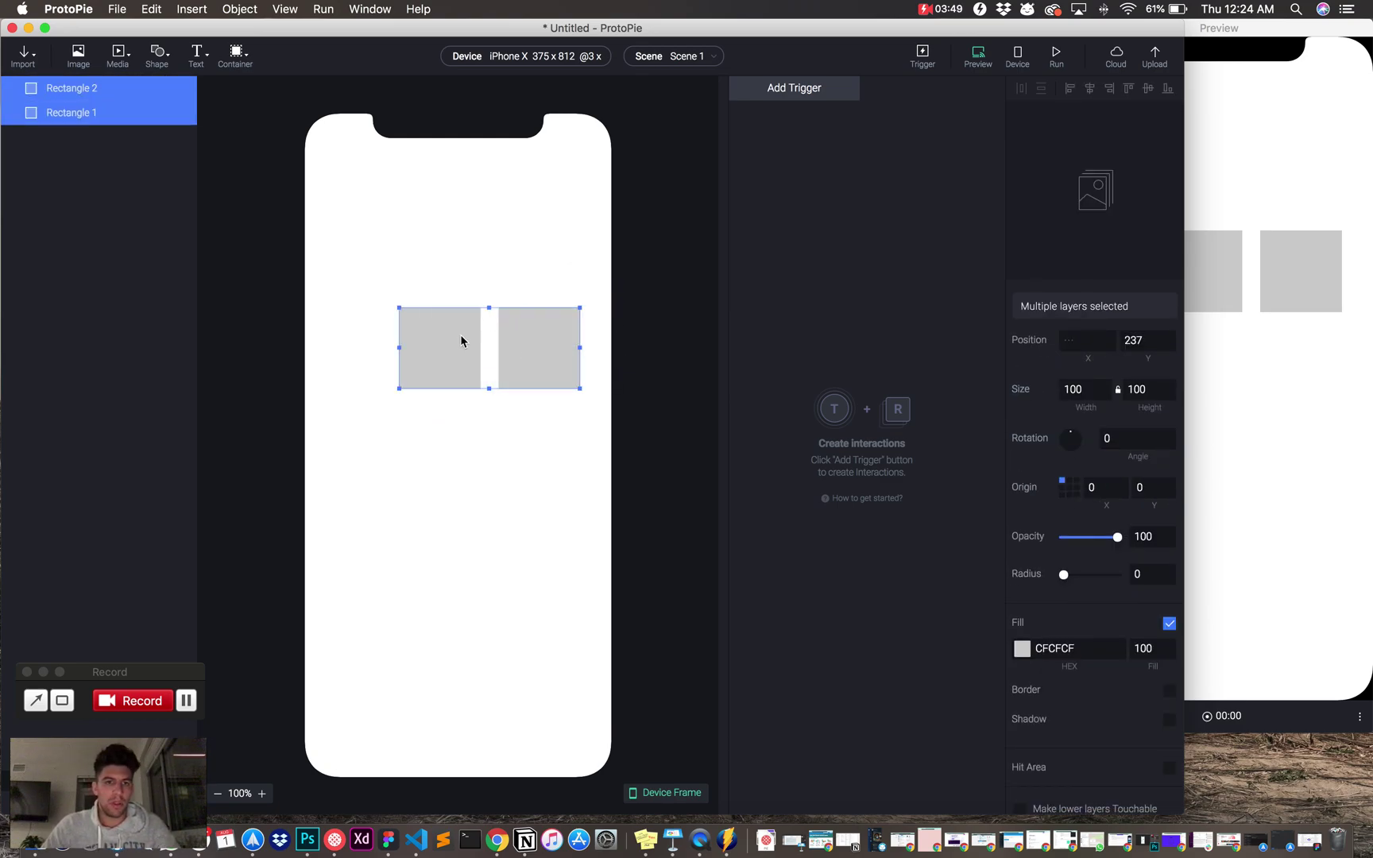
drag(461, 341, 418, 330)
drag(556, 290, 380, 436)
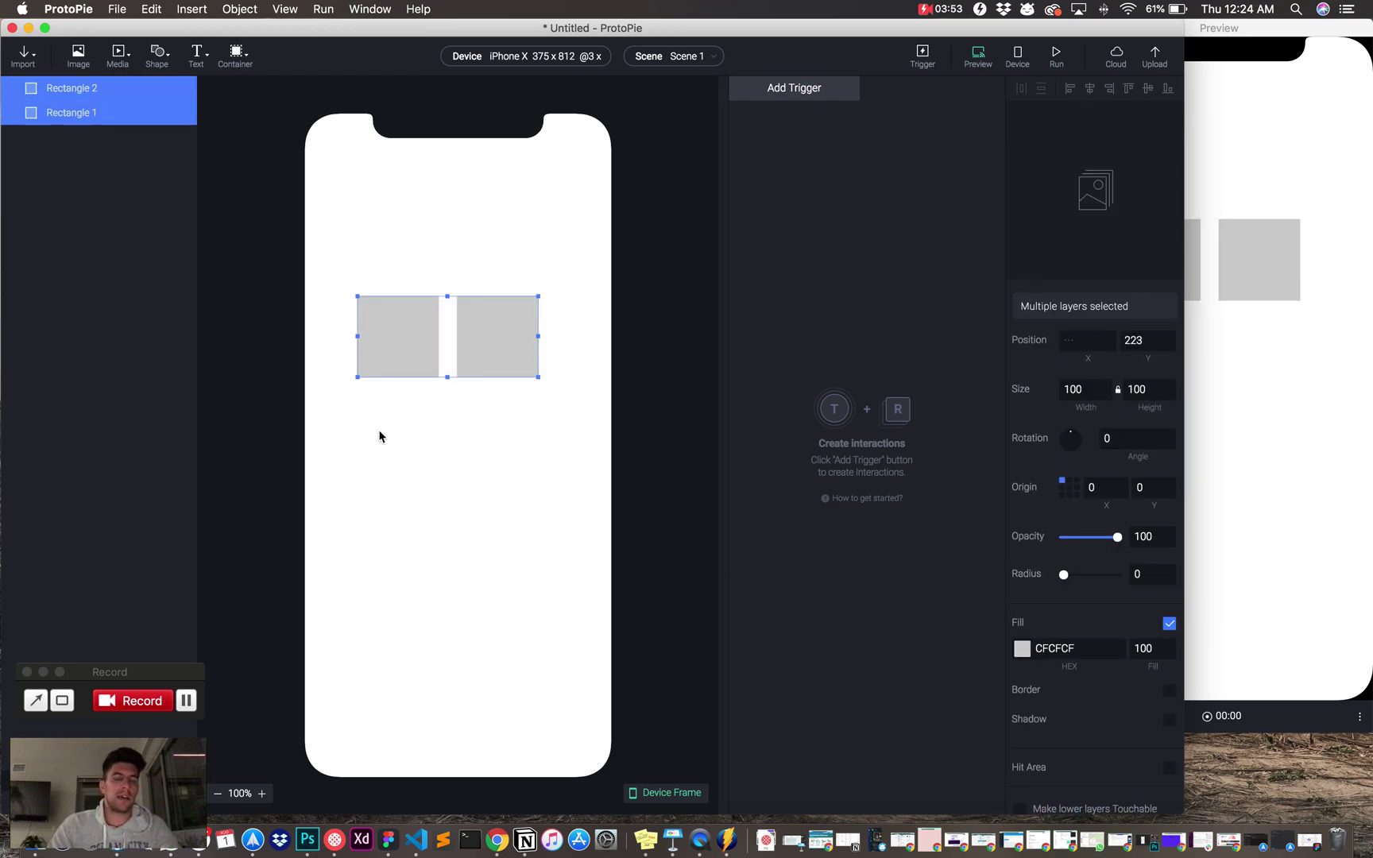
click(506, 461)
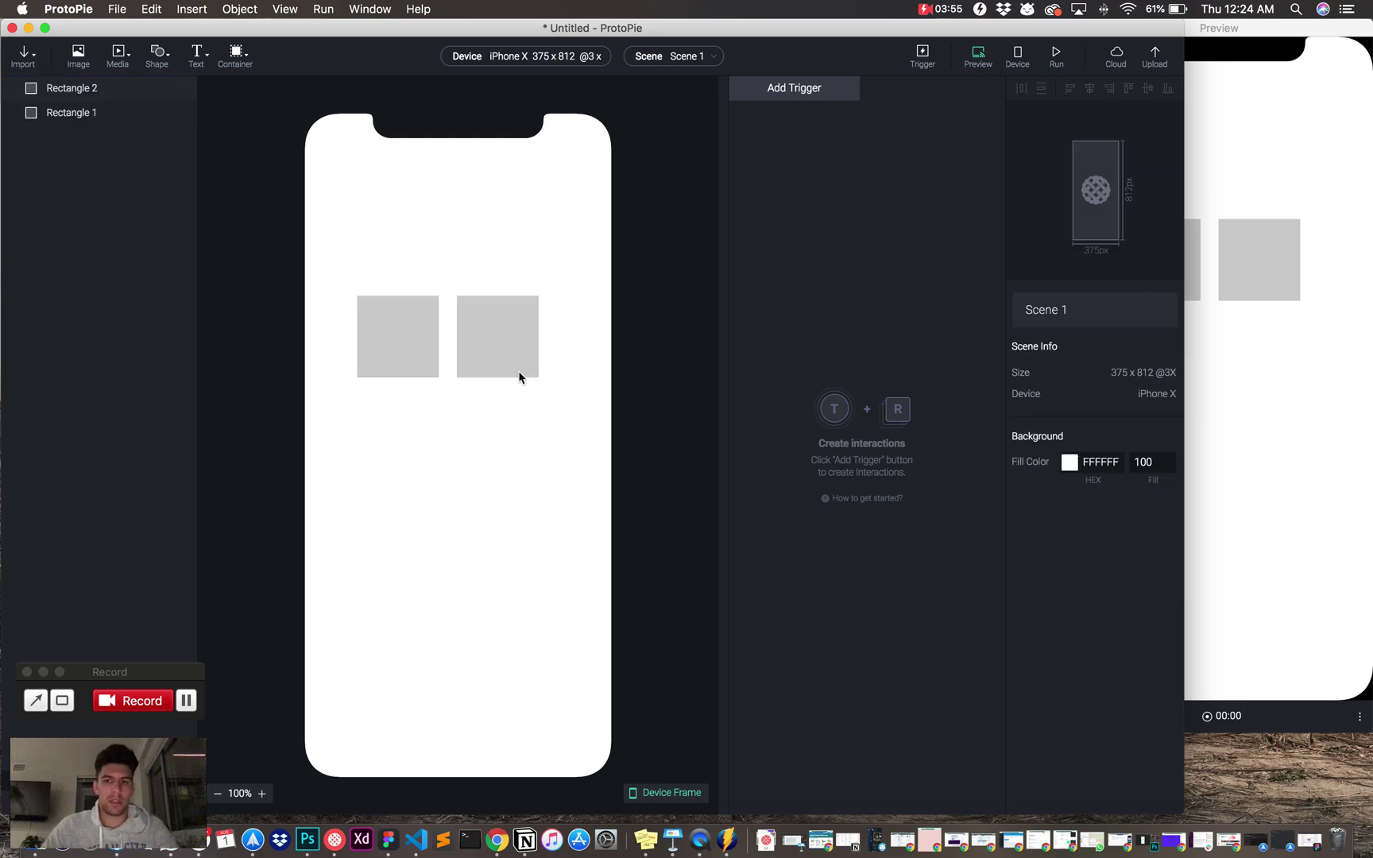
Align Rectangle 2 beside Rectangle 1, then select both rectangles and delete them
click(516, 370)
click(1023, 656)
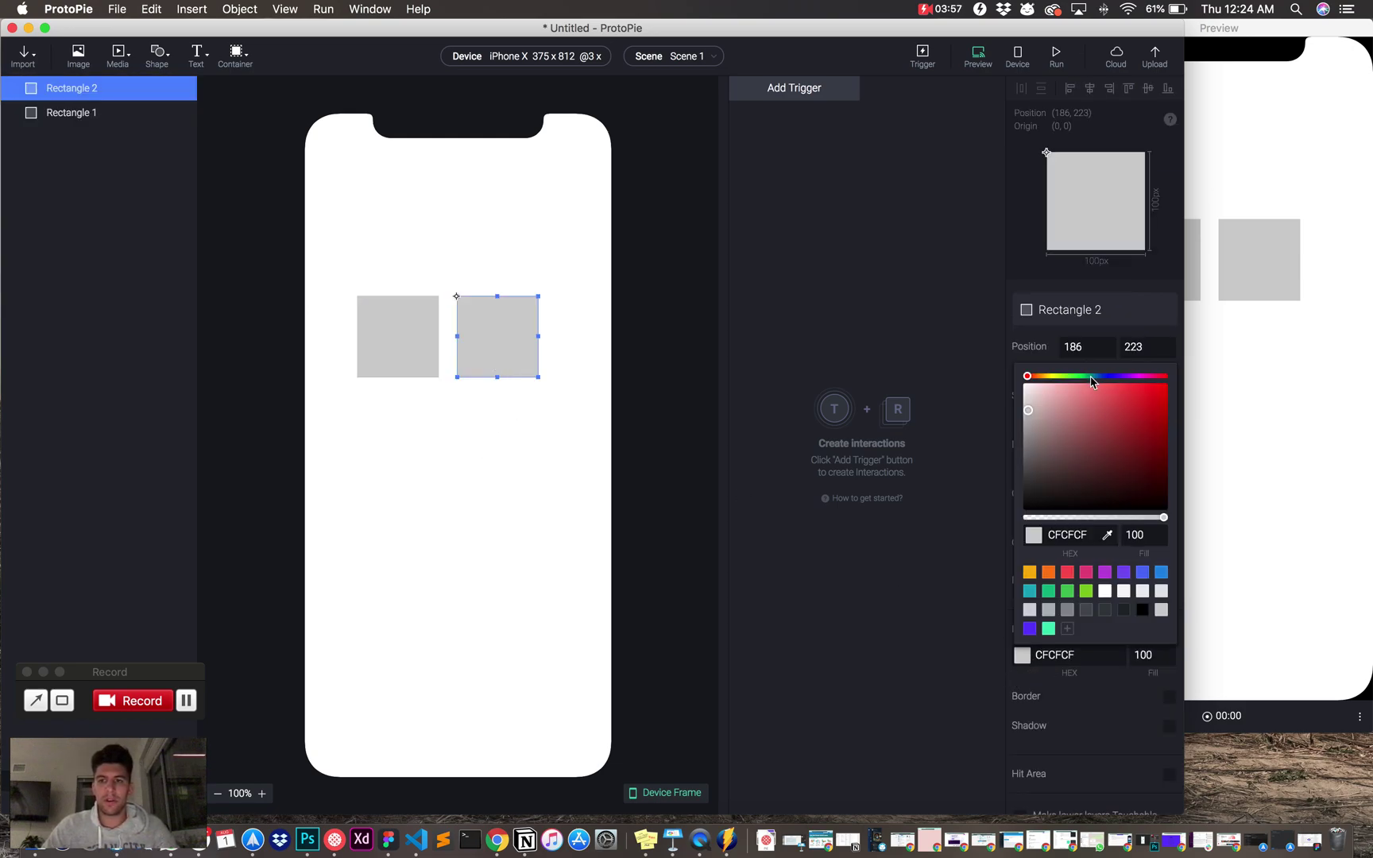
click(1023, 659)
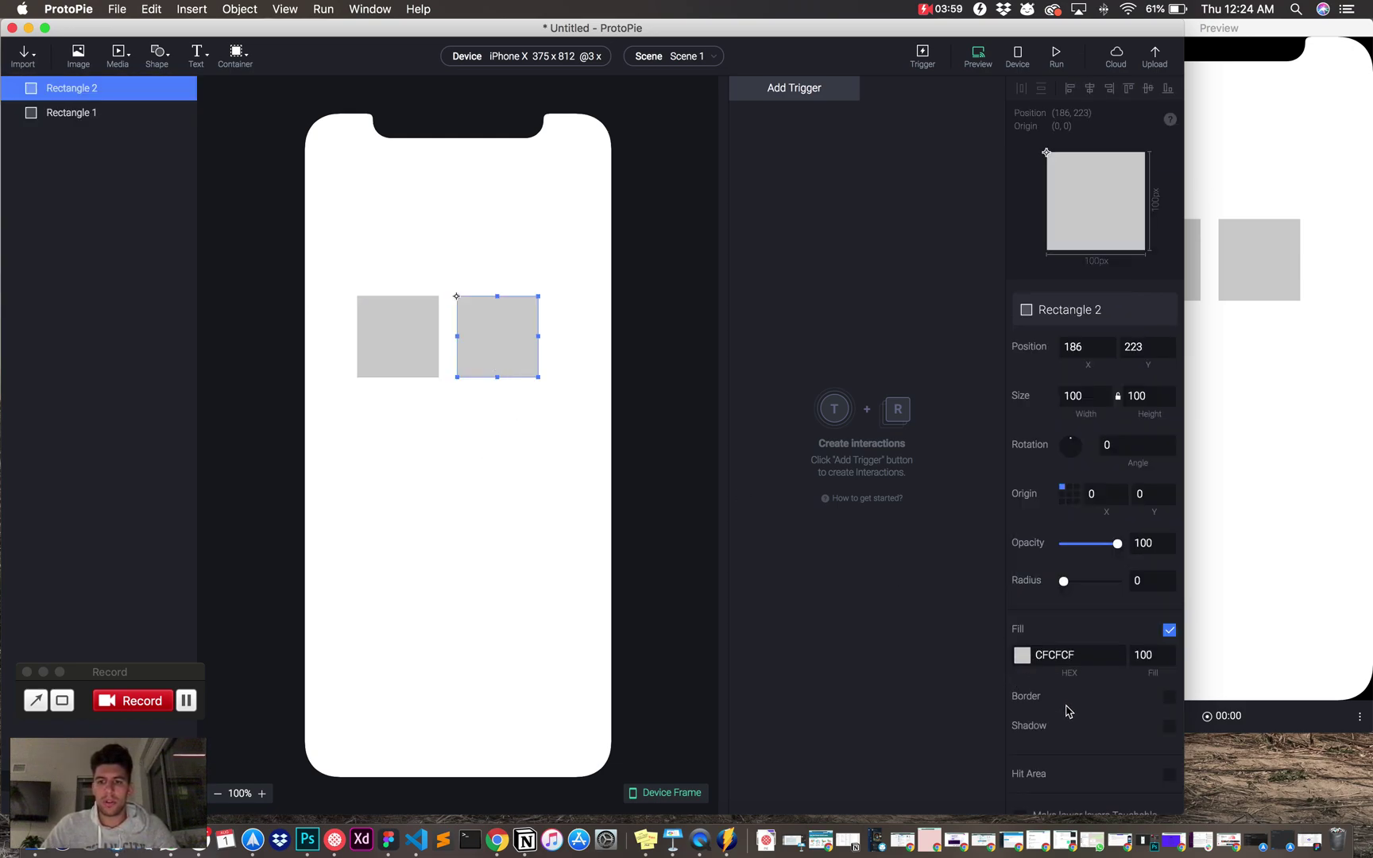
drag(509, 358, 511, 321)
drag(559, 232, 397, 388)
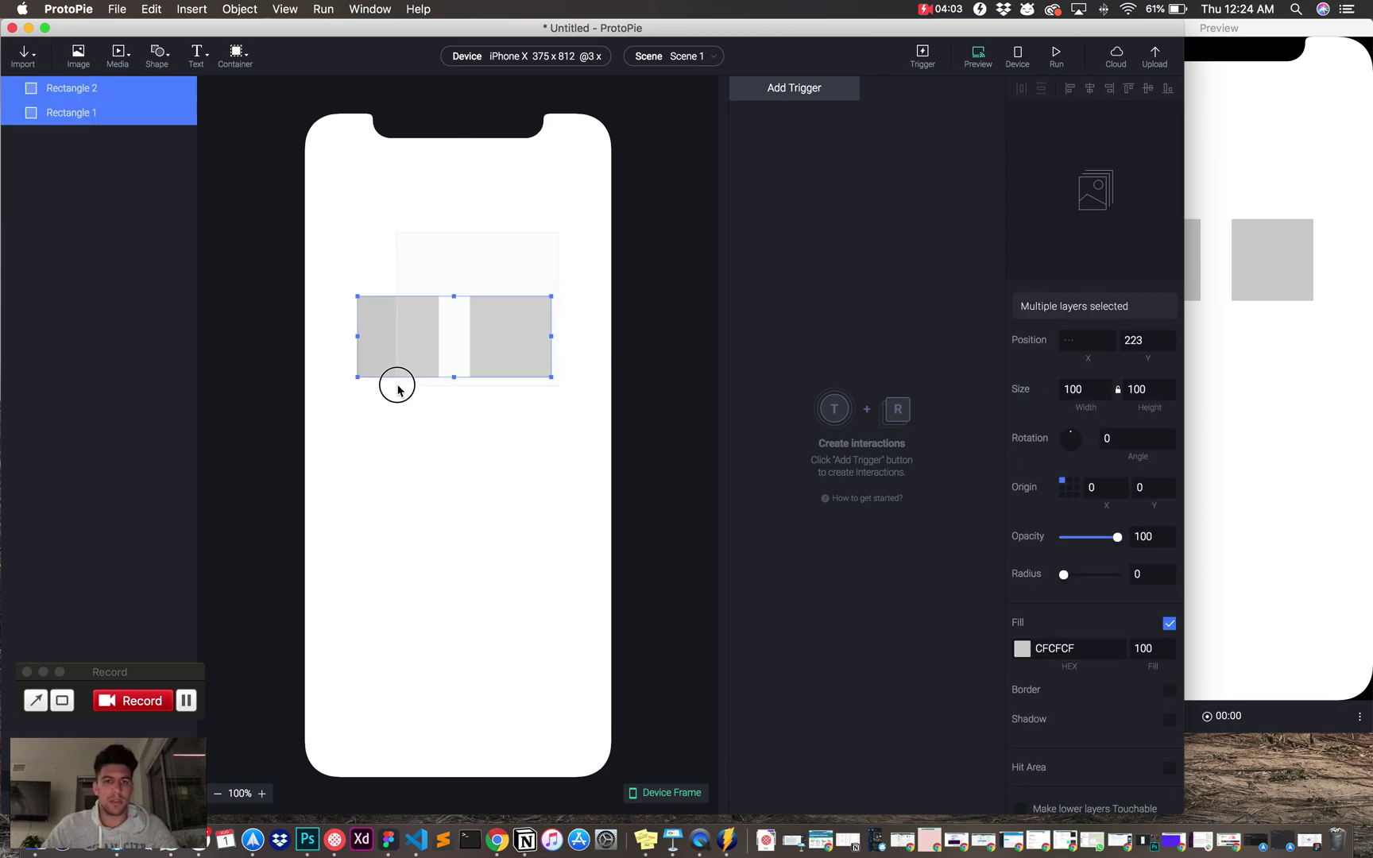
key(Delete)
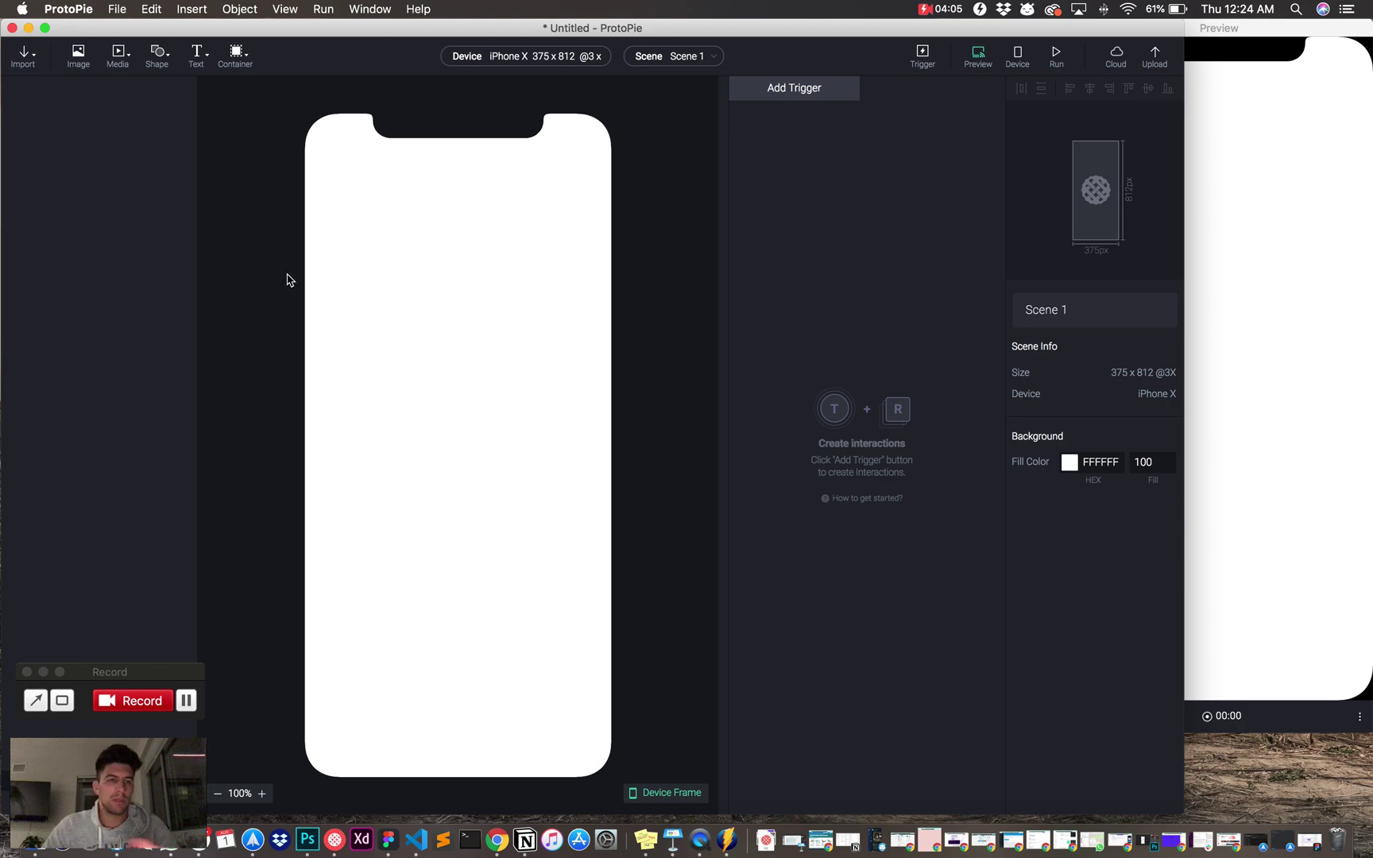
click(37, 65)
click(51, 109)
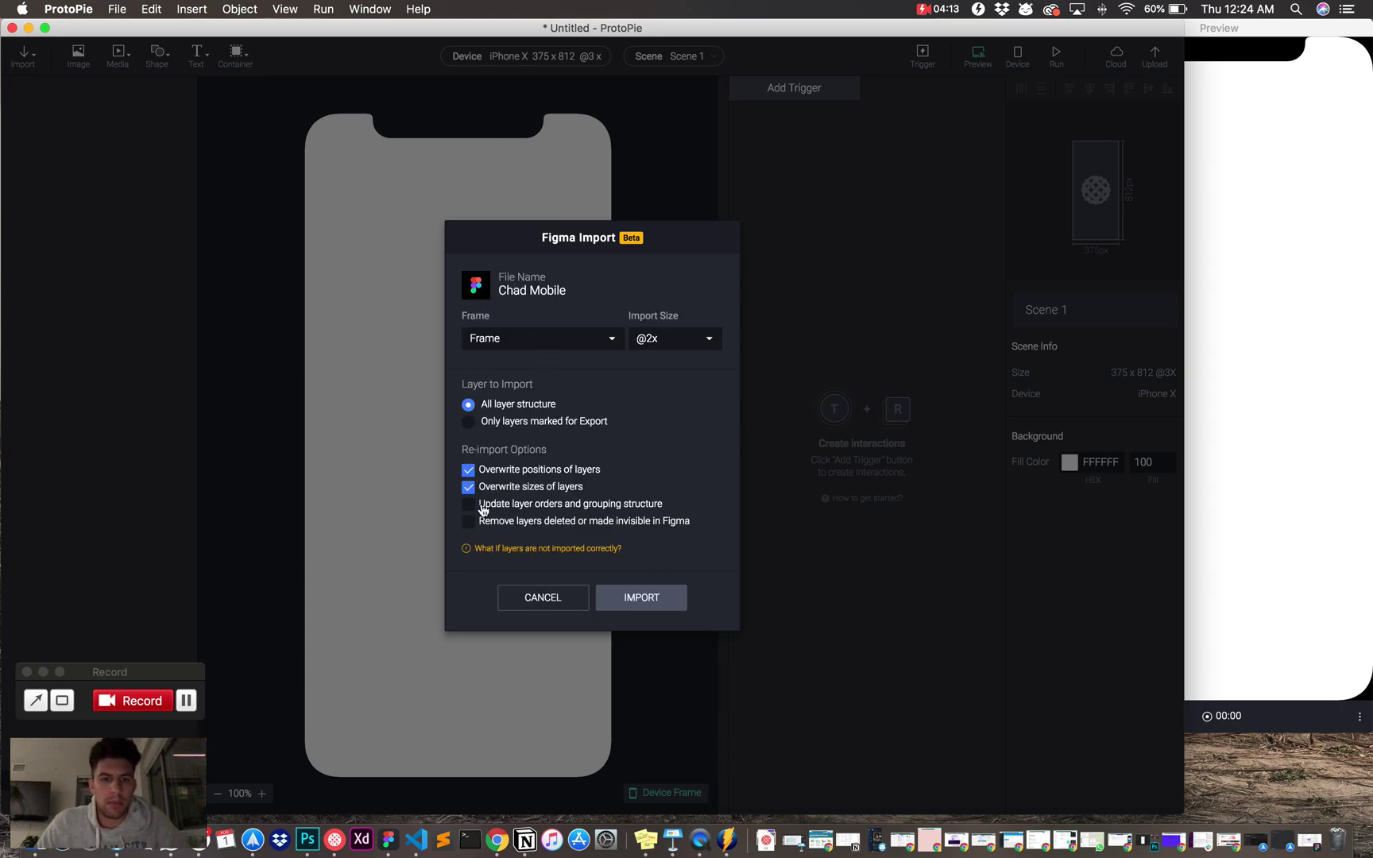
click(704, 354)
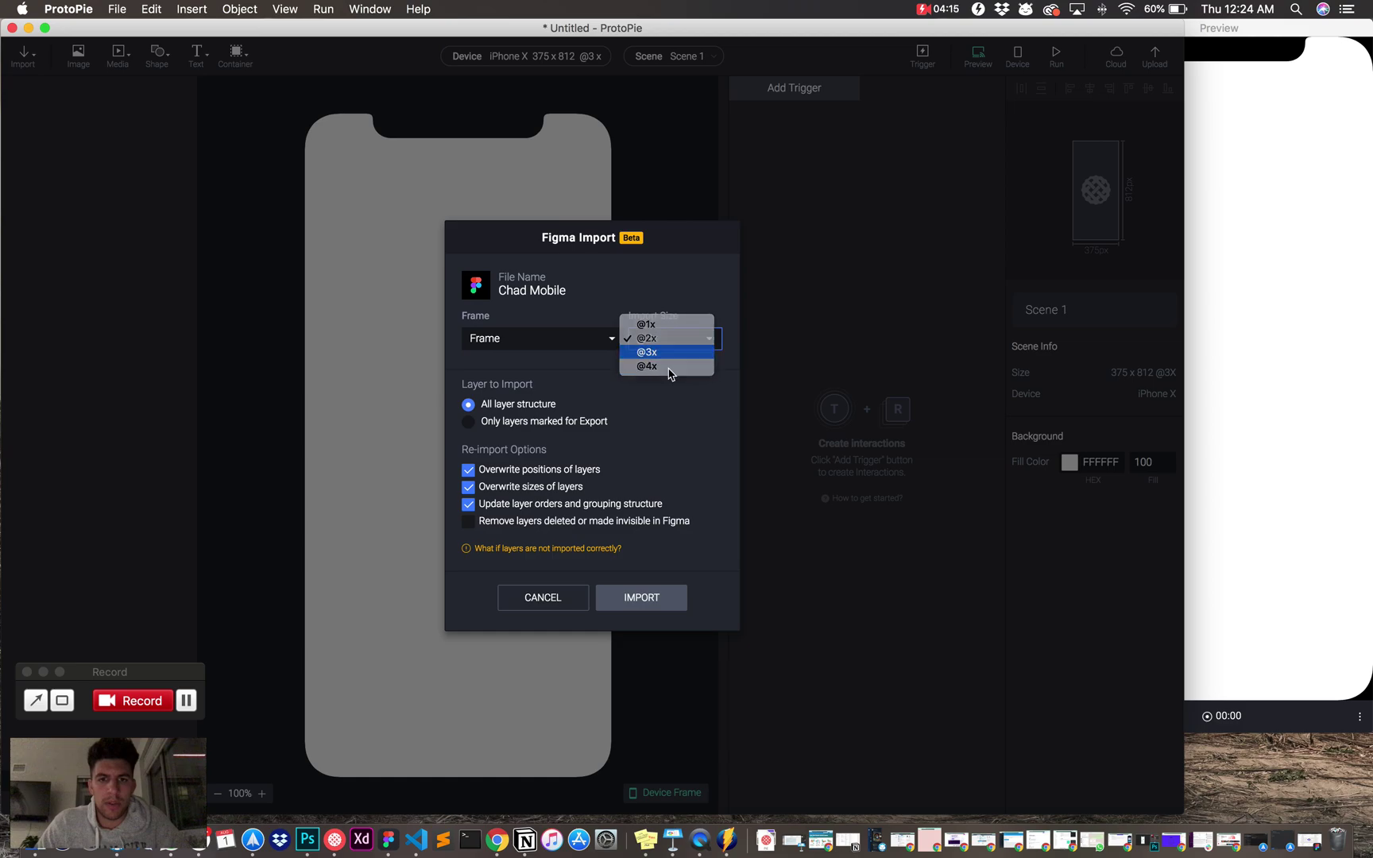
click(677, 353)
click(505, 344)
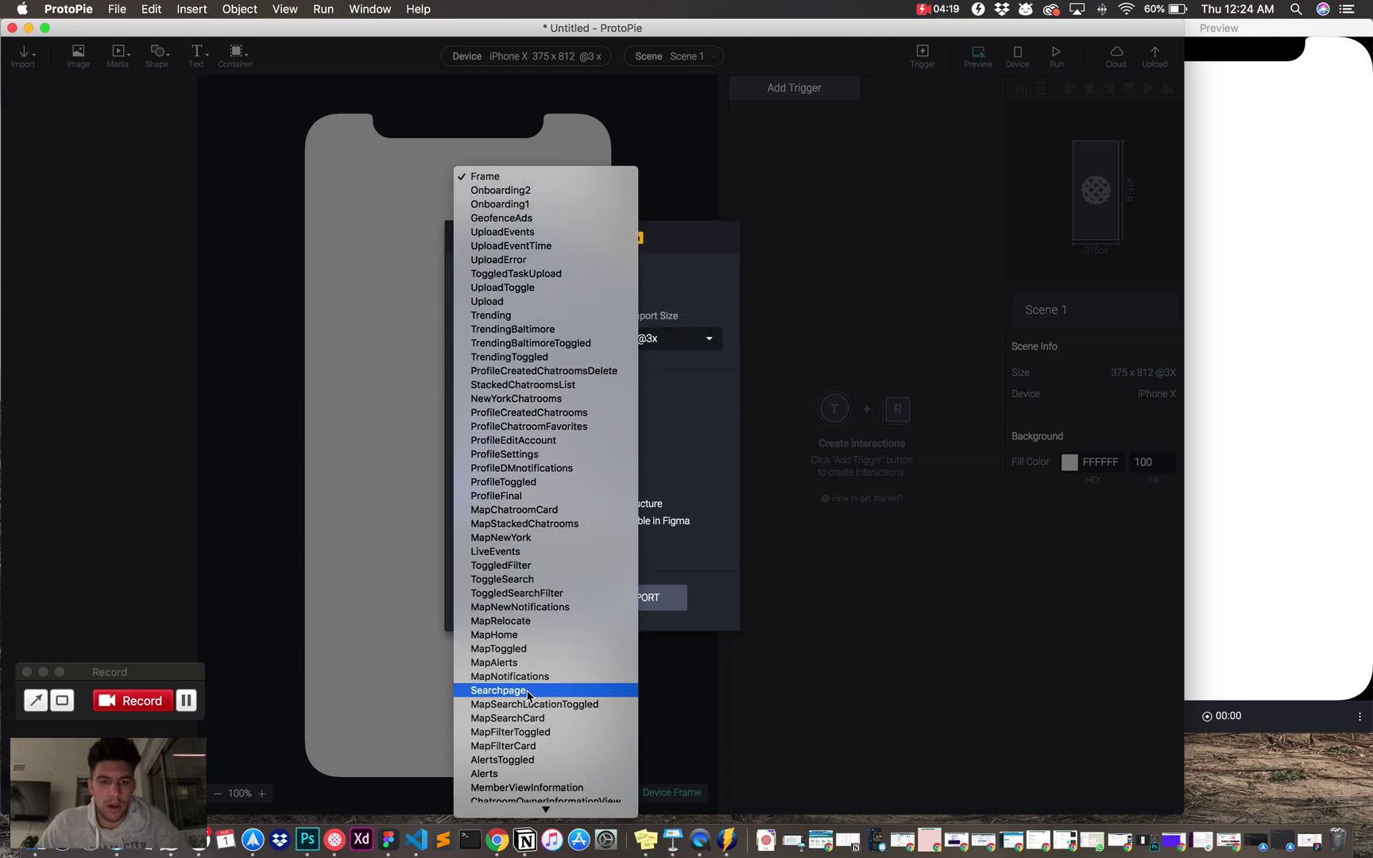
scroll(524, 782, down, 1)
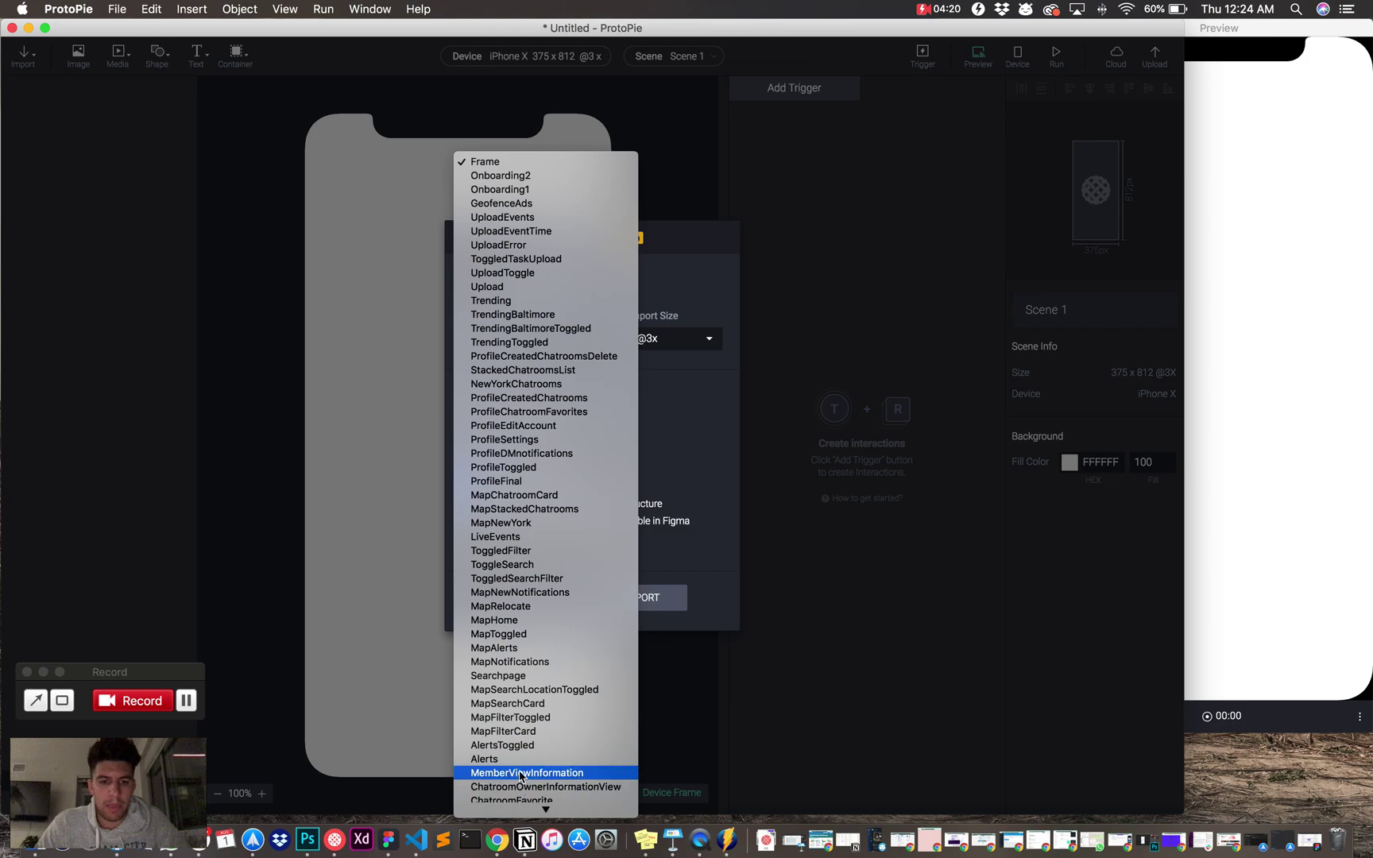
click(516, 620)
click(636, 602)
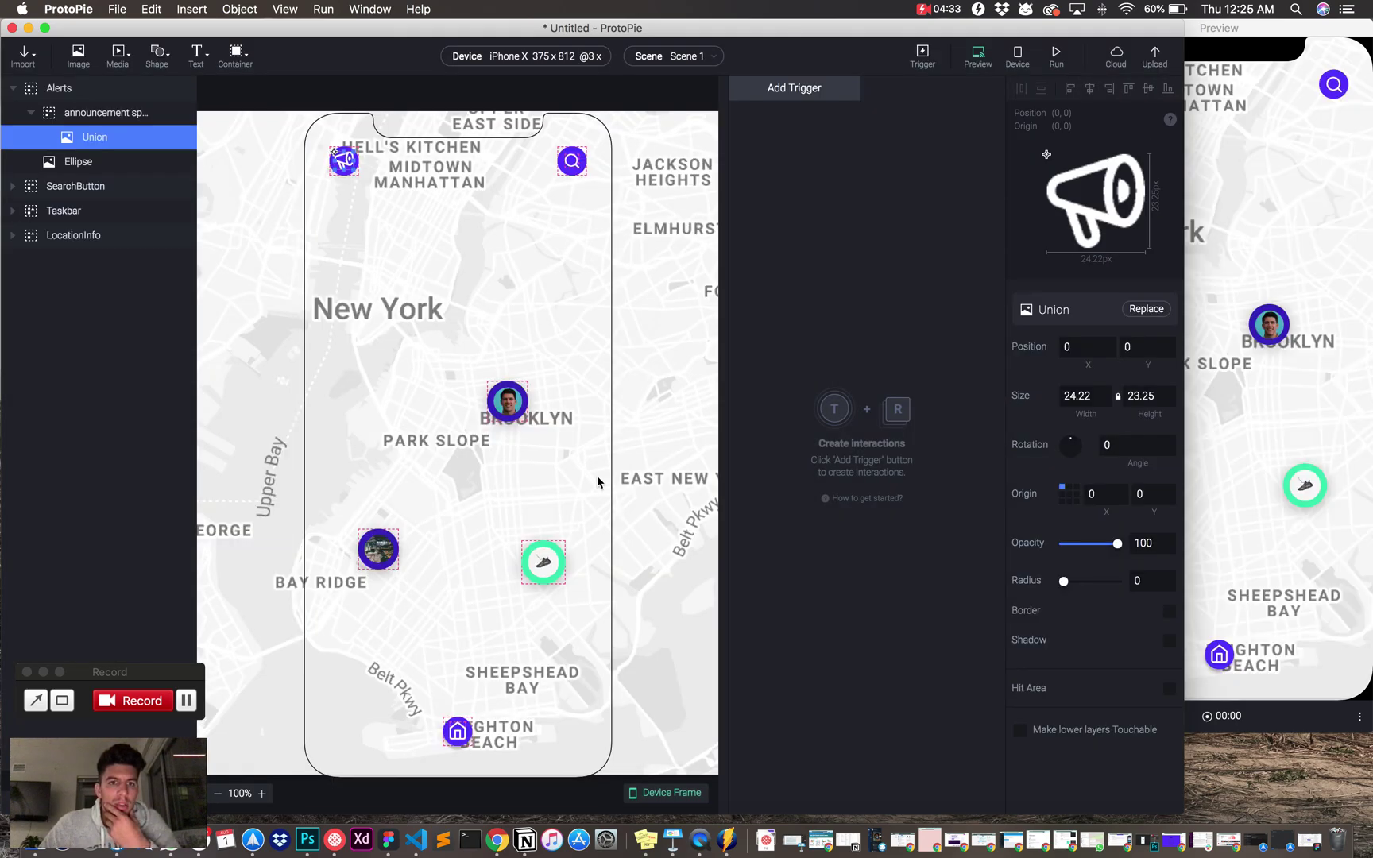
Select LocationInfo, check the live preview, then hide the Ellipse layer under Alerts
click(648, 296)
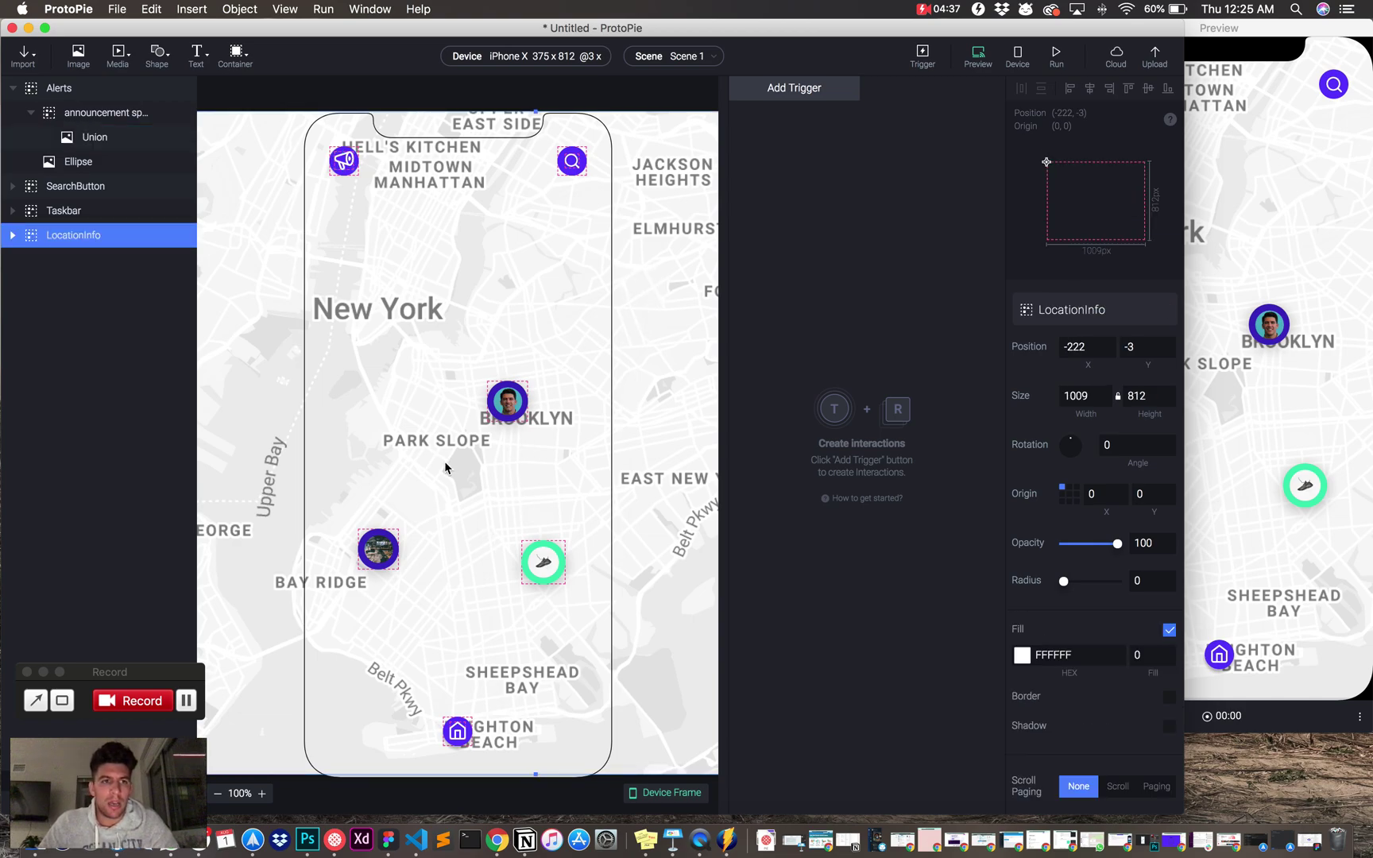
scroll(433, 441, down, 1)
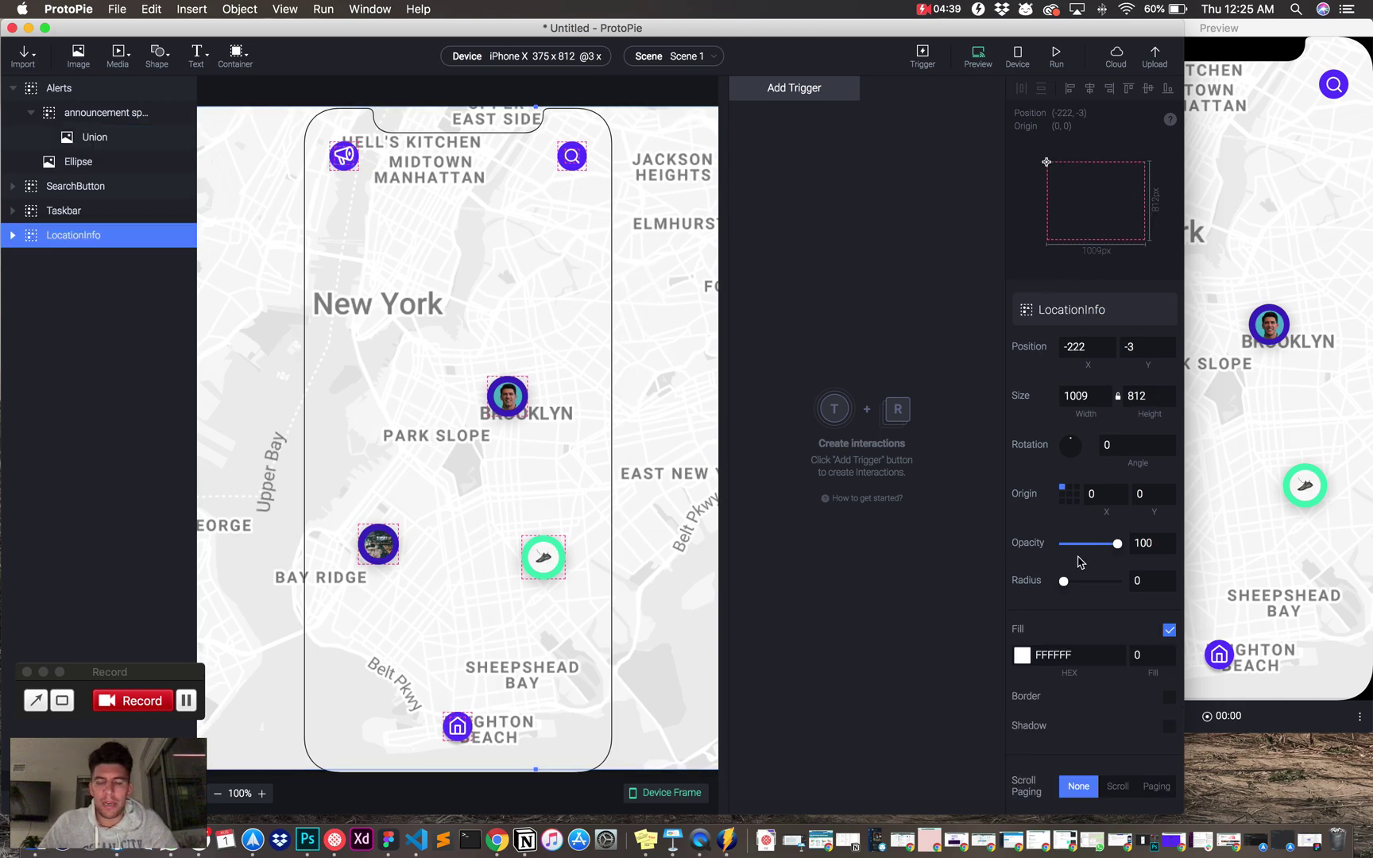
click(1234, 644)
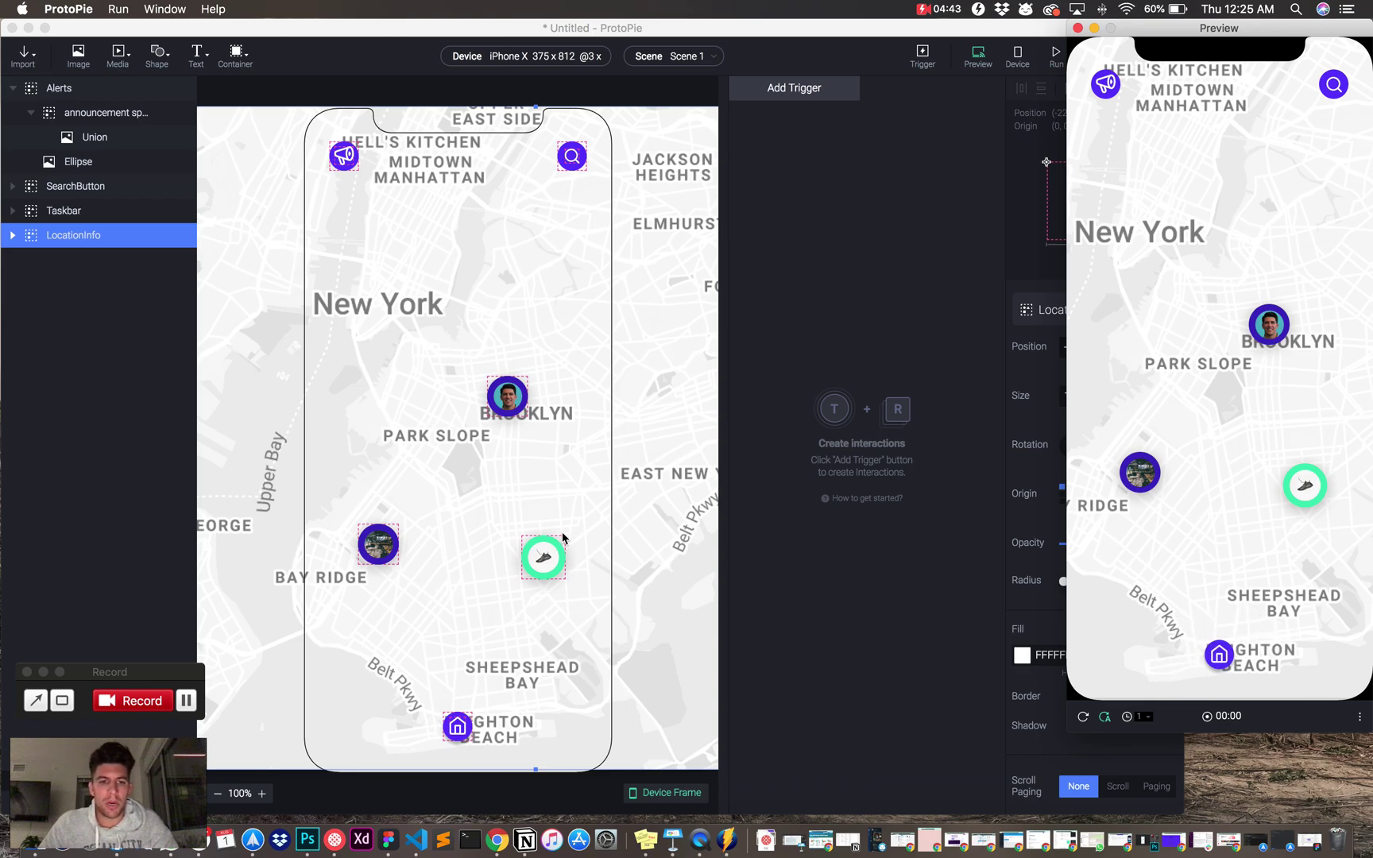
click(73, 40)
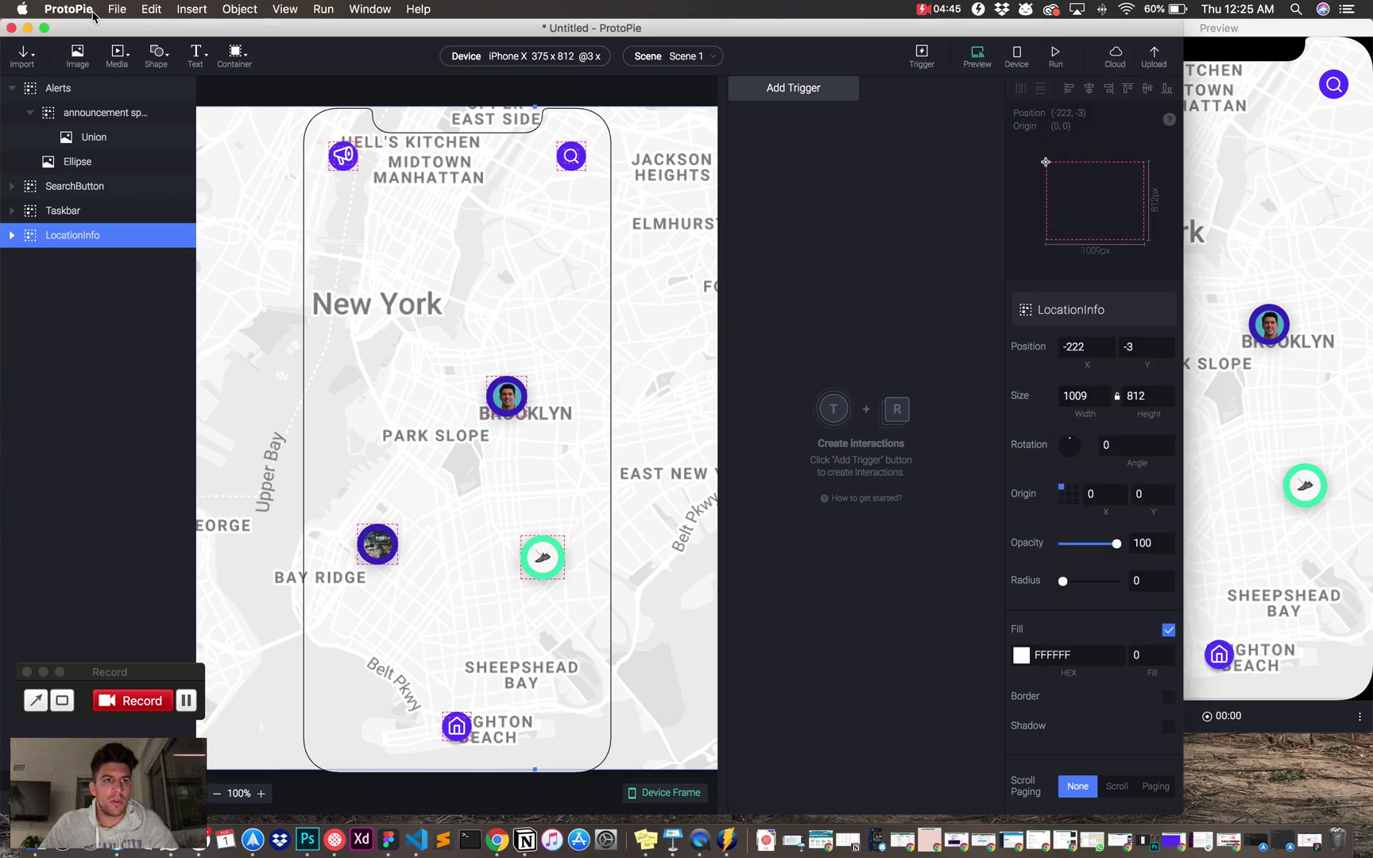
click(32, 54)
Import Notifications.png, ProfileCircle.png and UploadCircle.png from Downloads
click(184, 162)
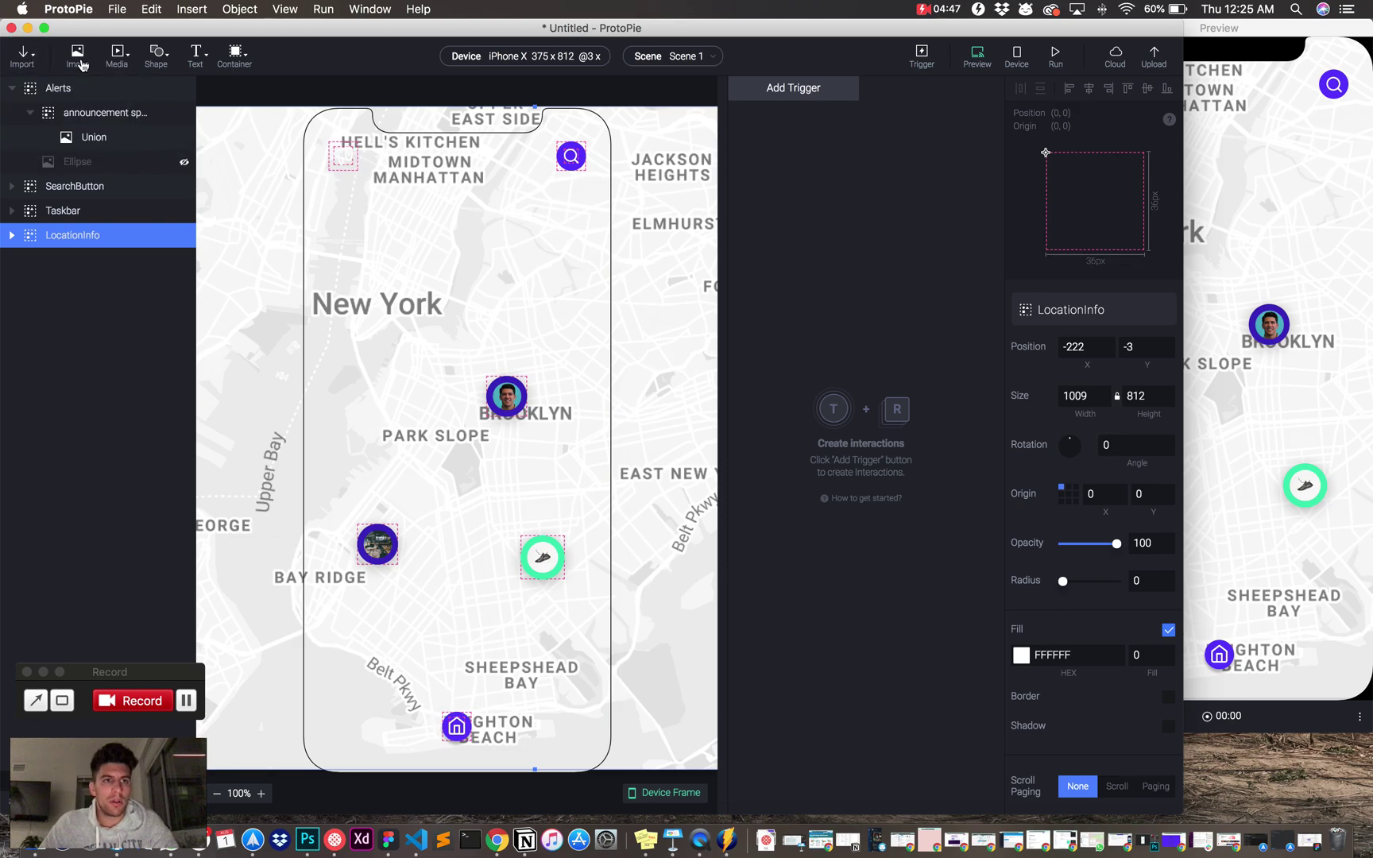
key(super+shift+i)
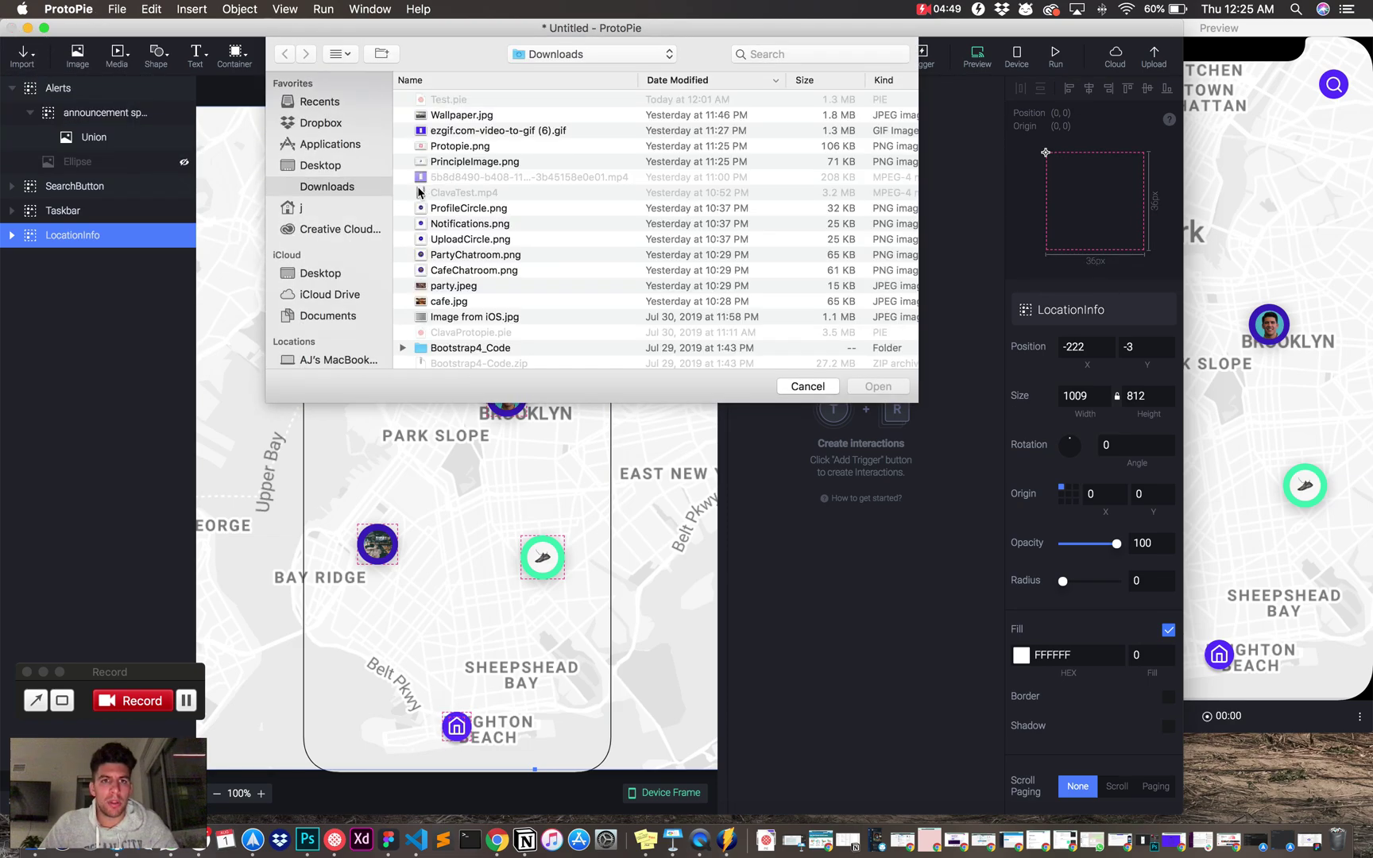
click(471, 255)
click(462, 238)
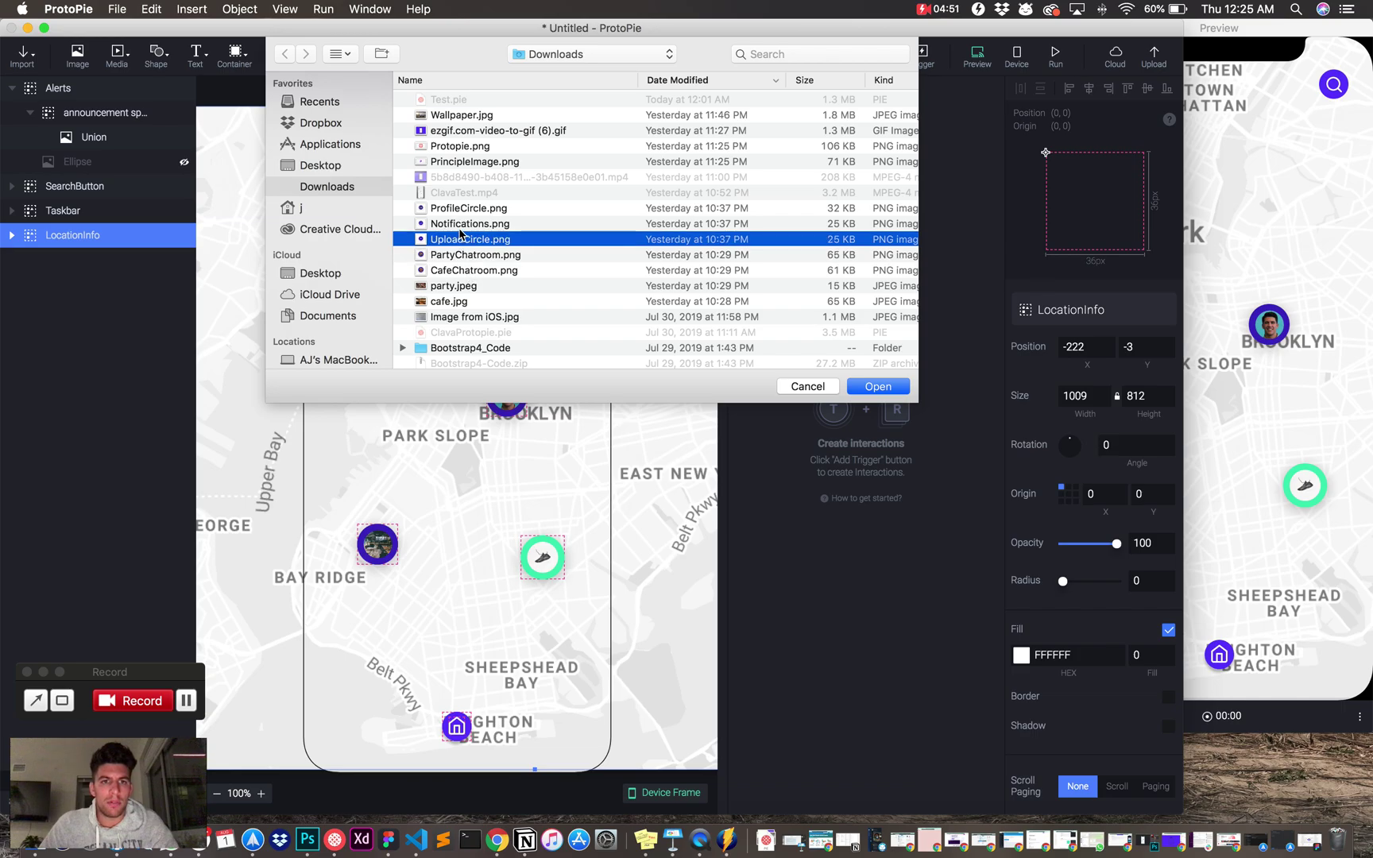
shift+click(451, 209)
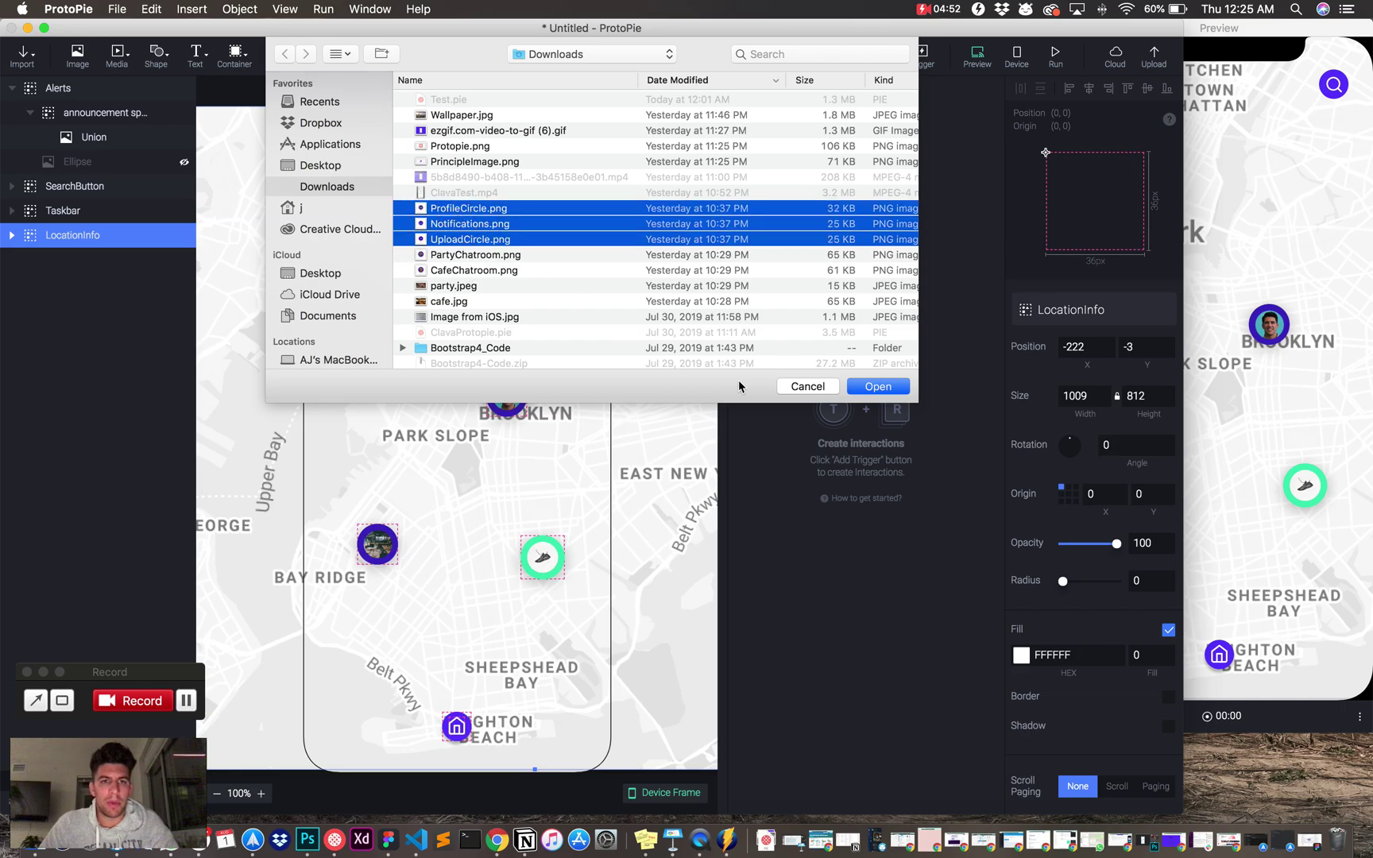
click(879, 387)
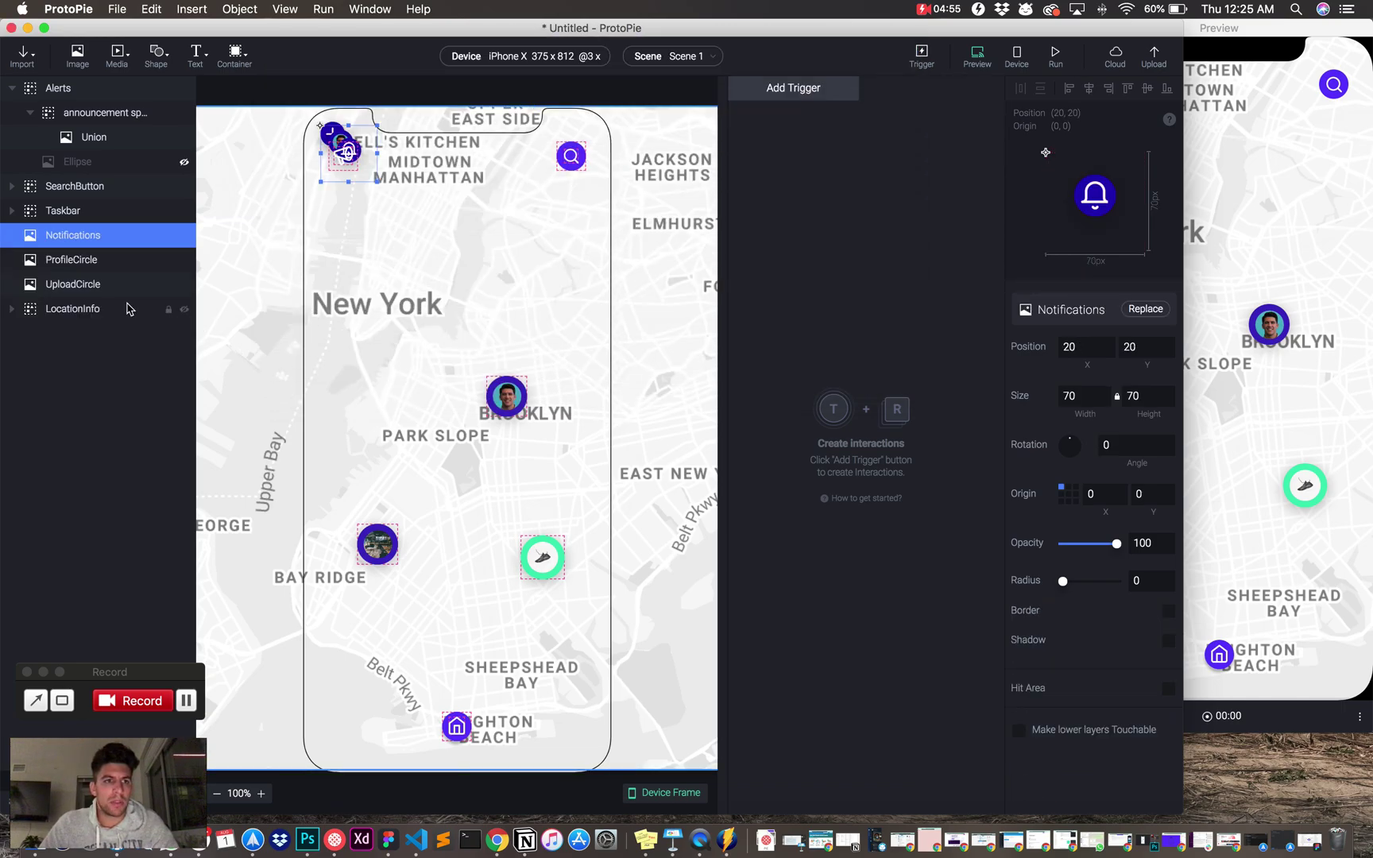
Select the three icon layers and drag them near Sheepshead Bay on the map
mouse_move(335, 152)
mouse_down()
mouse_move(329, 168)
mouse_move(335, 152)
mouse_up()
click(319, 139)
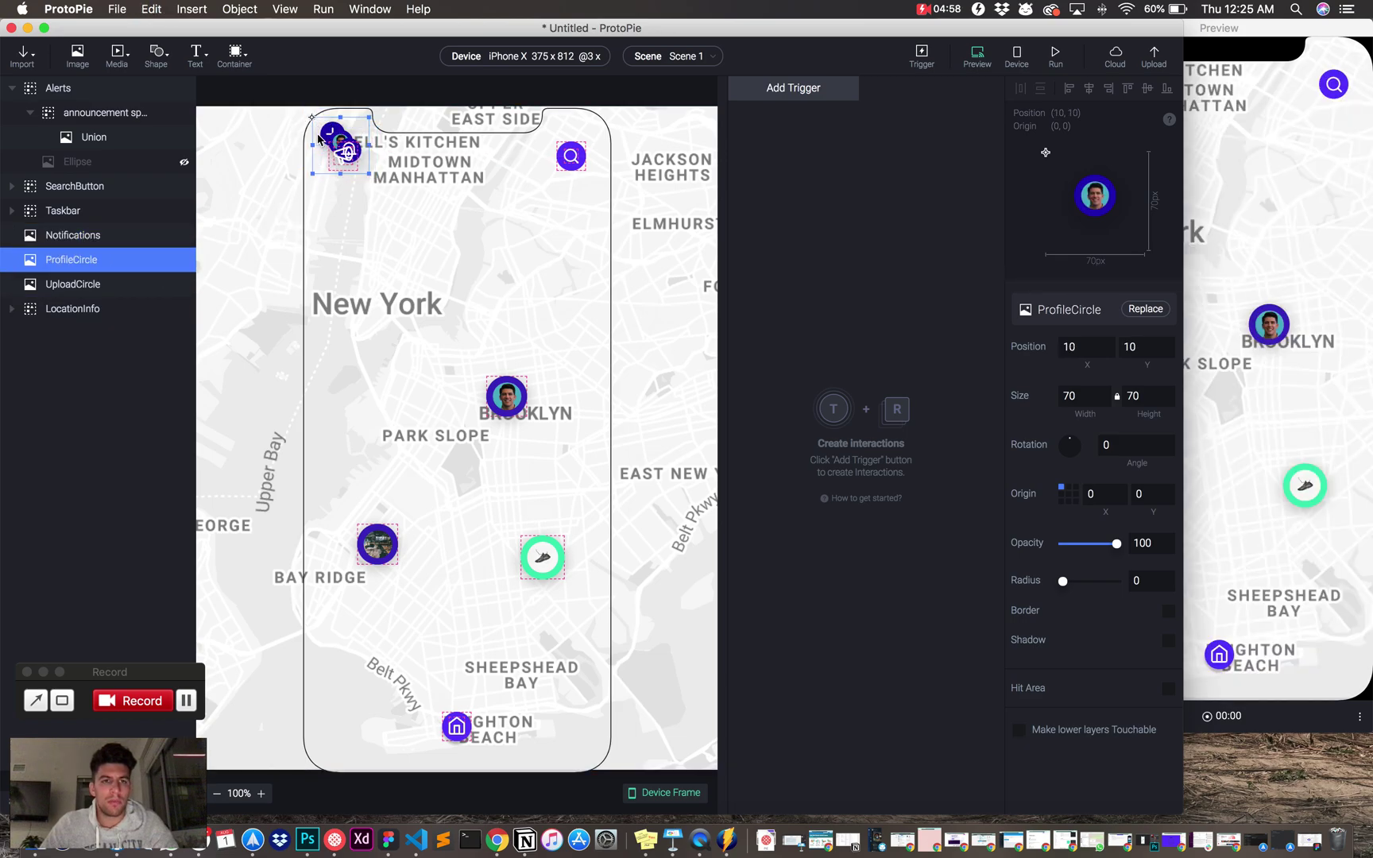
click(76, 241)
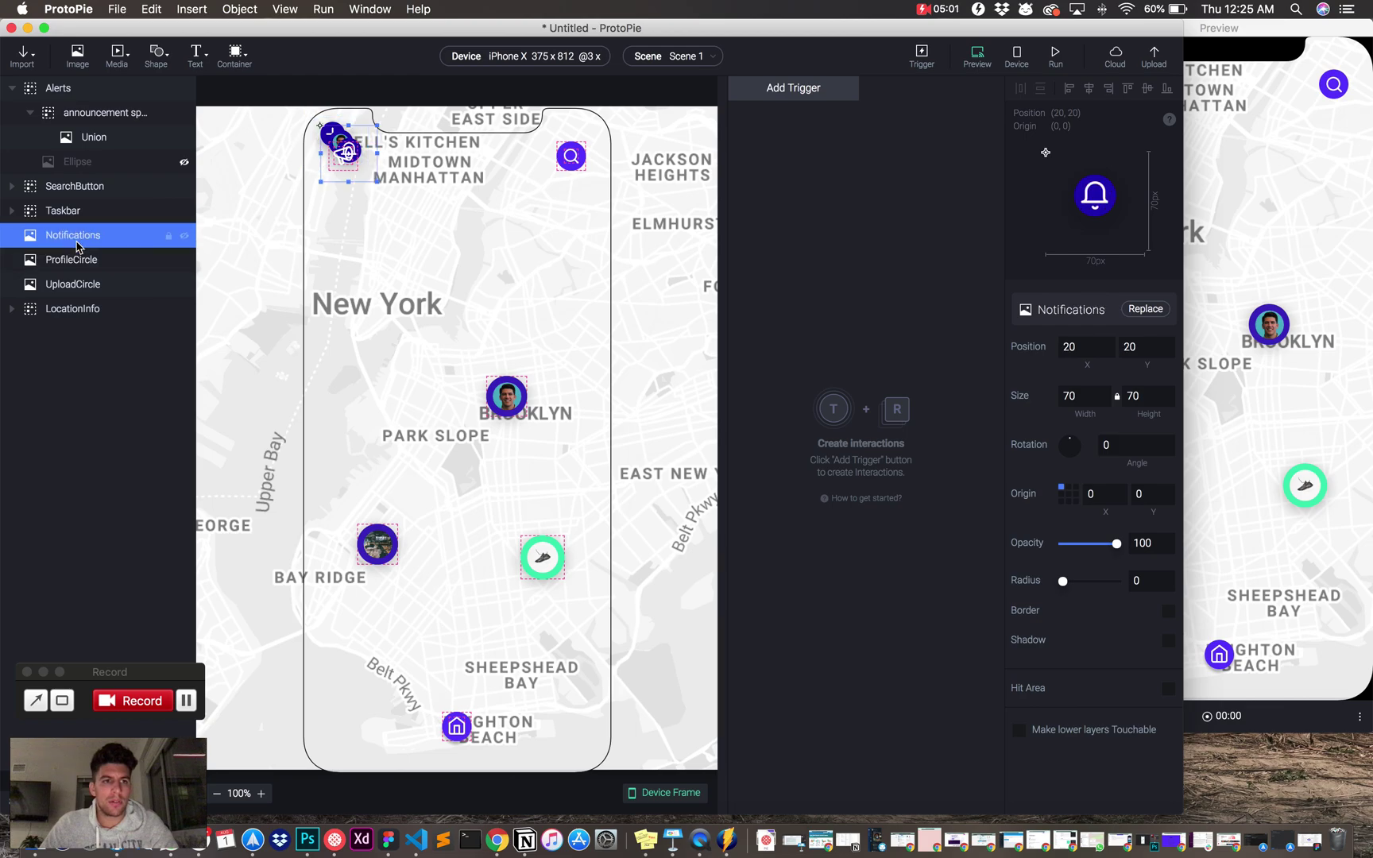
shift+click(97, 281)
drag(324, 147, 441, 662)
click(477, 547)
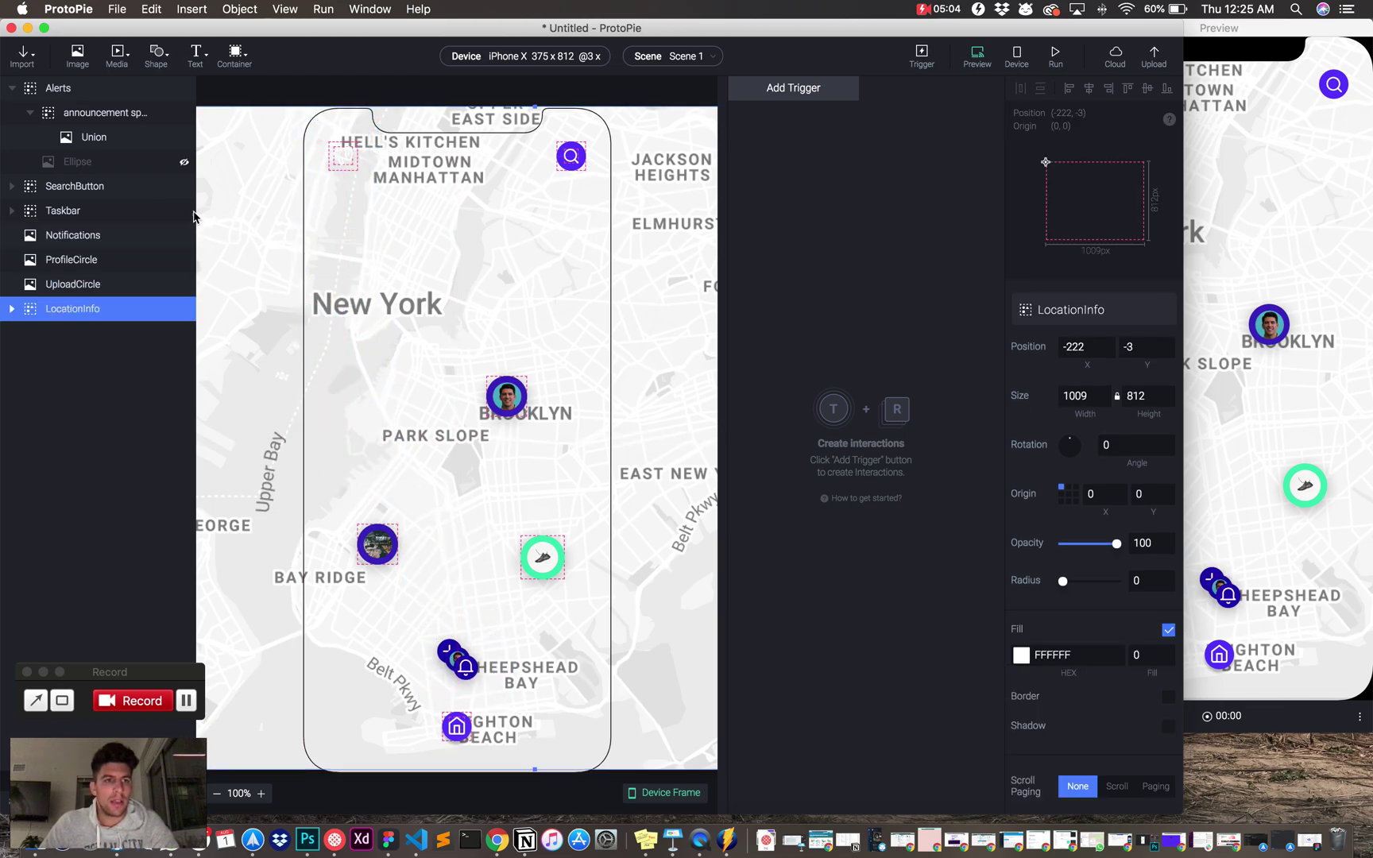
Re-import Notifications.png and ProfileCircle.png, then delete the extra ProfileCircle layer
click(77, 55)
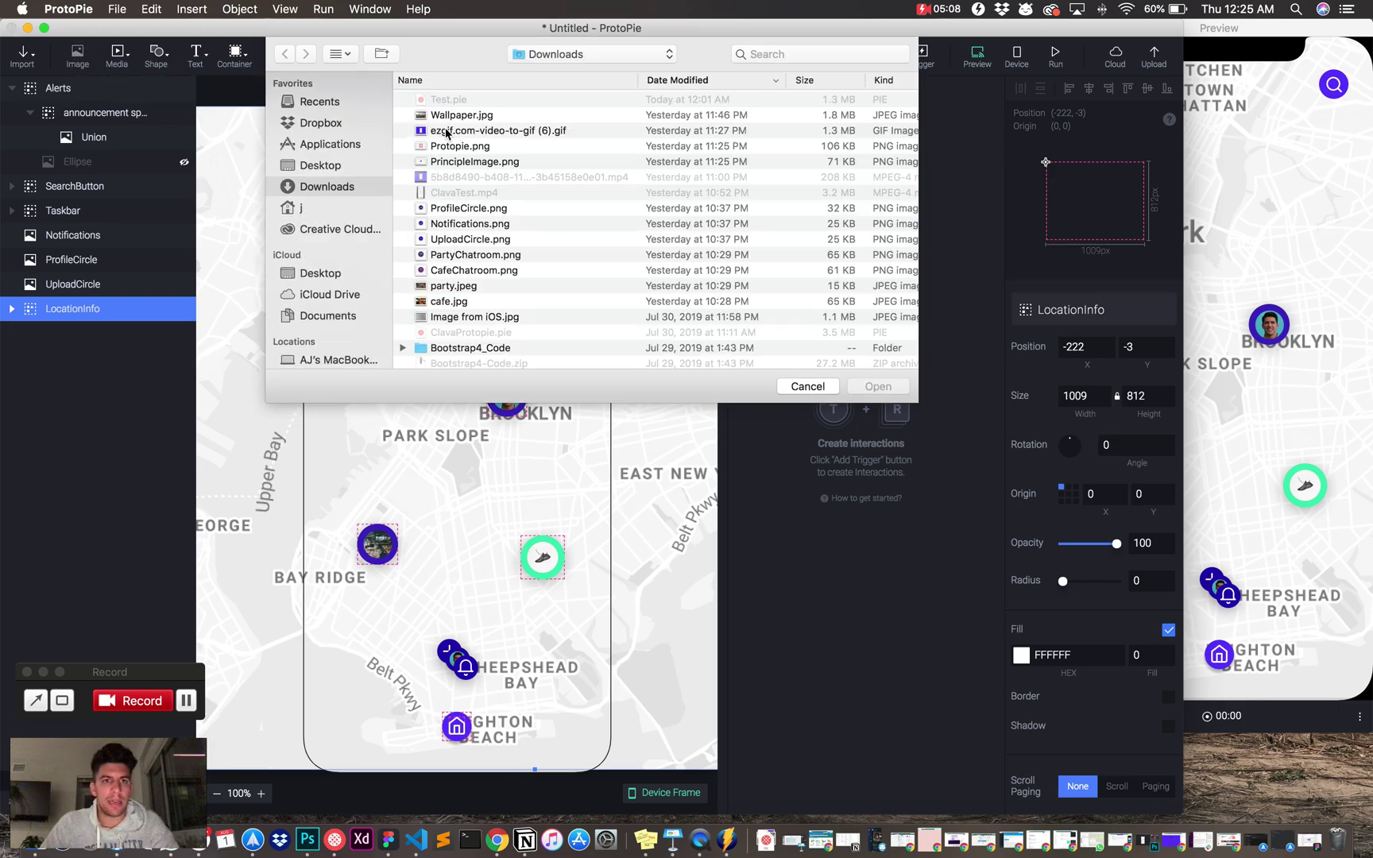
click(465, 229)
key(shift+Up)
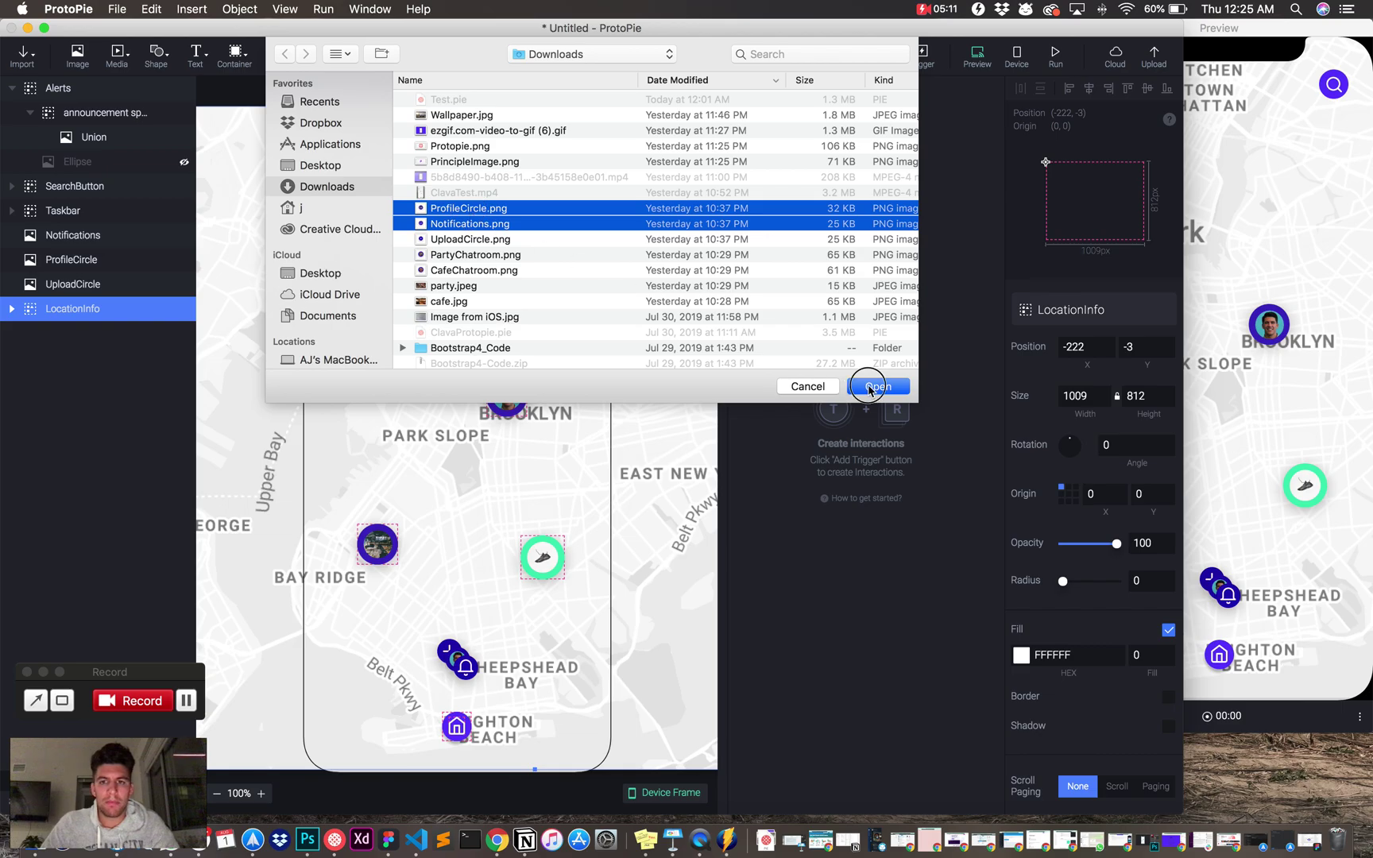
click(870, 388)
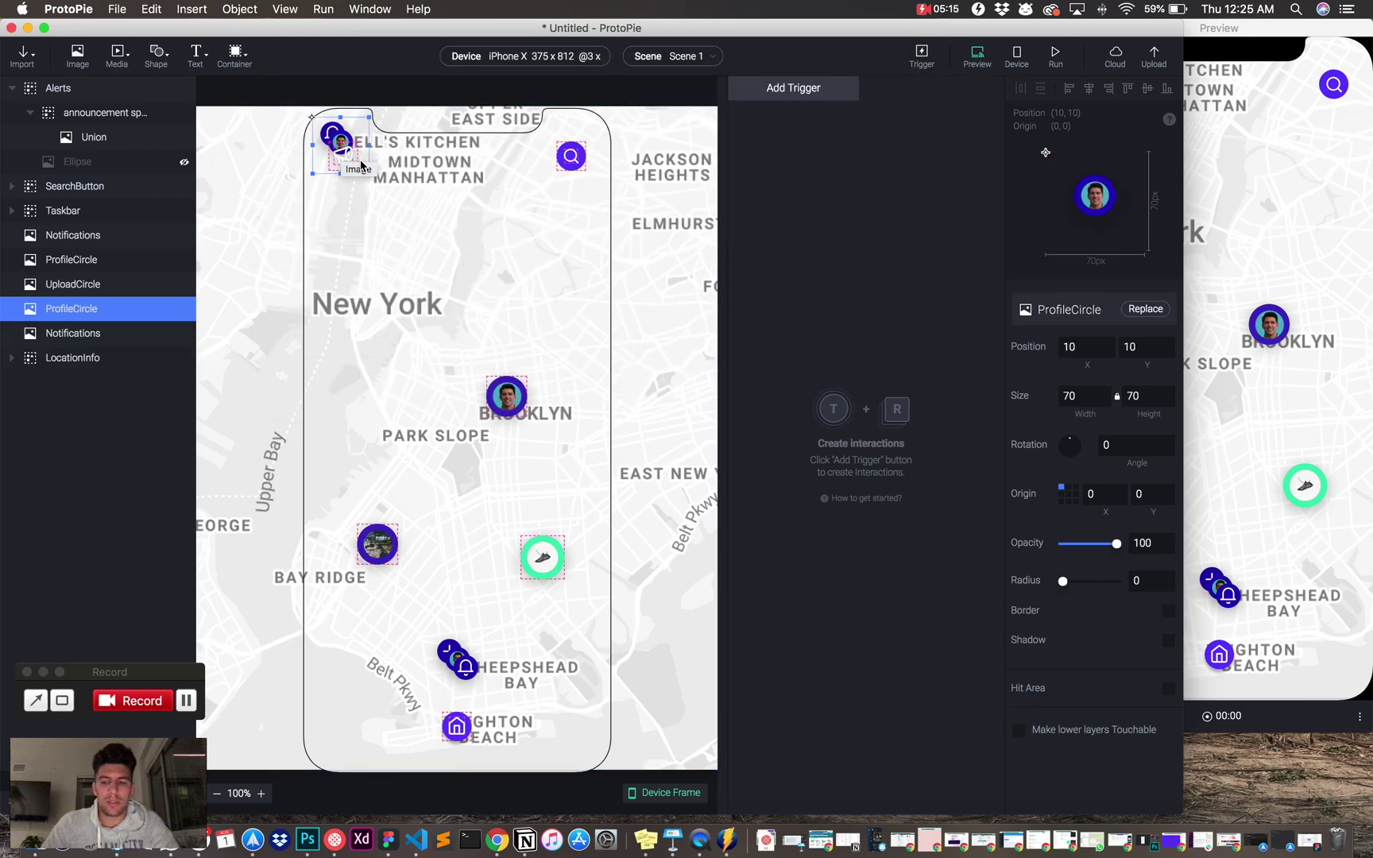
key(Delete)
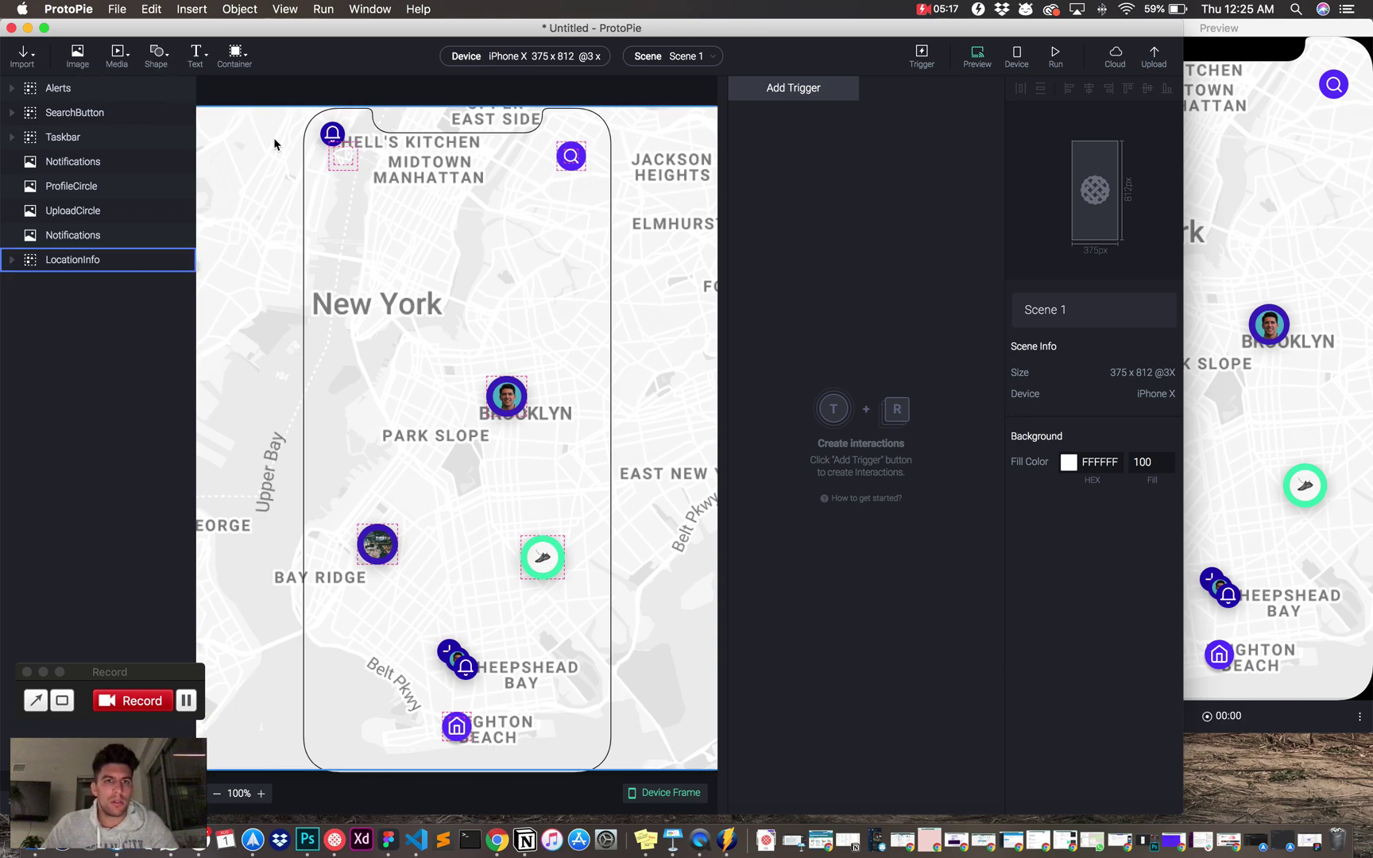
Undo the recent layer additions so the Ellipse returns under Alerts
click(358, 183)
key(super+z)
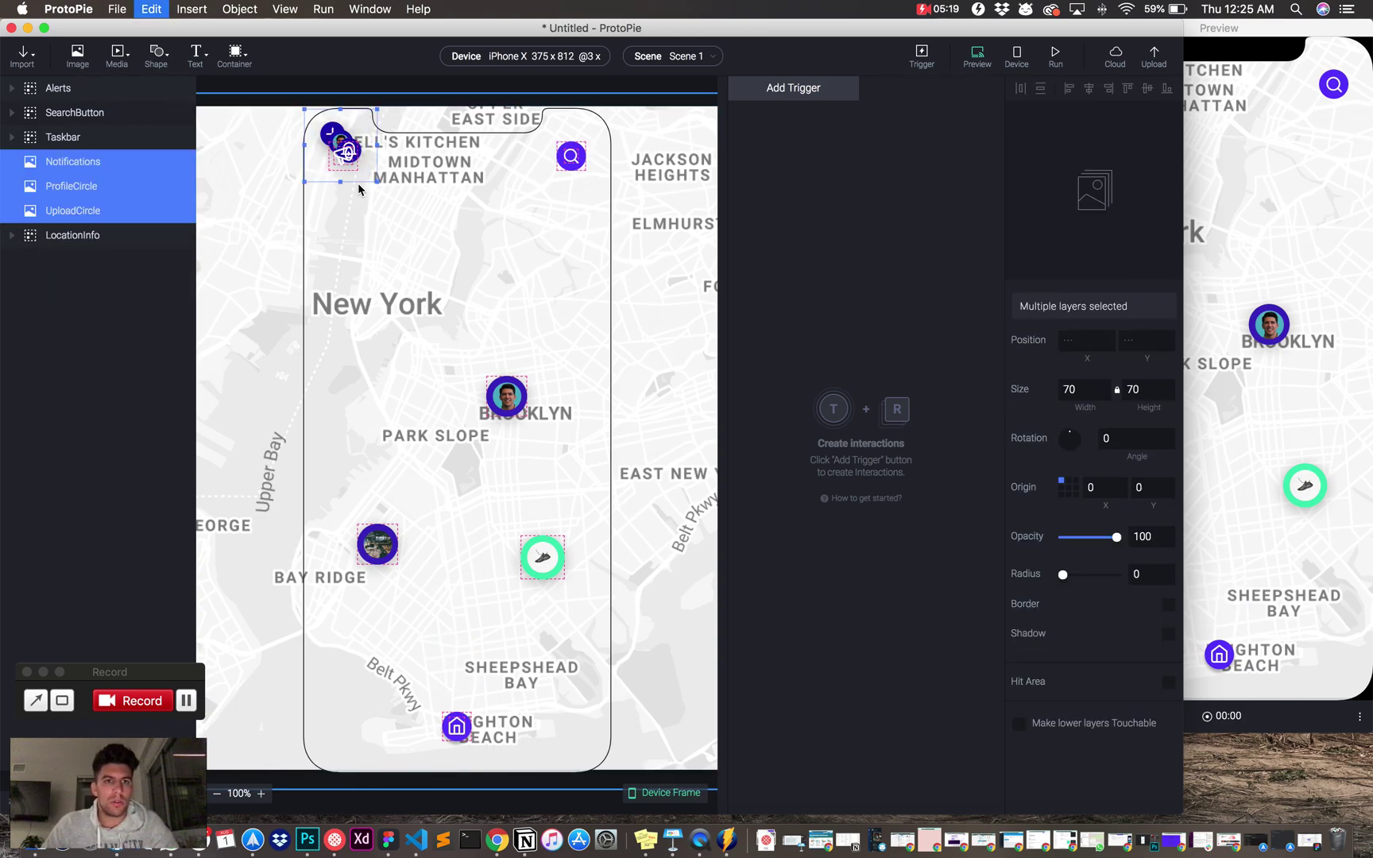
key(super+z)
key(super+z)
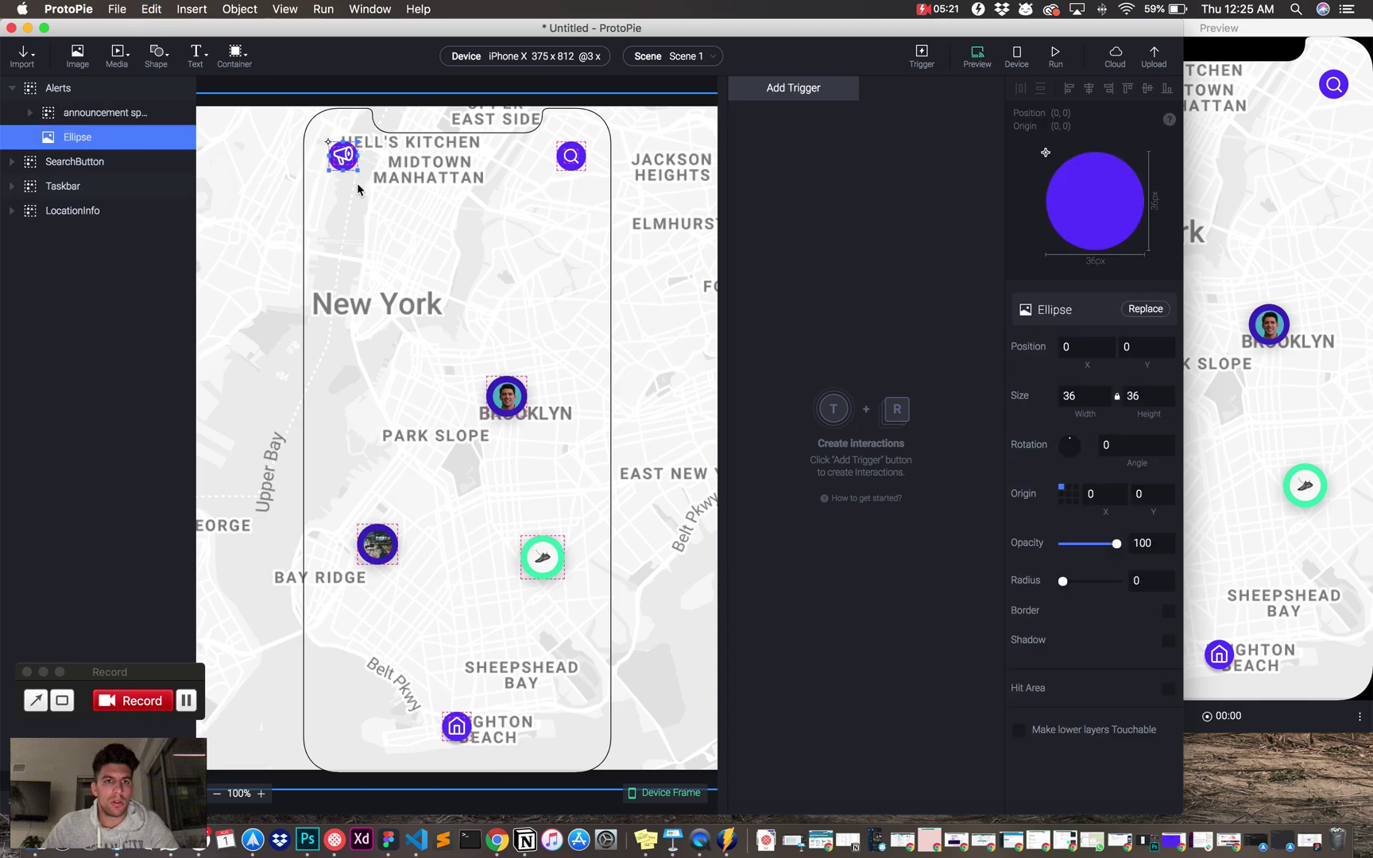
click(26, 56)
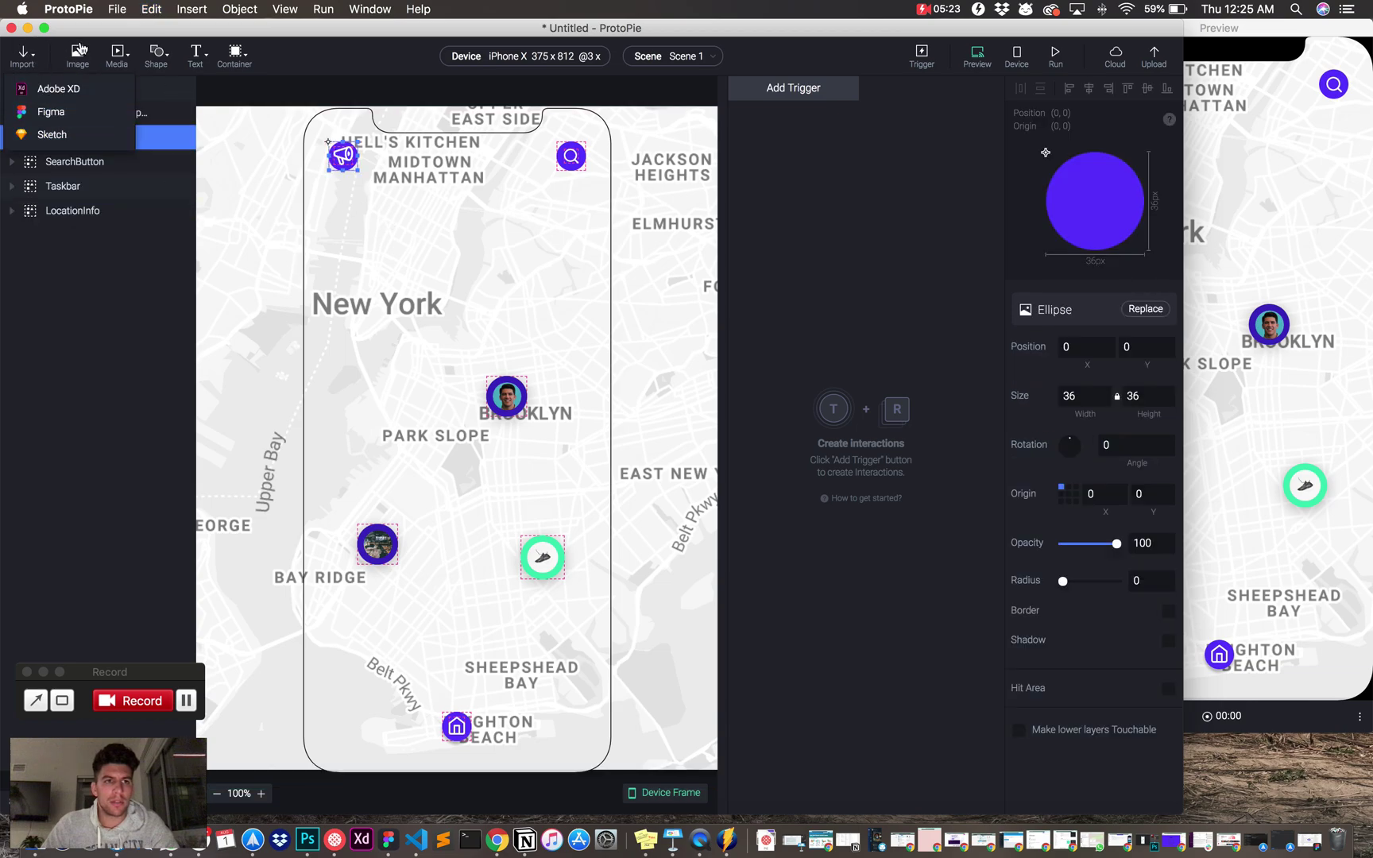
Import the five images, UploadCircle through CafeChatroom, from Downloads
click(77, 56)
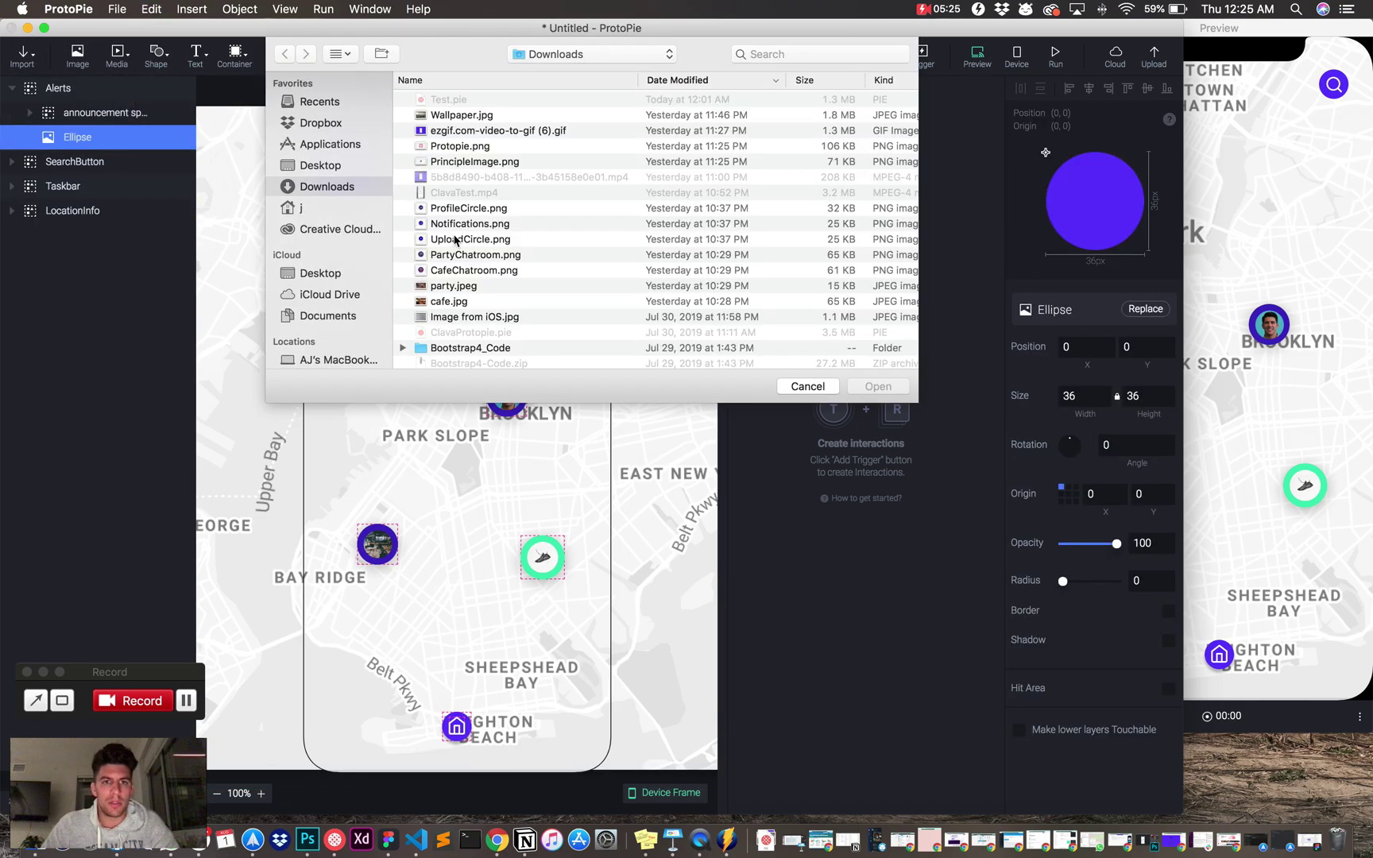
click(459, 239)
click(464, 209)
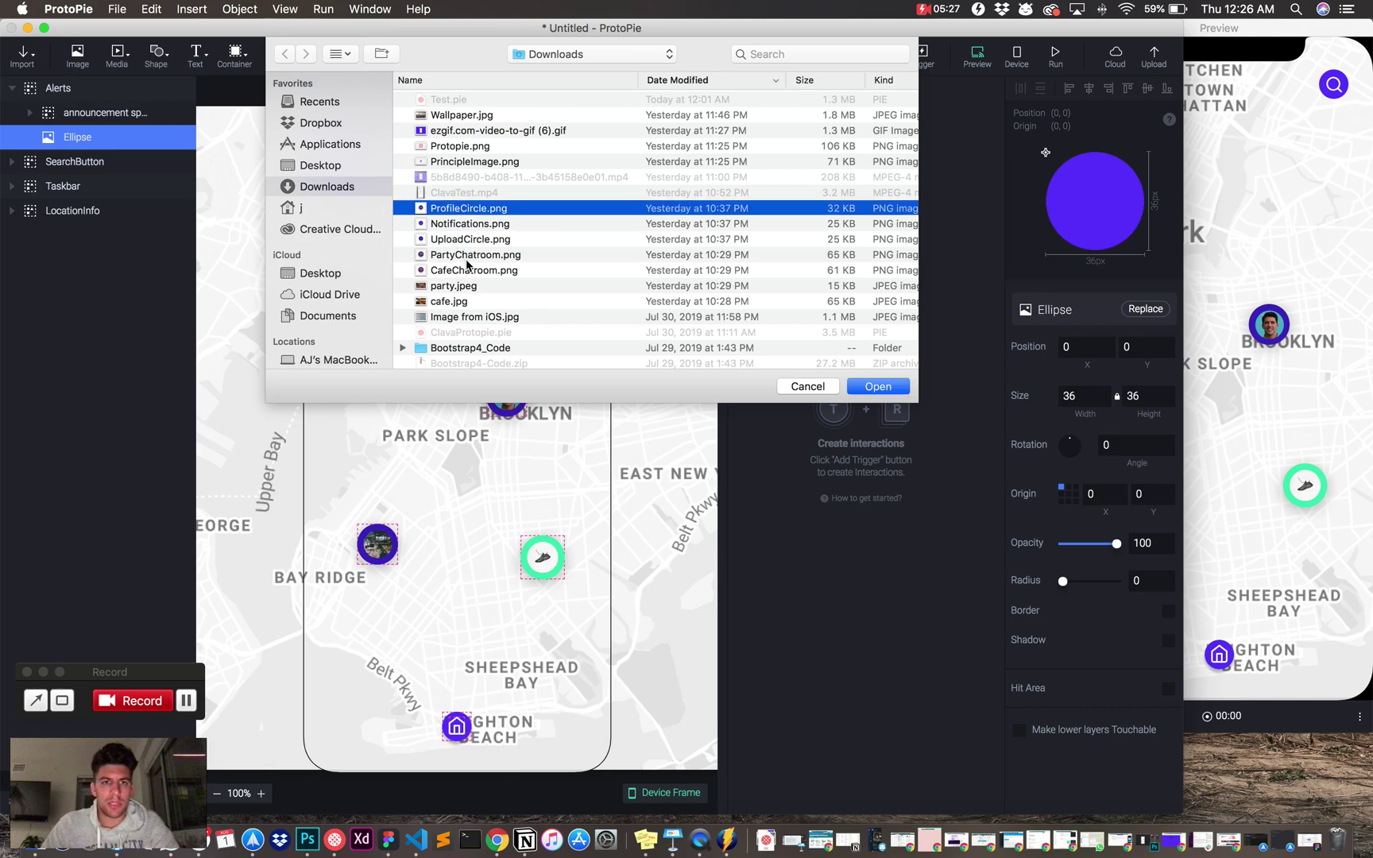
shift+click(469, 270)
click(873, 382)
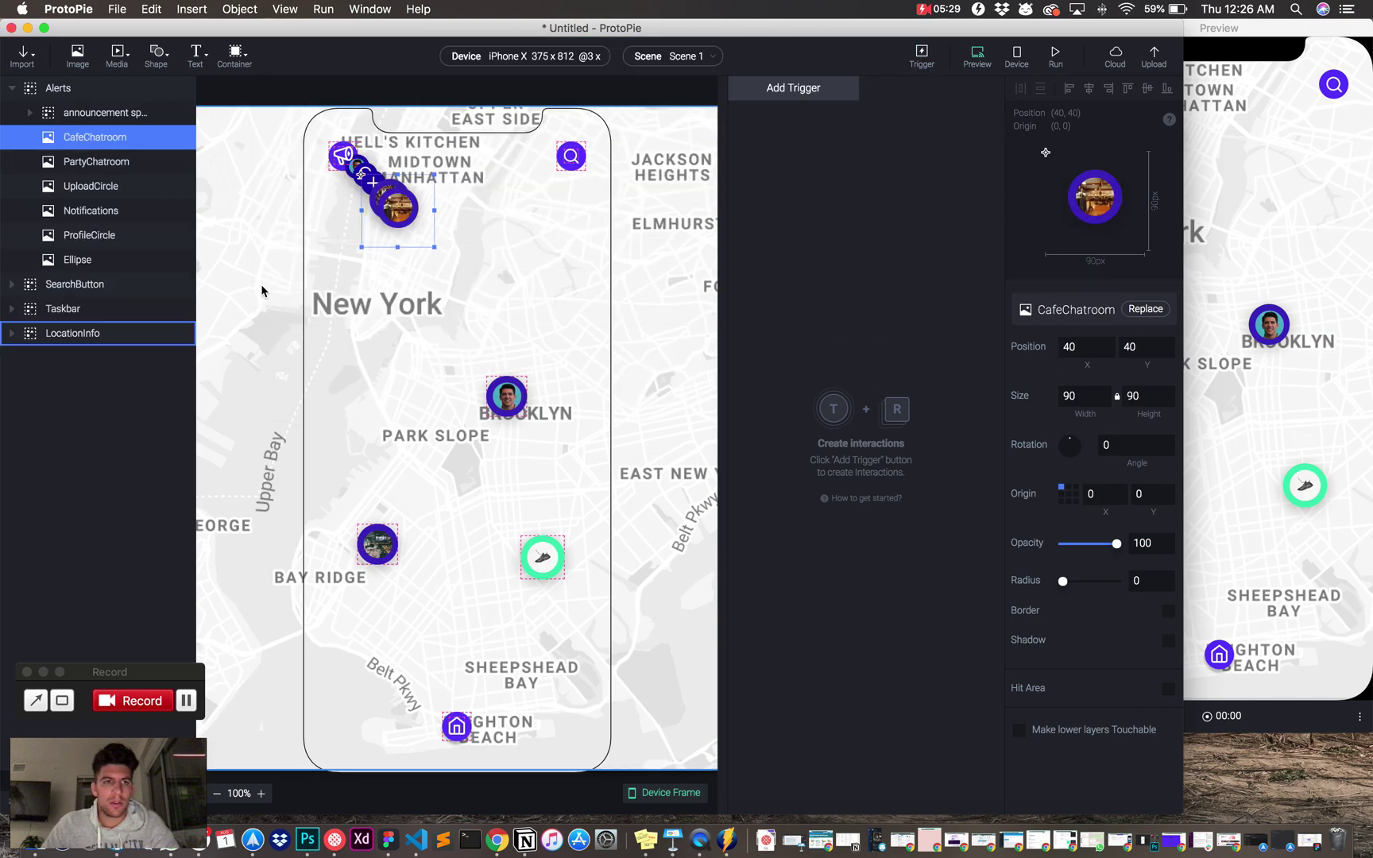
Stack the Notifications, UploadCircle and ProfileCircle circles near Sheepshead Bay
click(363, 171)
shift+click(373, 182)
shift+click(357, 166)
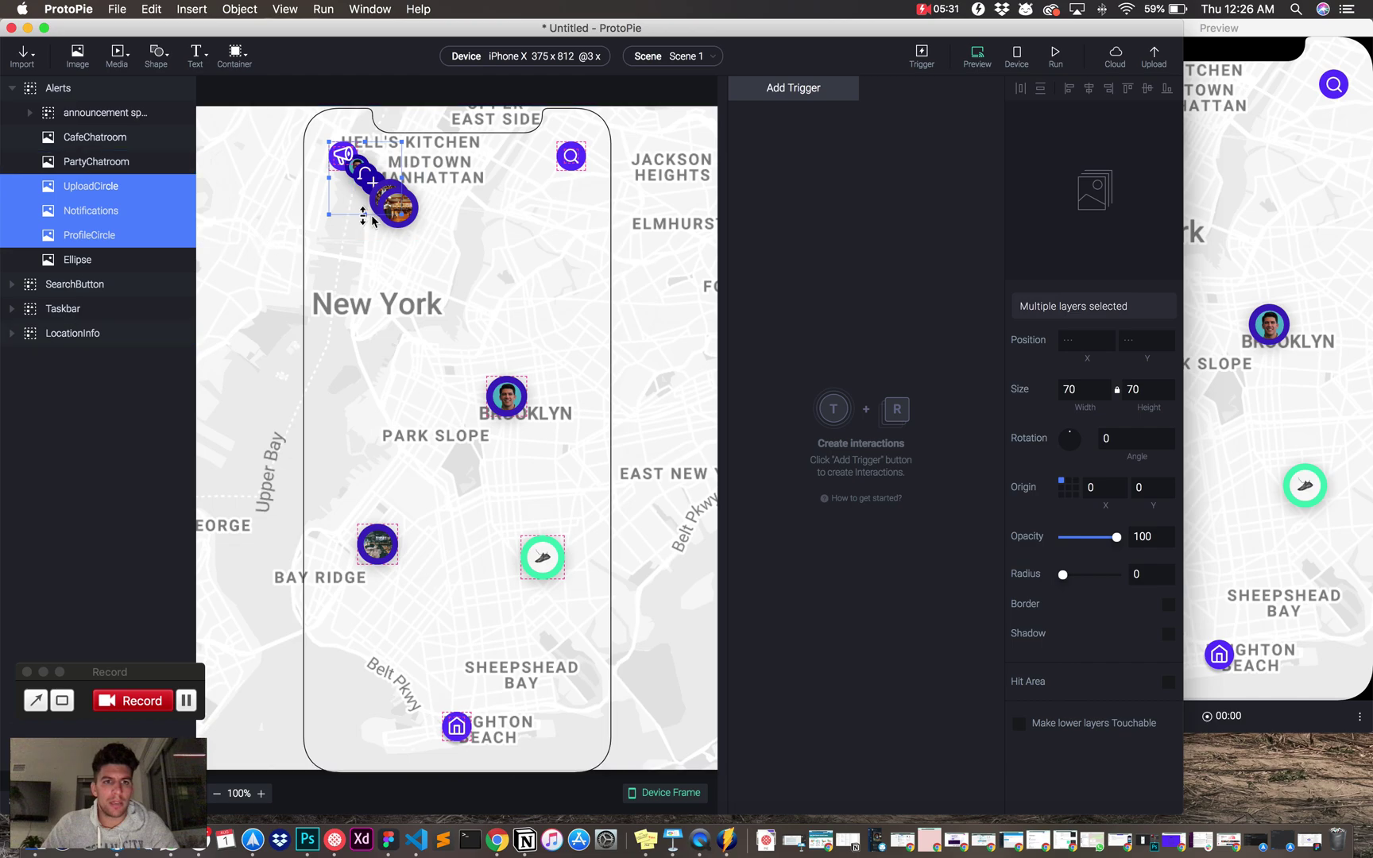
drag(361, 183, 467, 645)
Place CafeChatroom right of the phone and nudge the LocationInfo map to -225, 0
drag(414, 222, 680, 334)
click(592, 315)
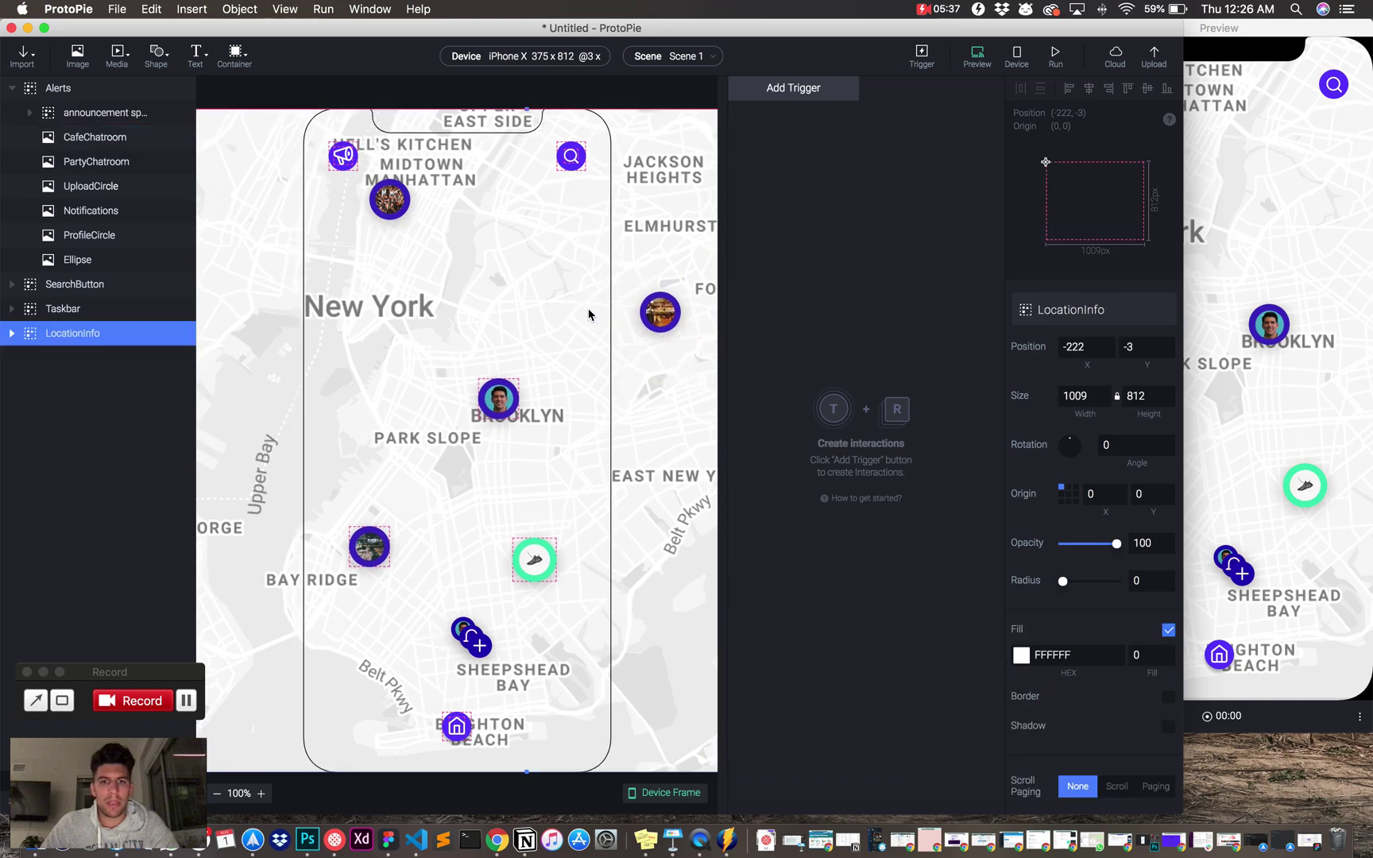
key(Left)
key(Left)
key(Left)
key(Down)
key(Down)
key(Down)
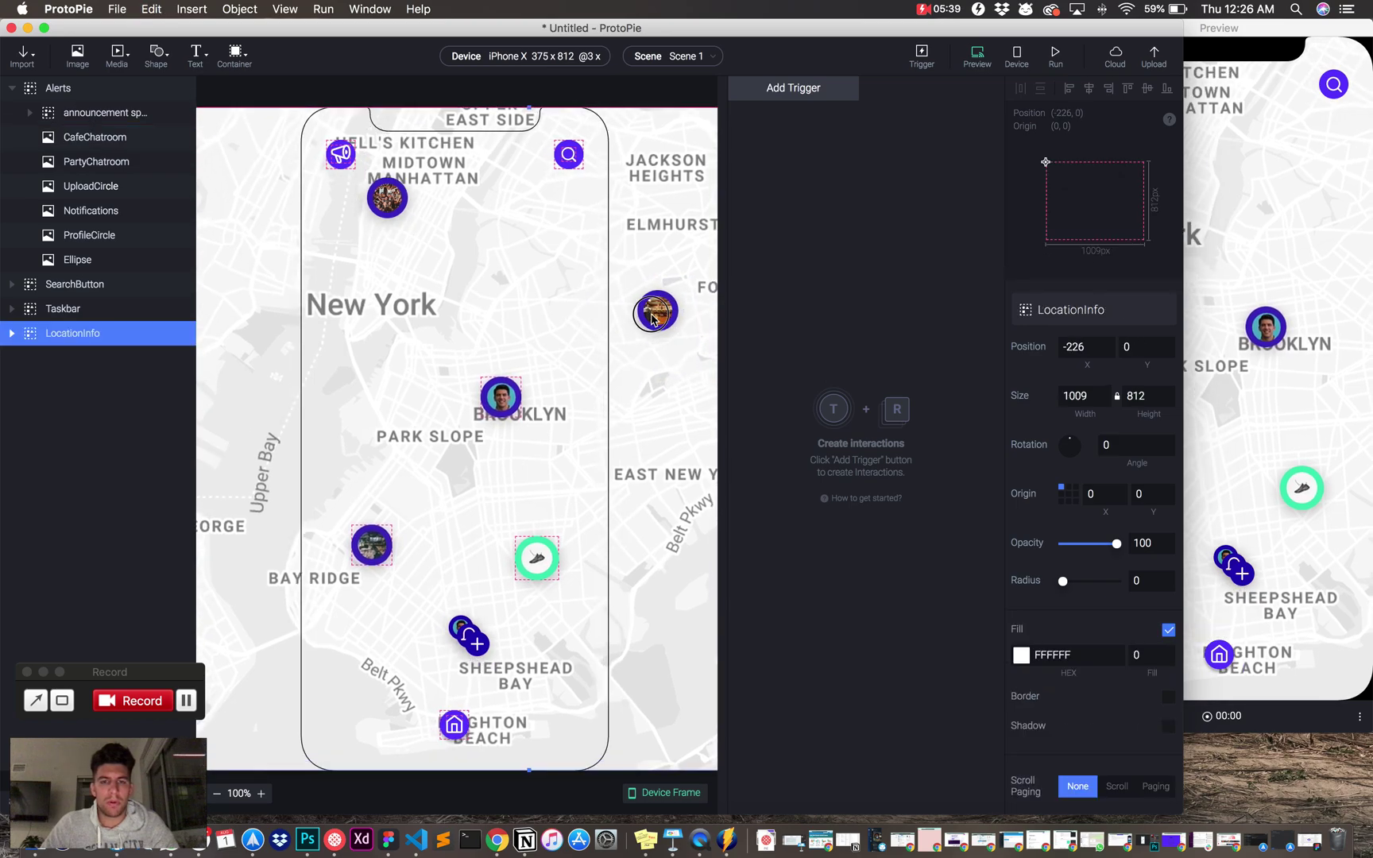
Move PartyChatroom to the right of the phone screen at 440, 275
click(403, 211)
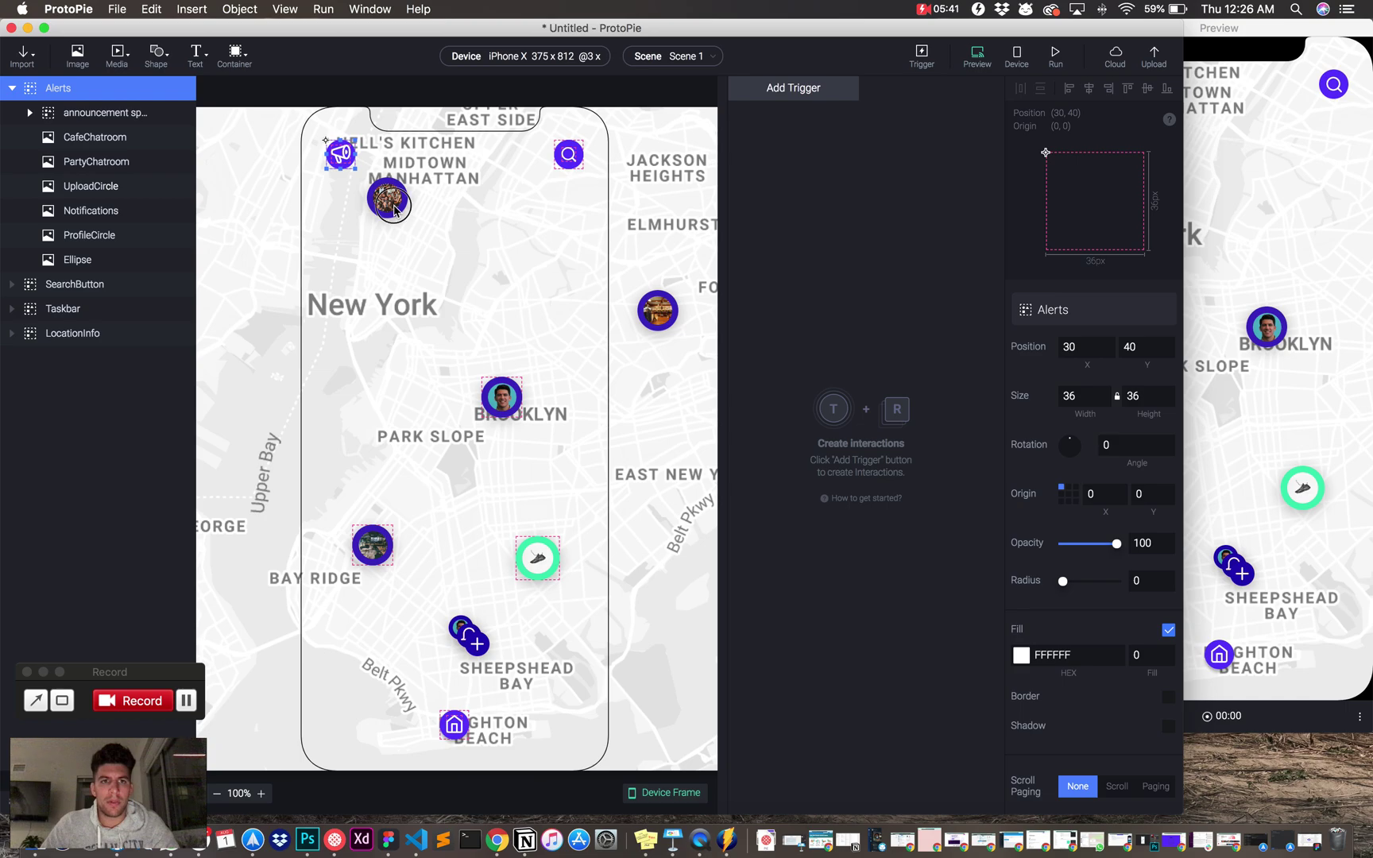
click(397, 211)
drag(393, 213, 563, 401)
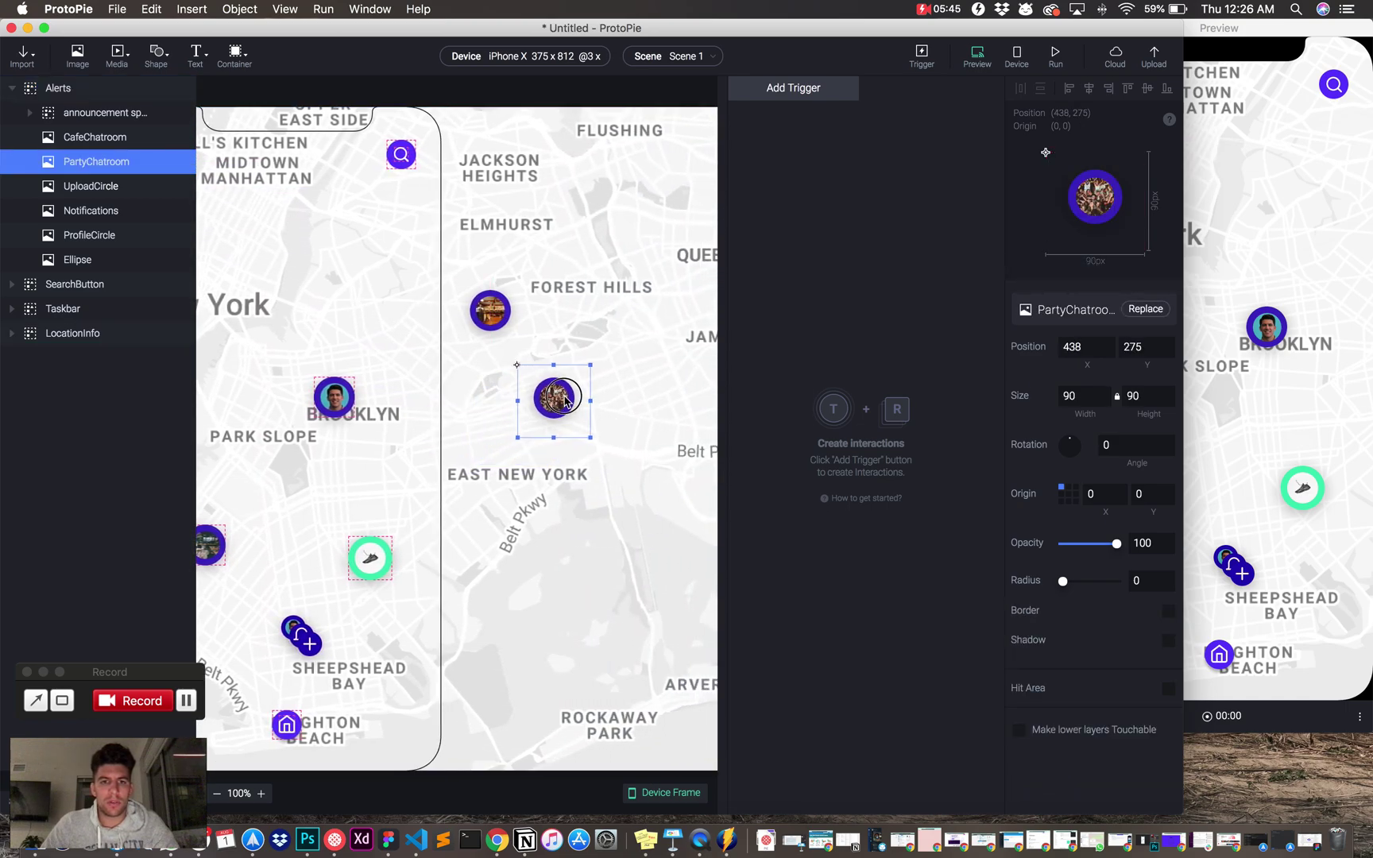
scroll(466, 407, left, 5)
scroll(465, 408, down, 3)
Enlarge the Map image to about 1448 by 1176 and position it behind the phone
click(16, 336)
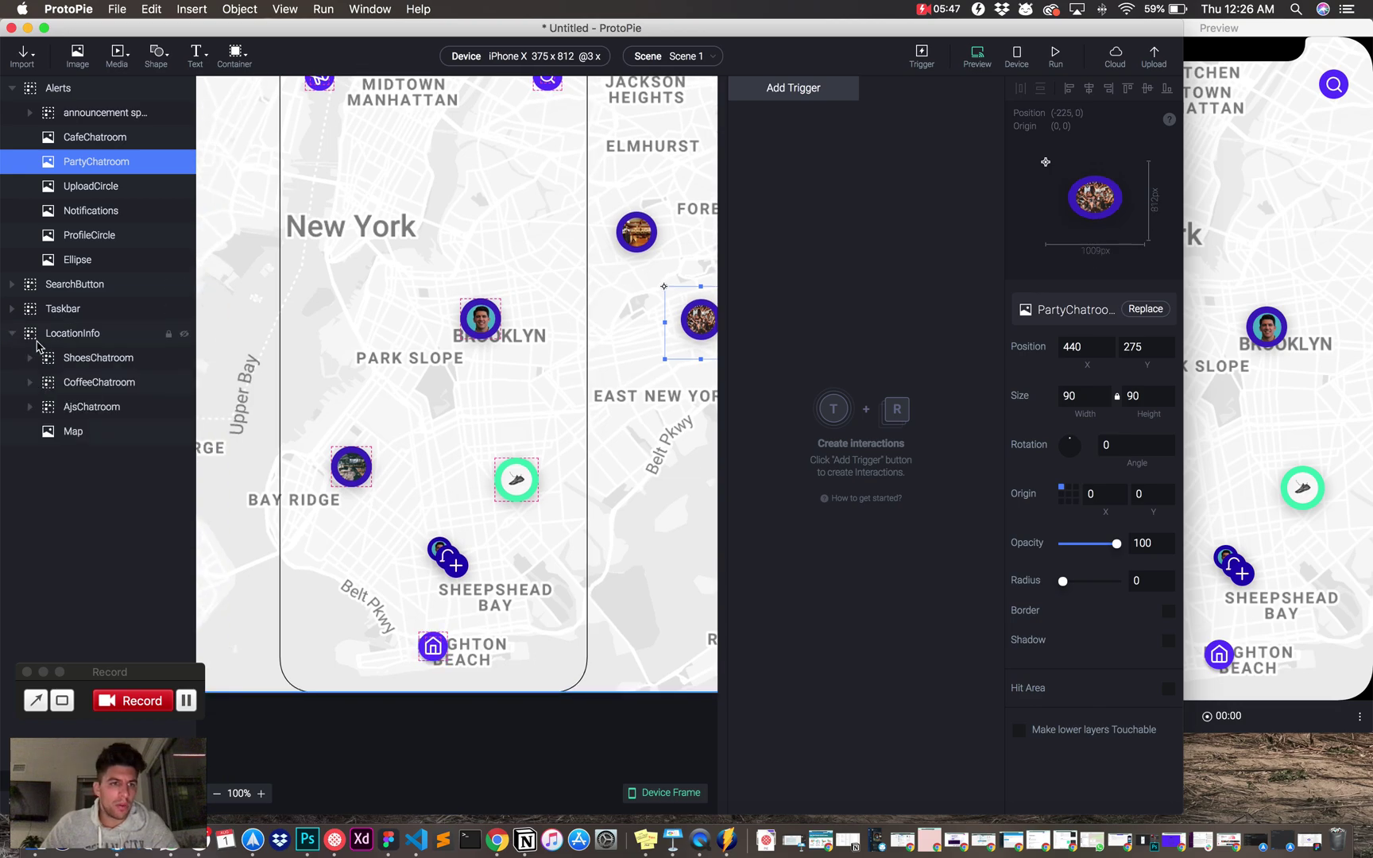
click(80, 433)
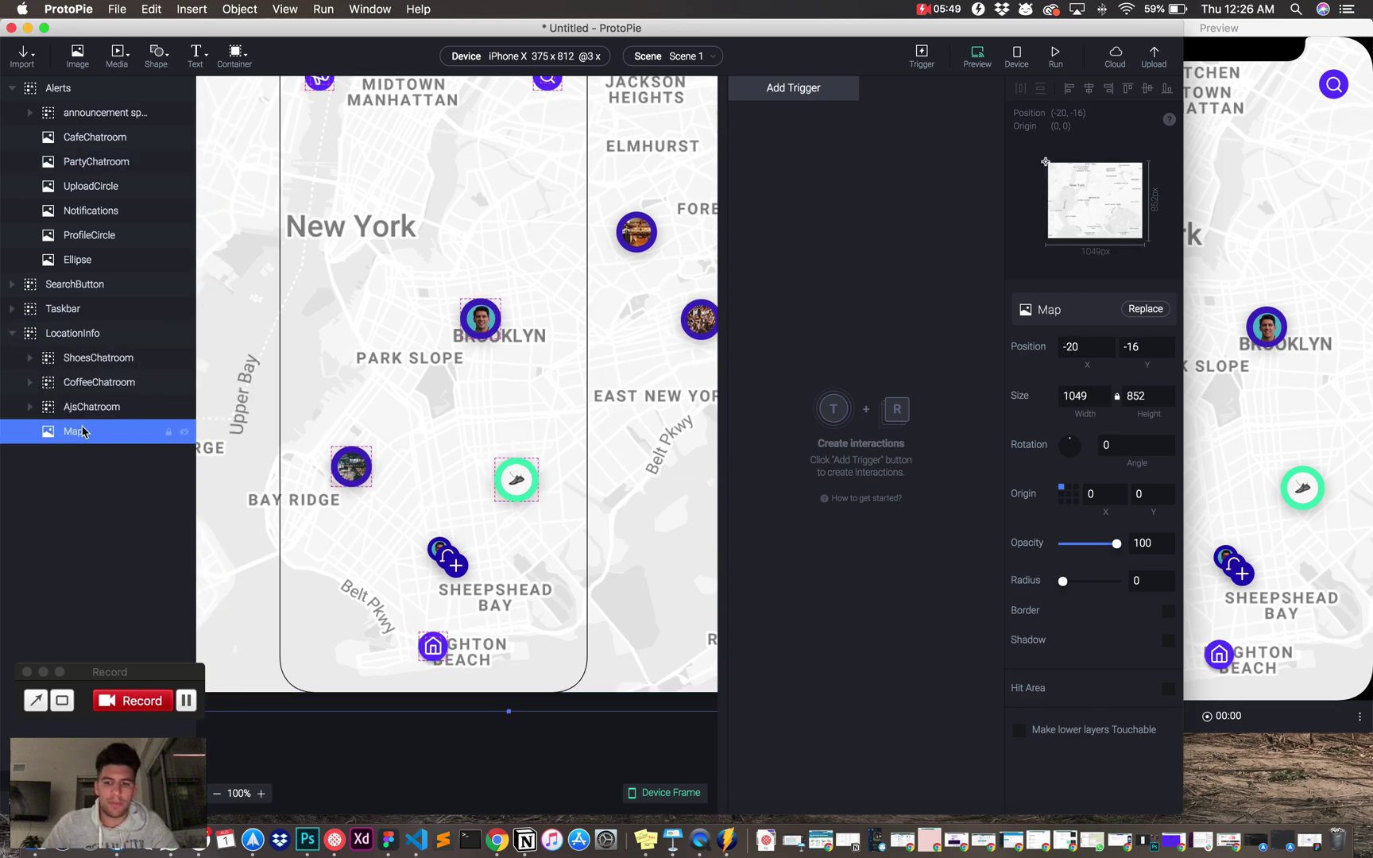
key(super+minus)
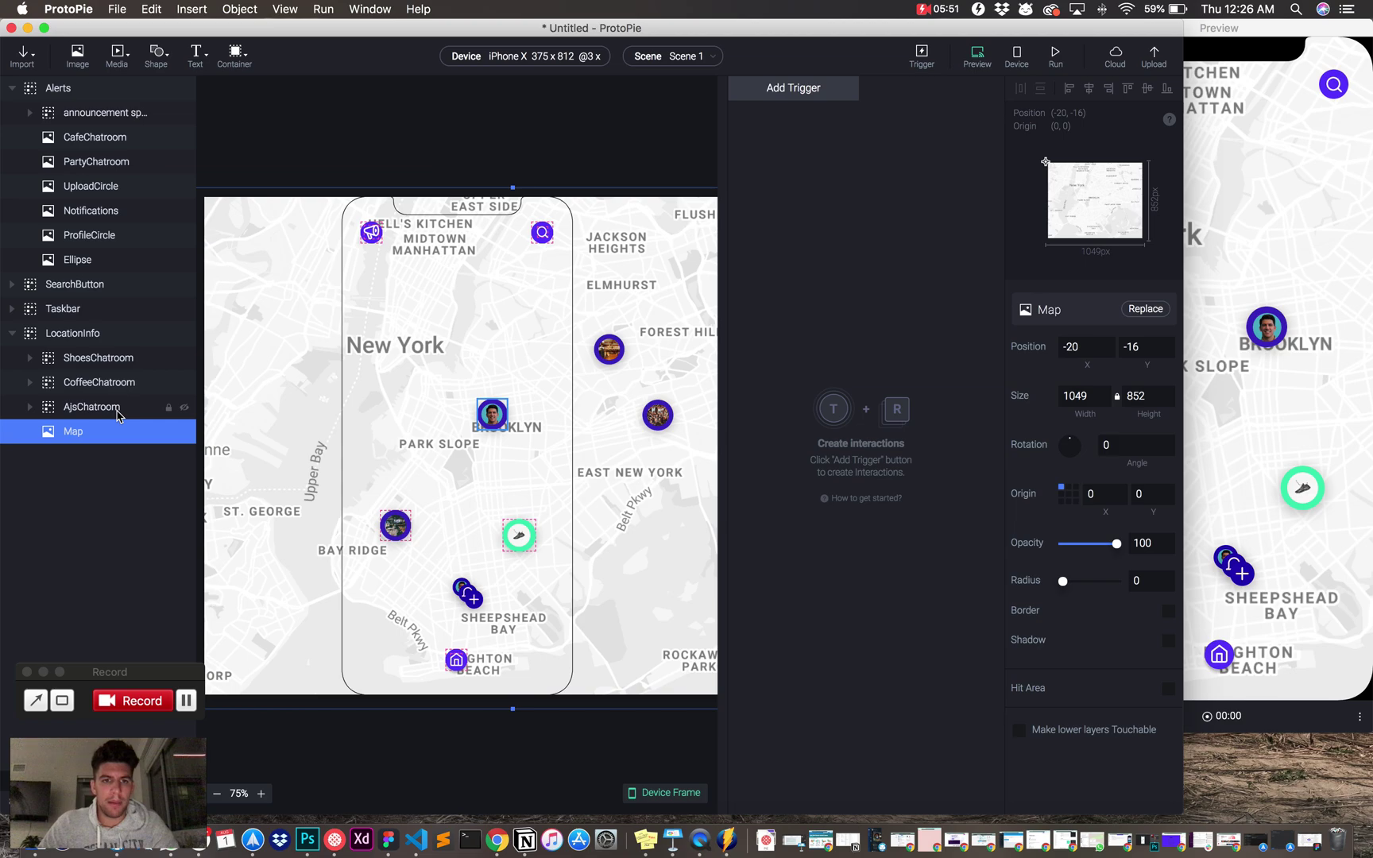
drag(513, 186, 515, 124)
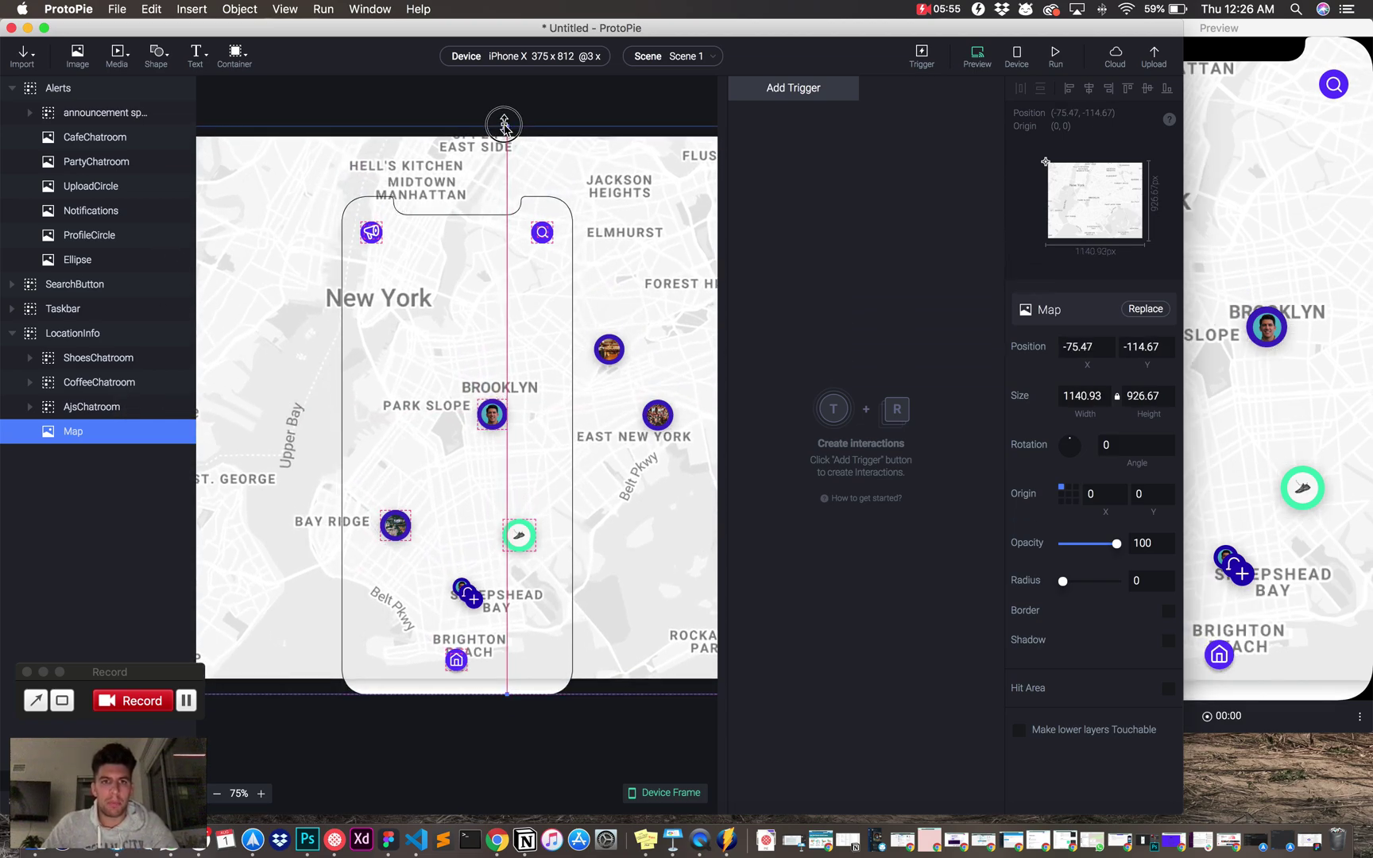
scroll(518, 543, down, 3)
drag(505, 624, 507, 773)
mouse_move(536, 538)
mouse_down()
mouse_move(525, 533)
mouse_move(564, 530)
mouse_move(551, 535)
mouse_up()
scroll(631, 394, up, 3)
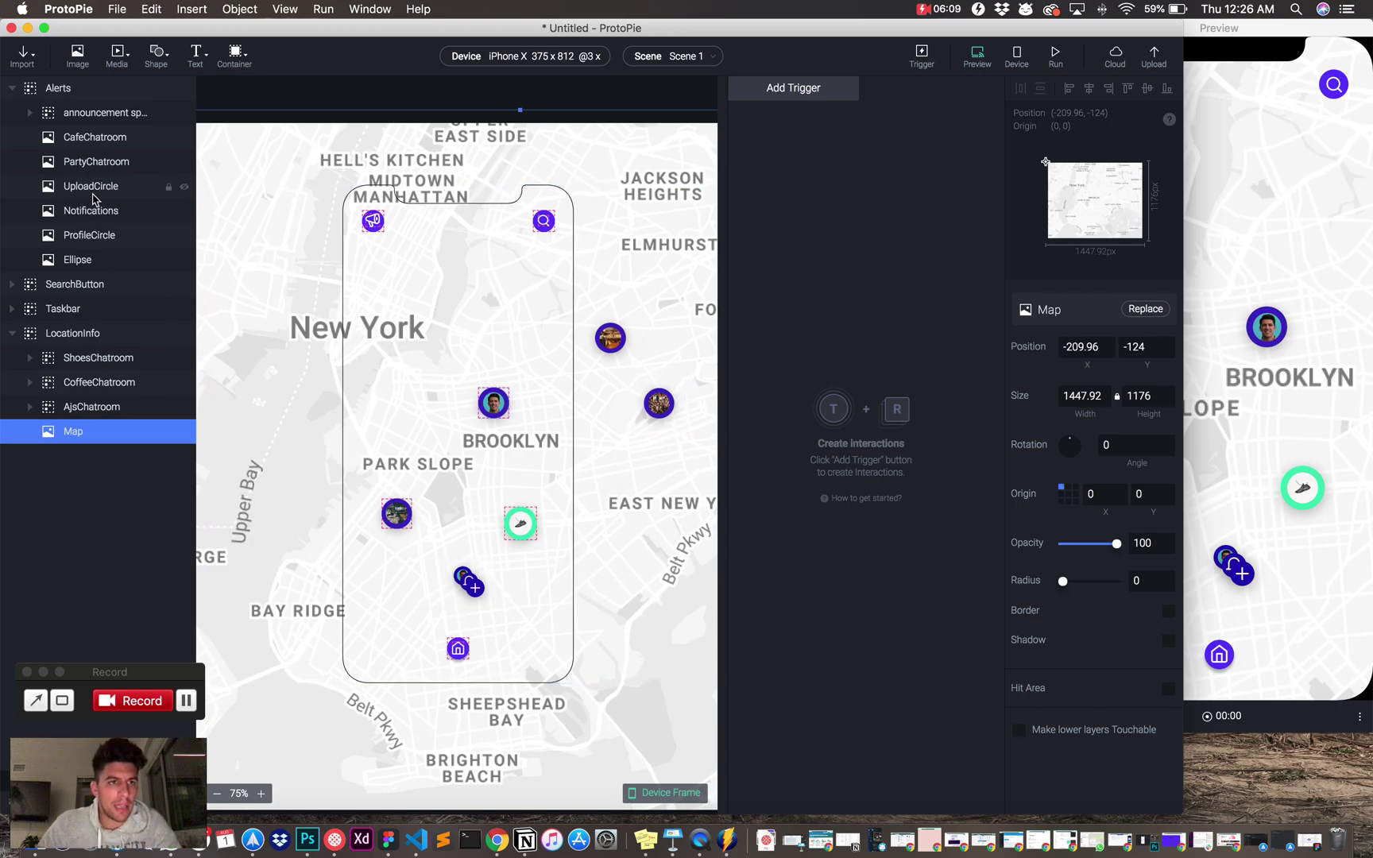
Move UploadCircle, Notifications and ProfileCircle out of Alerts to sit above LocationInfo
click(90, 186)
shift+click(92, 234)
drag(92, 245, 92, 323)
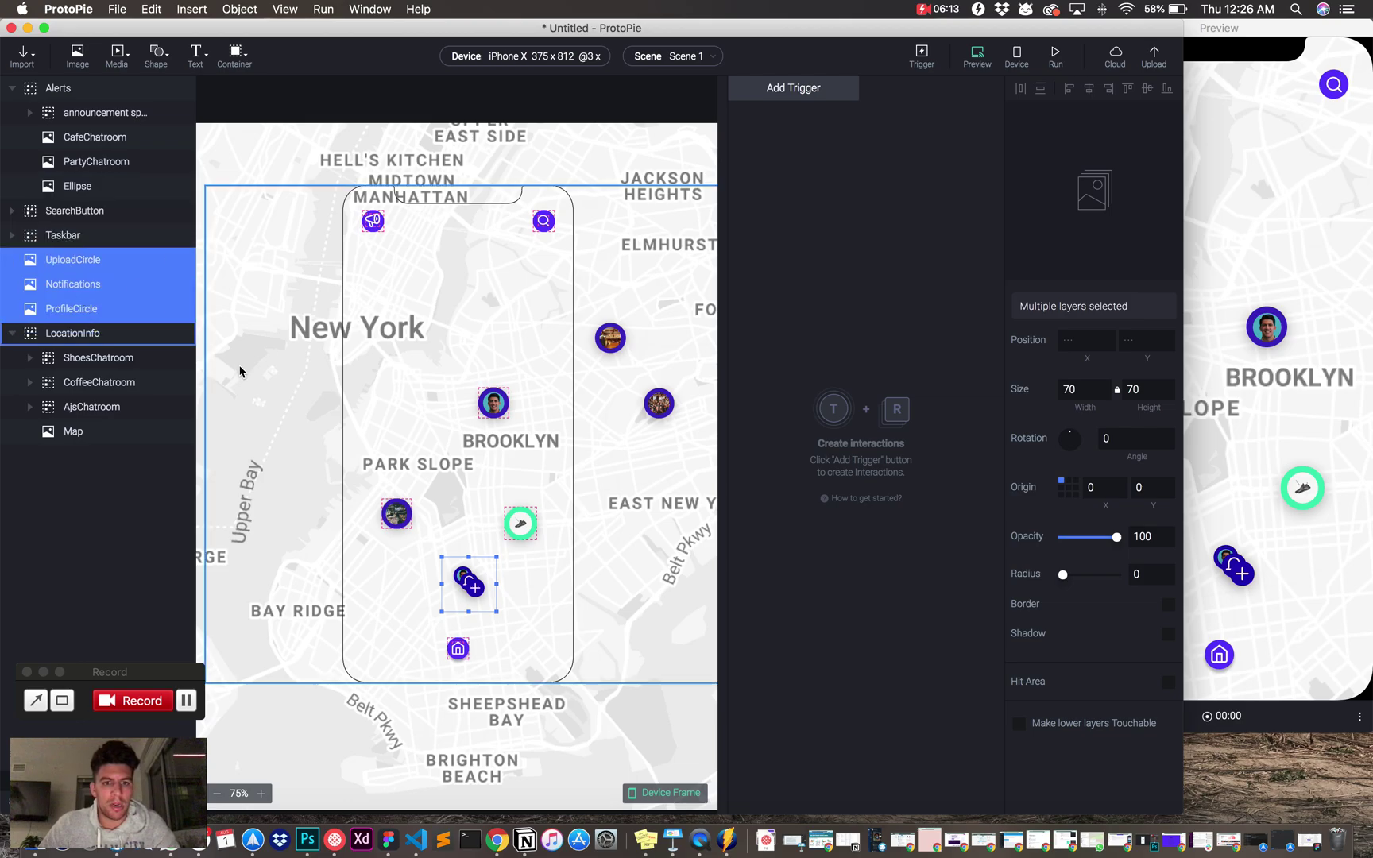
click(387, 845)
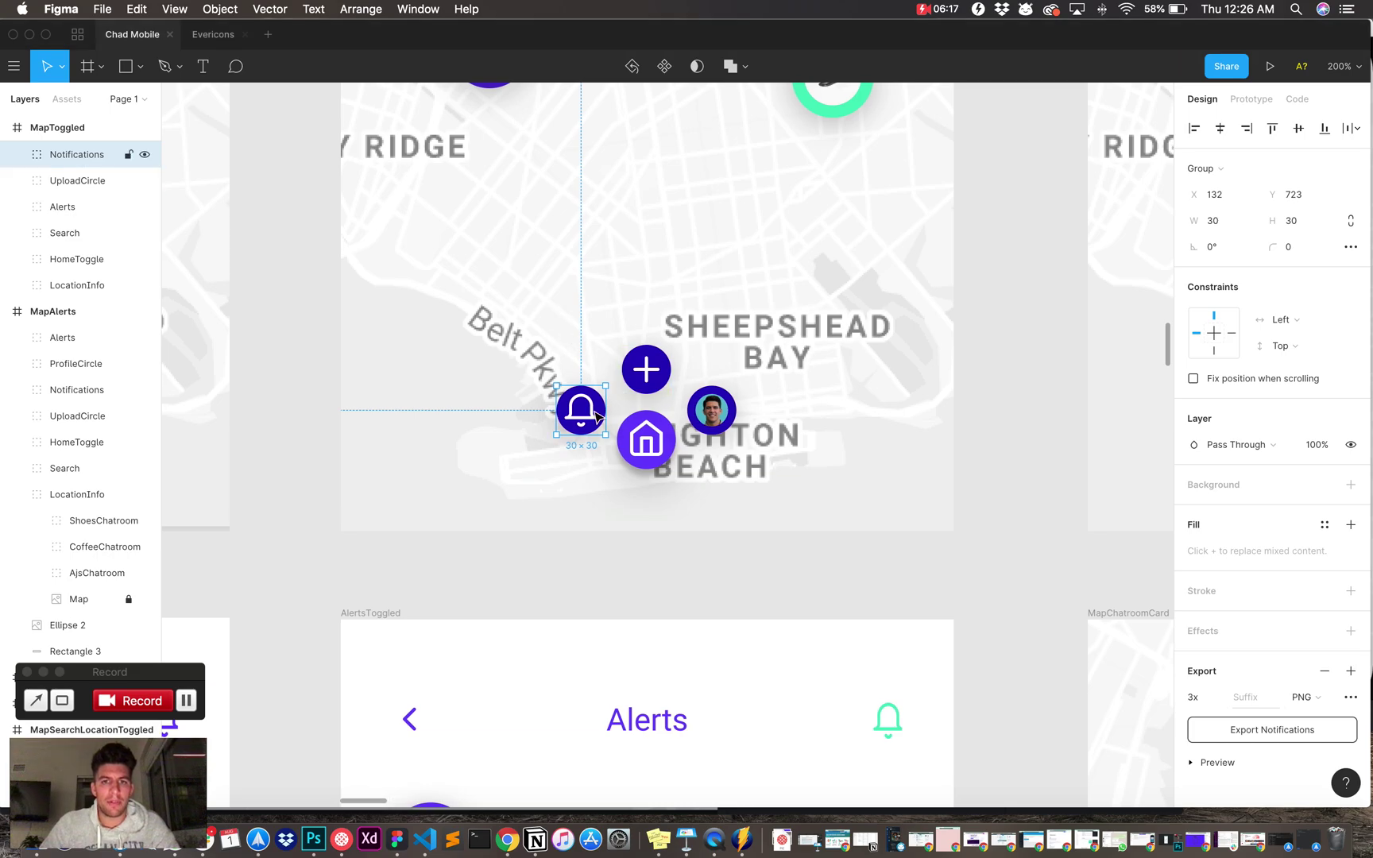
click(645, 367)
click(719, 411)
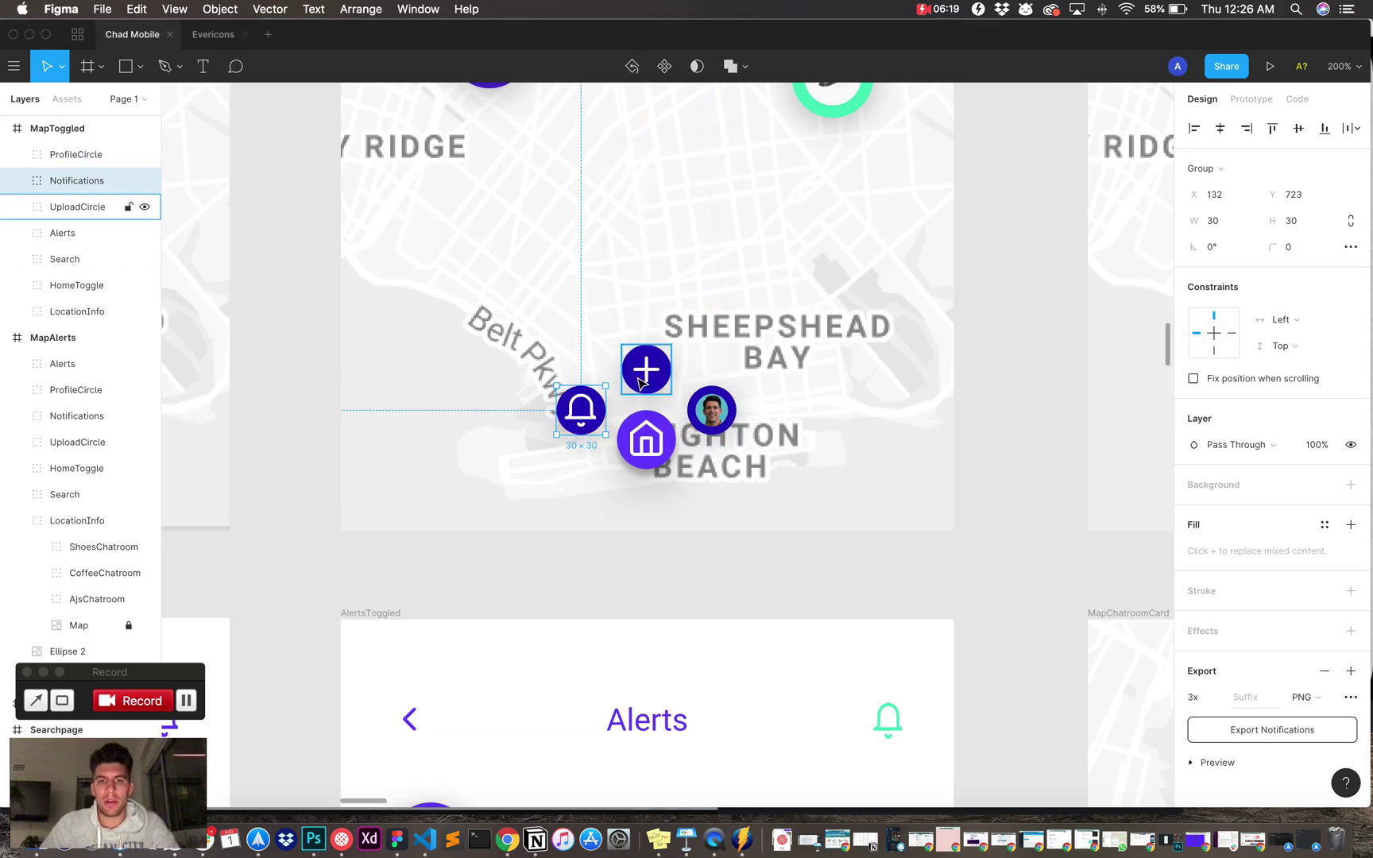
click(581, 410)
click(646, 369)
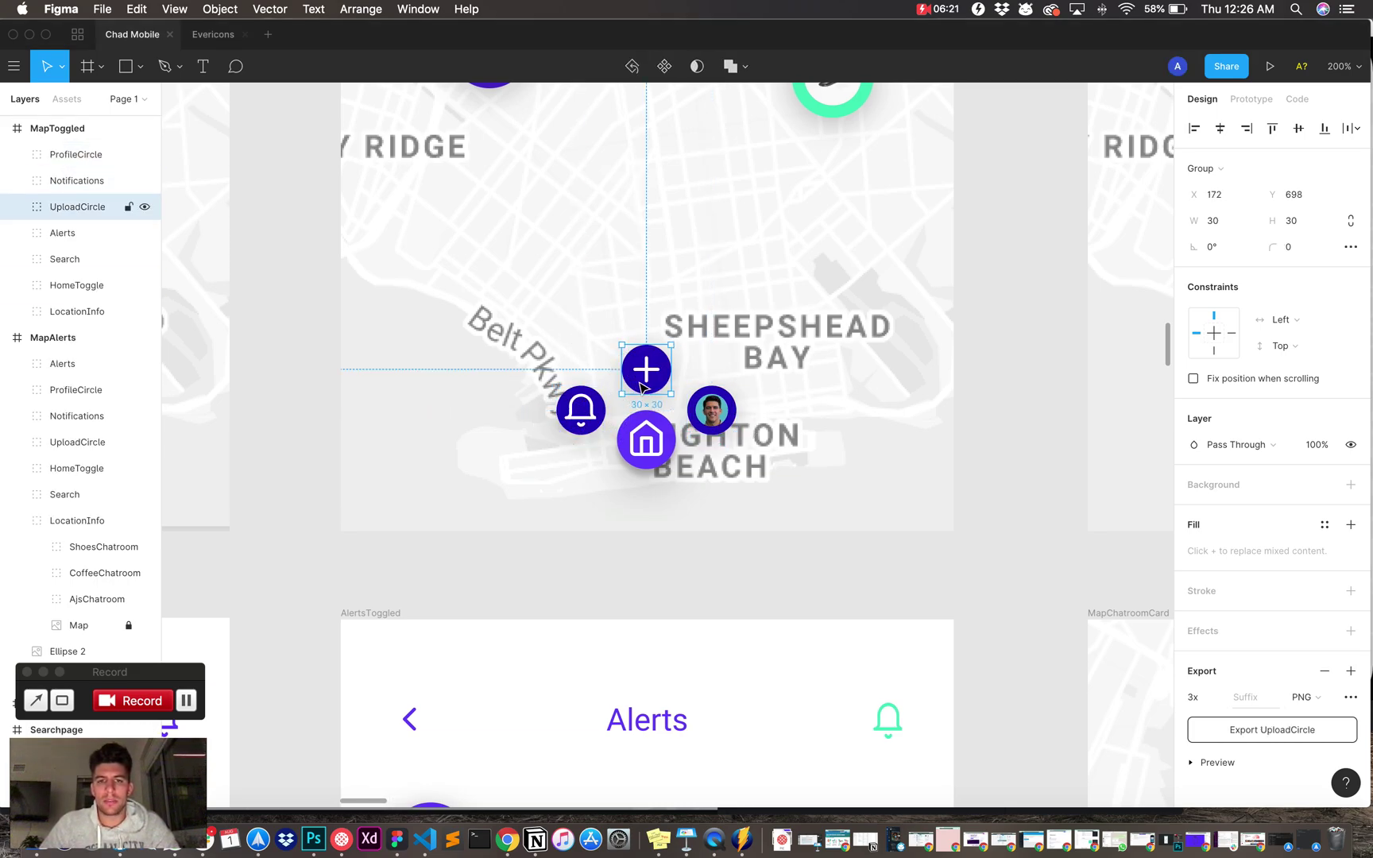
click(28, 35)
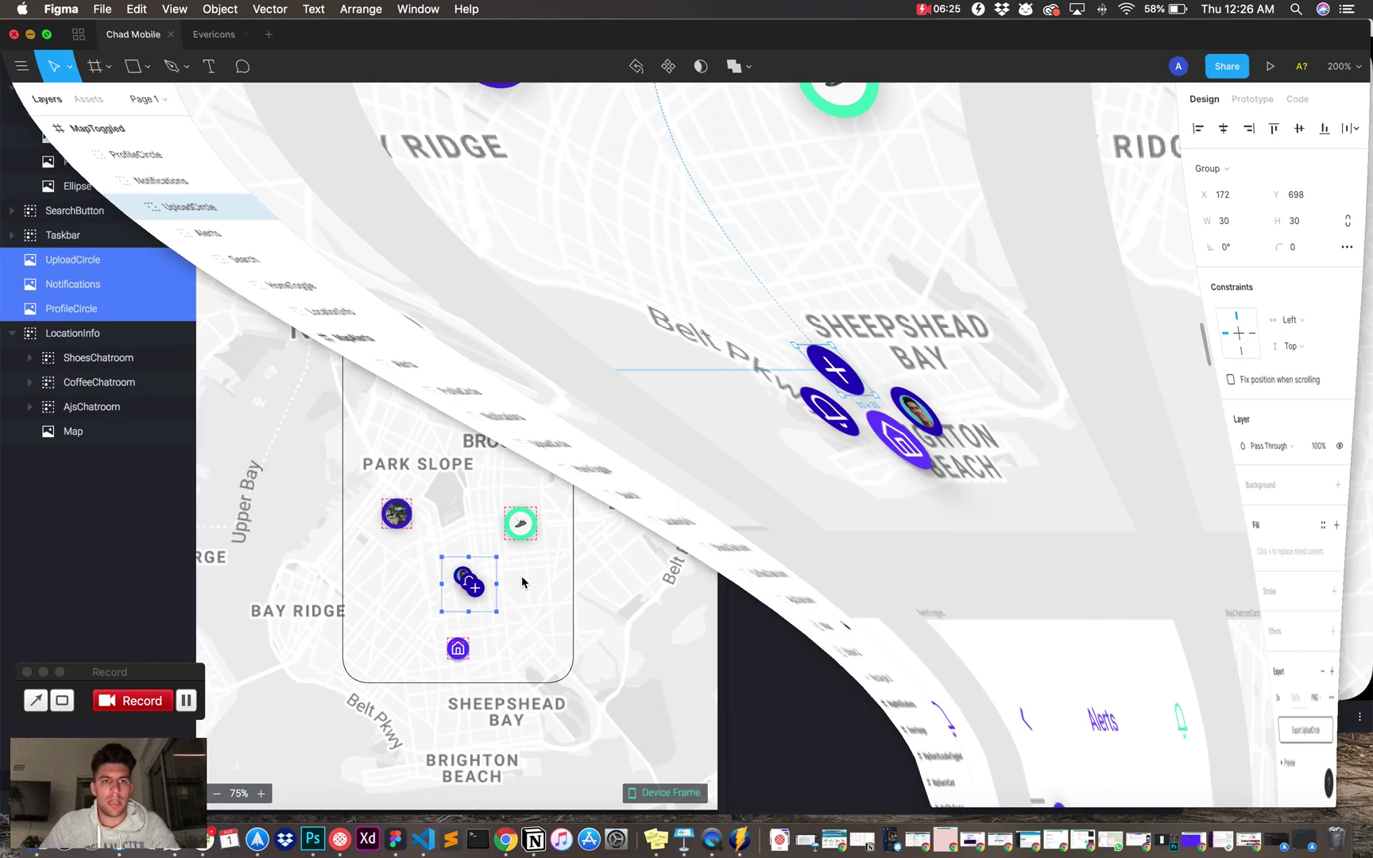
drag(284, 39, 322, 39)
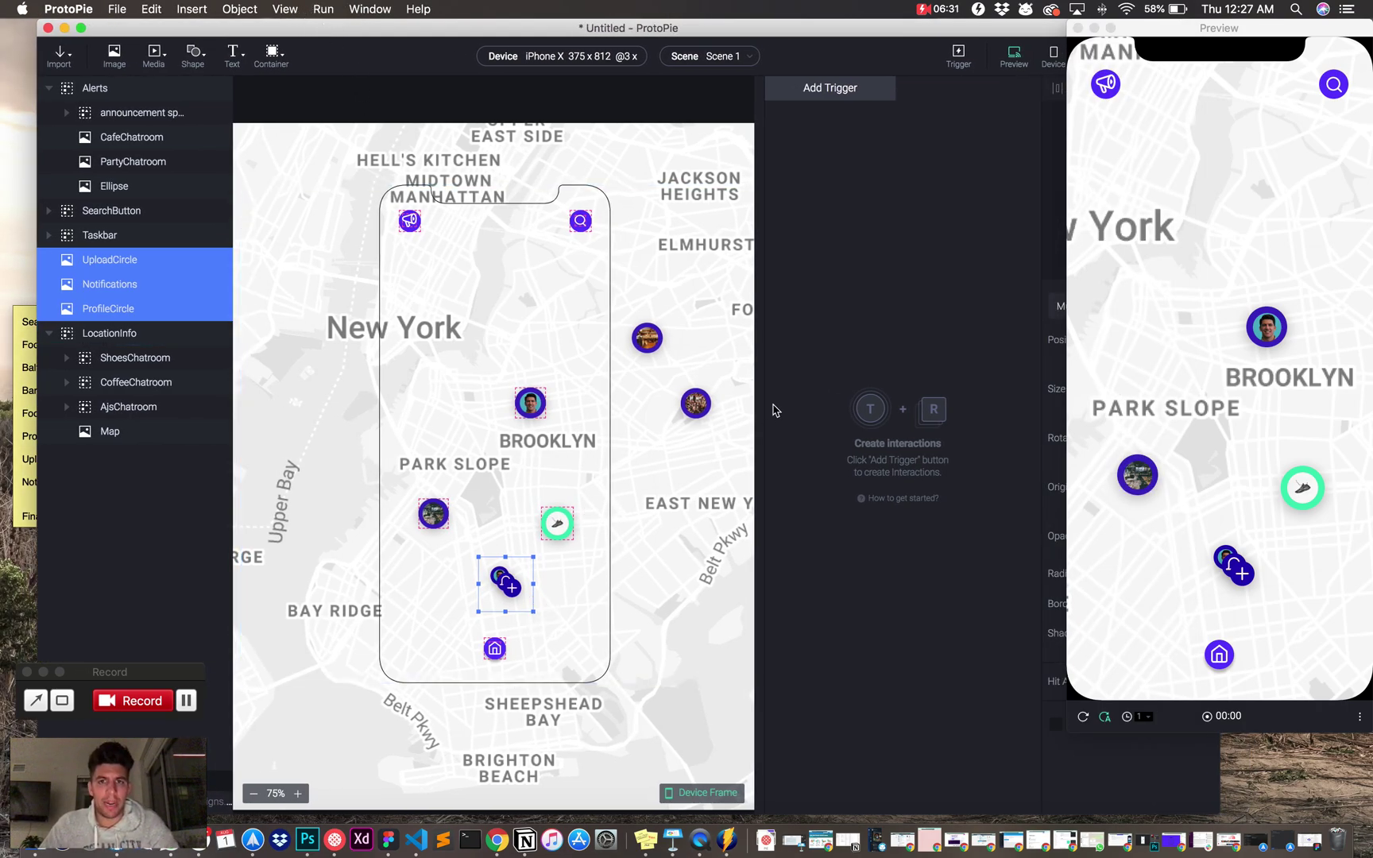
Stack the three circles on the home icon at 152, 721 and set their opacity to 0
drag(843, 41, 812, 40)
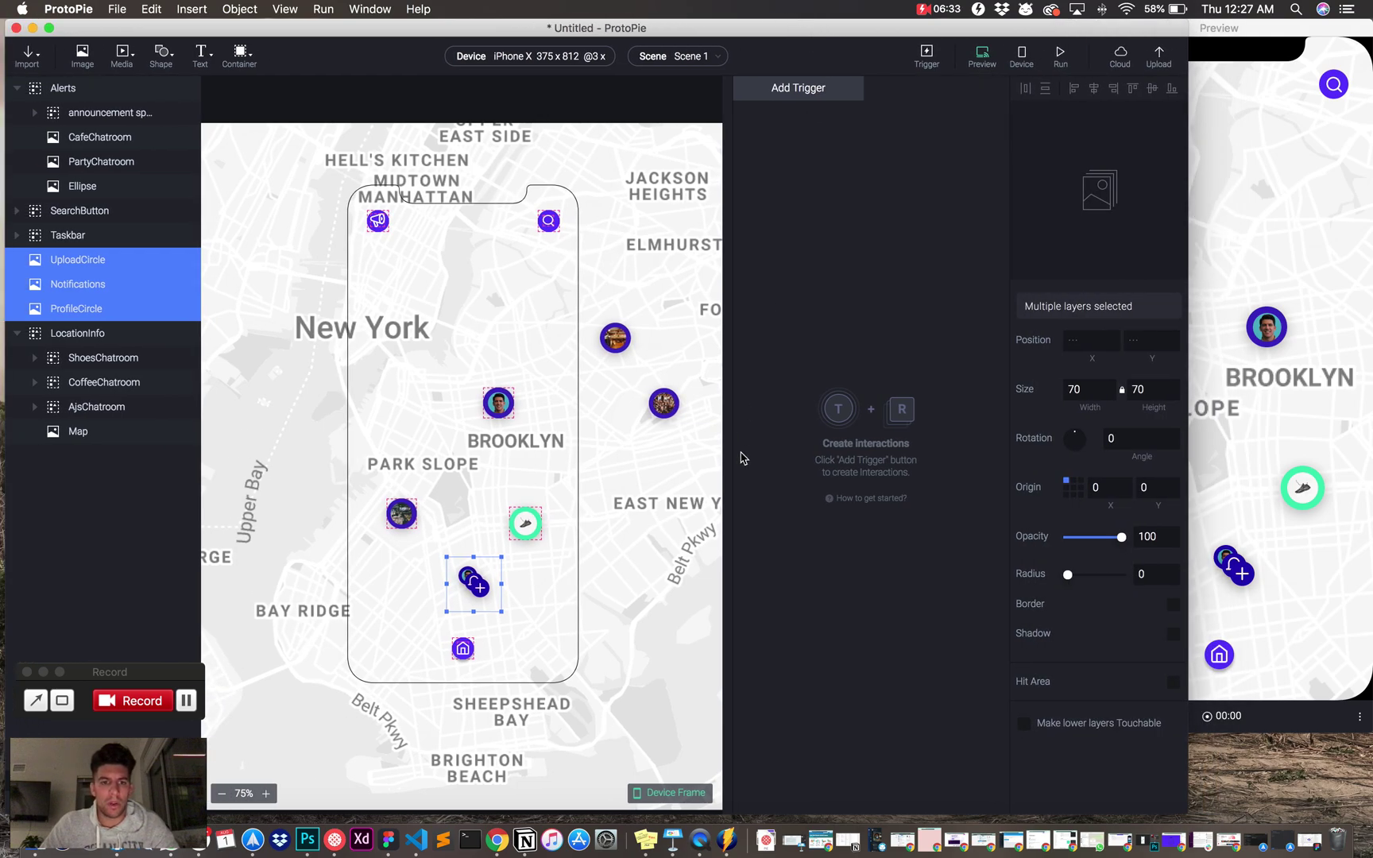
click(550, 583)
drag(484, 592, 462, 653)
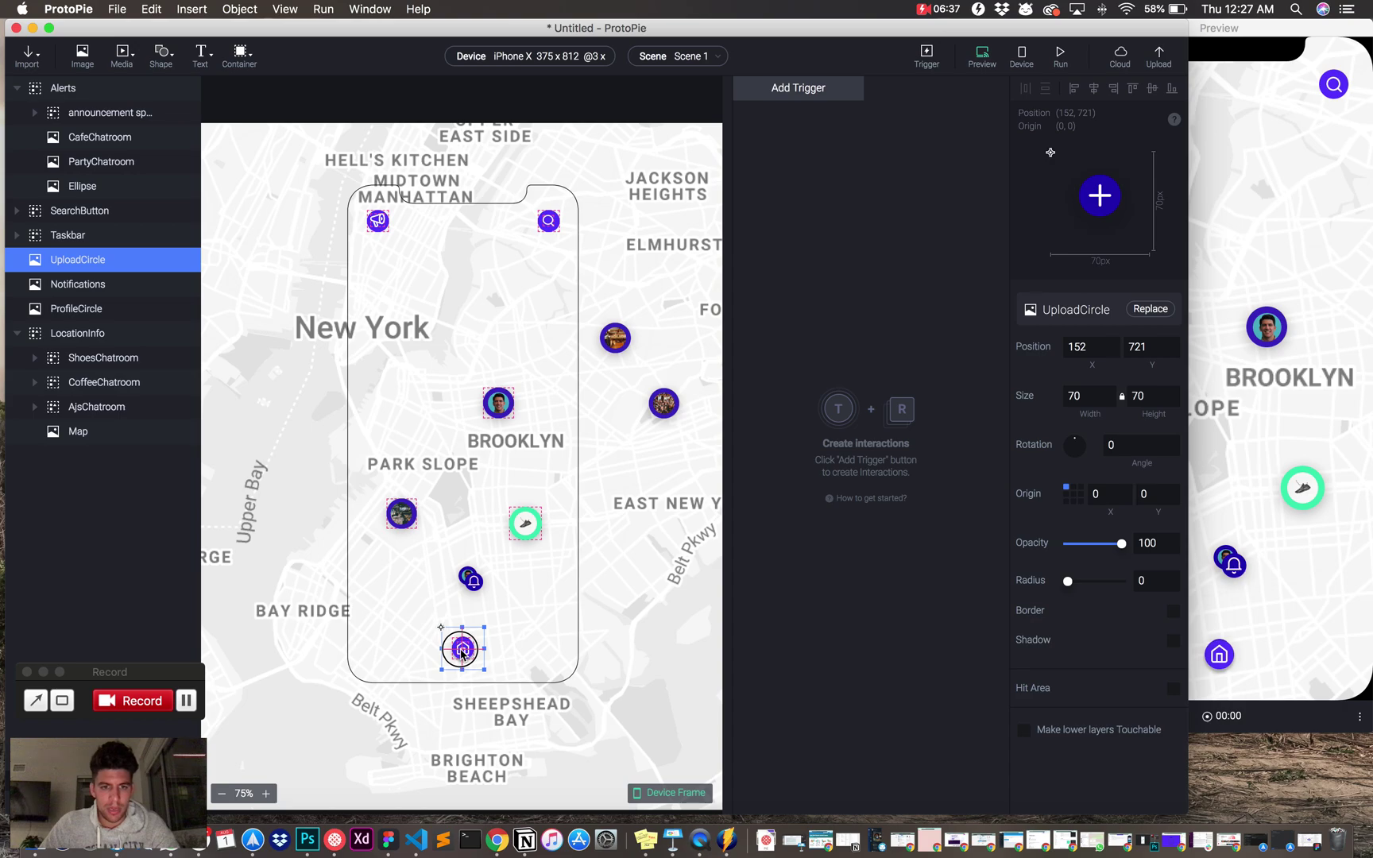
drag(483, 598, 465, 667)
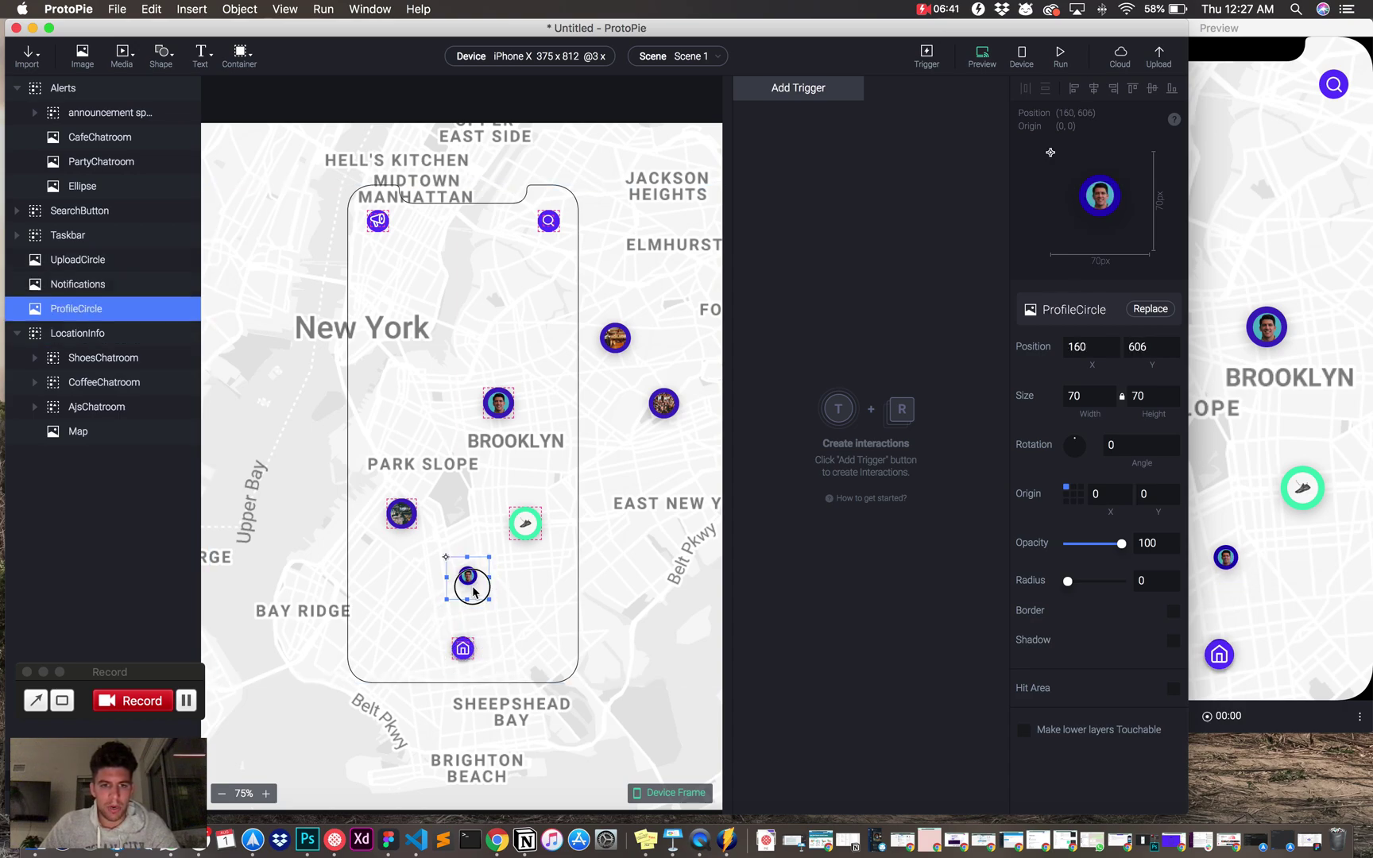
drag(474, 591, 469, 660)
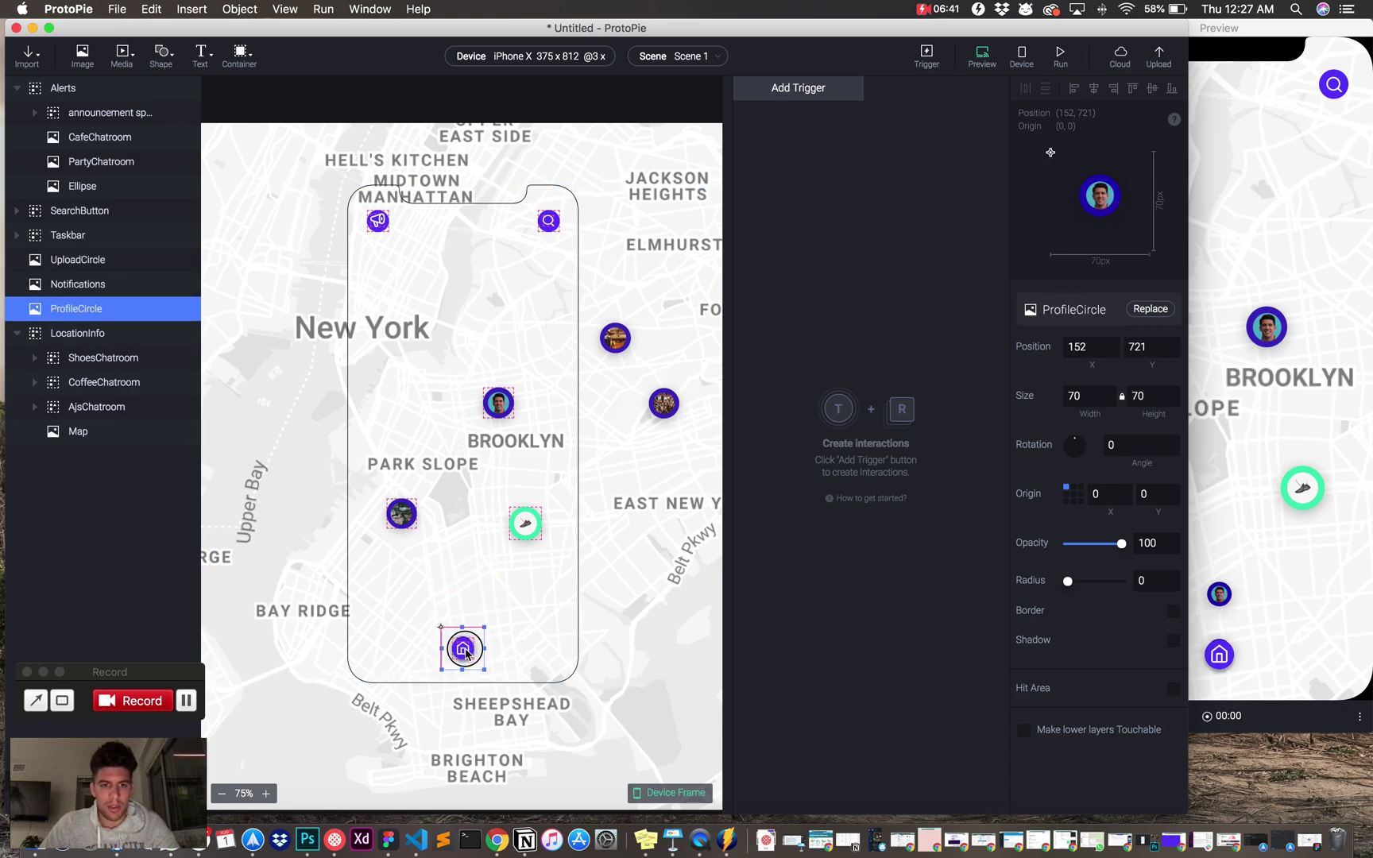
shift+click(88, 262)
drag(1121, 544, 1028, 542)
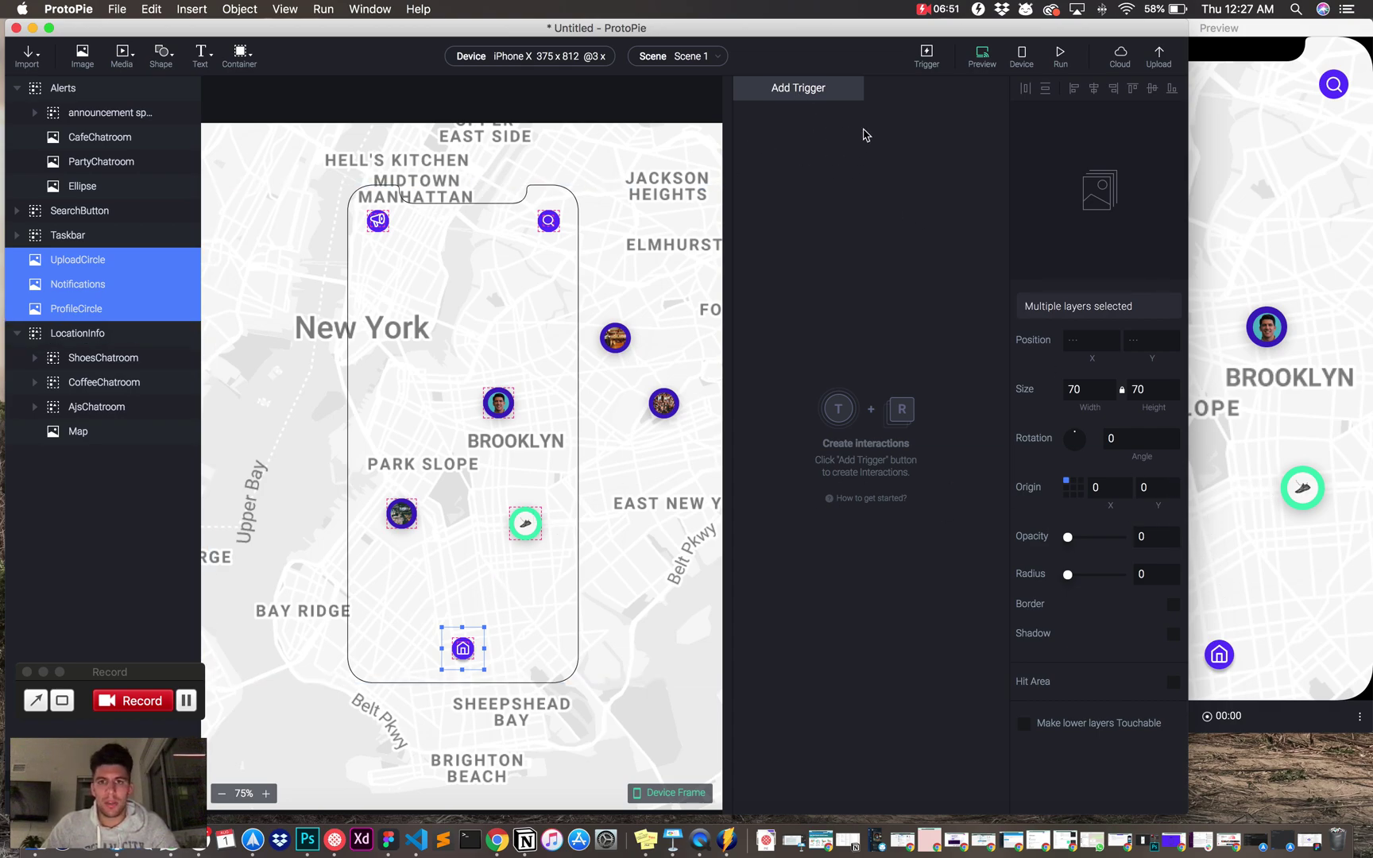
Add a Tap trigger that acts on the Taskbar layer
click(1191, 548)
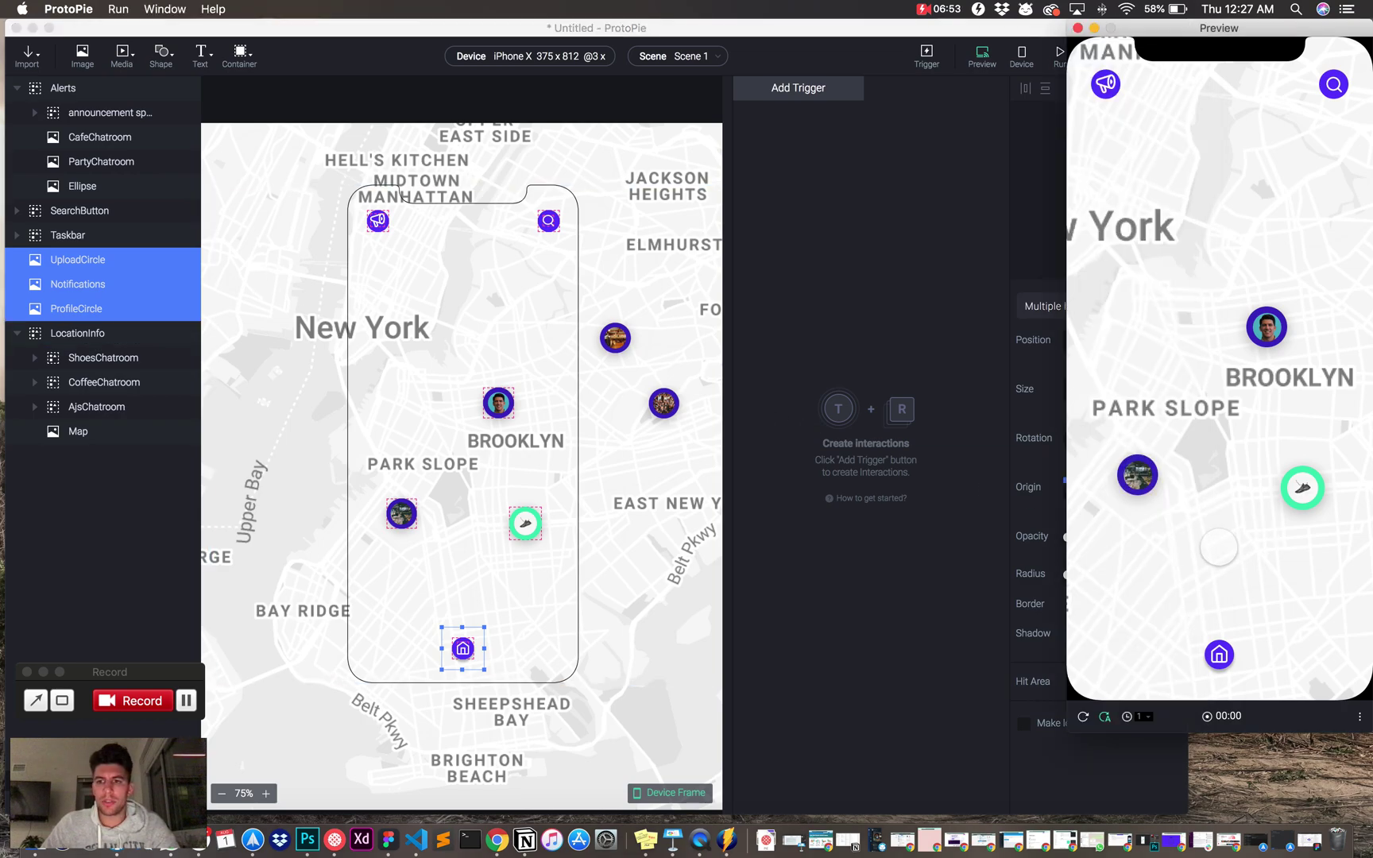
click(808, 160)
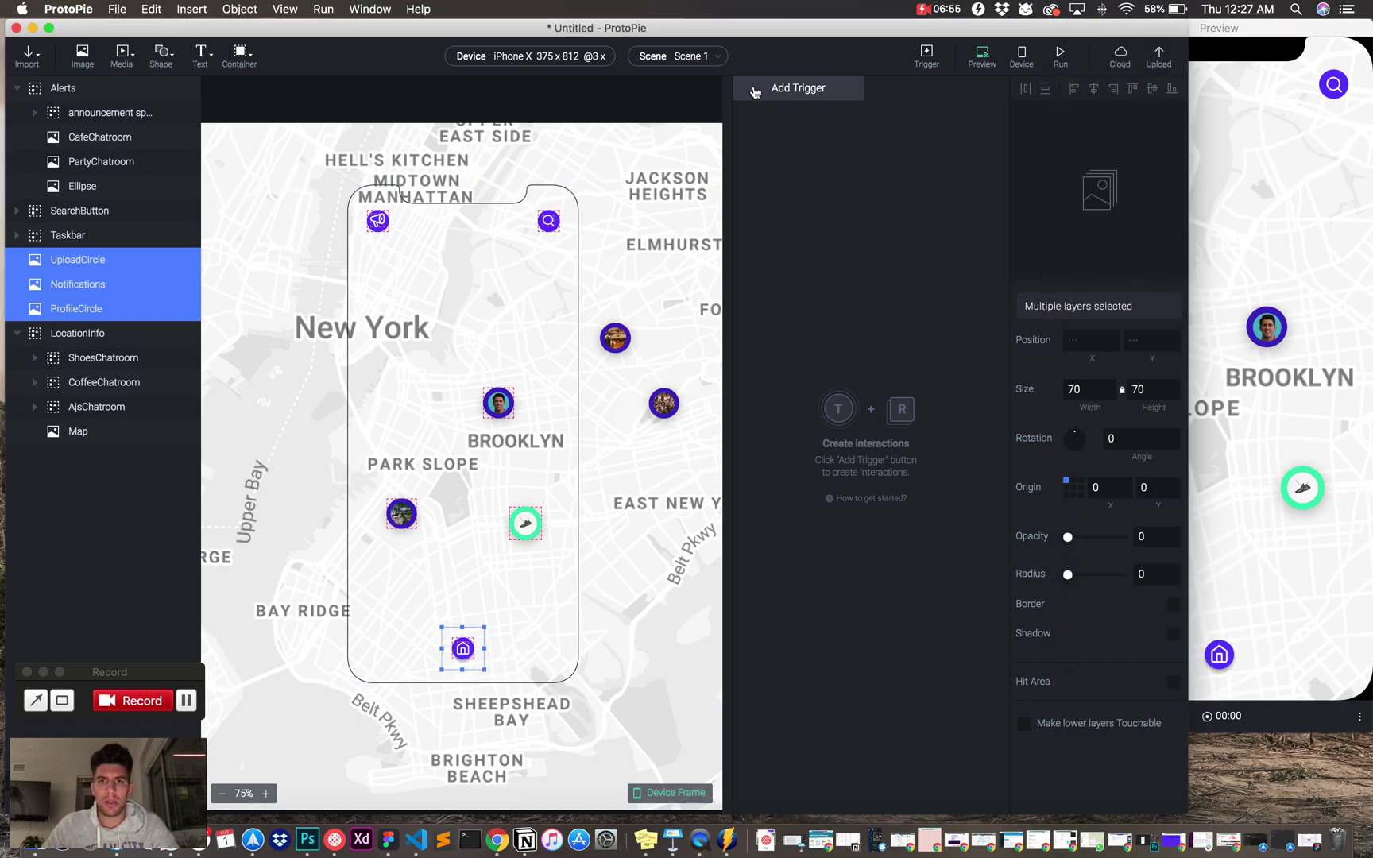
click(767, 93)
click(793, 134)
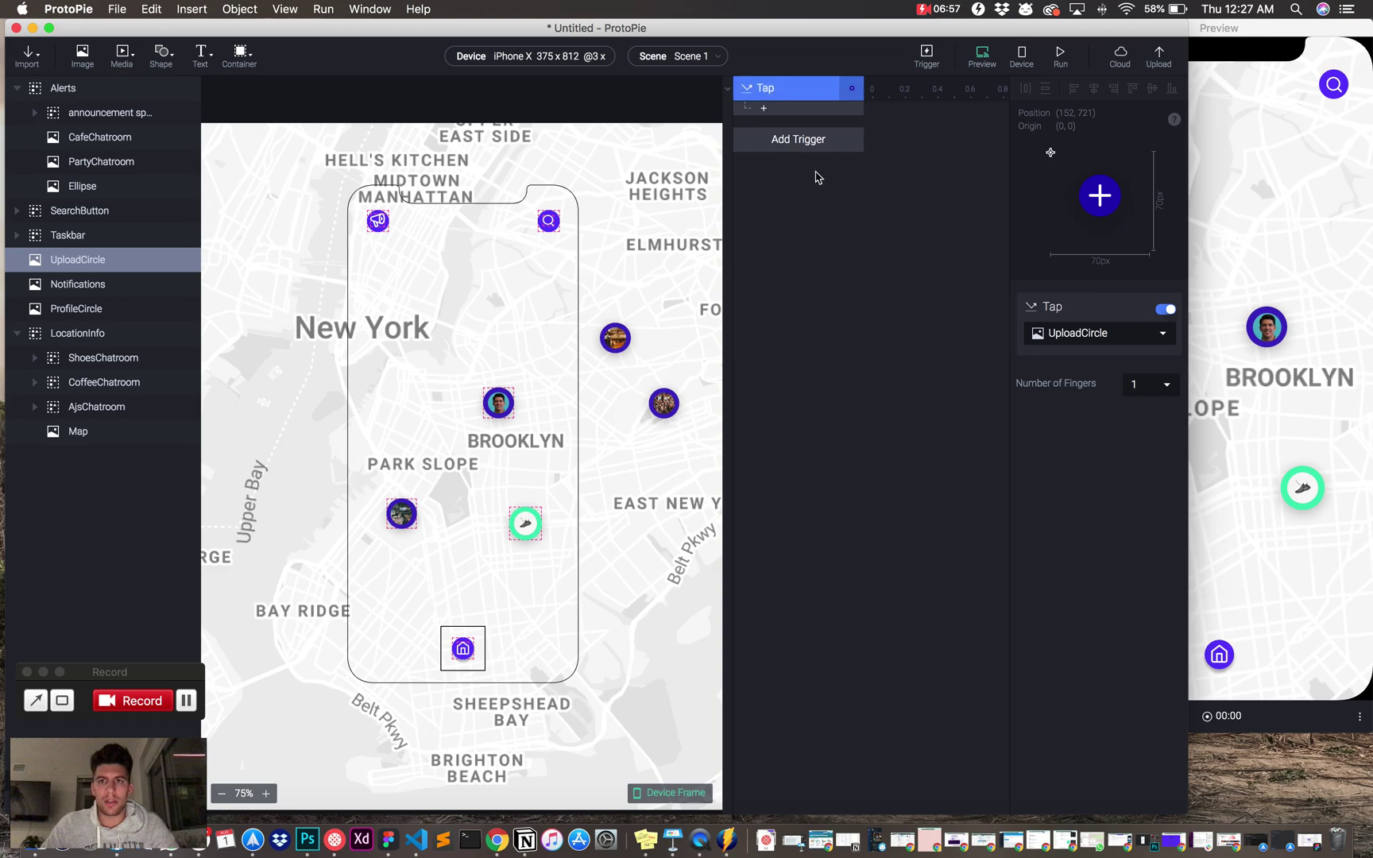
click(1065, 332)
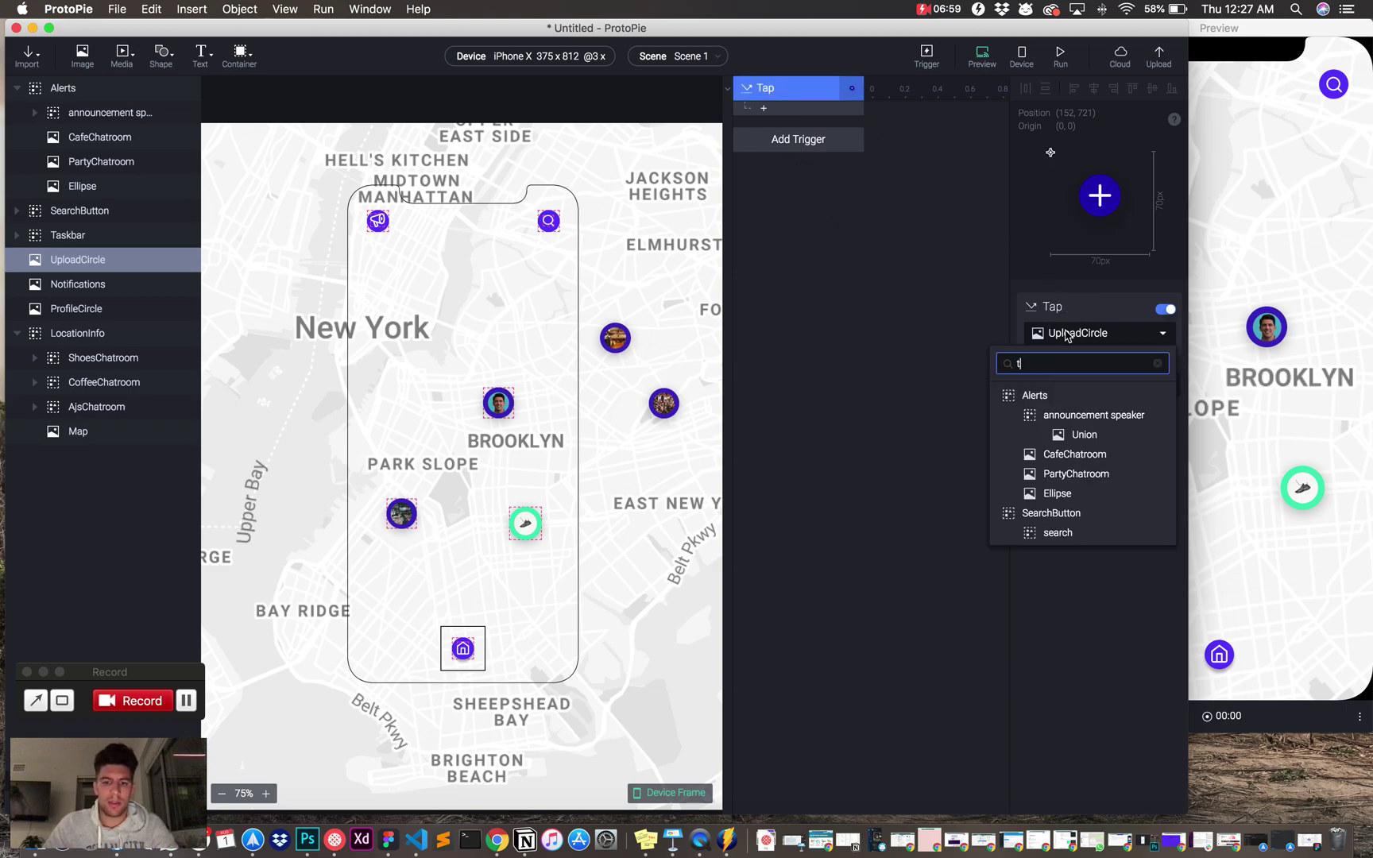
text(task)
click(1041, 395)
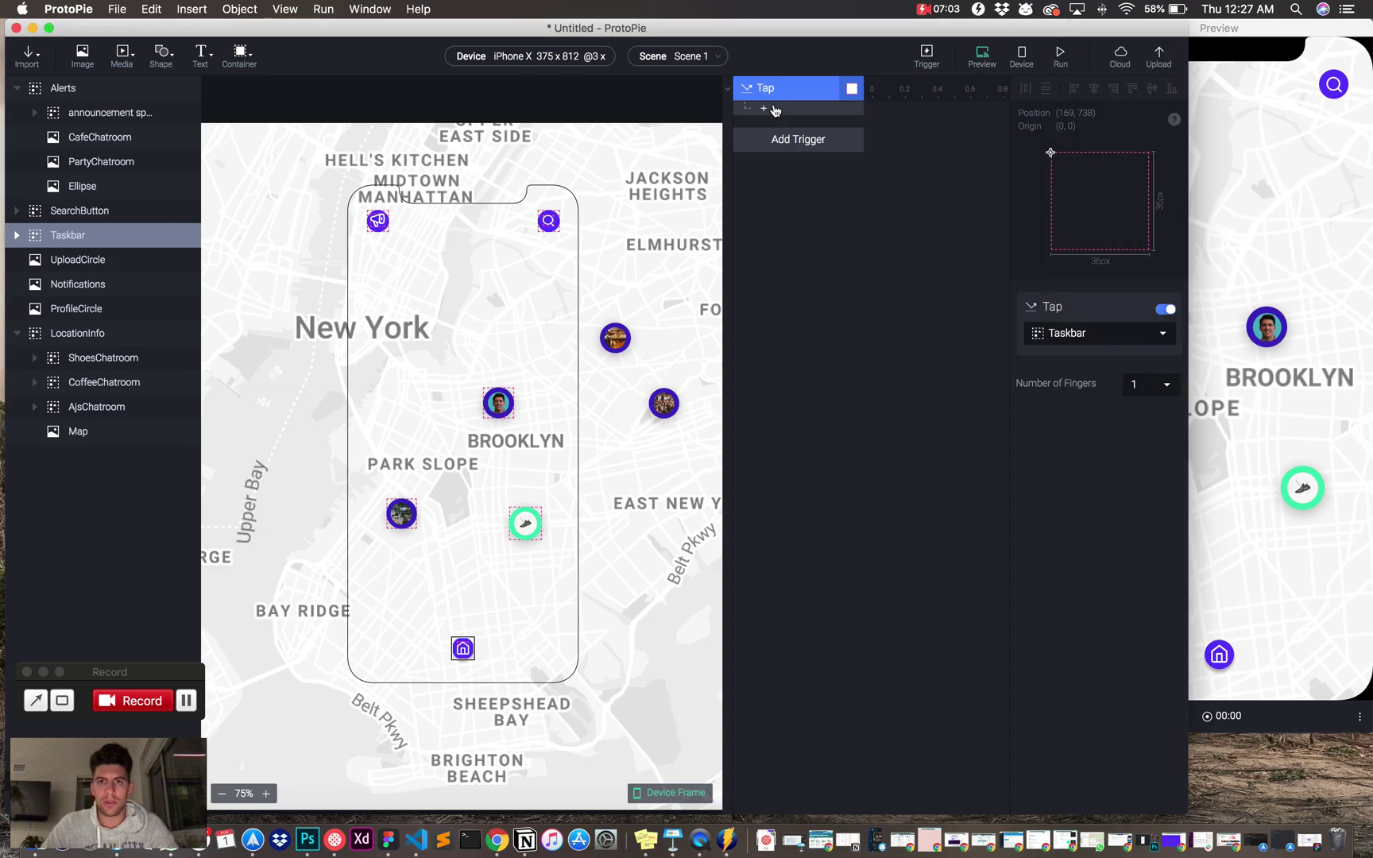
Add Move and three Opacity responses, ordered so Move and Opacity rows alternate
click(765, 108)
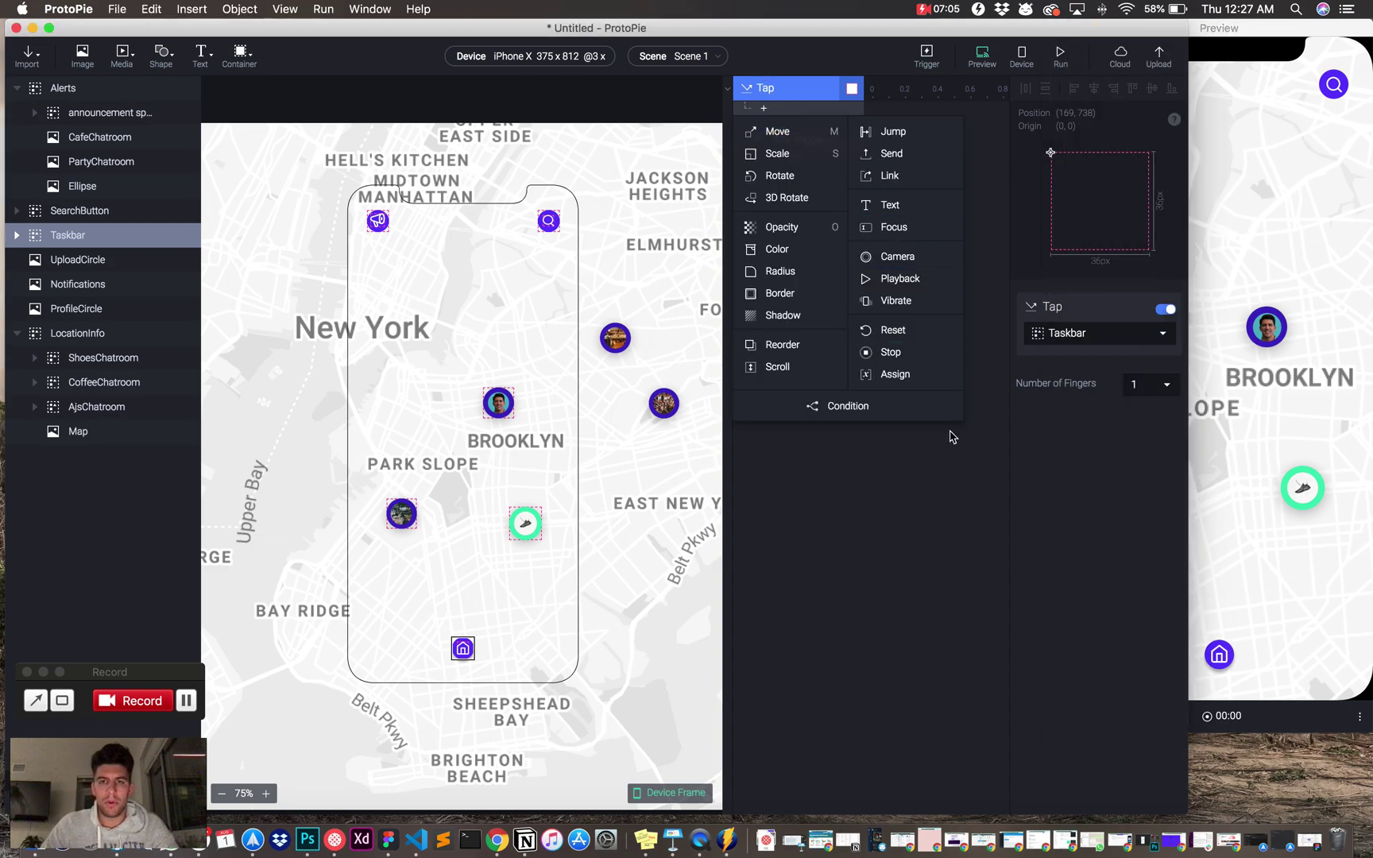
key(m)
key(m)
key(m)
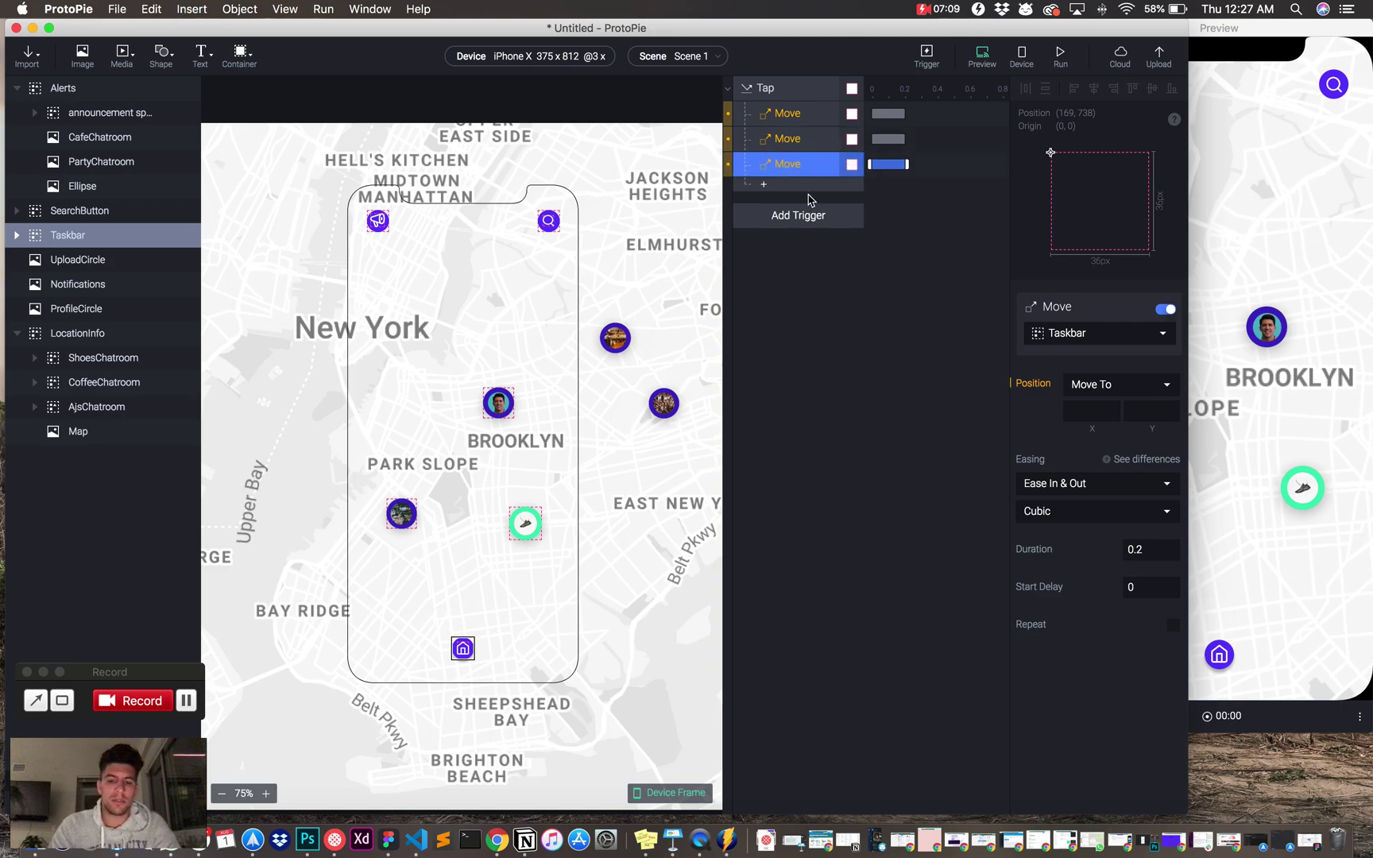
key(o)
key(o)
key(o)
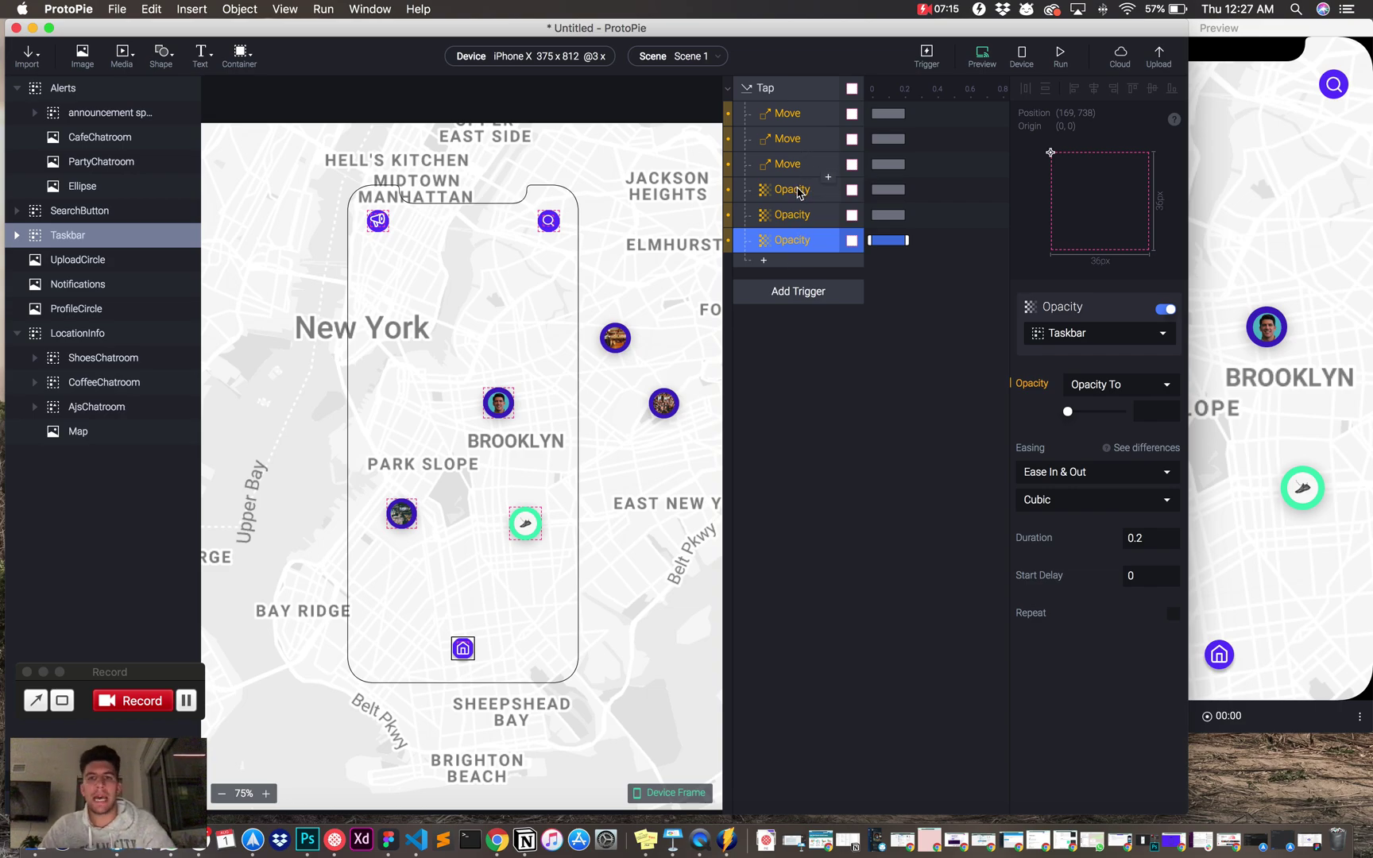
mouse_move(794, 193)
mouse_down()
mouse_move(790, 129)
mouse_move(791, 176)
mouse_up()
click(794, 115)
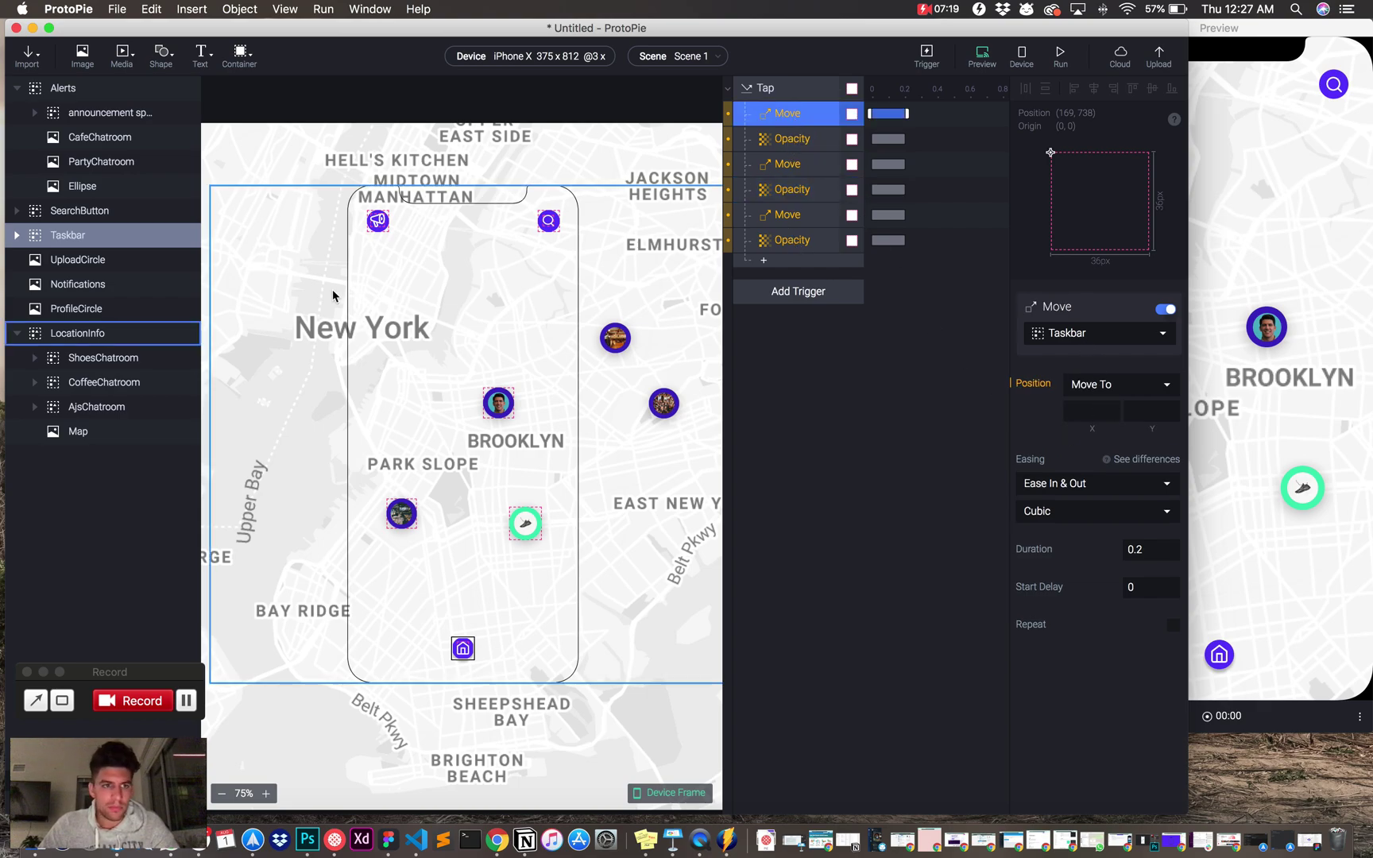
Target the first Move and Opacity responses at Notifications
click(76, 313)
click(78, 284)
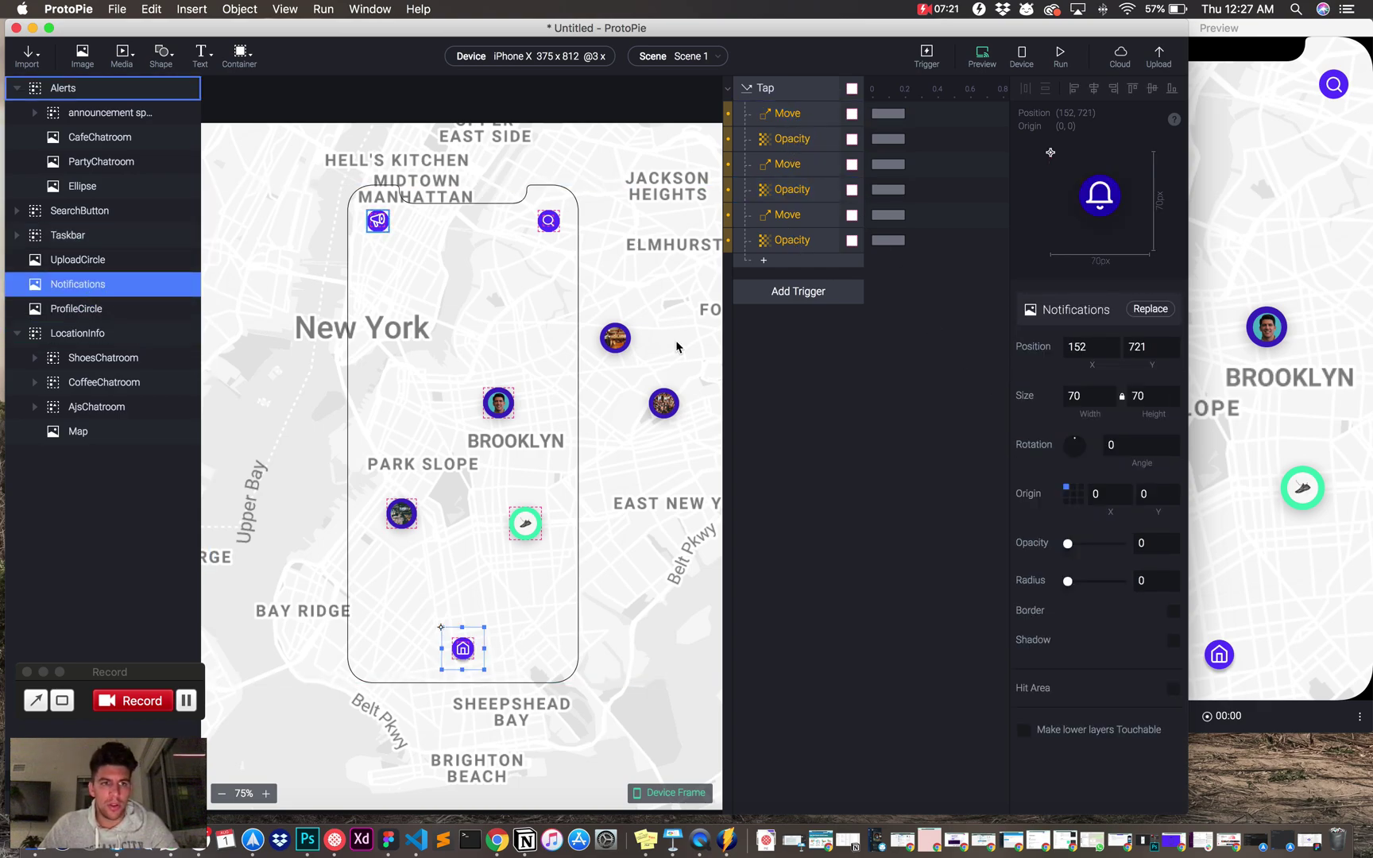
click(788, 115)
click(1065, 333)
text(notif)
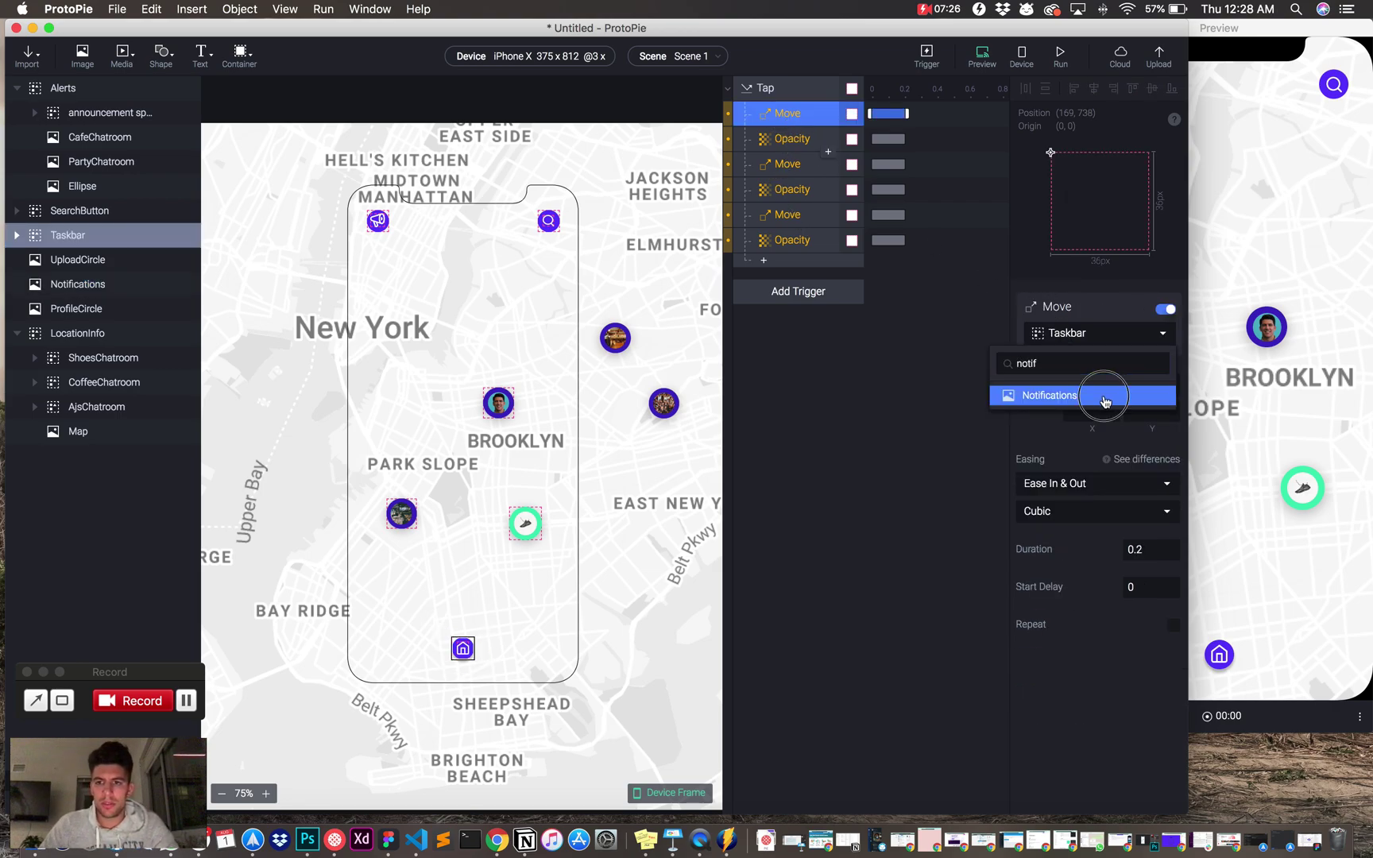
click(1120, 392)
click(784, 140)
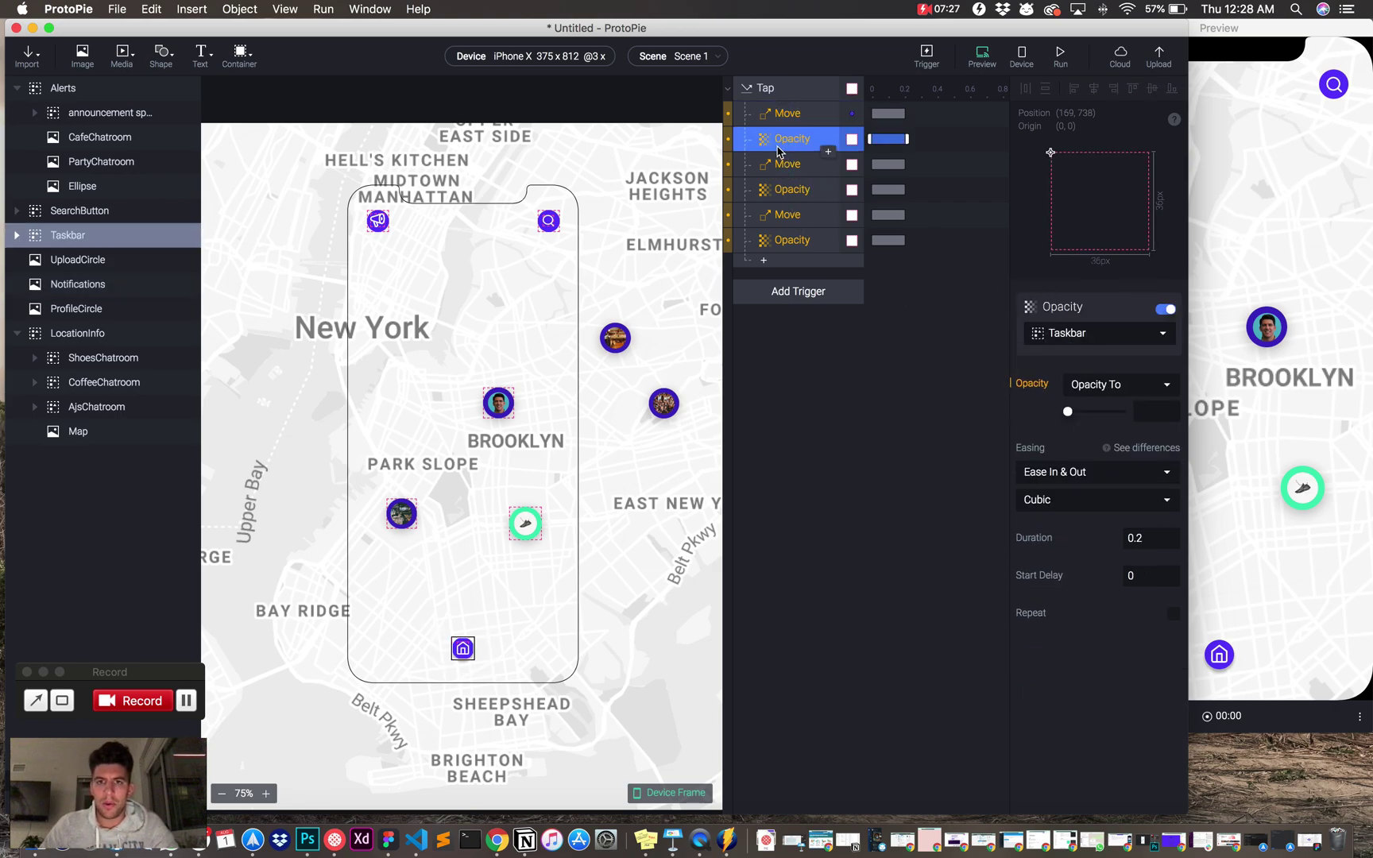
click(1069, 334)
text(notif)
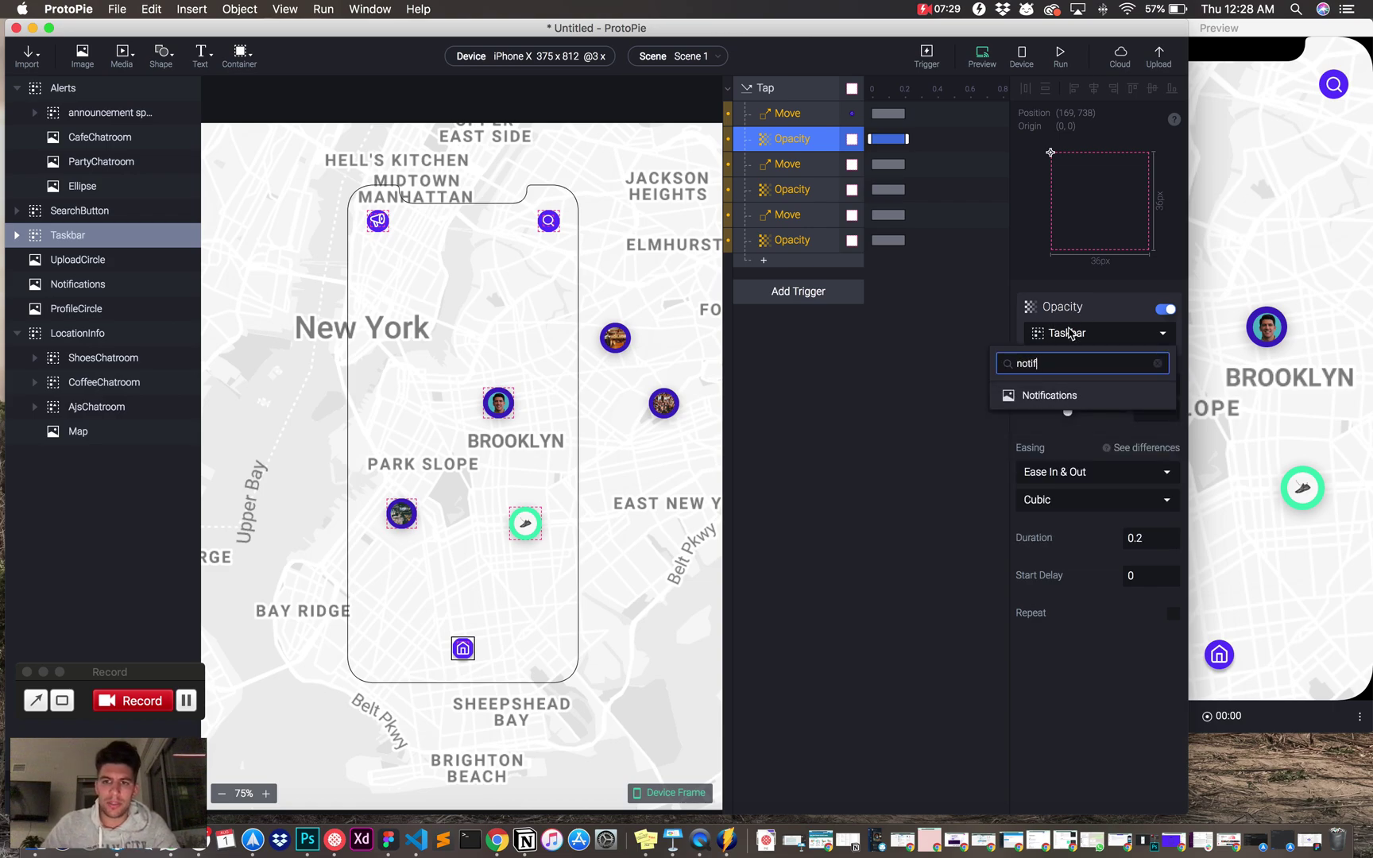
click(1070, 390)
Target the second Move and Opacity responses at UploadCircle
click(806, 167)
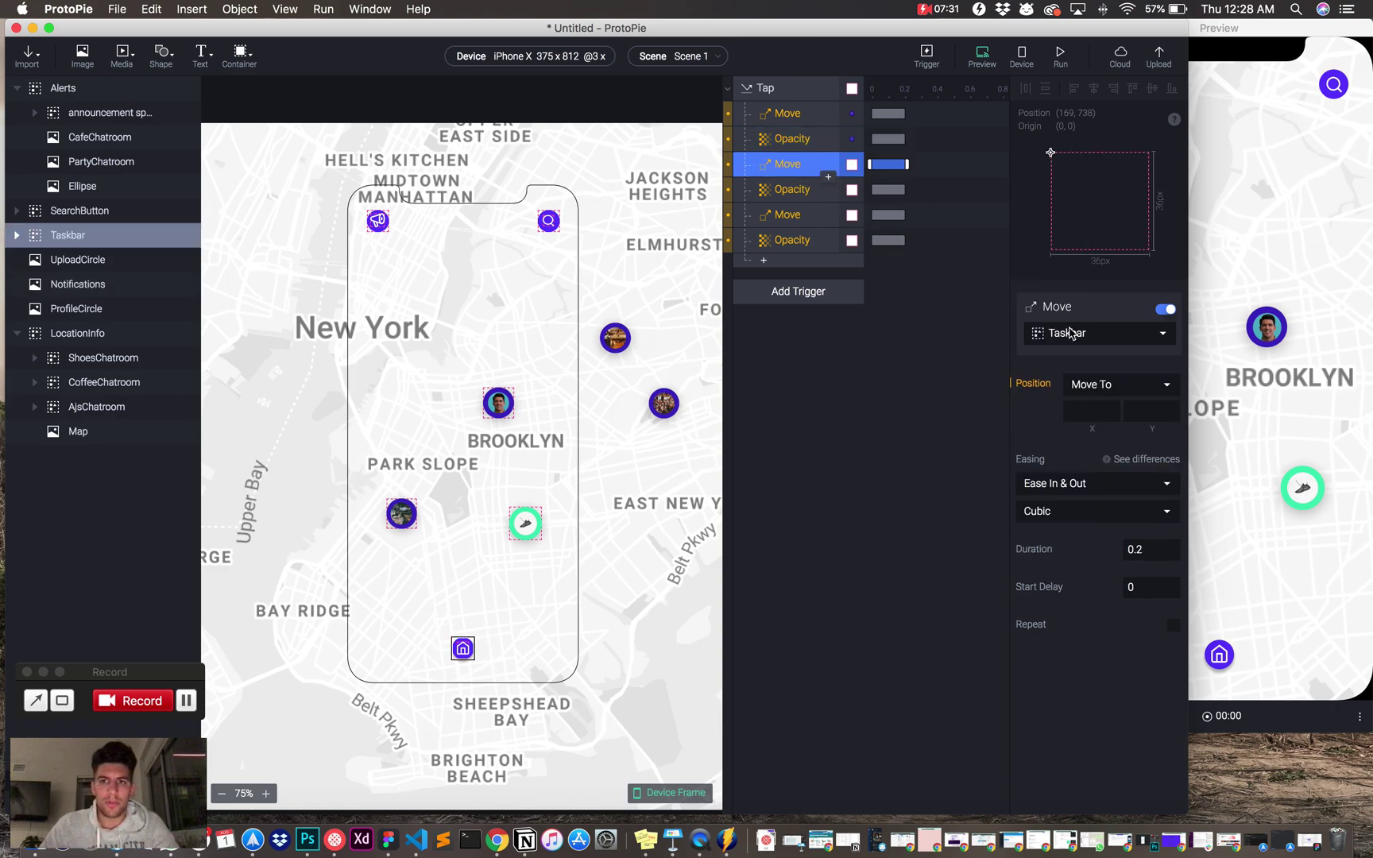
click(1074, 334)
text(up)
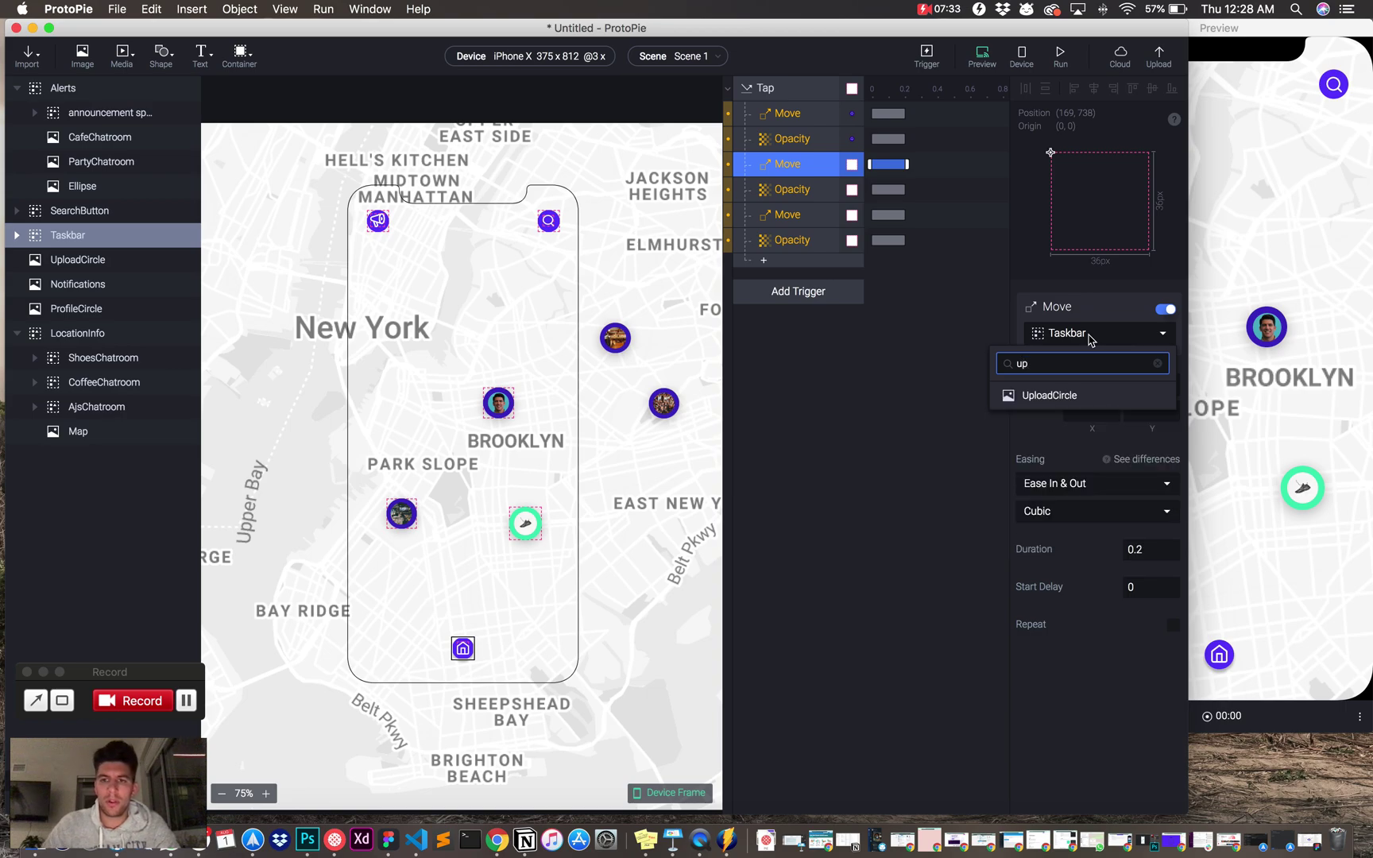
click(1057, 395)
click(775, 191)
click(1058, 336)
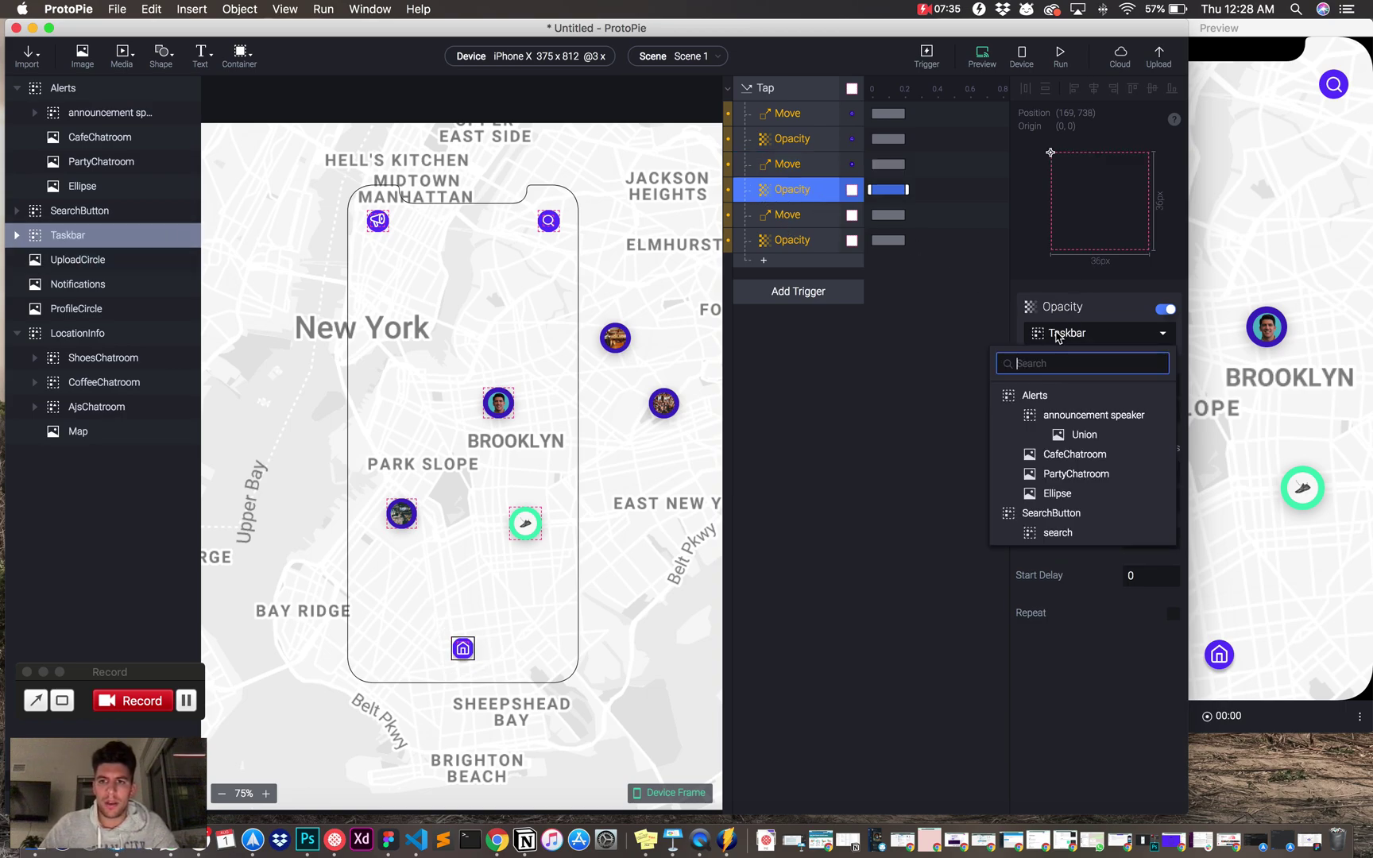
text(up)
click(1056, 395)
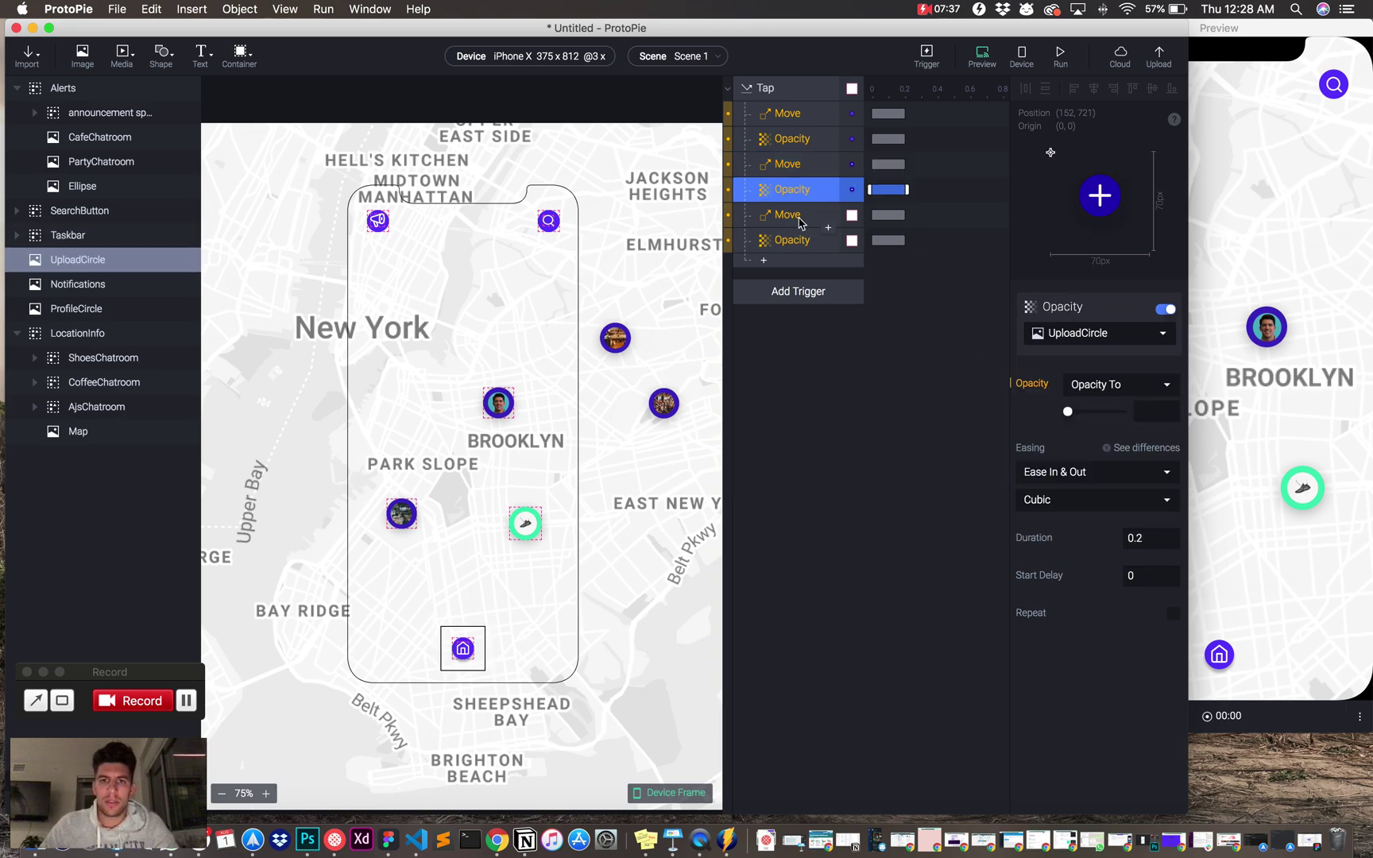
Target the third Move and Opacity responses at ProfileCircle; a stray Rectangle 1 appears
click(786, 215)
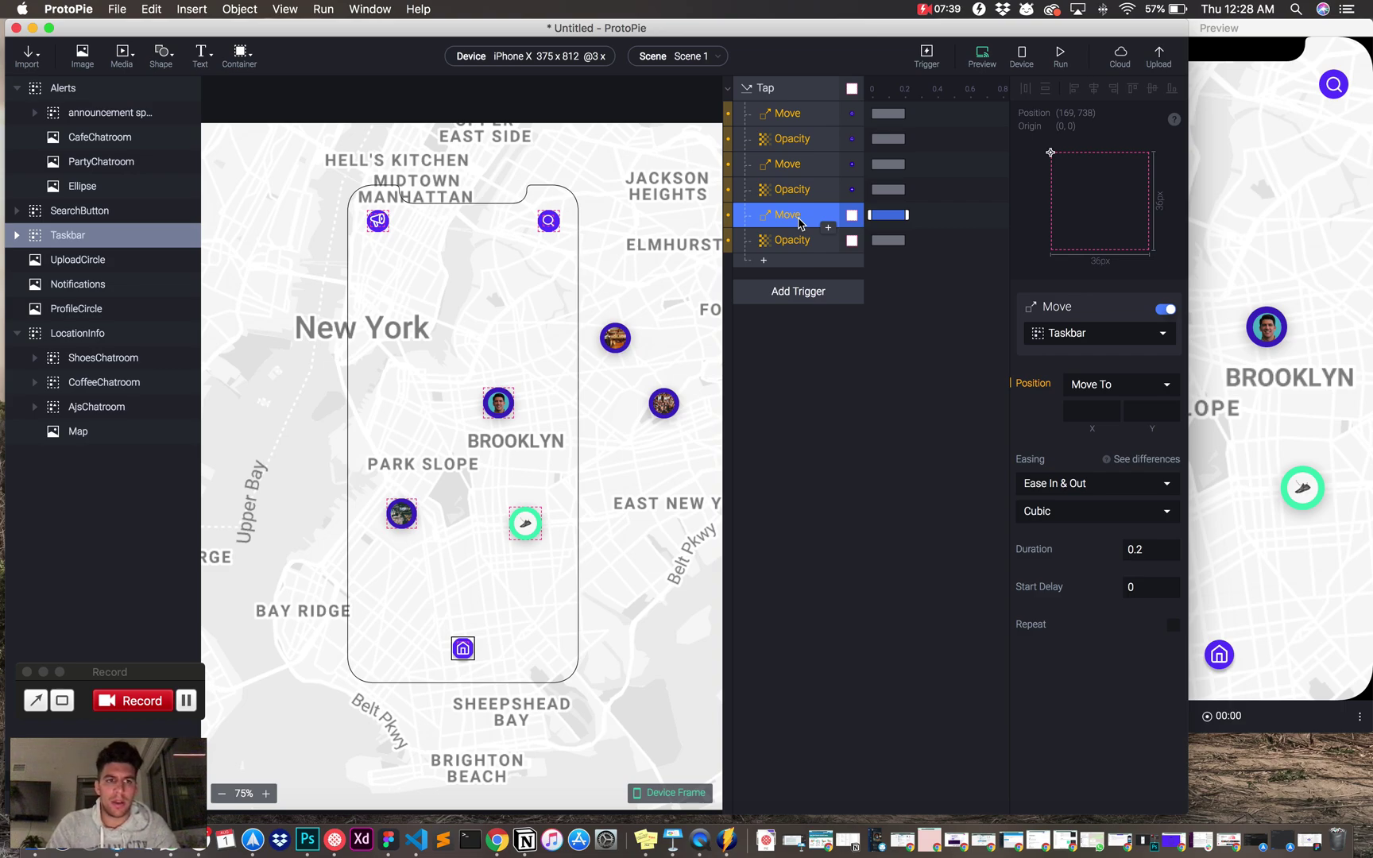
key(r)
click(801, 225)
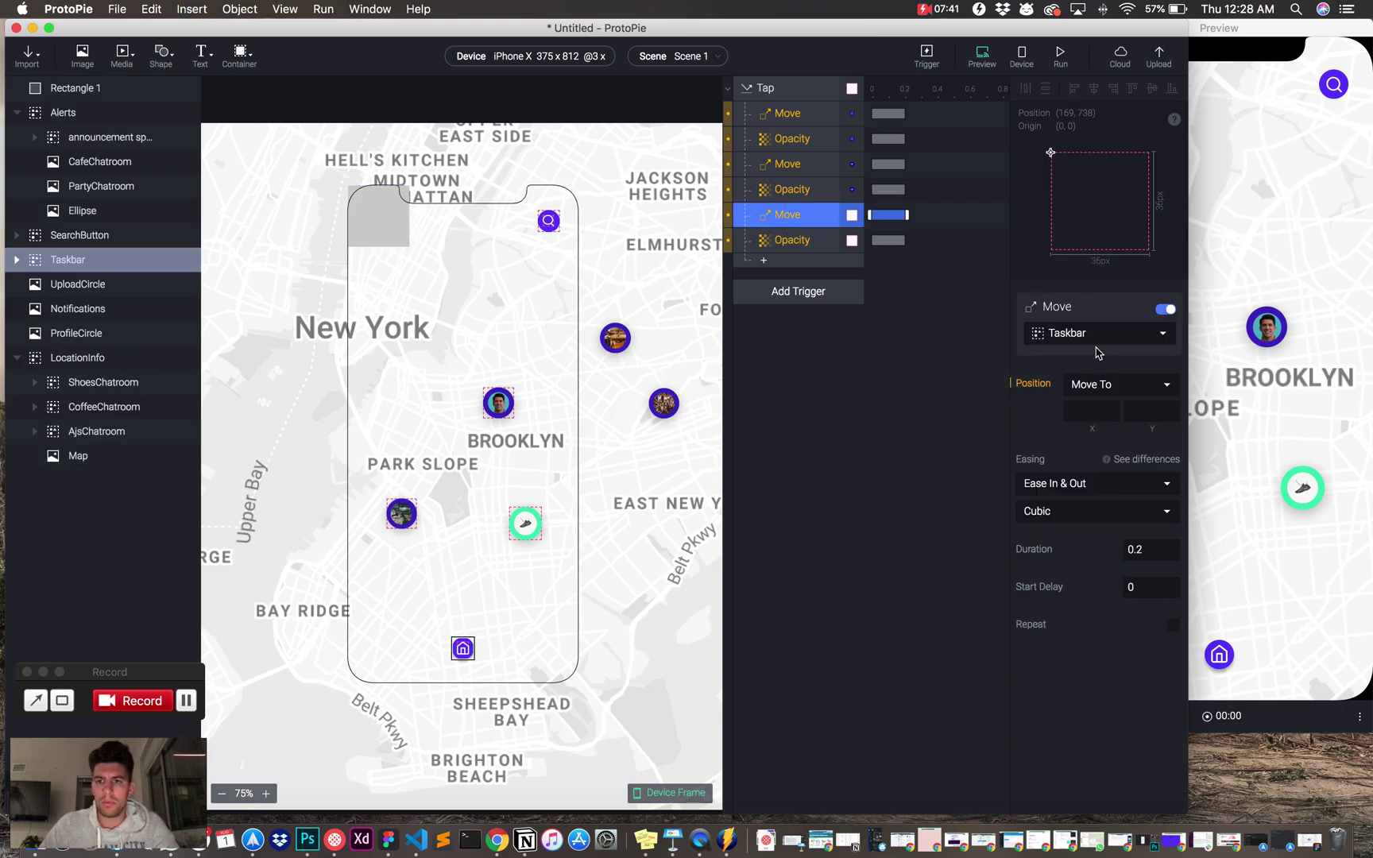
click(1094, 338)
text(pr)
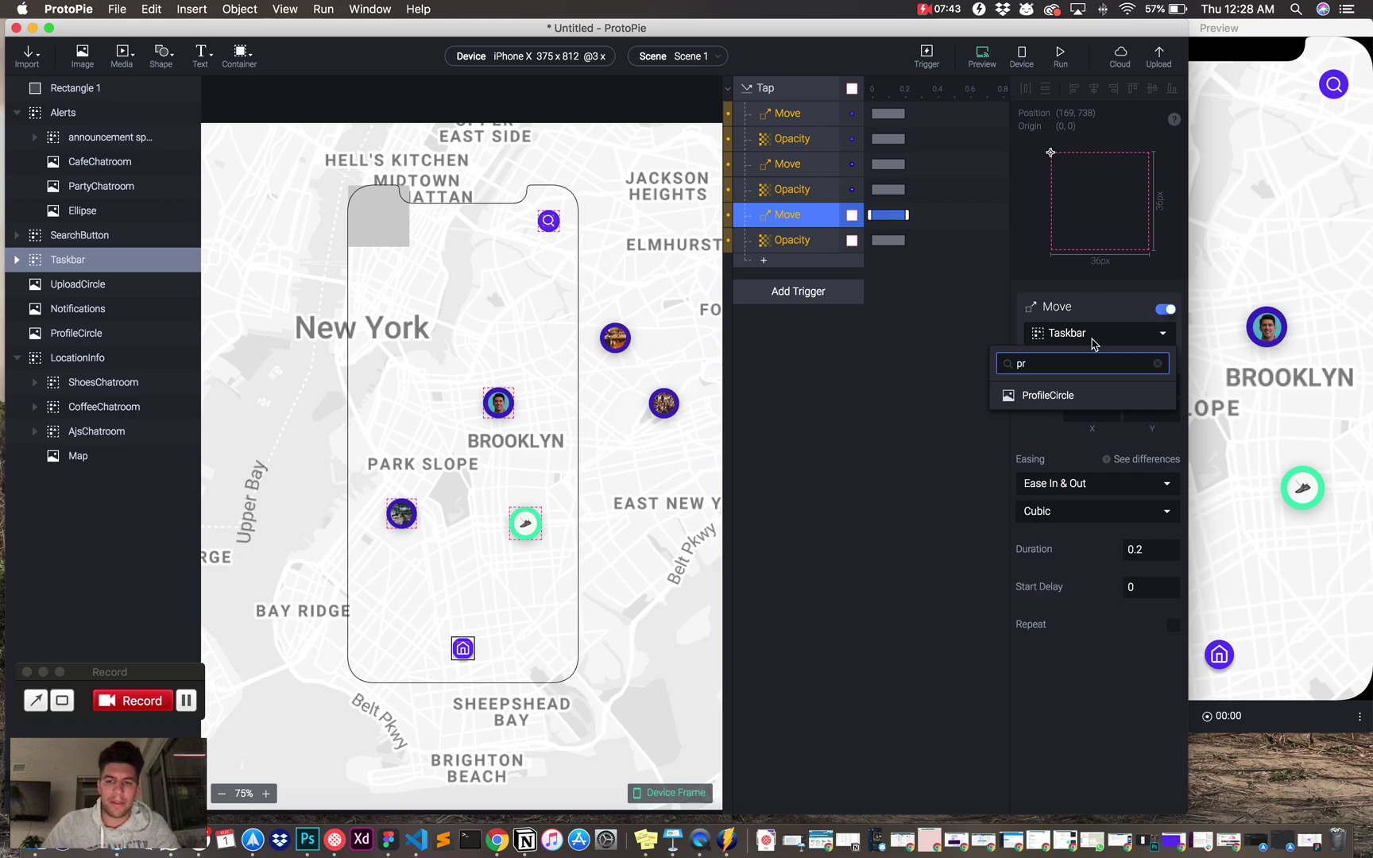
click(1047, 395)
click(795, 240)
click(1071, 344)
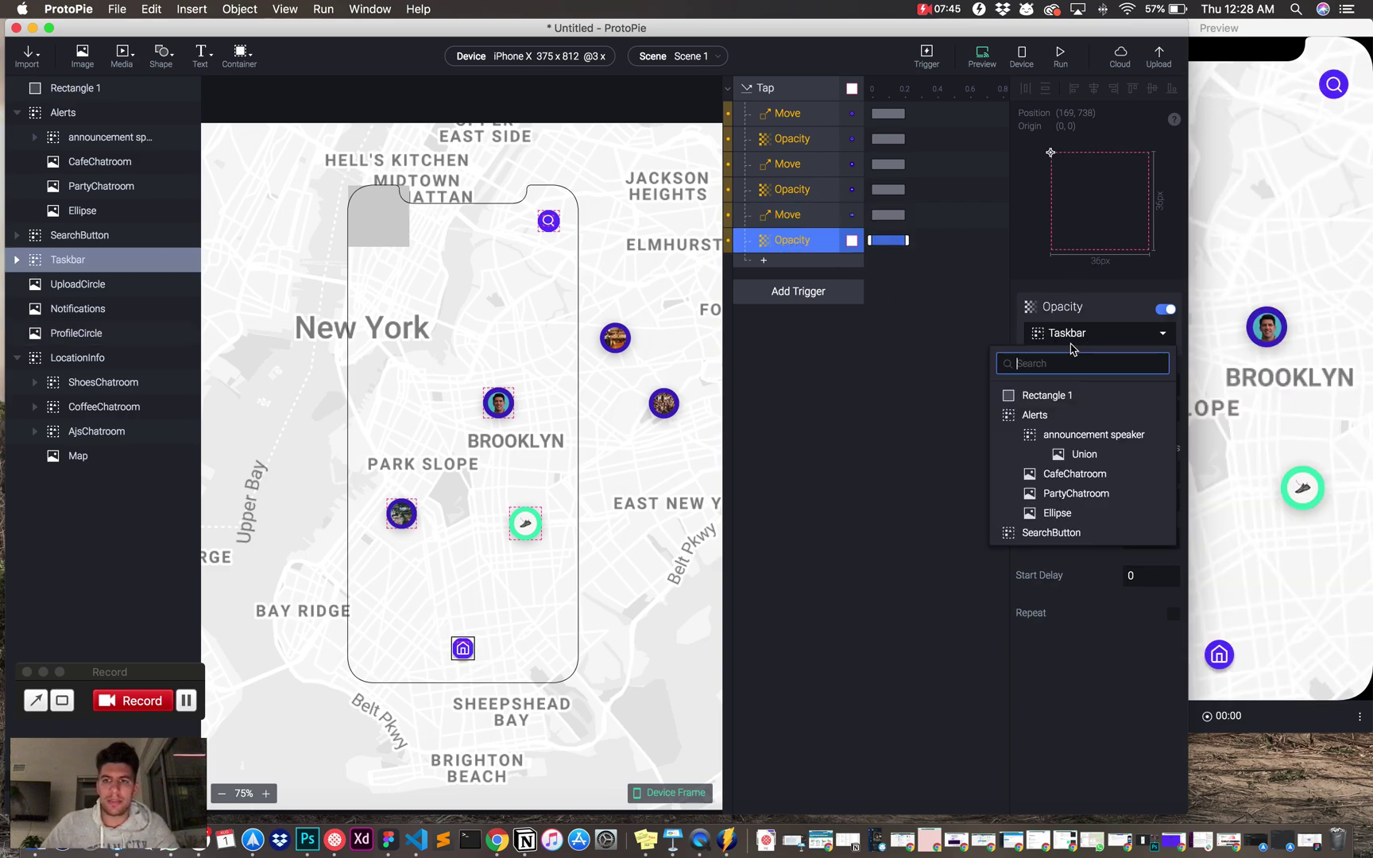
text(pro)
click(1056, 395)
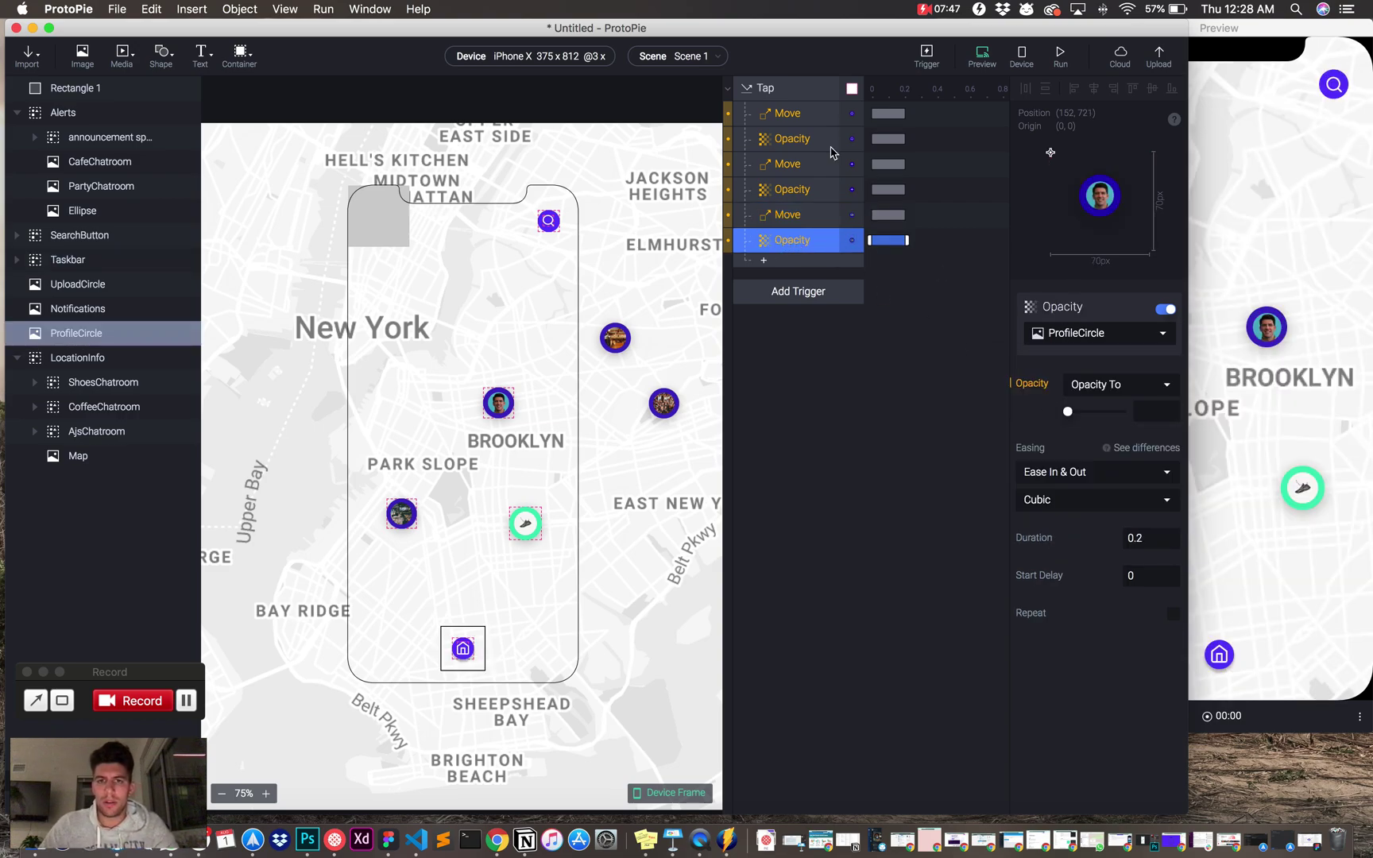
click(787, 122)
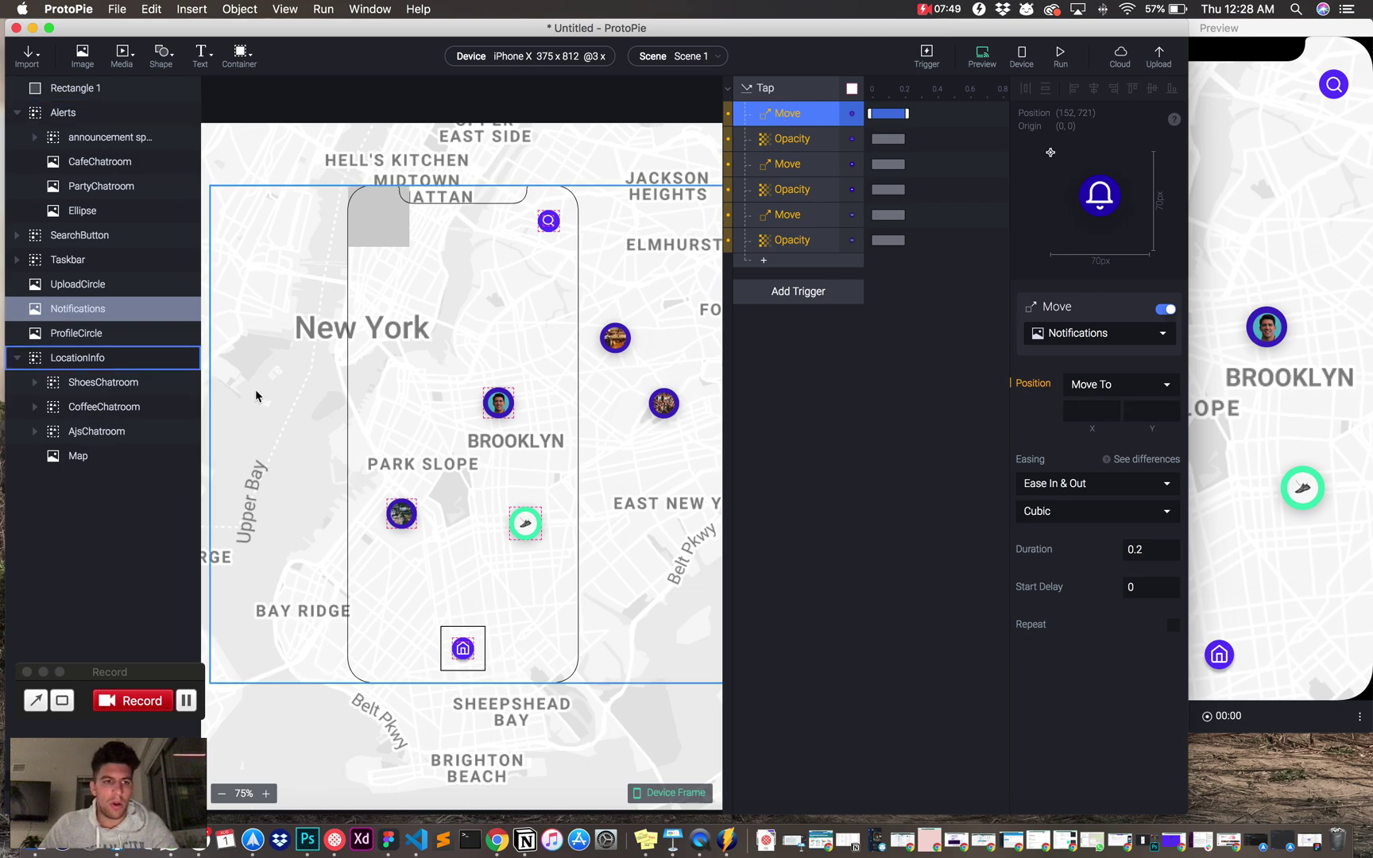
Move the Stickies coordinates note to the bottom-right corner beside the preview
key(super+Tab)
click(490, 432)
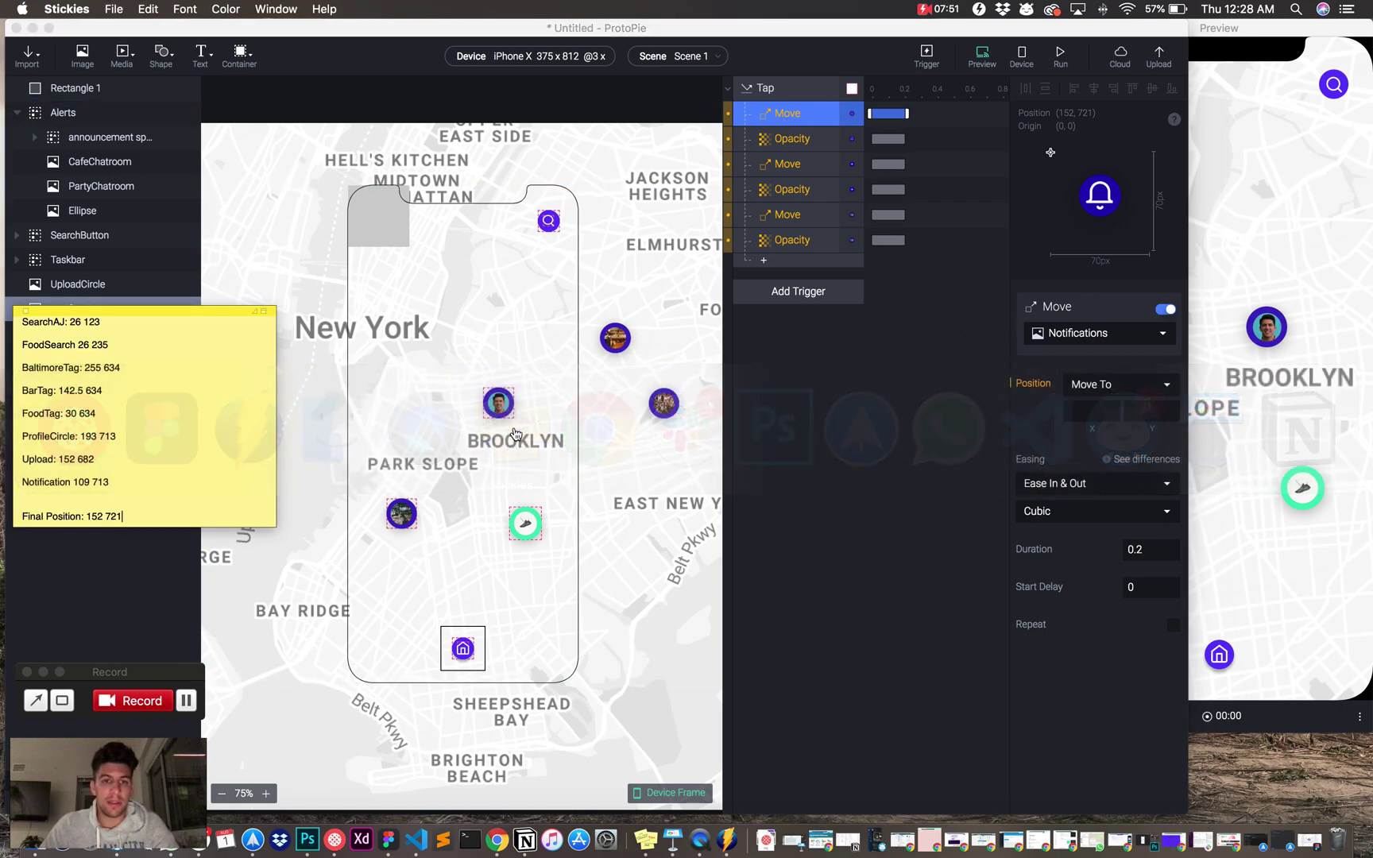
drag(177, 315, 224, 310)
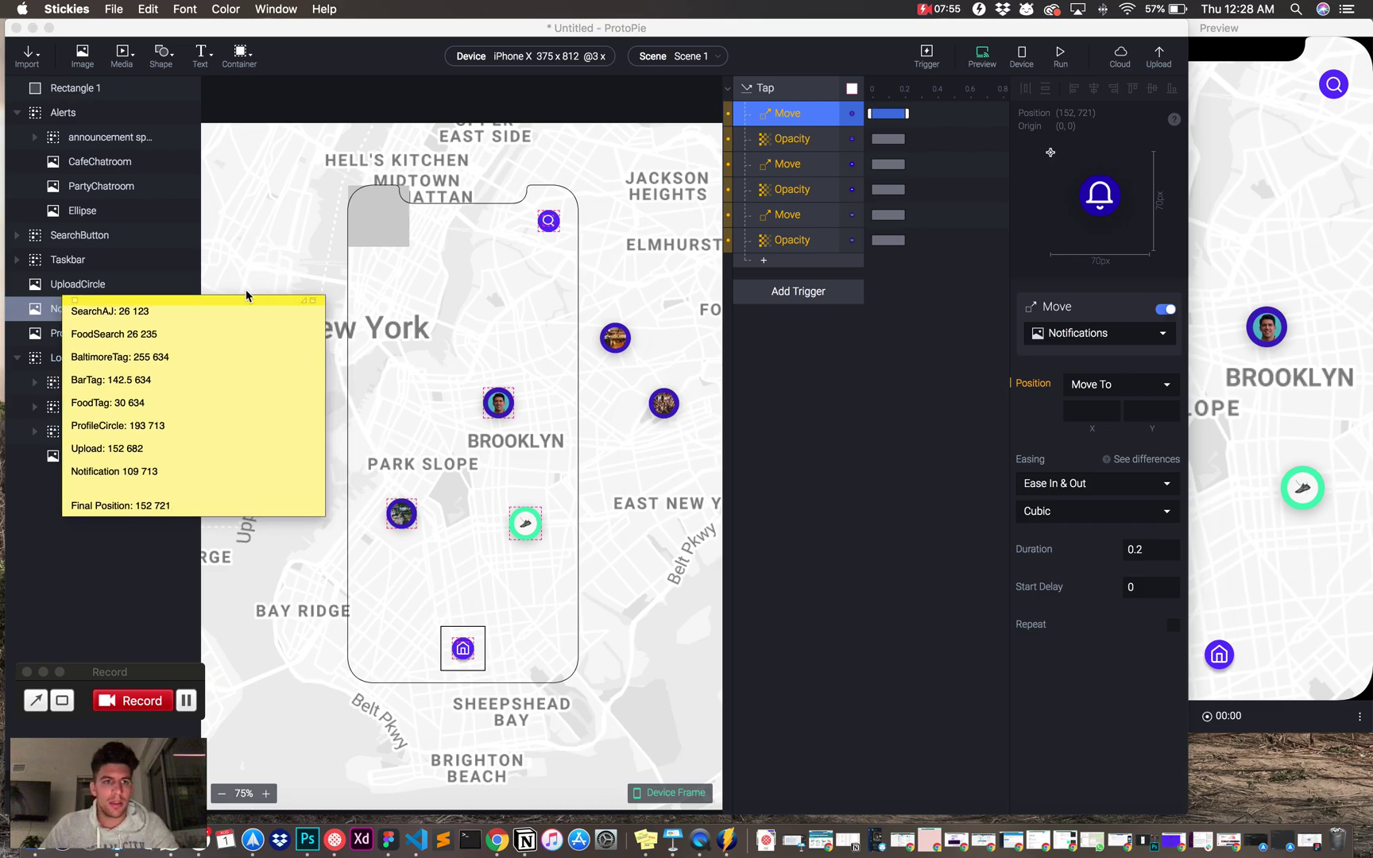
click(402, 345)
key(super+Tab)
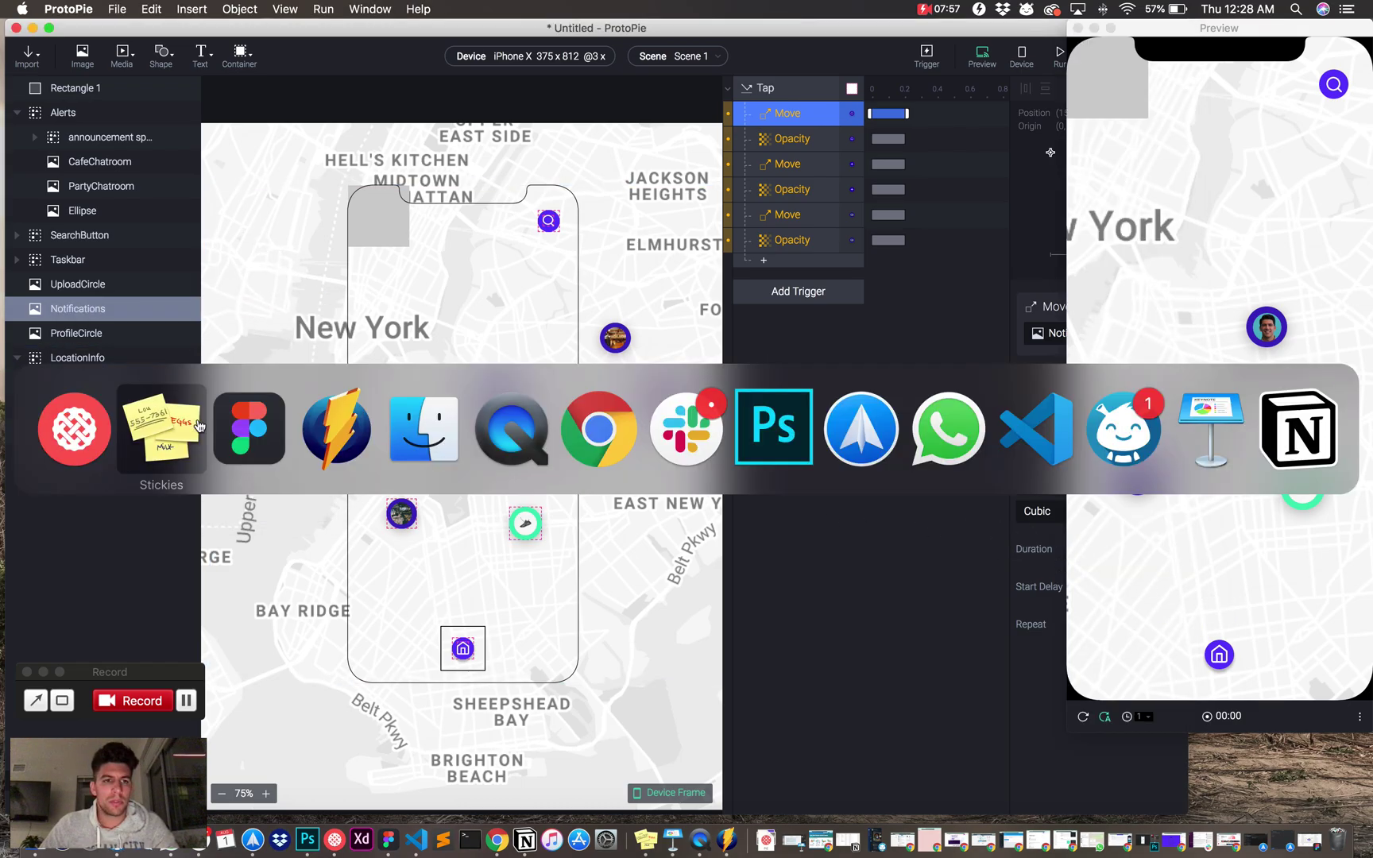
click(194, 423)
drag(276, 314, 1247, 653)
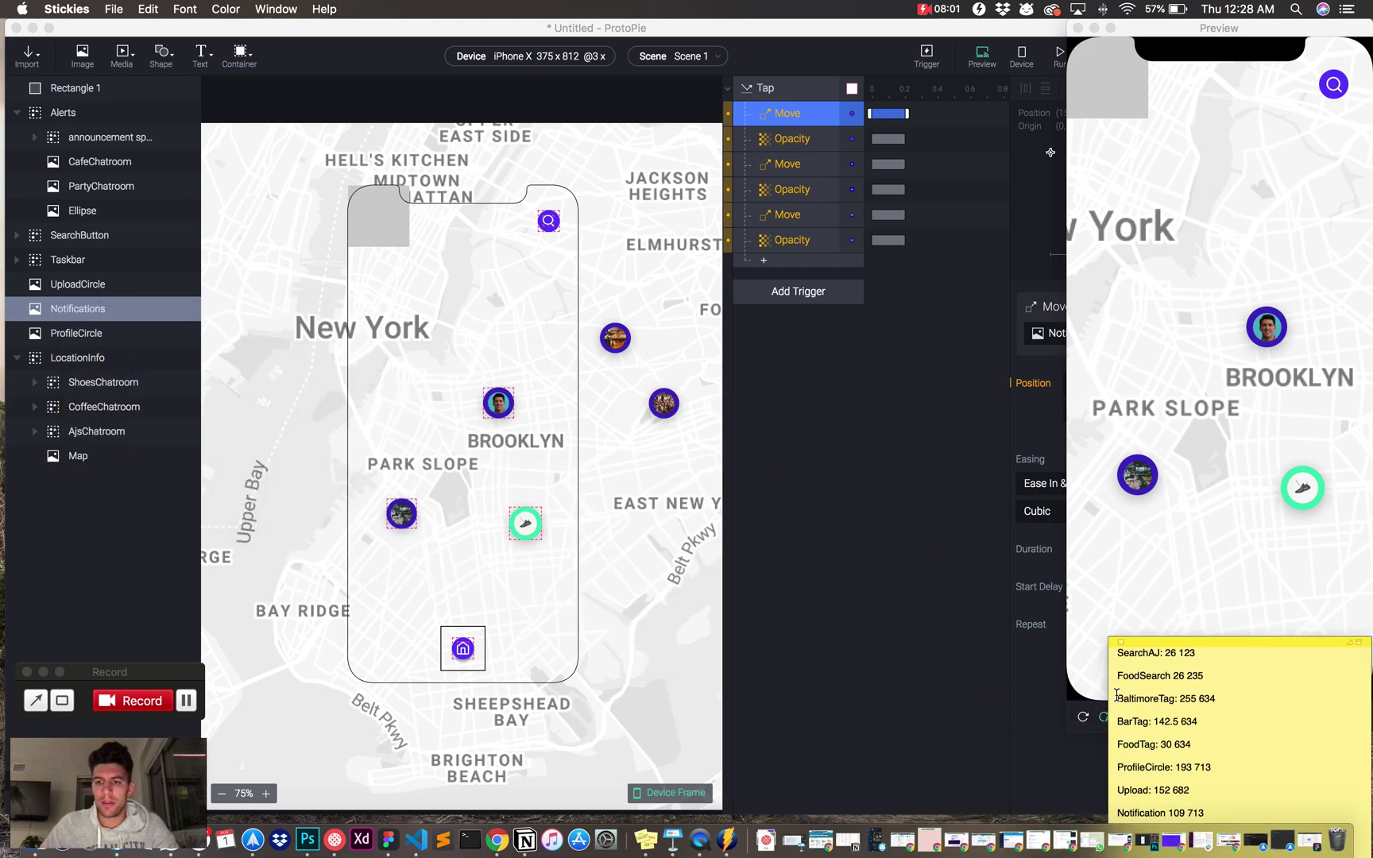
drag(1168, 642, 1264, 642)
Set the Notifications Move to X 109, Y 713 with a 0.4 s duration
click(865, 390)
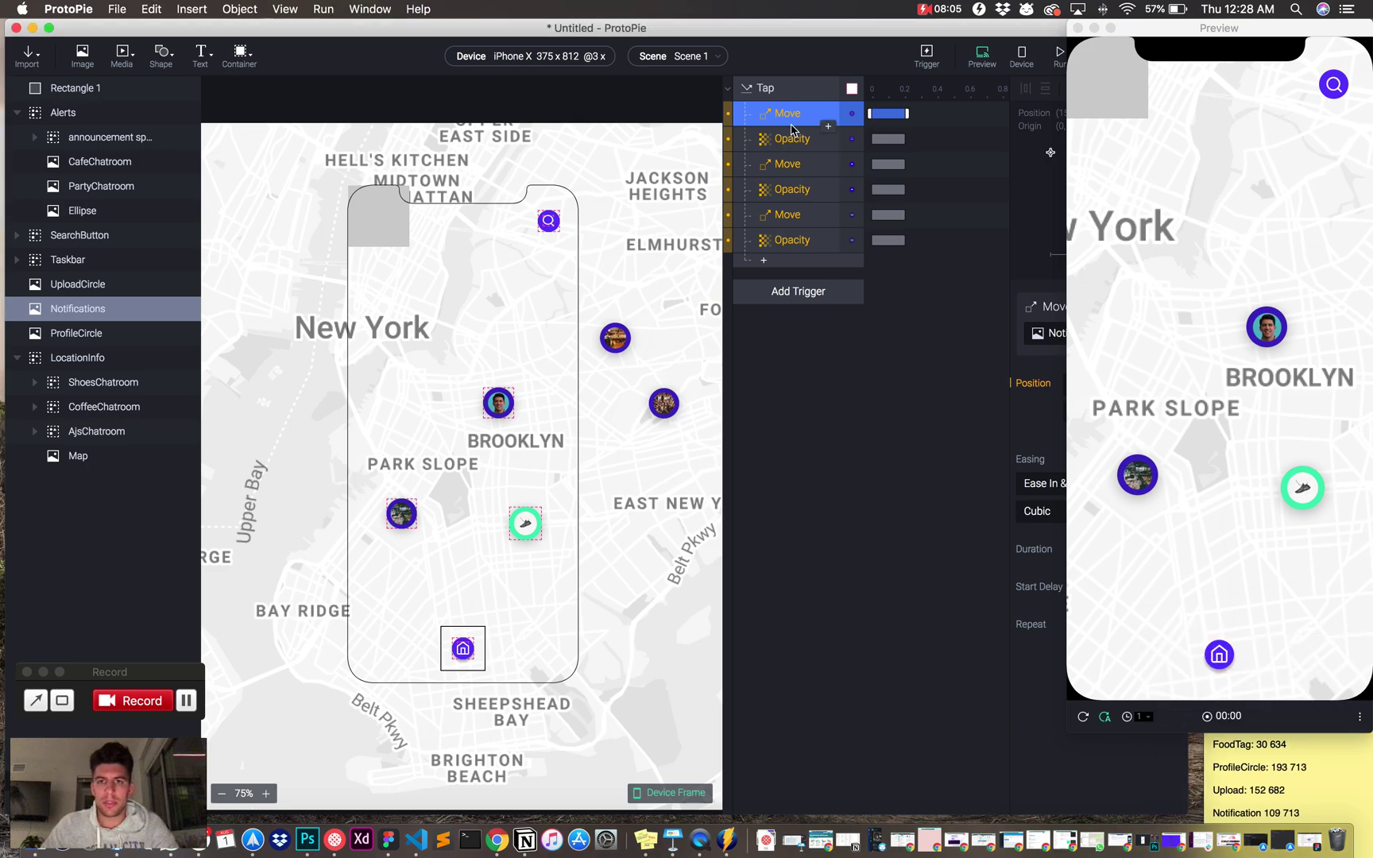
click(785, 124)
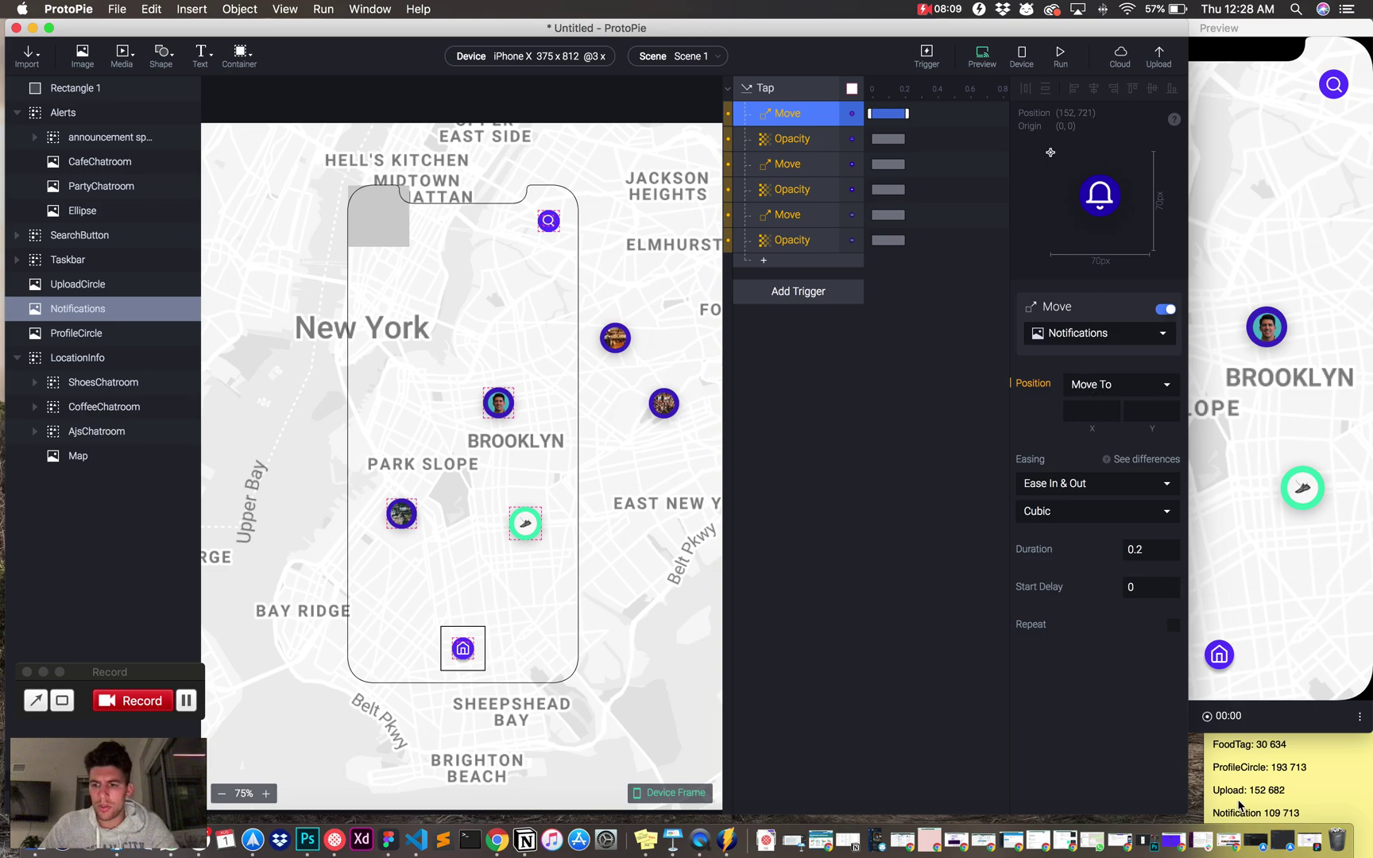
click(1080, 411)
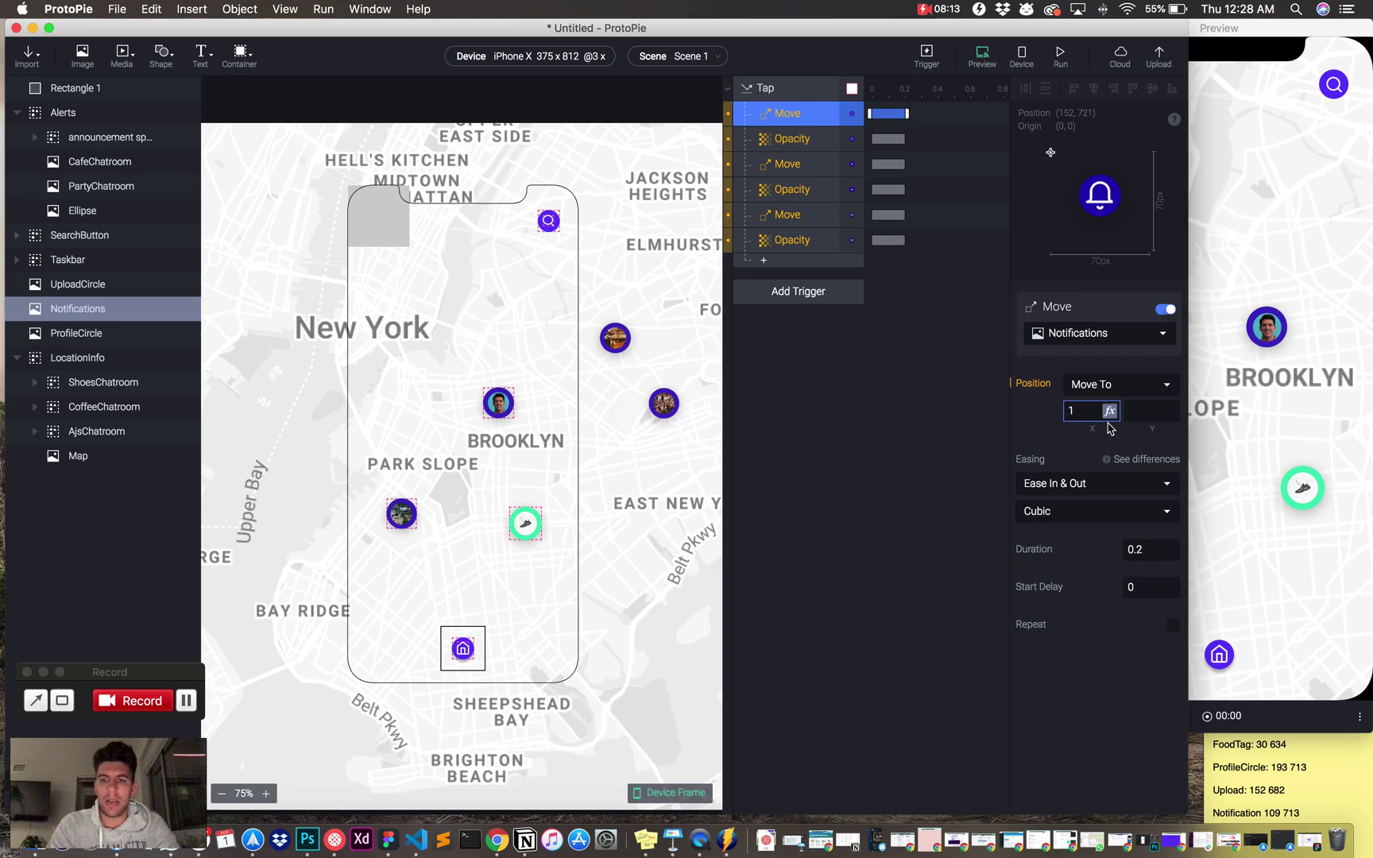
text(109)
key(Tab)
text(713)
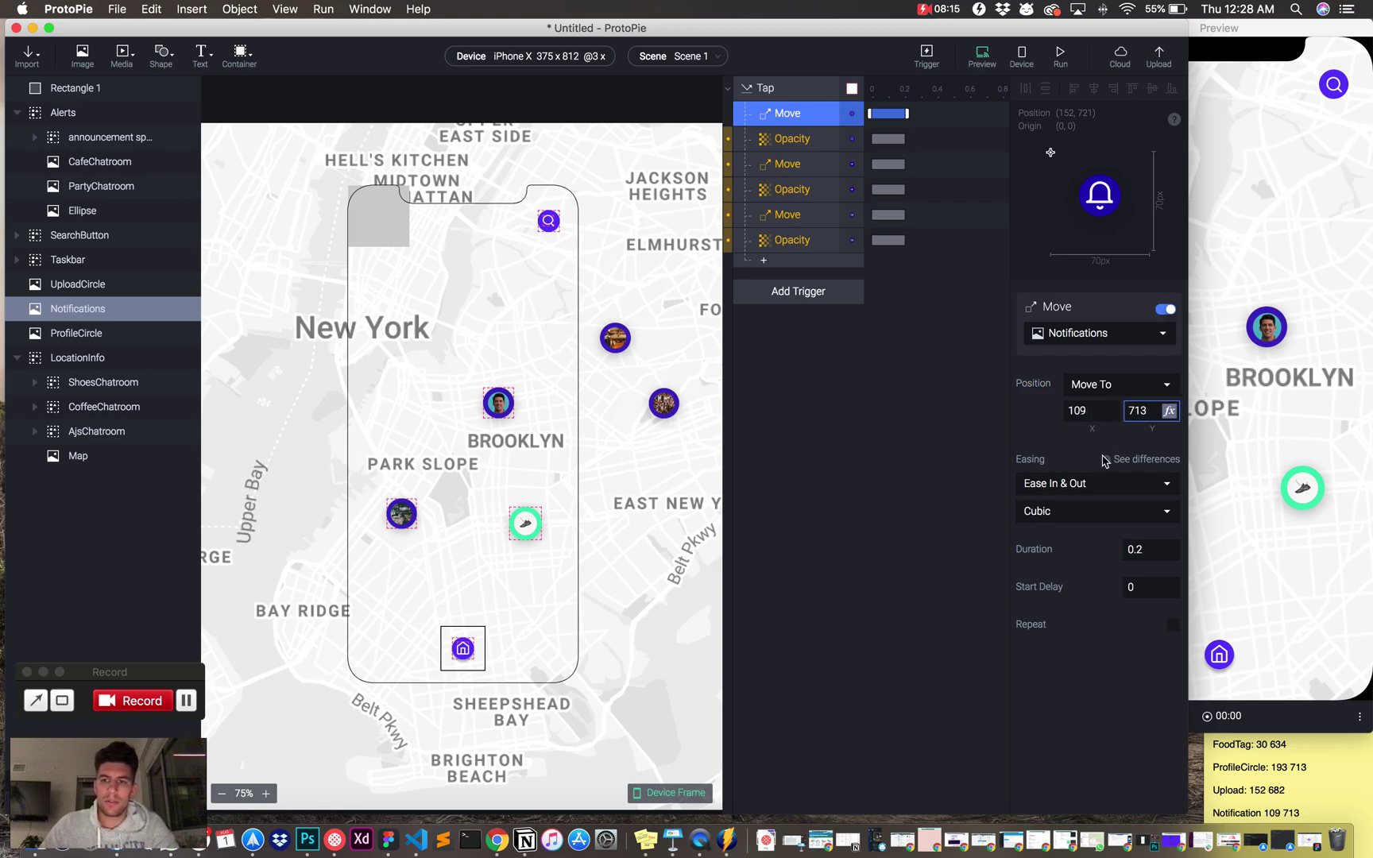
click(1157, 548)
key(Return)
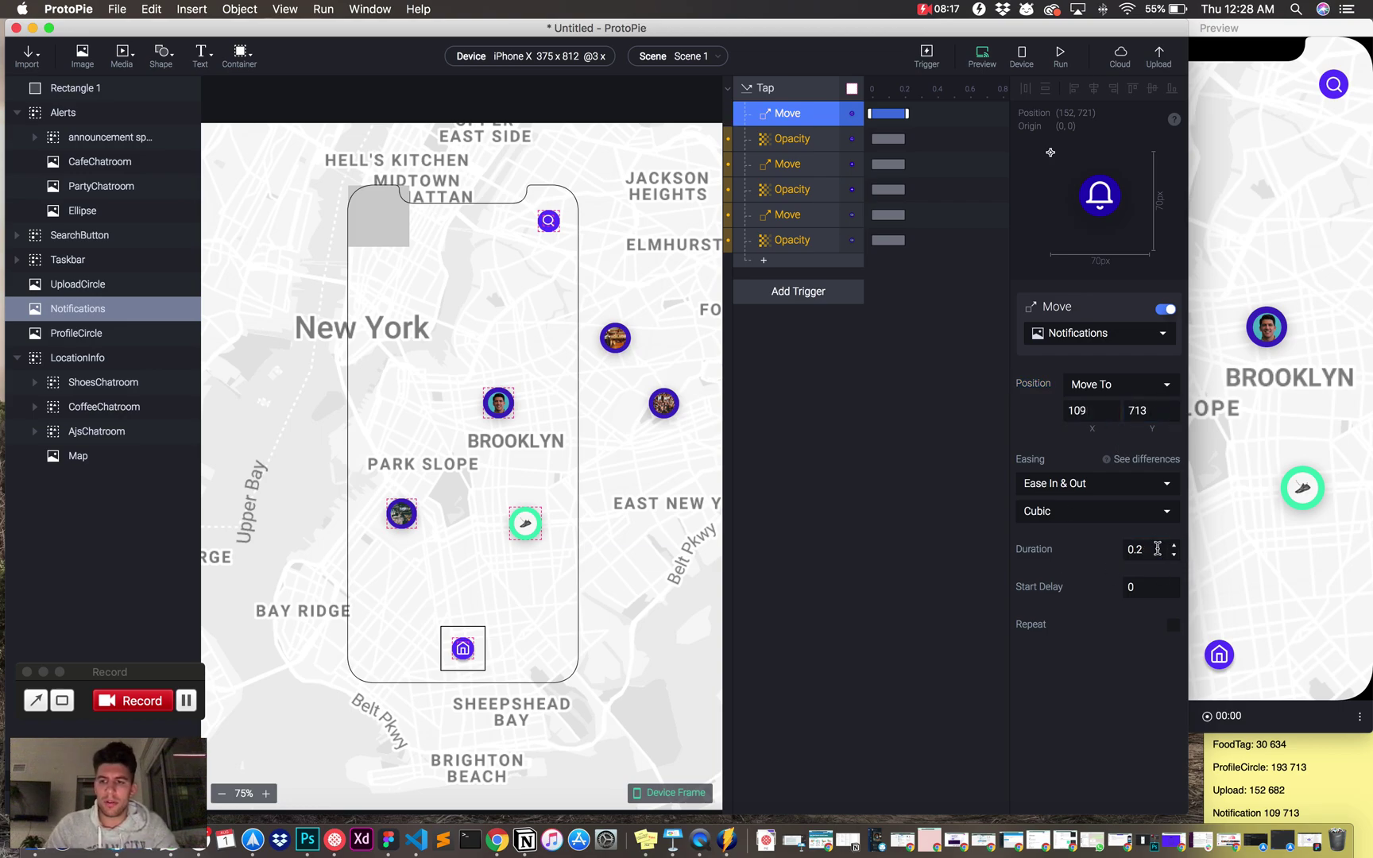
click(1174, 544)
click(1174, 545)
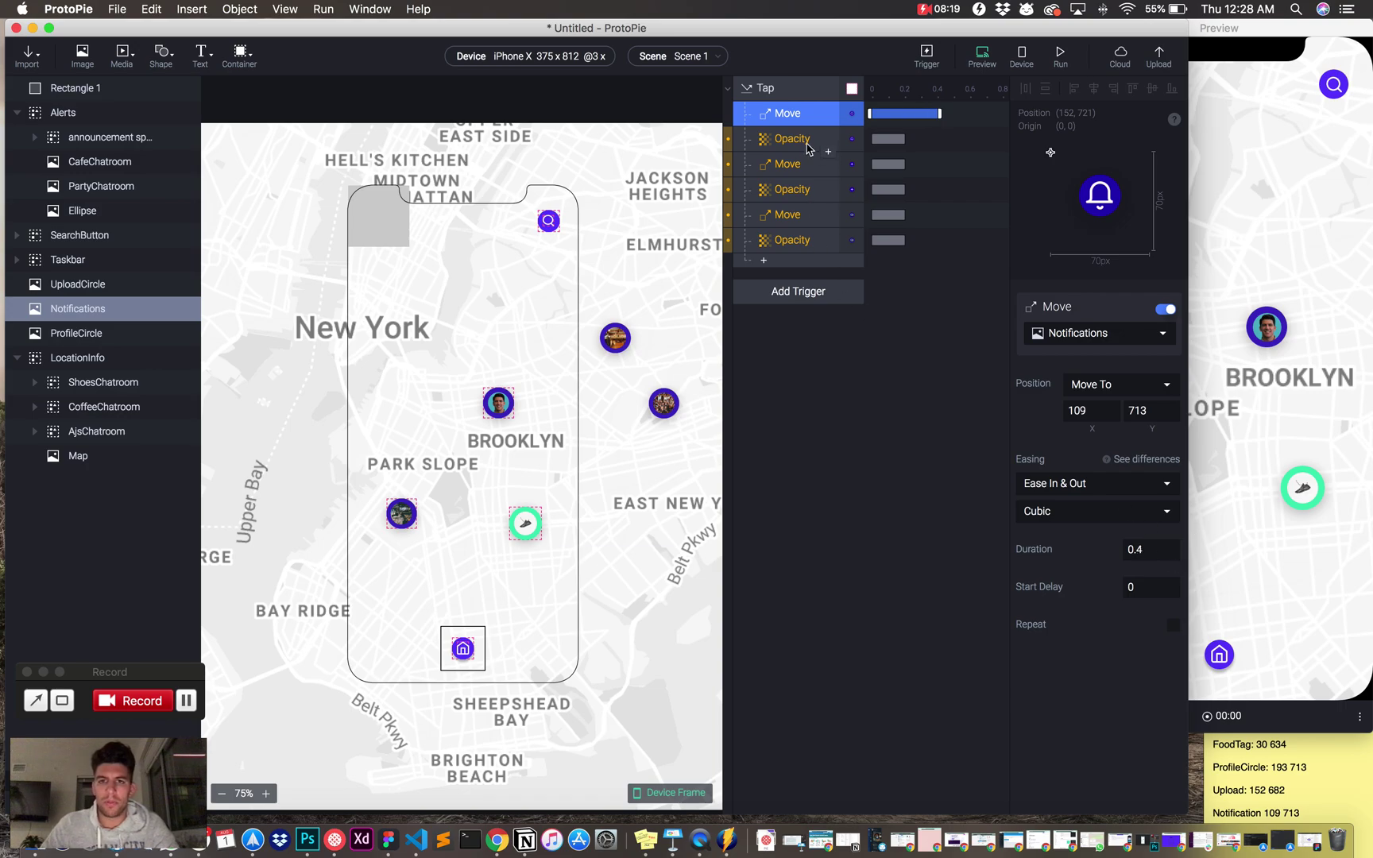
click(807, 143)
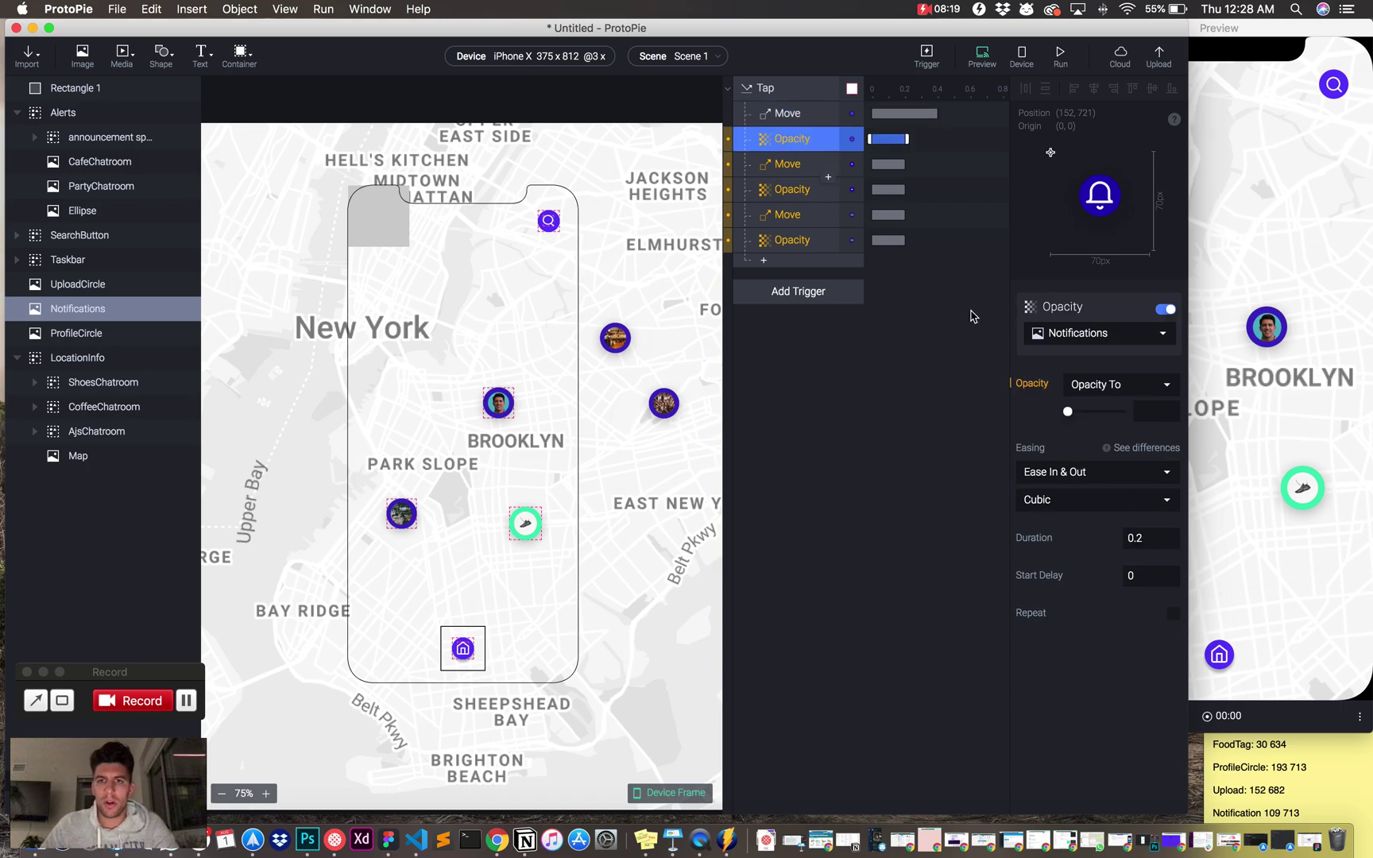
Set the UploadCircle Move to 152, 682 with a 0.4 s duration
click(787, 164)
click(1091, 410)
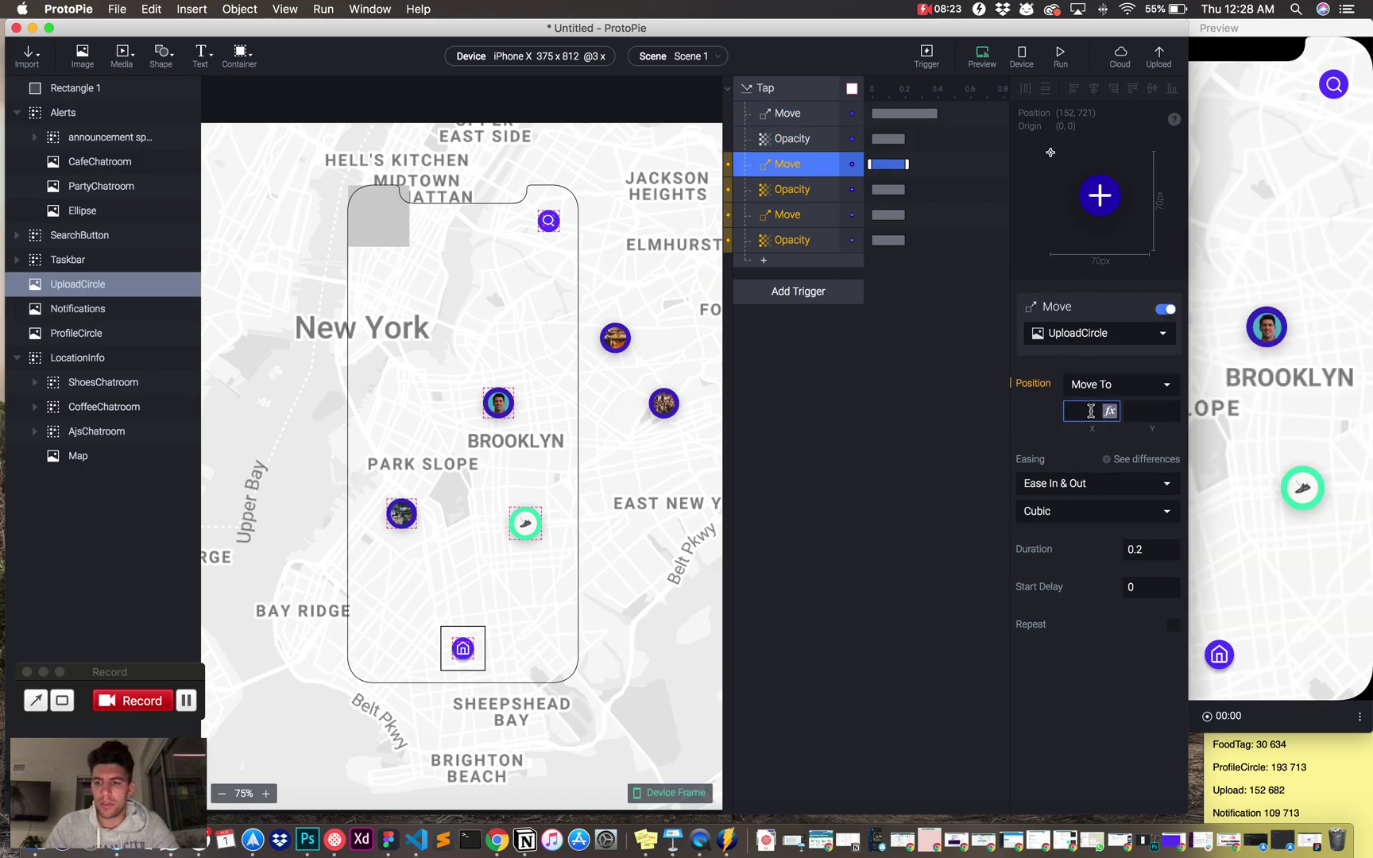
text(152)
key(Tab)
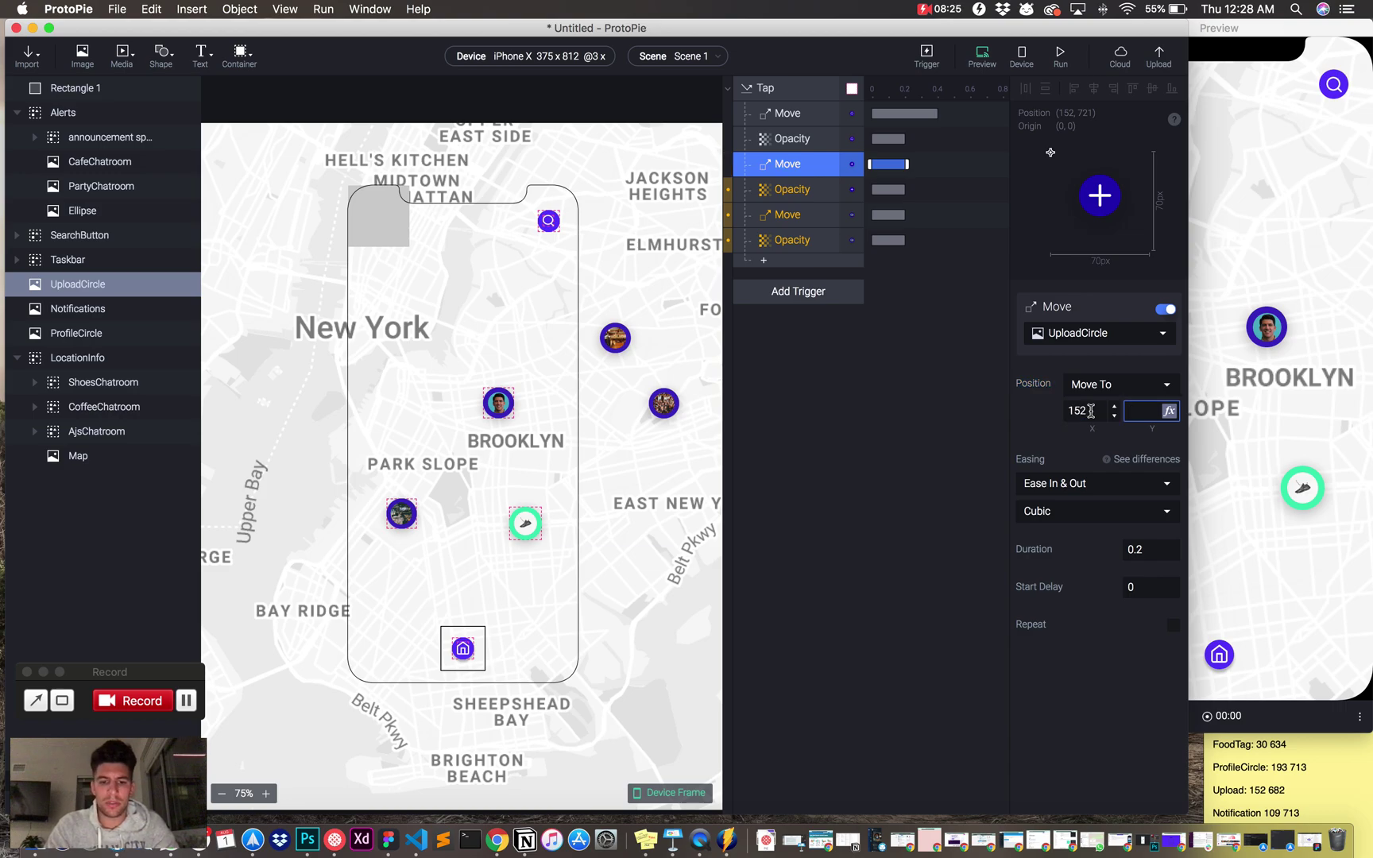
key(Return)
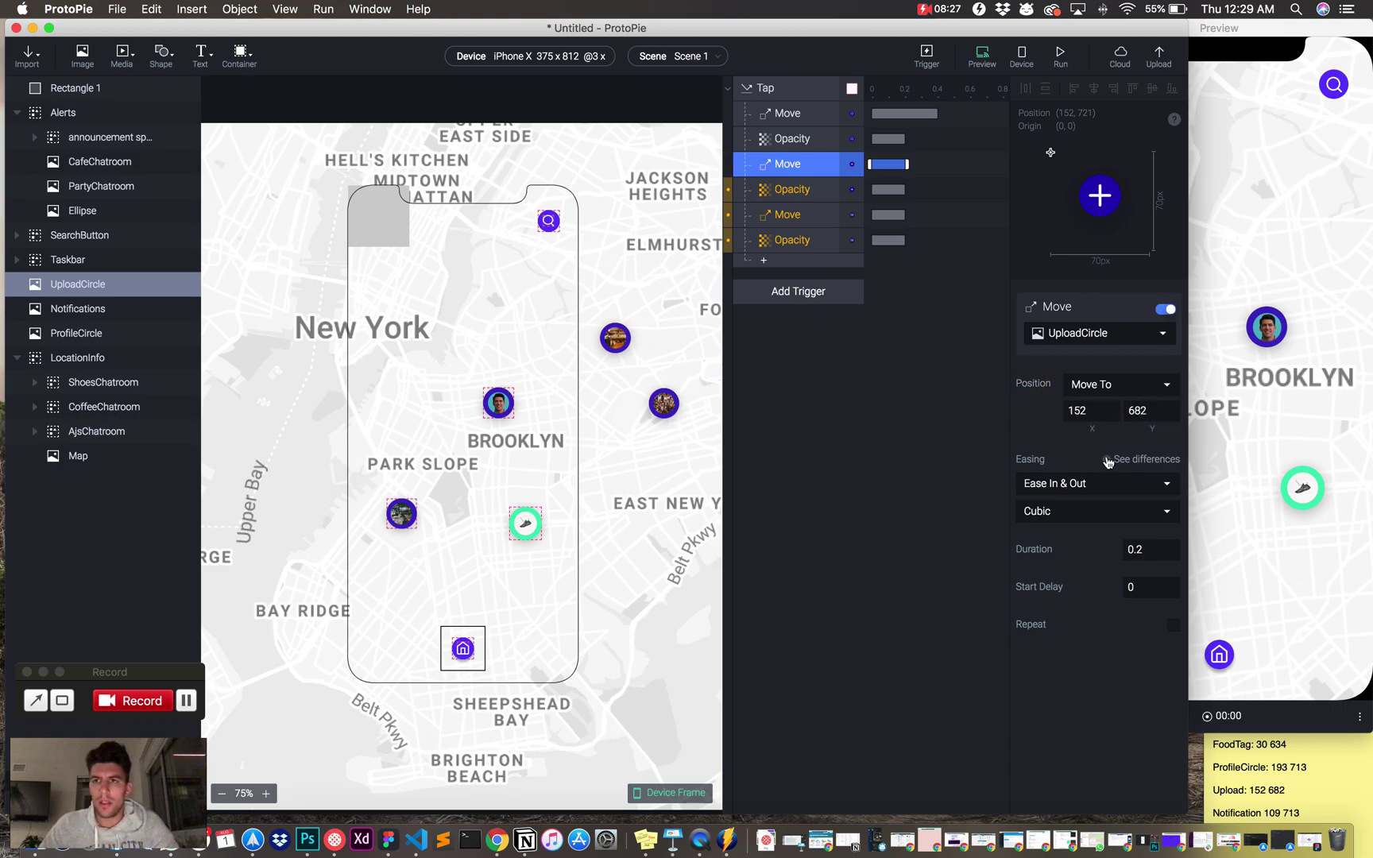
click(1146, 555)
text(4)
key(Return)
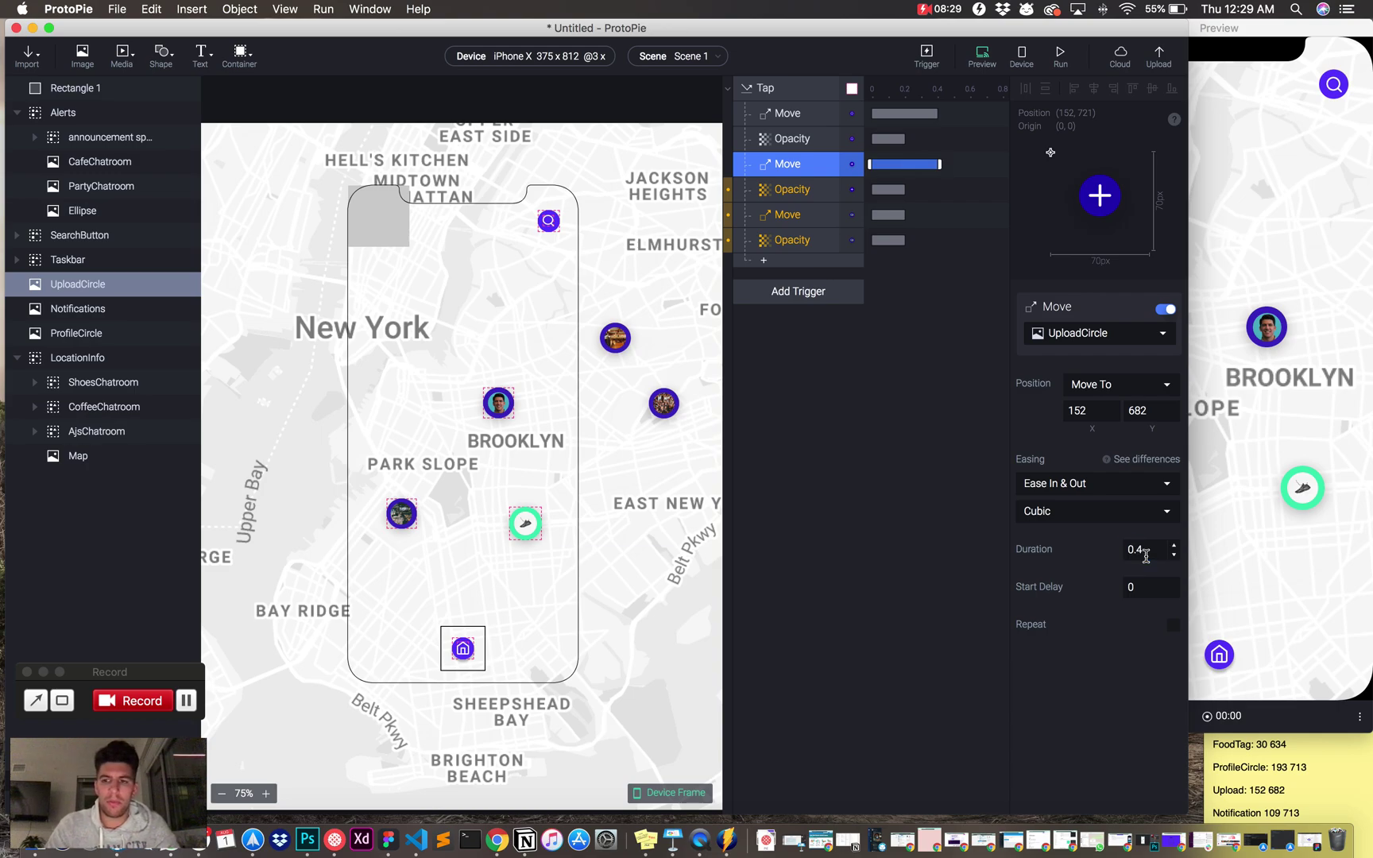
click(815, 191)
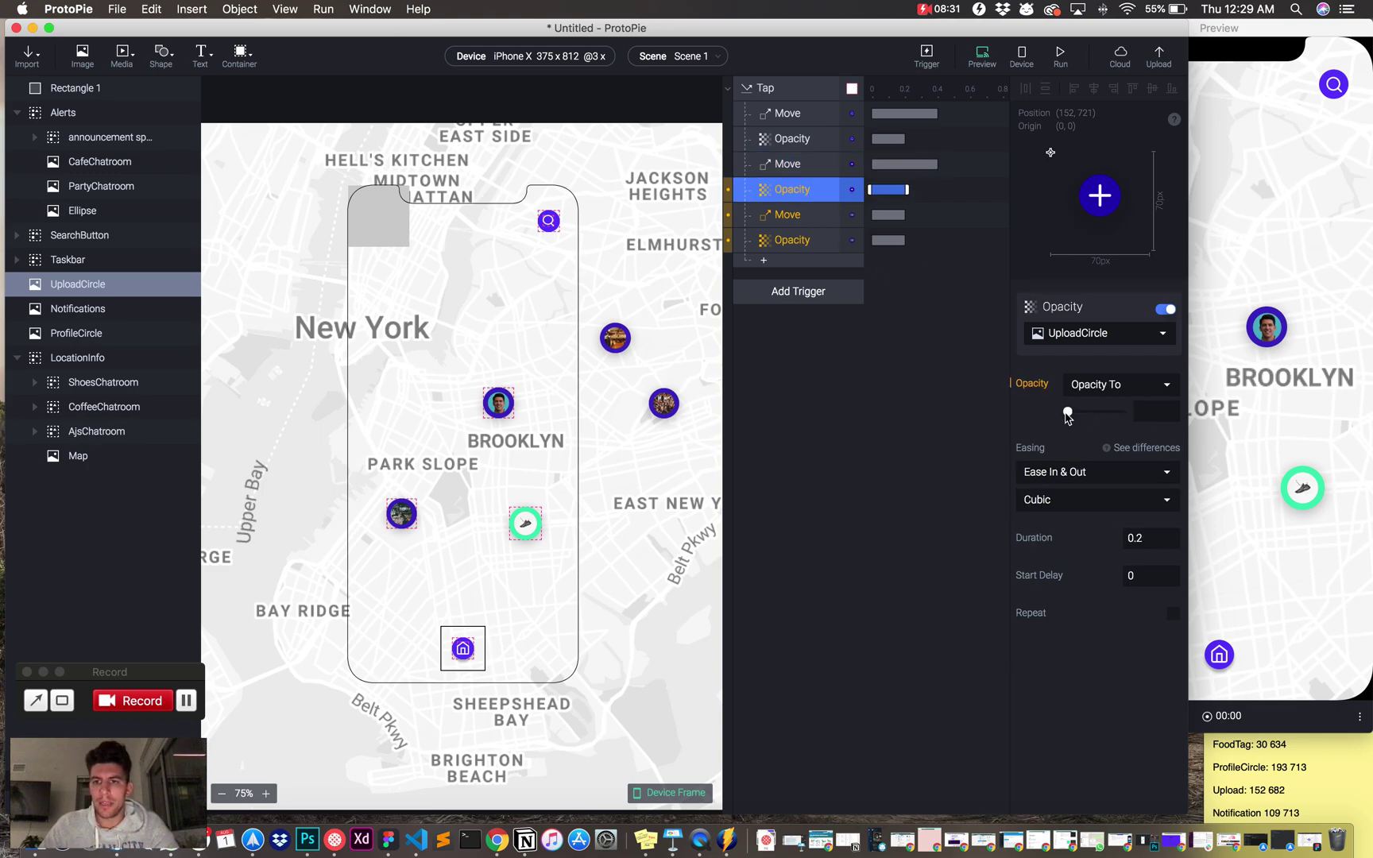
Set the ProfileCircle Move to 193, 713 over 0.4 s
click(794, 216)
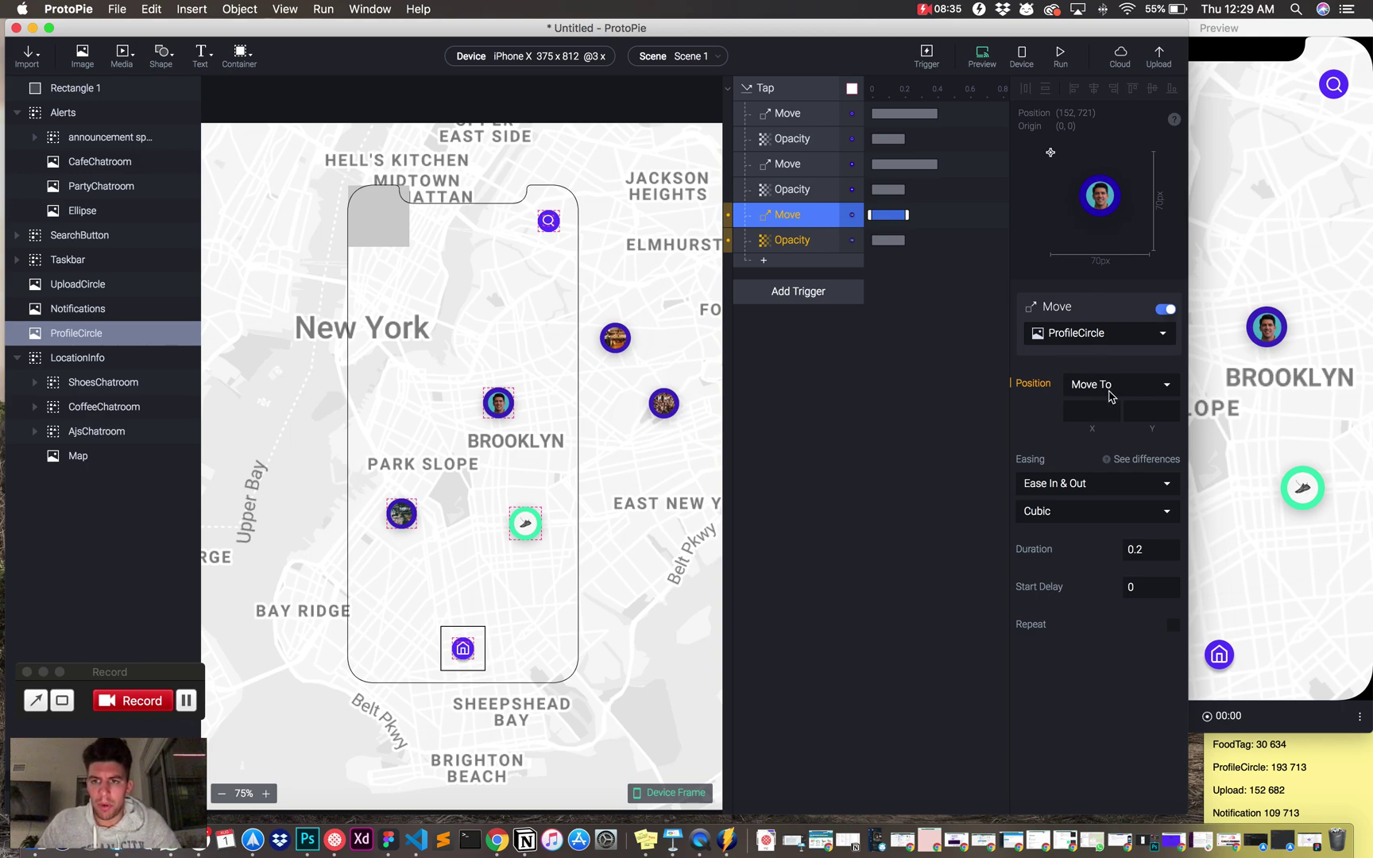
click(1093, 411)
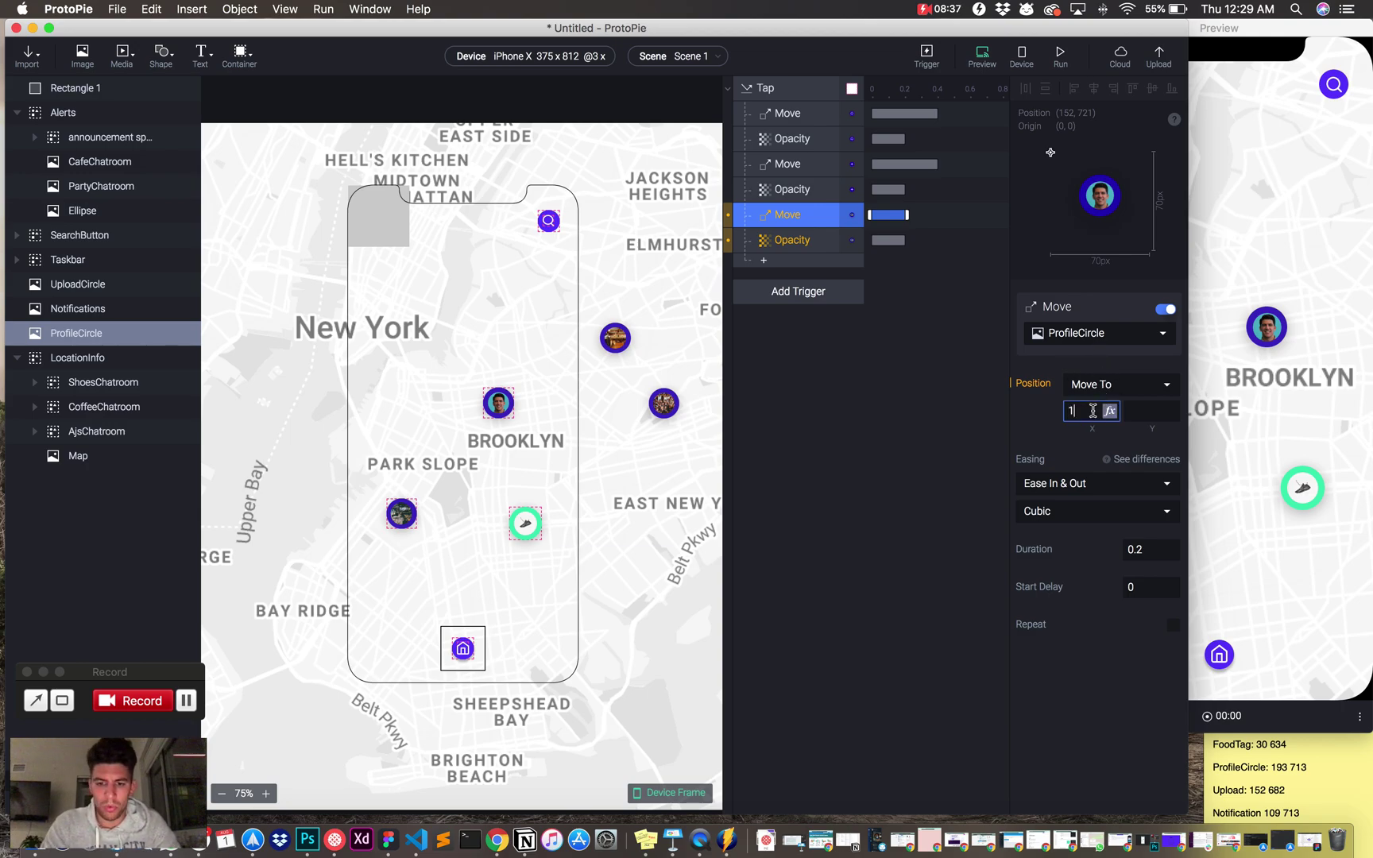
key(Tab)
key(Return)
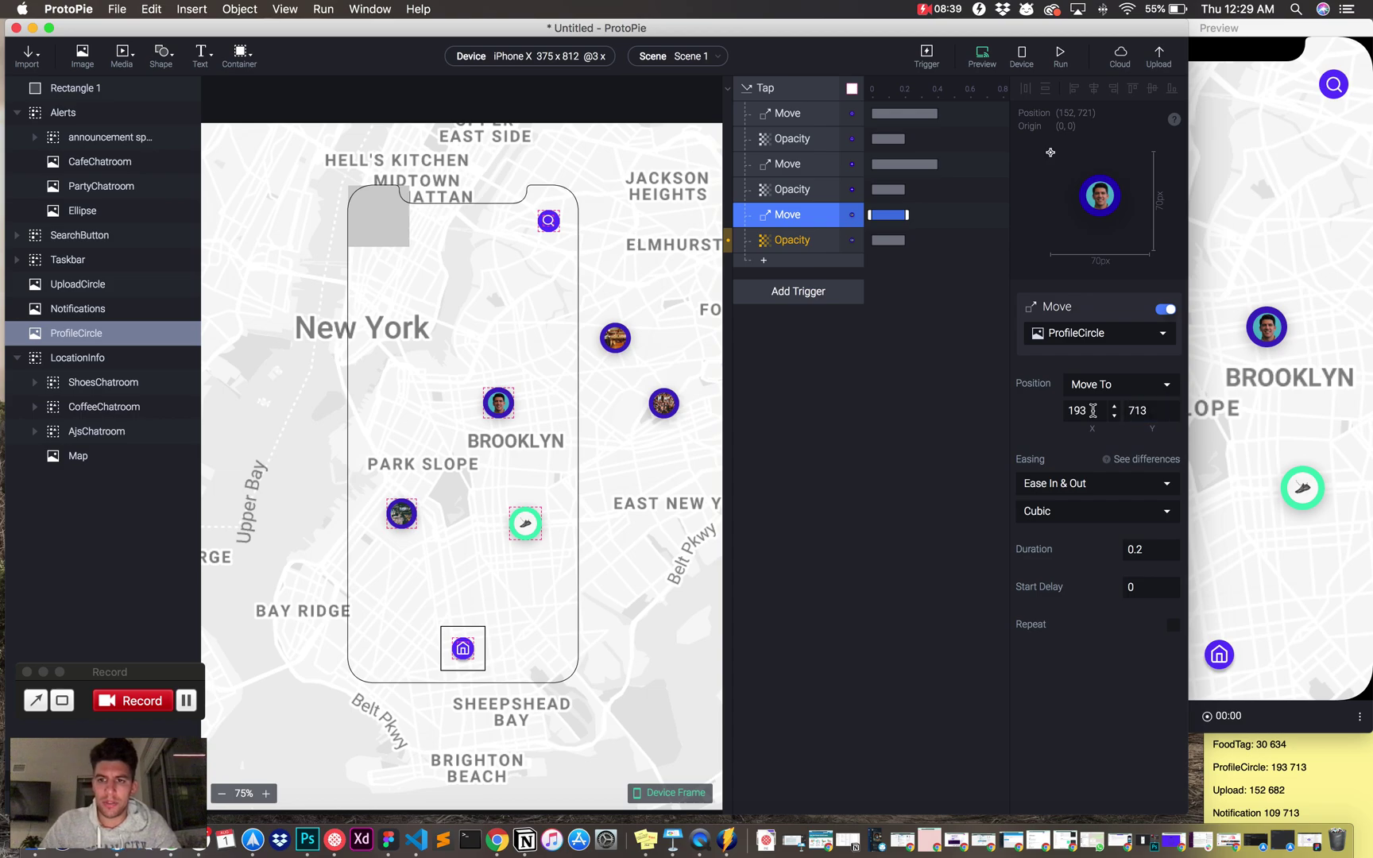
double_click(1138, 548)
text(0.4)
key(Return)
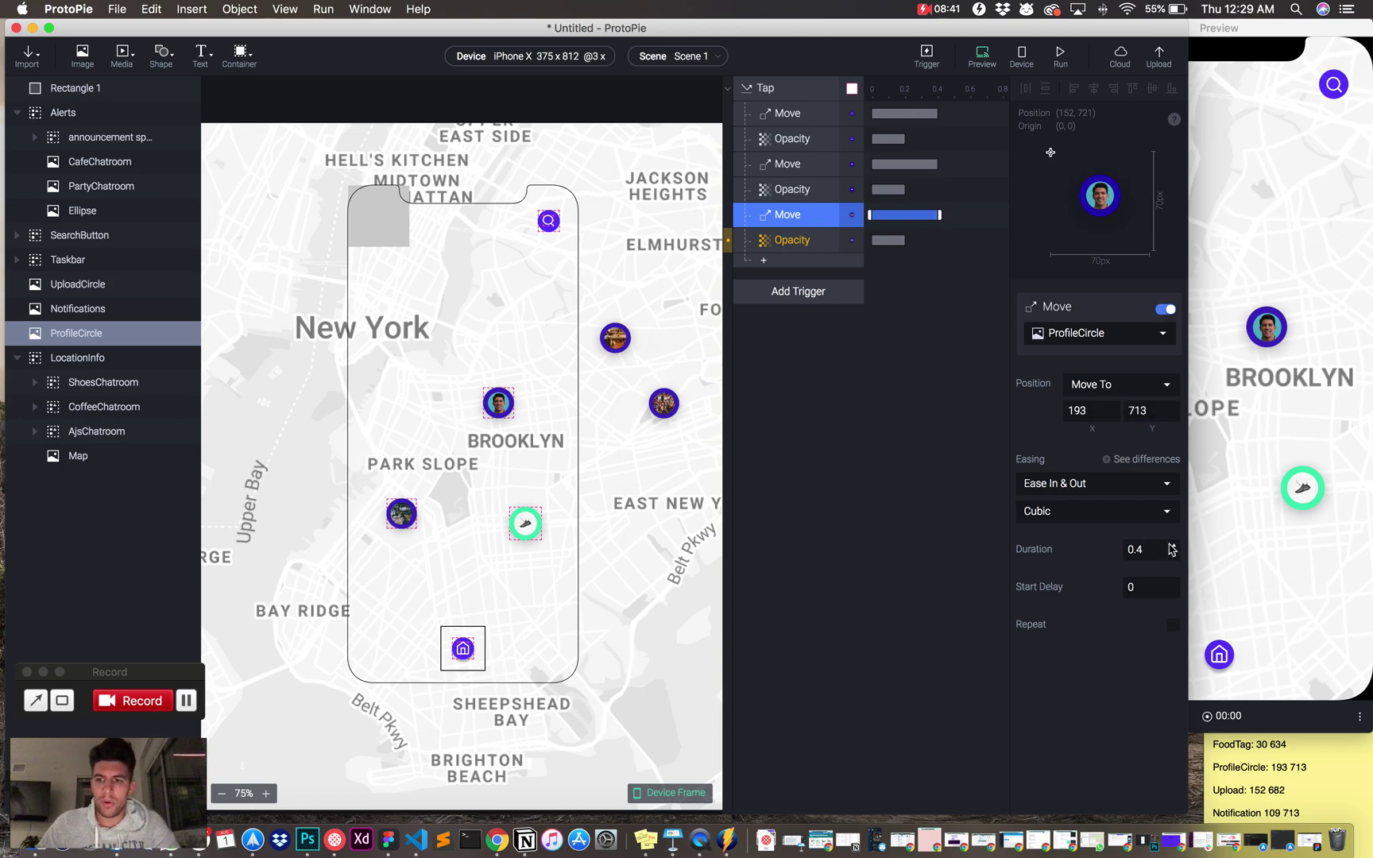
Fade ProfileCircle to opacity 100 over 0.3 s
click(791, 240)
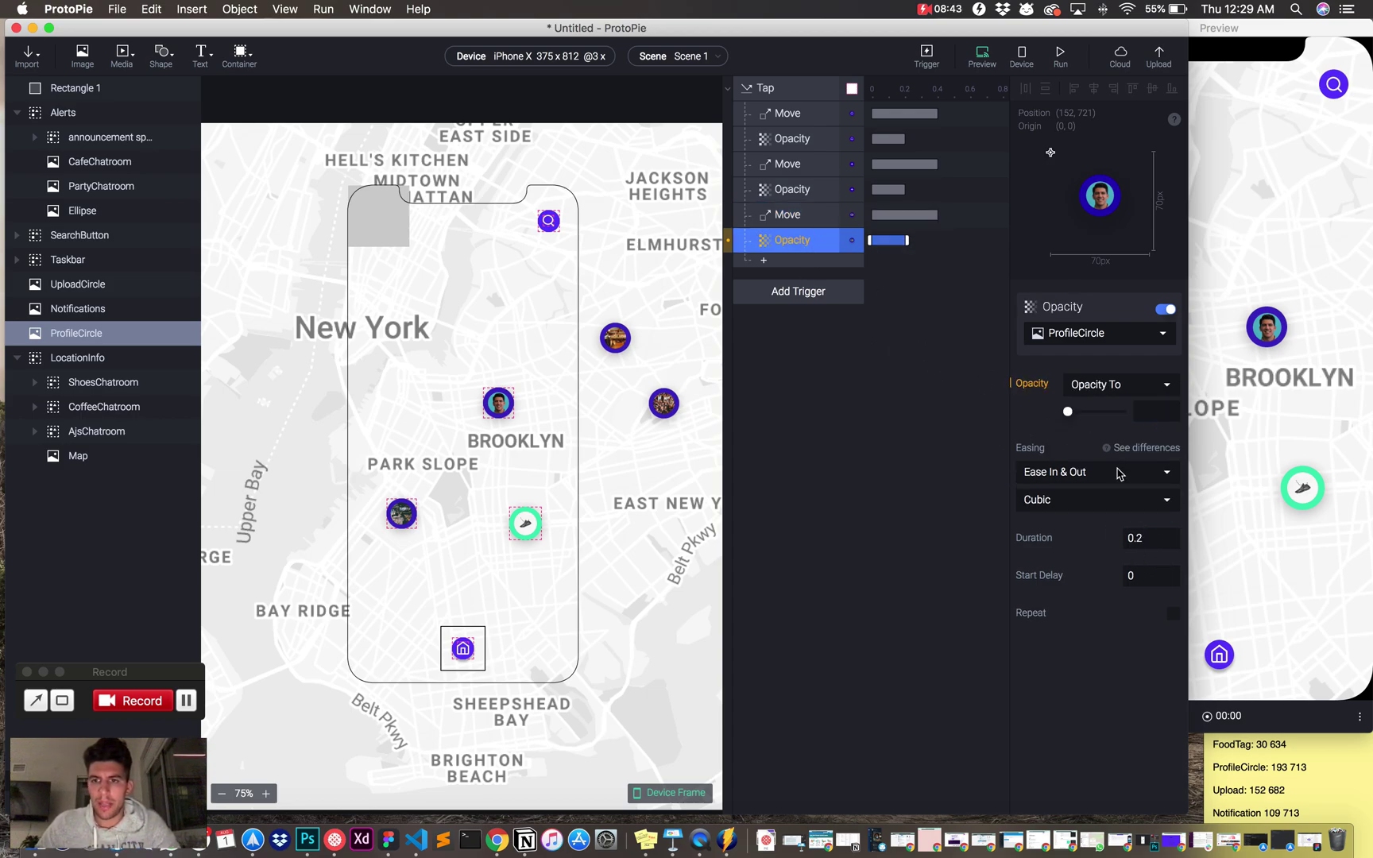
drag(1069, 413, 1178, 435)
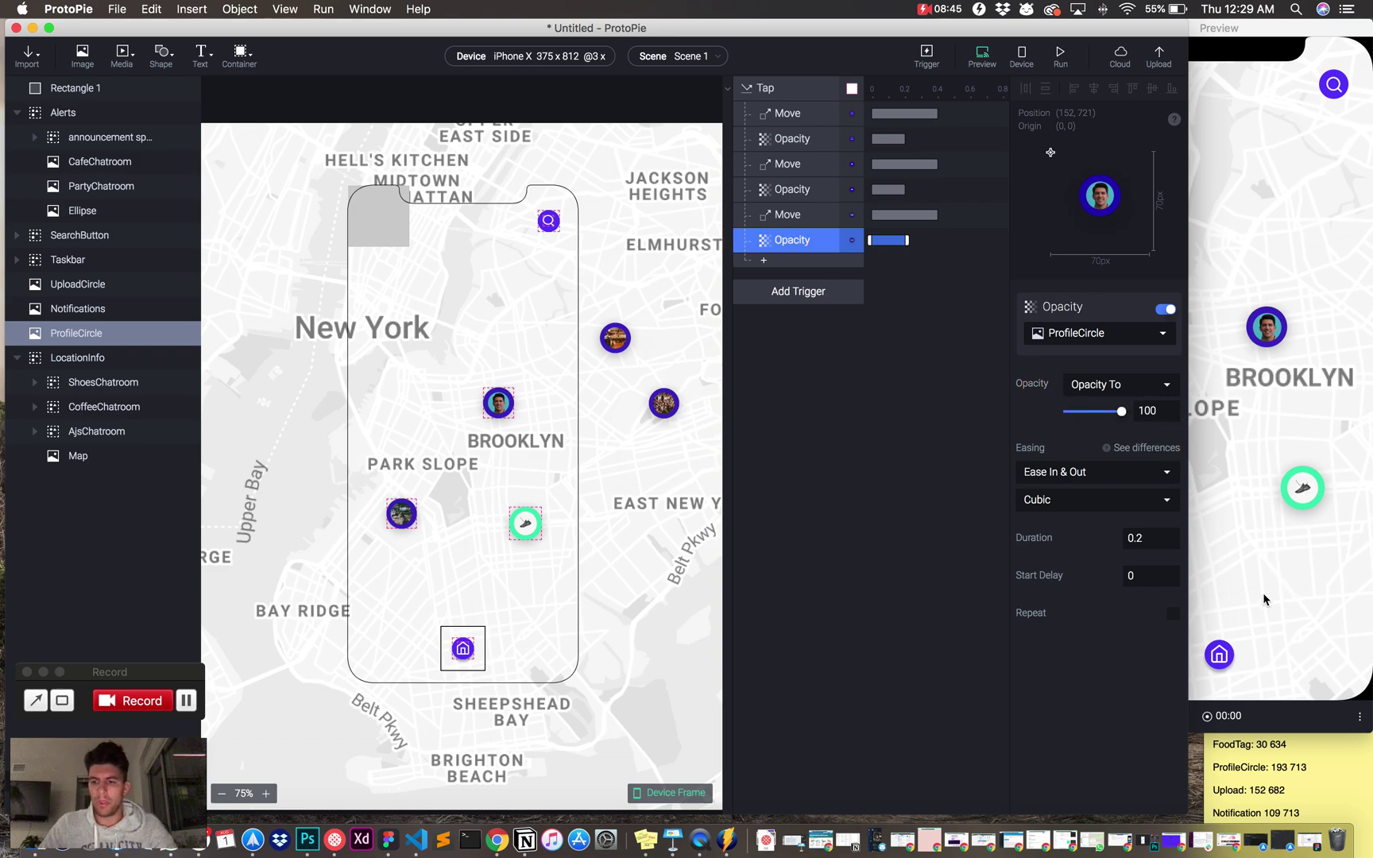
click(1150, 536)
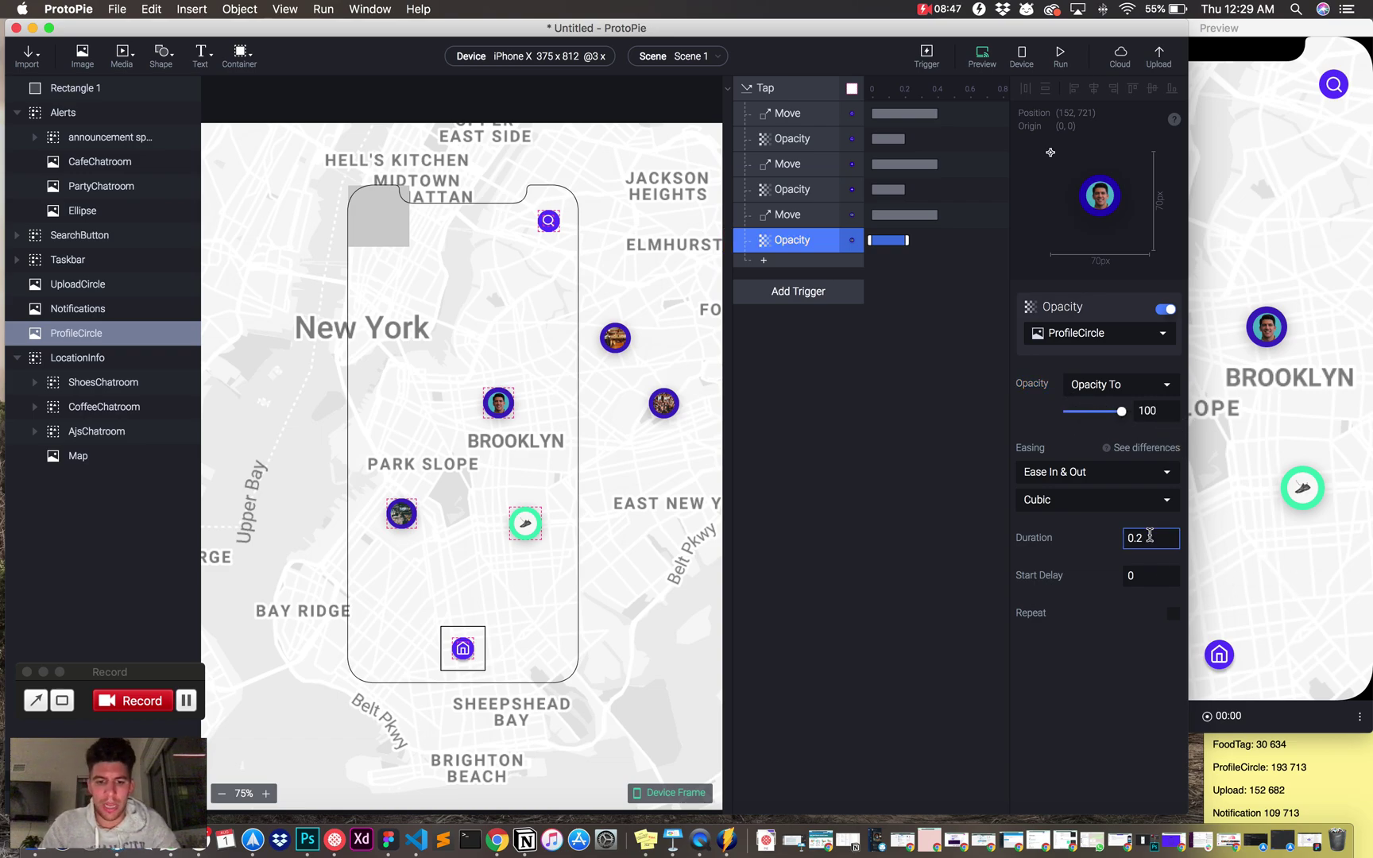
key(BackSpace)
text(3)
key(Return)
Set the UploadCircle and Notifications fade durations to 0.3 s and preview the result
click(805, 169)
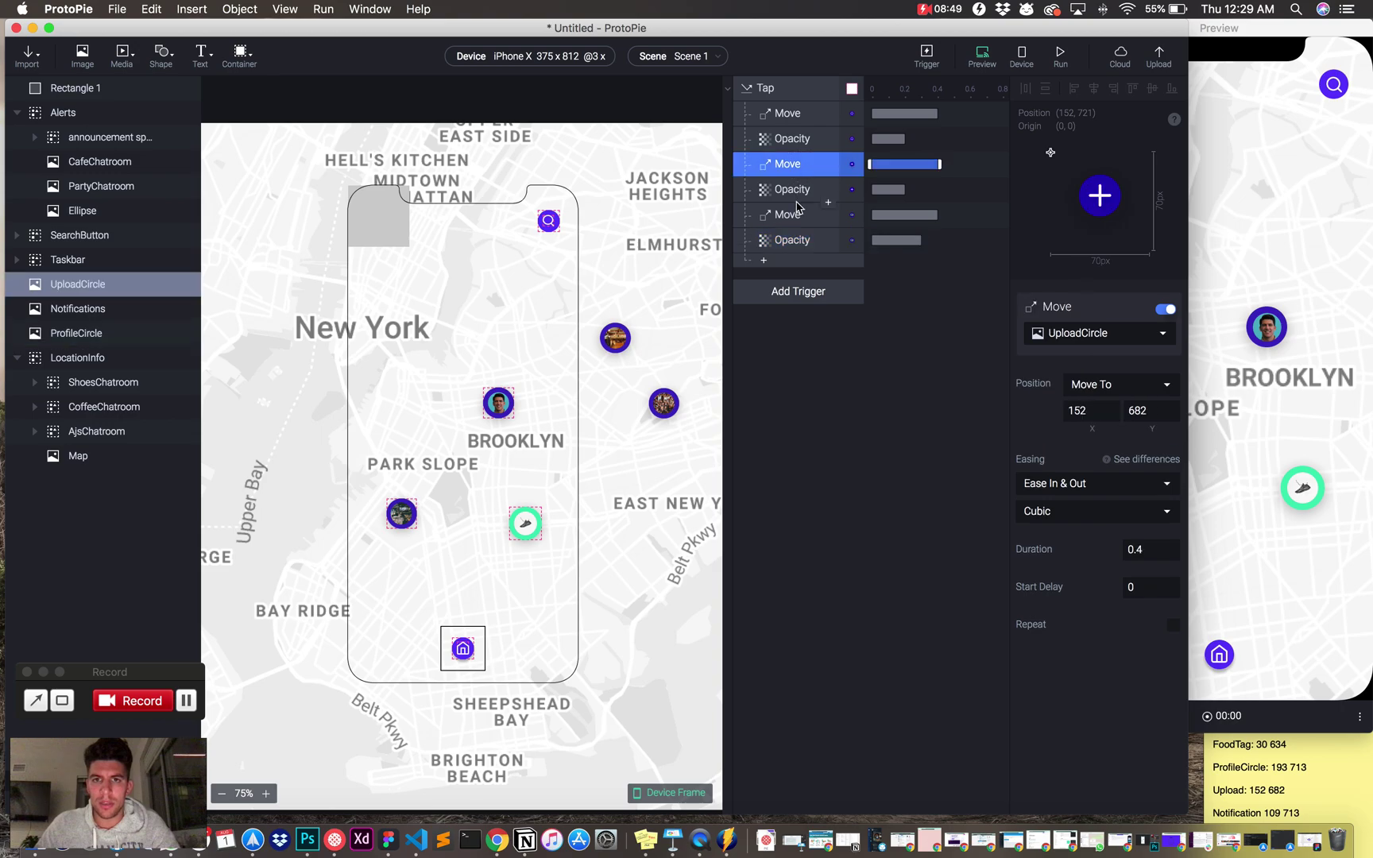
click(798, 194)
super+click(798, 142)
click(1147, 540)
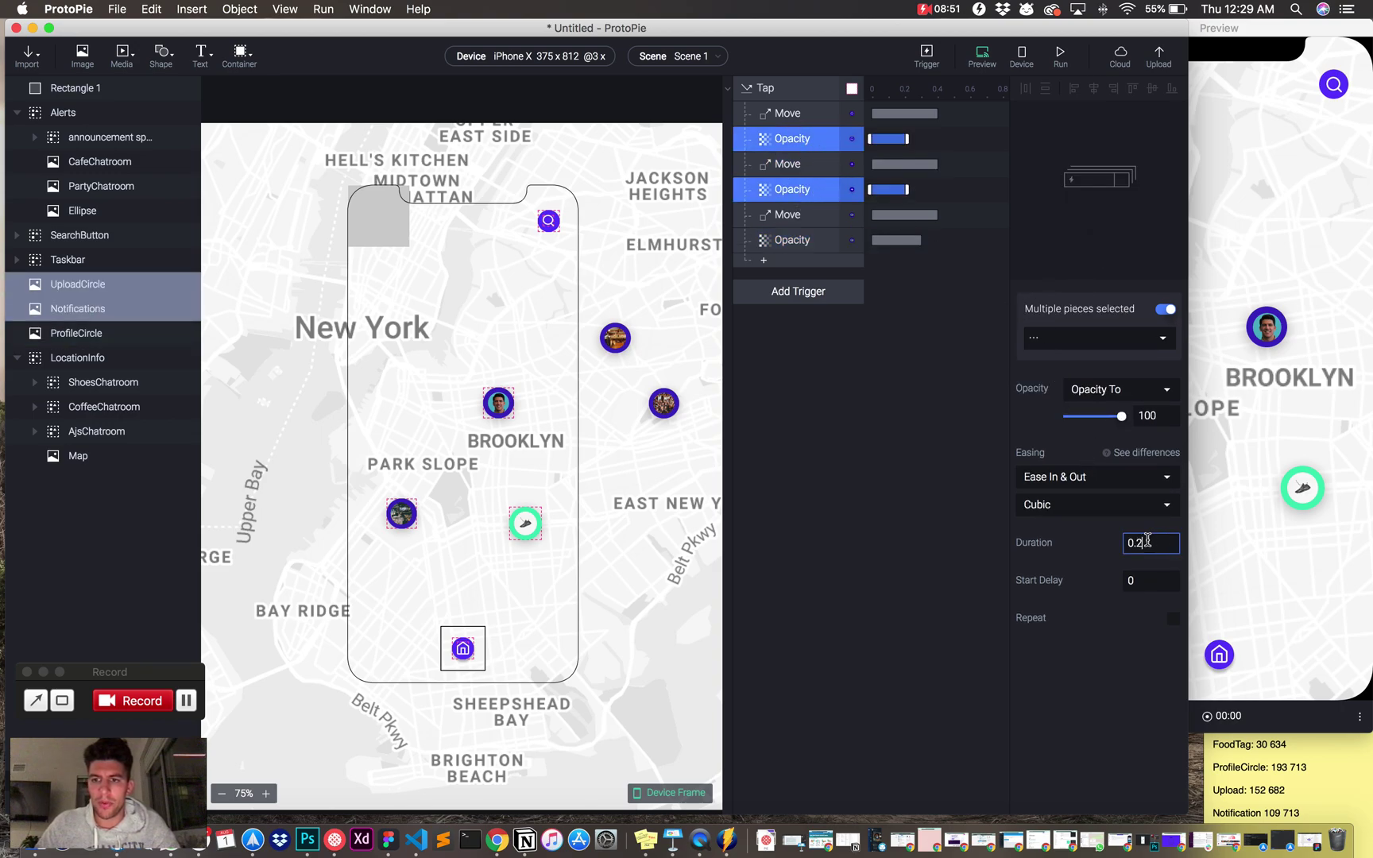
text(3)
key(Return)
click(1259, 588)
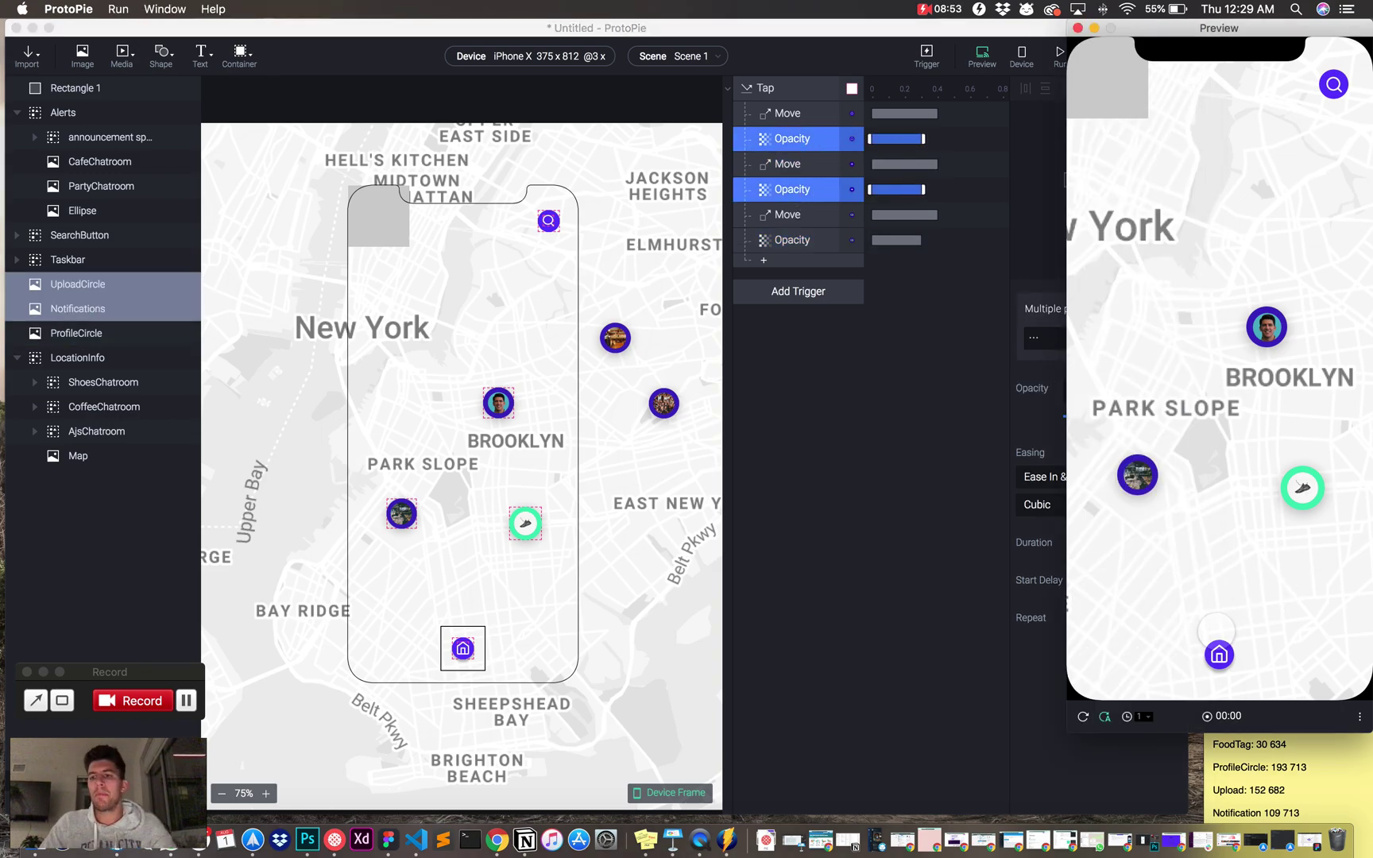
Delete the grey Rectangle 1 placeholder and tap home in the preview to test the pop-out icons
click(405, 248)
click(399, 239)
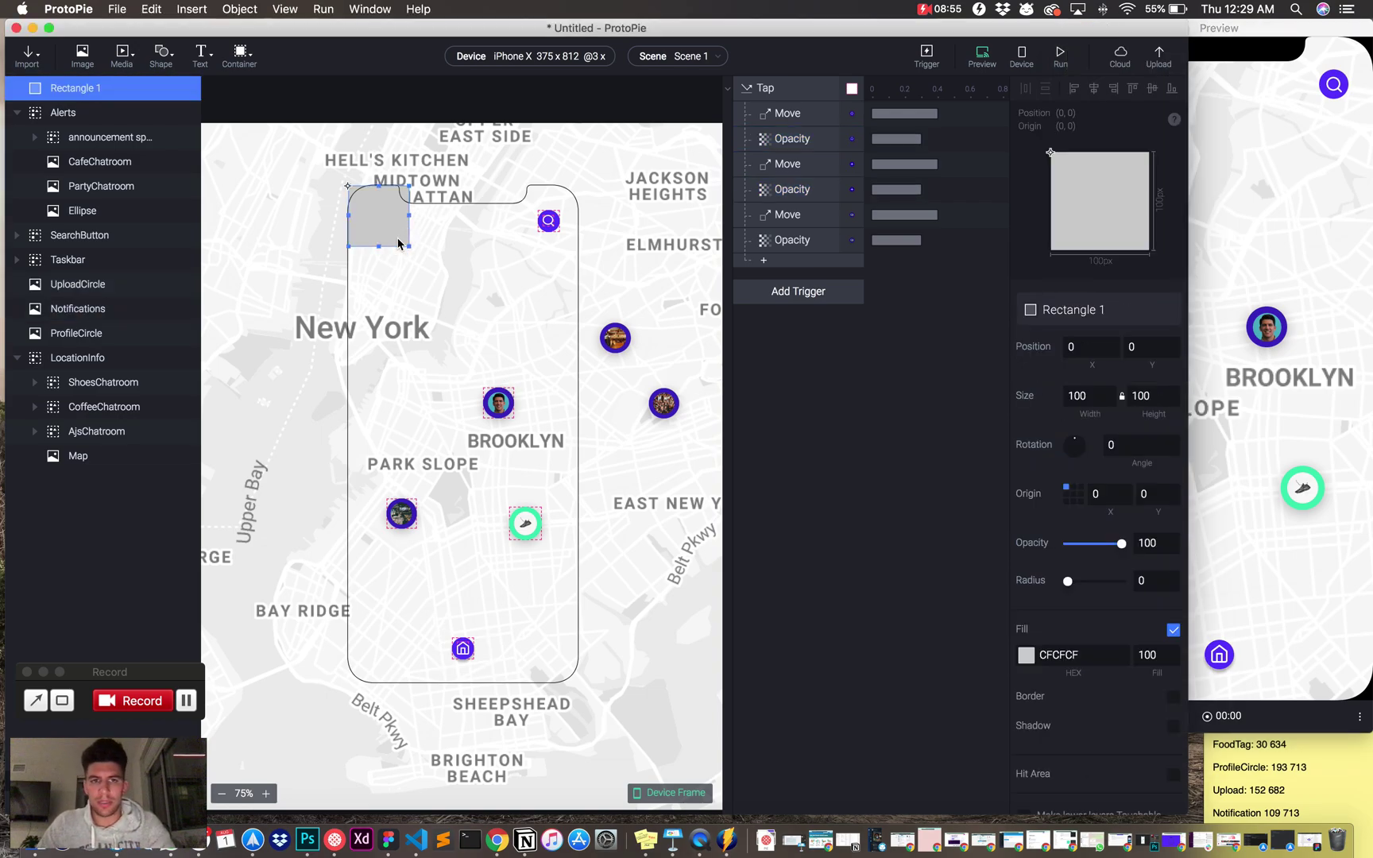
key(BackSpace)
click(1253, 544)
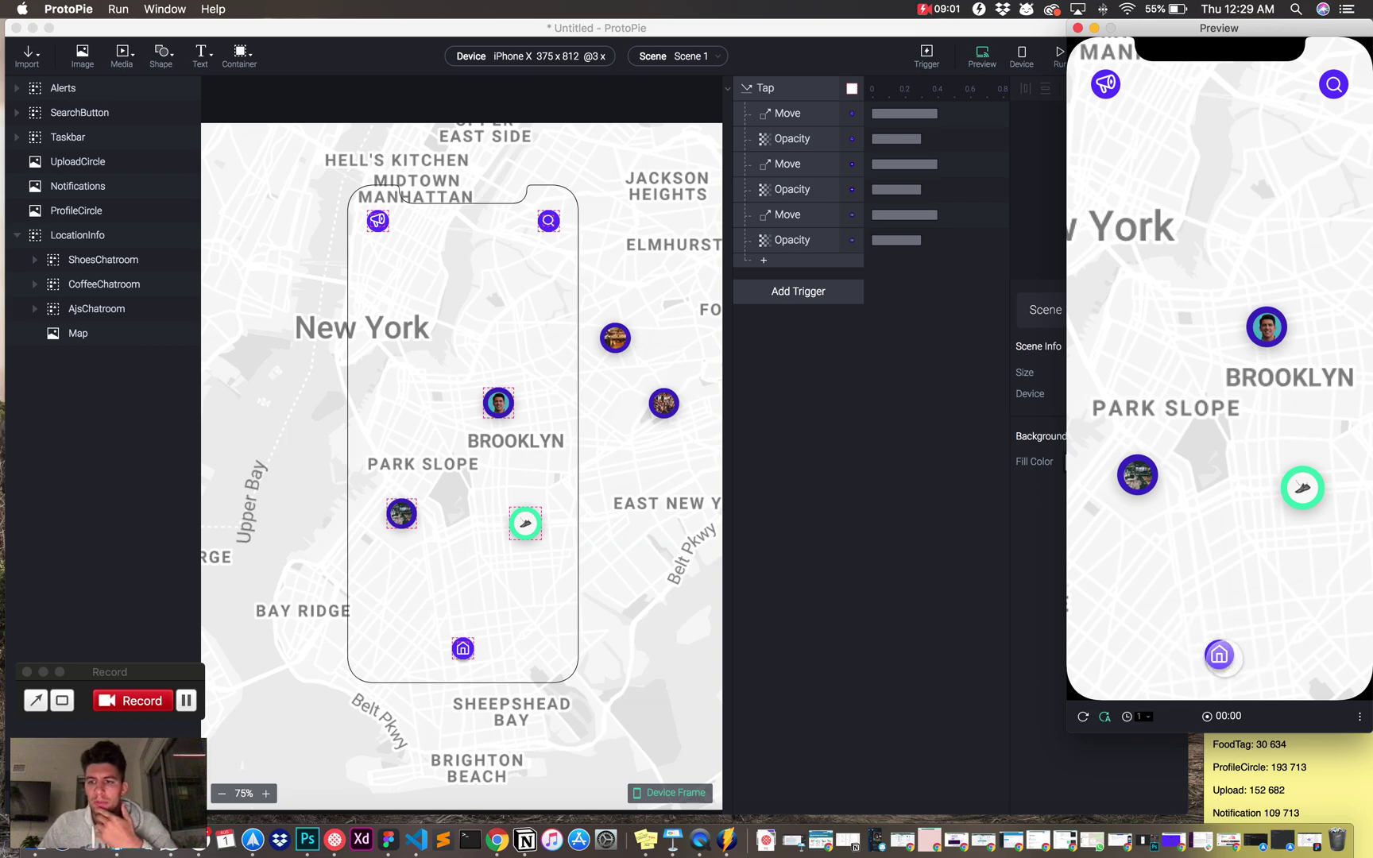
click(1219, 653)
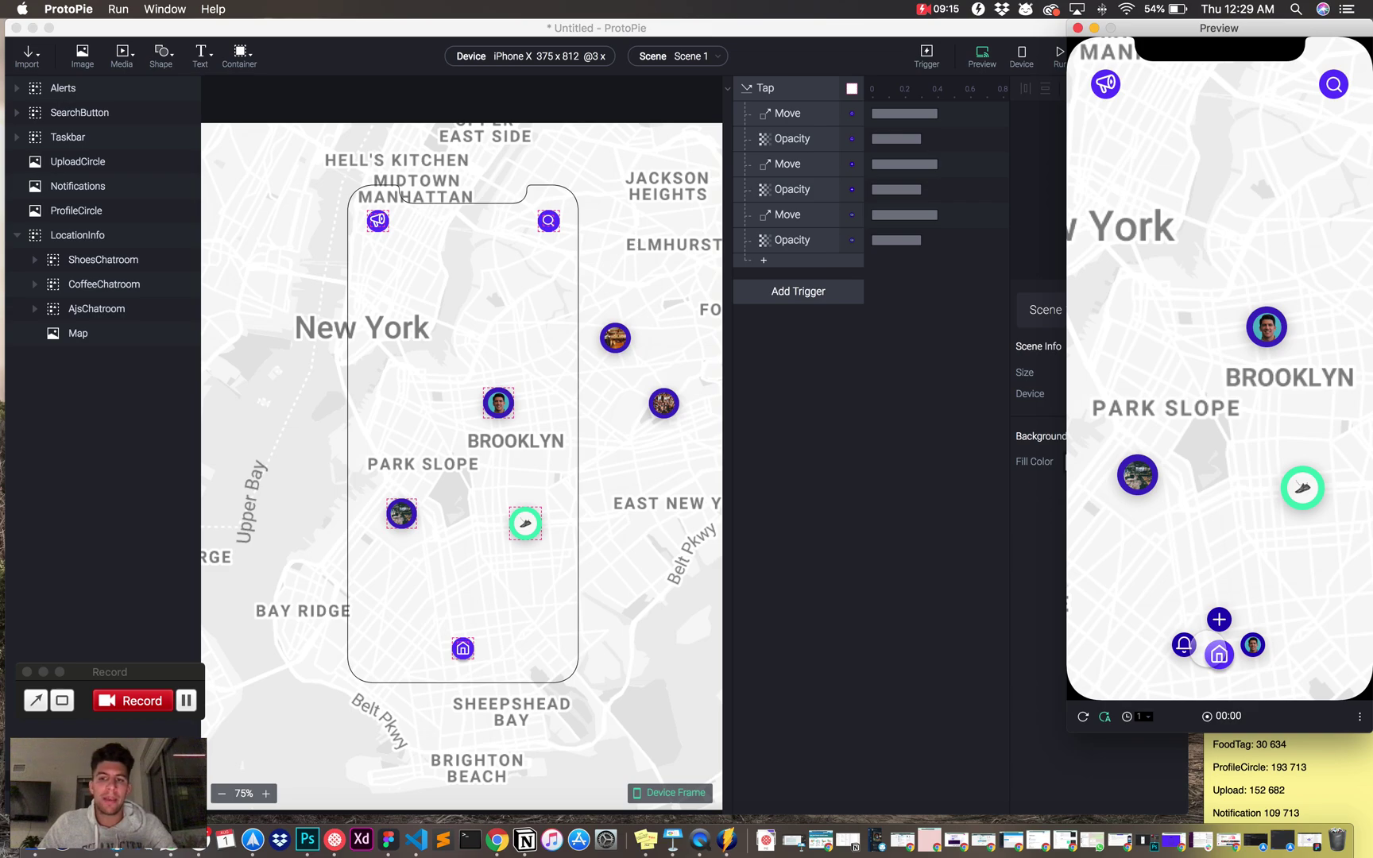
Add a Condition under Tap, paste in Move and Opacity responses, and reorder them to alternate
click(800, 267)
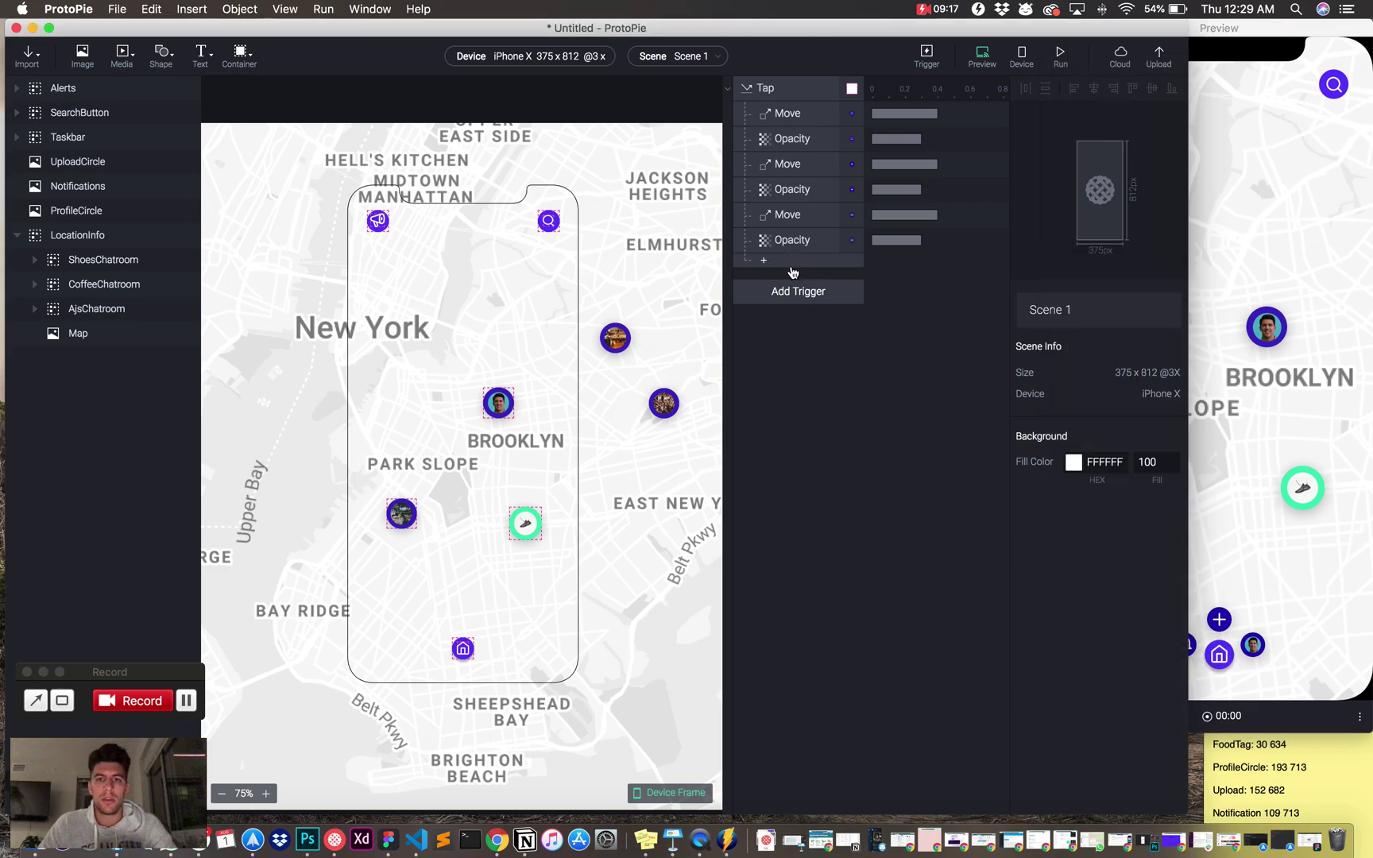
click(801, 268)
click(865, 561)
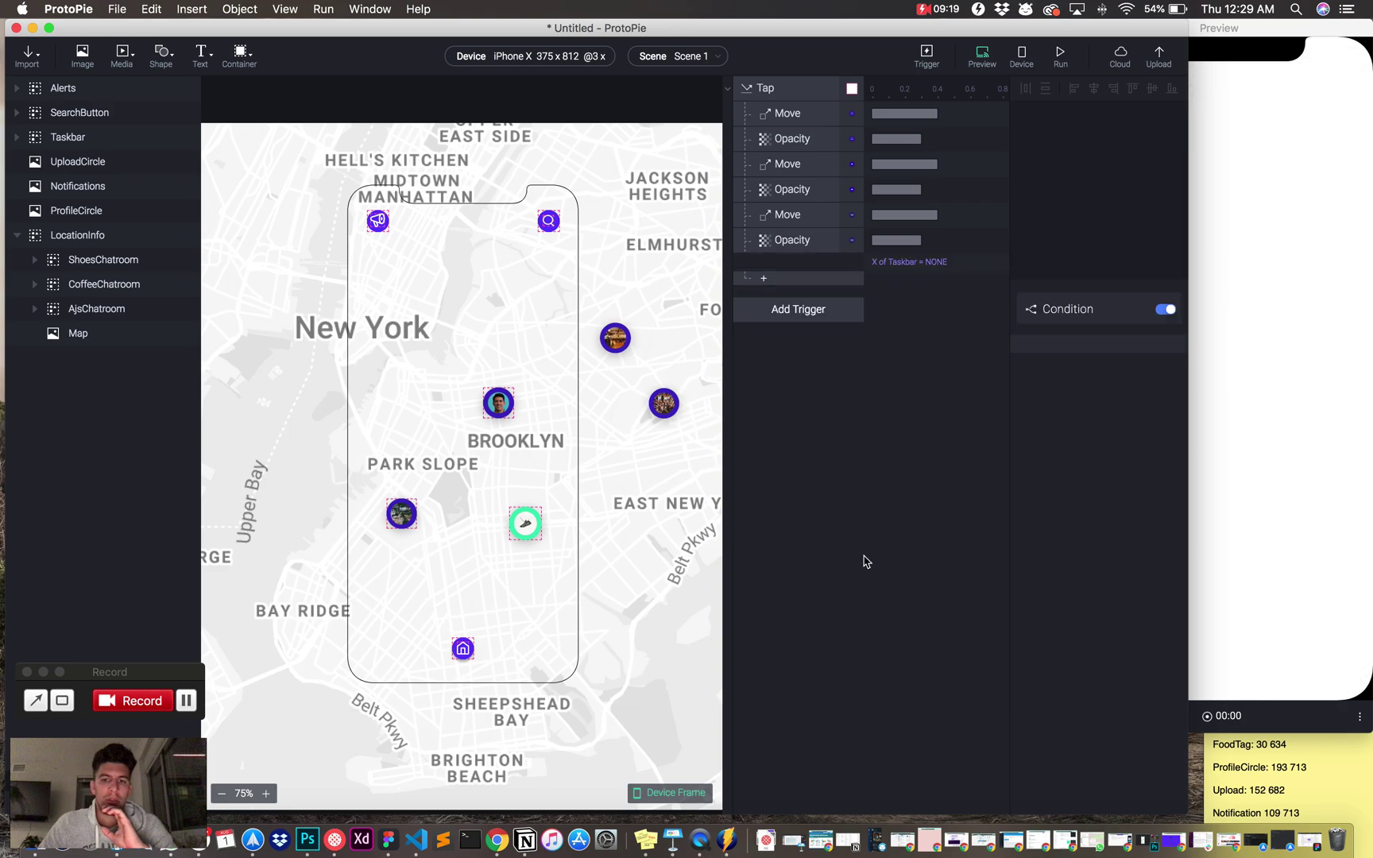
click(764, 279)
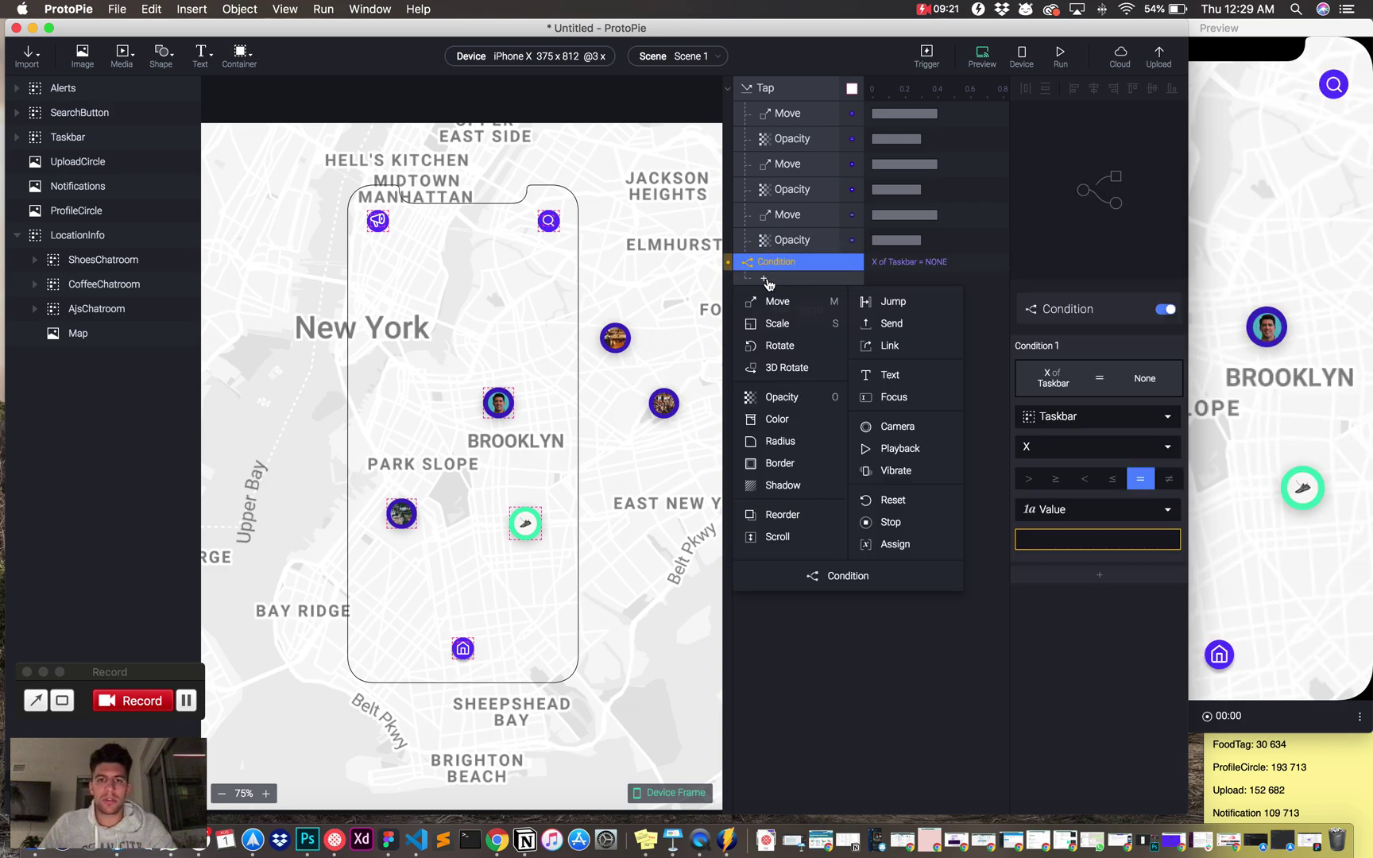
click(771, 283)
key(super+v)
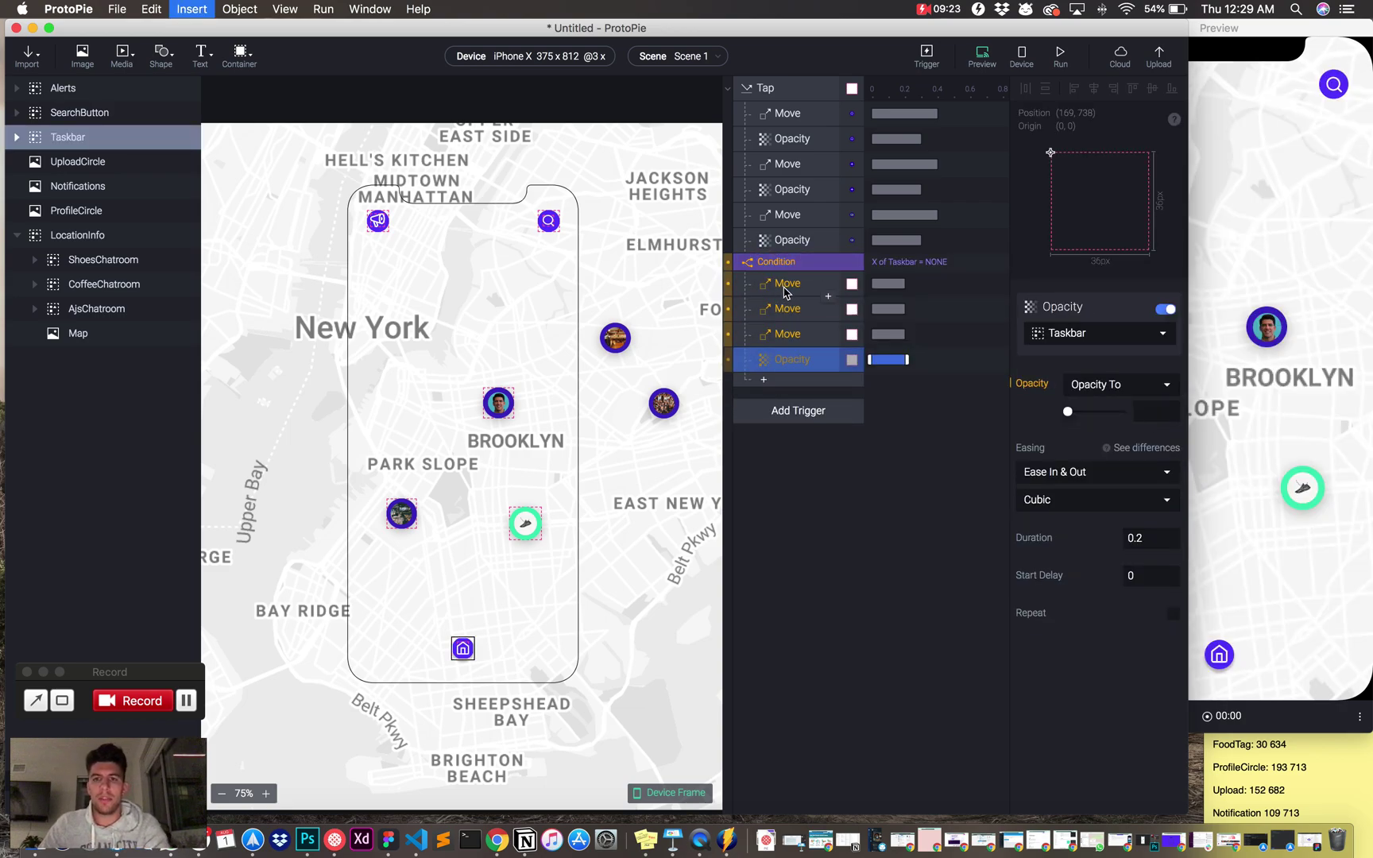
drag(794, 362, 795, 308)
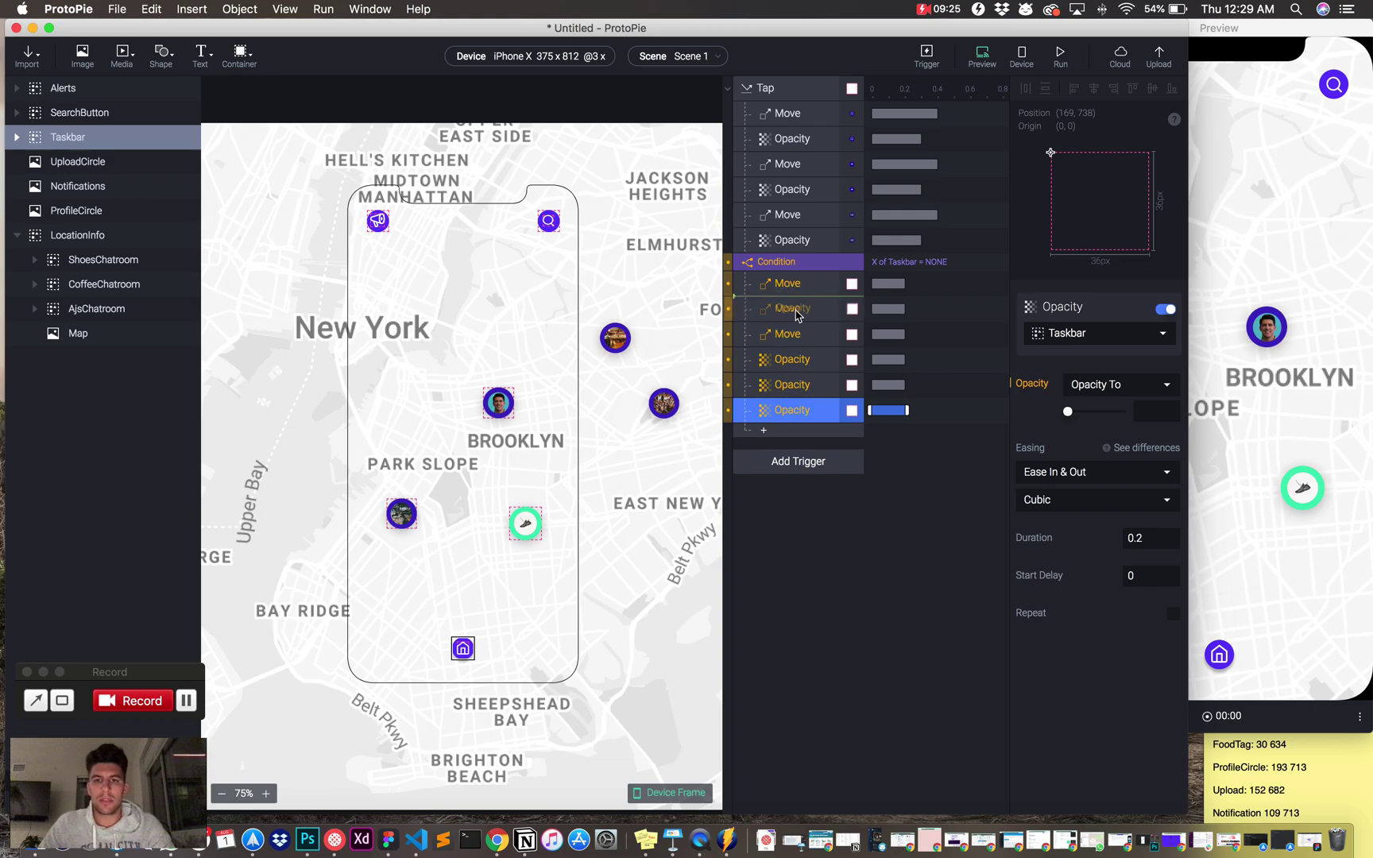
drag(798, 384, 795, 359)
Target the first Move and Opacity pair at Notifications
click(794, 410)
click(795, 283)
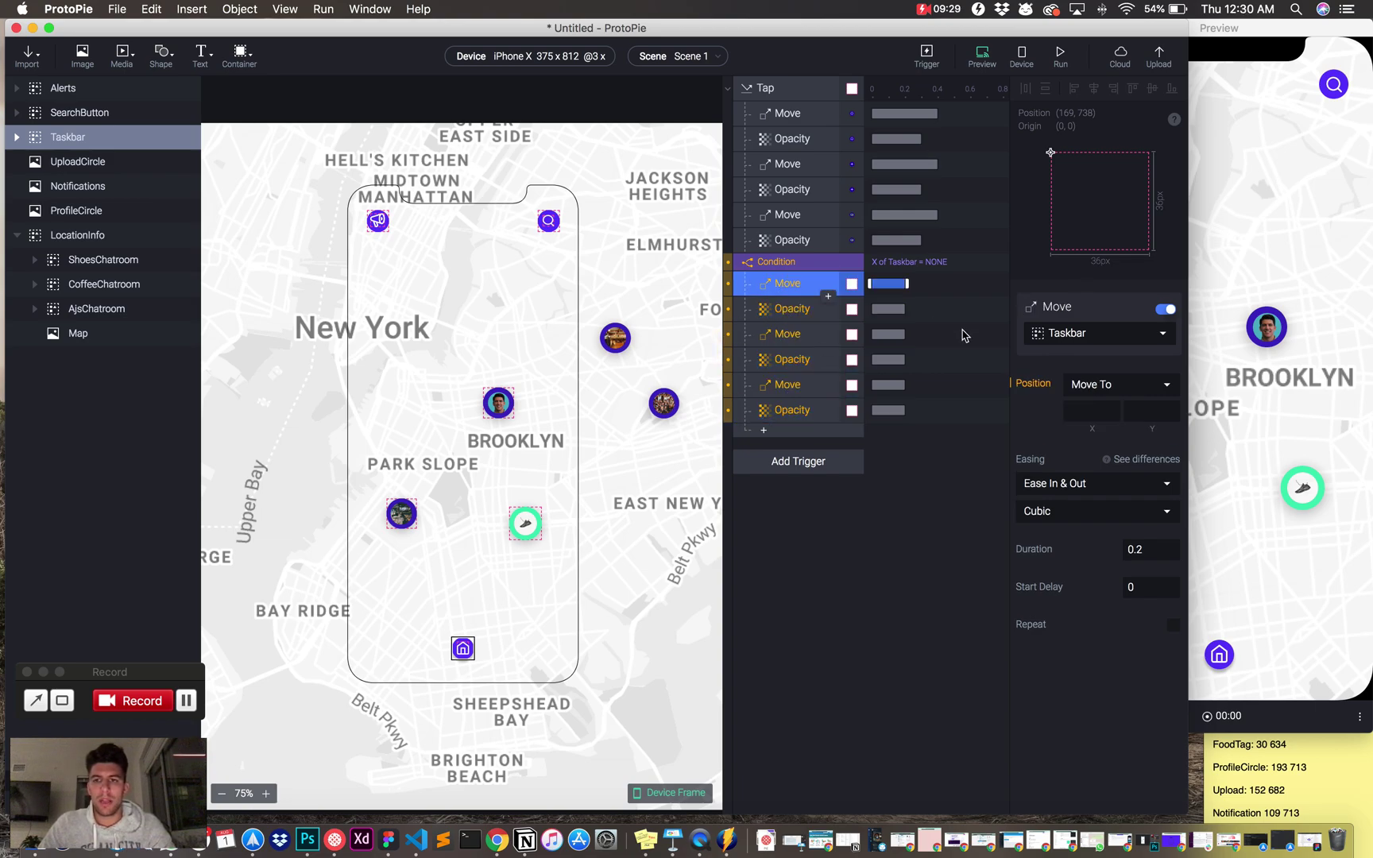
click(1067, 335)
text(notif)
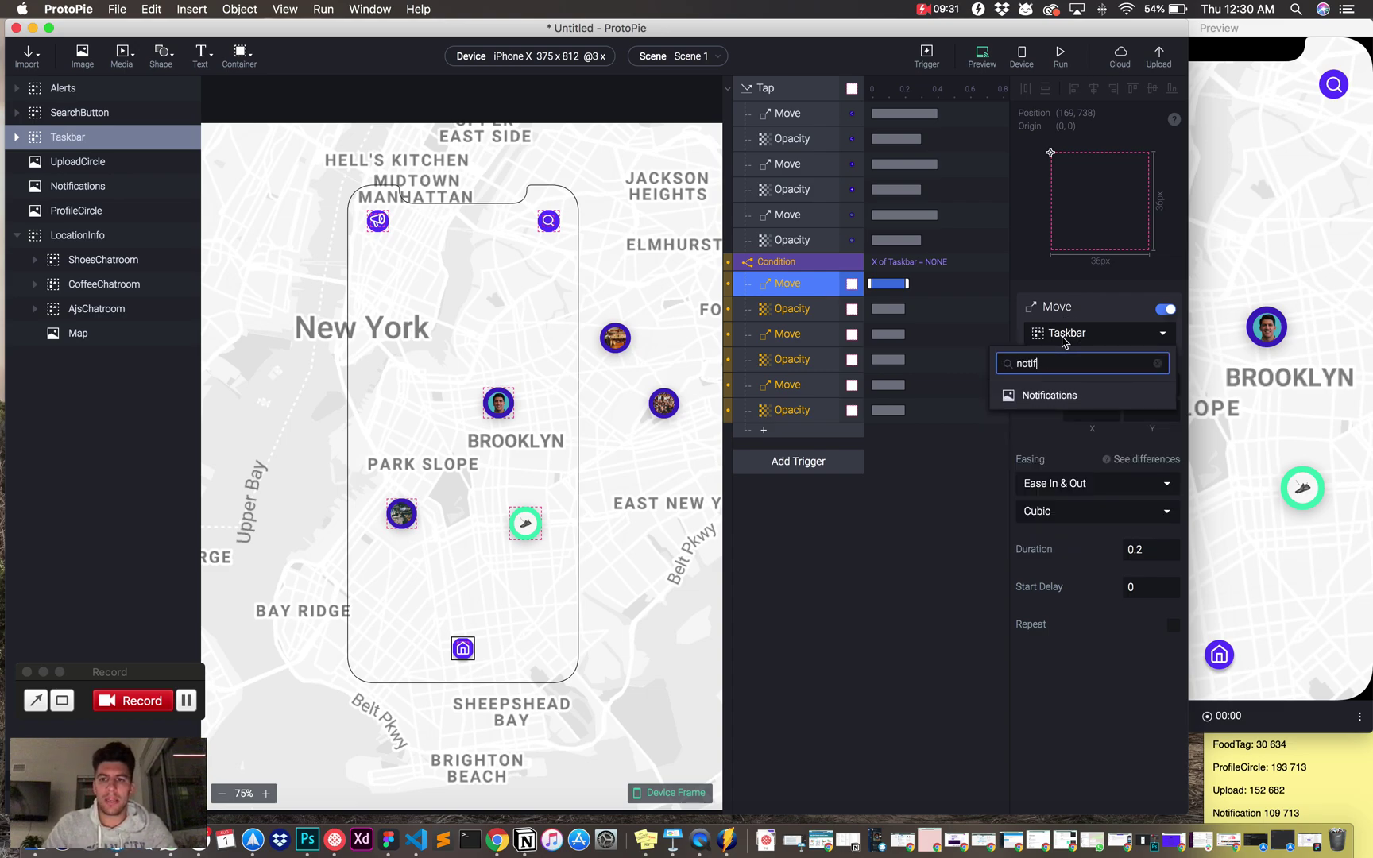
click(1065, 391)
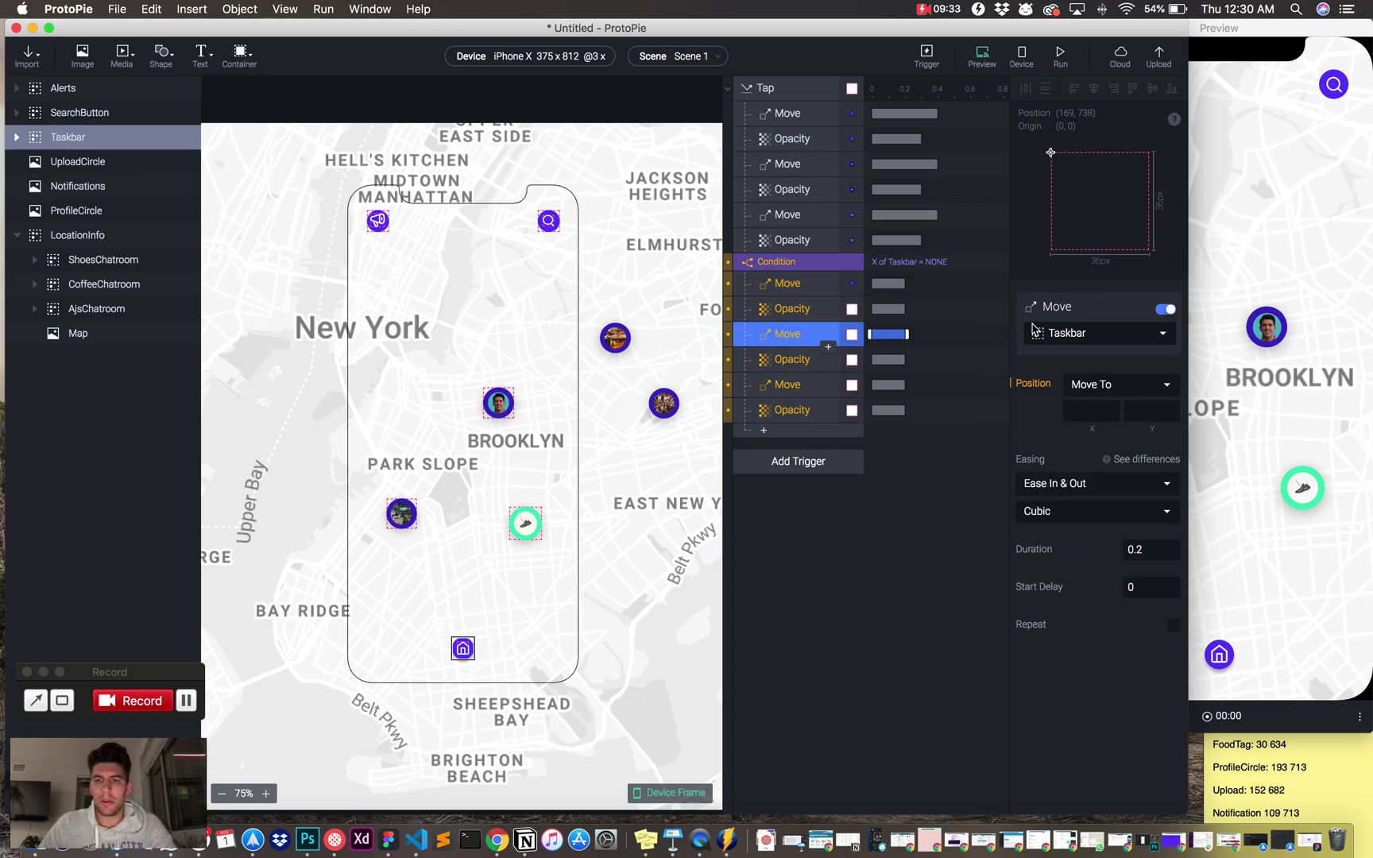
click(795, 308)
click(1042, 335)
text(not)
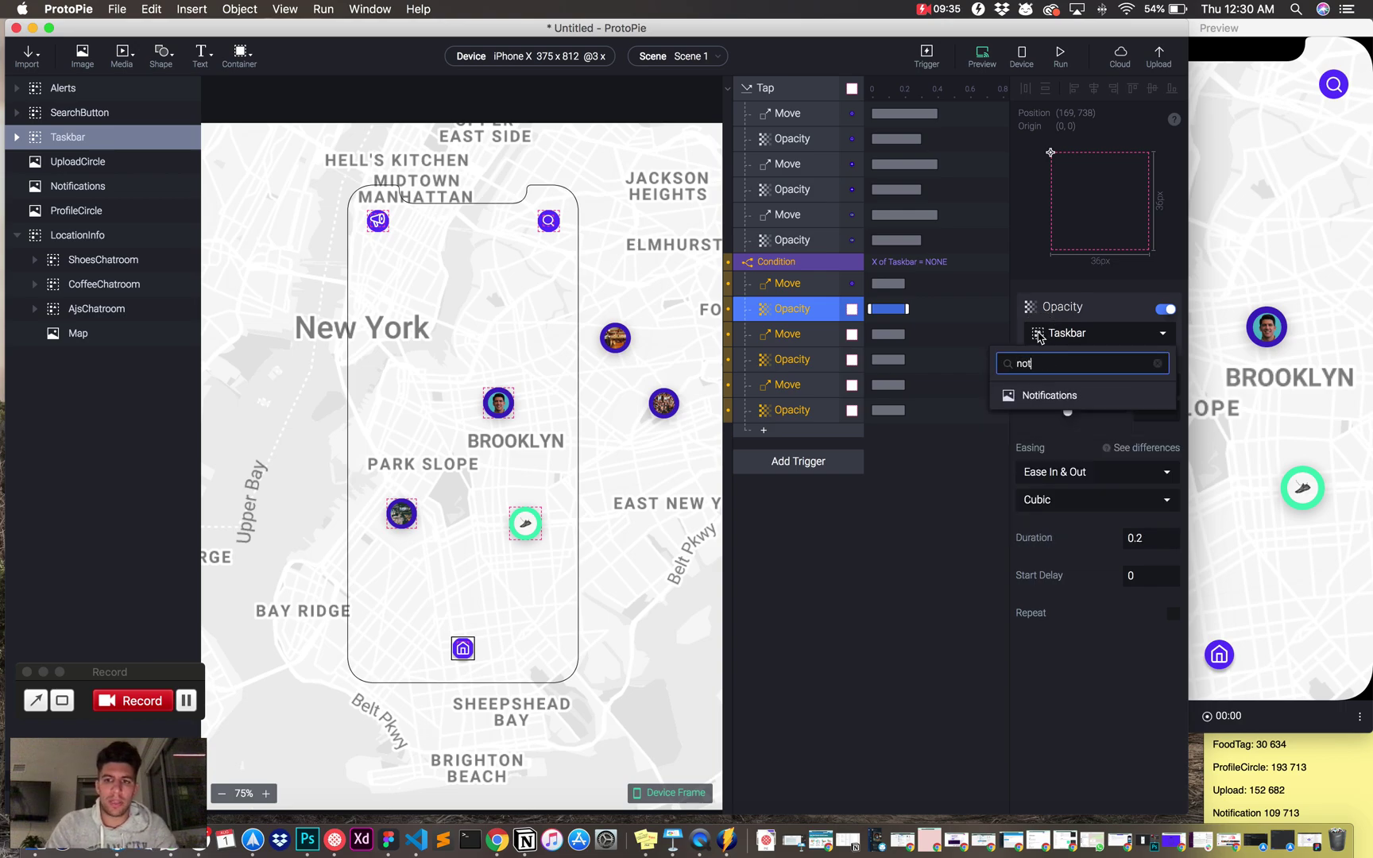
click(1039, 392)
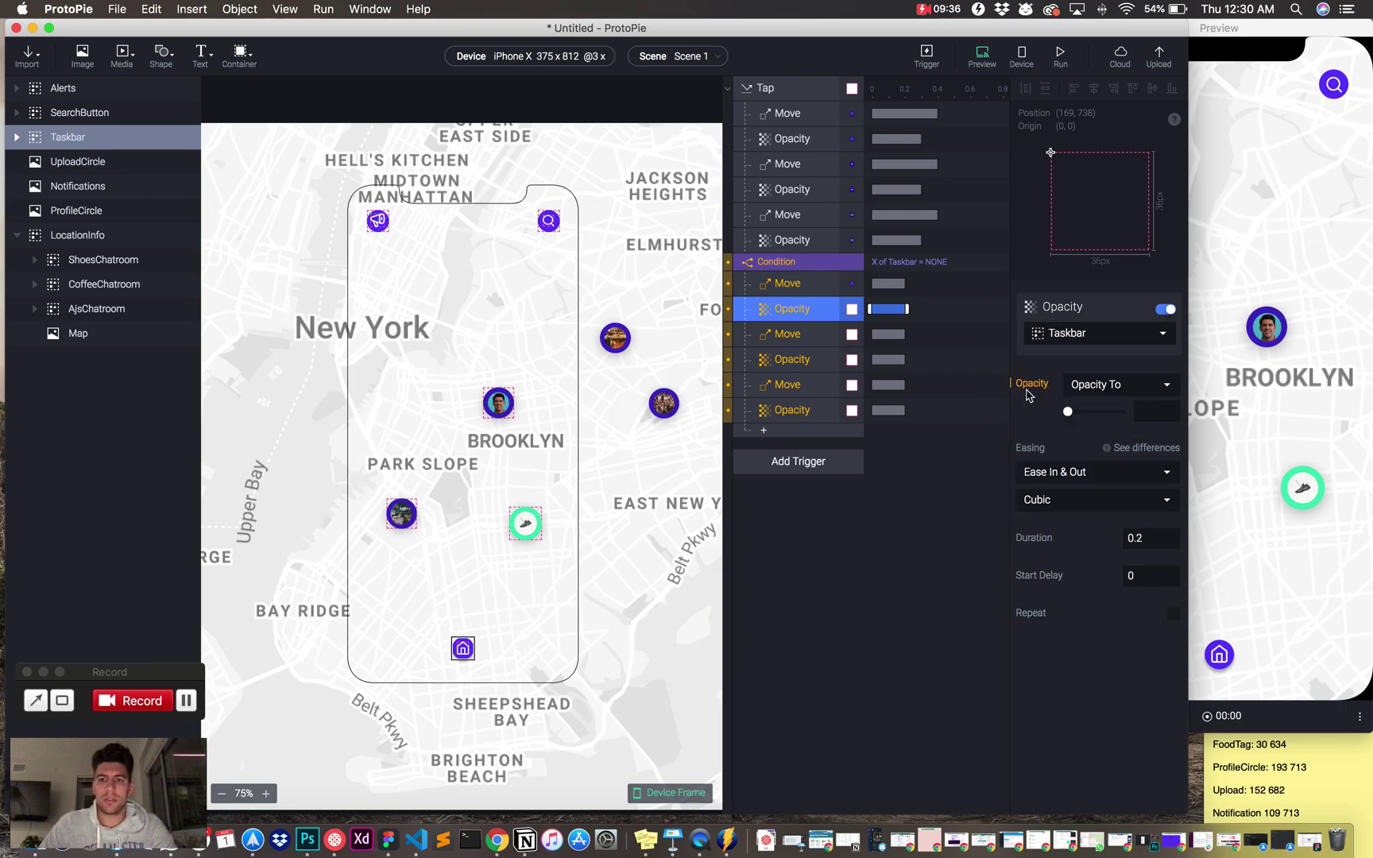
Target the second Move and Opacity pair at UploadCircle
click(791, 334)
click(1109, 332)
text(up)
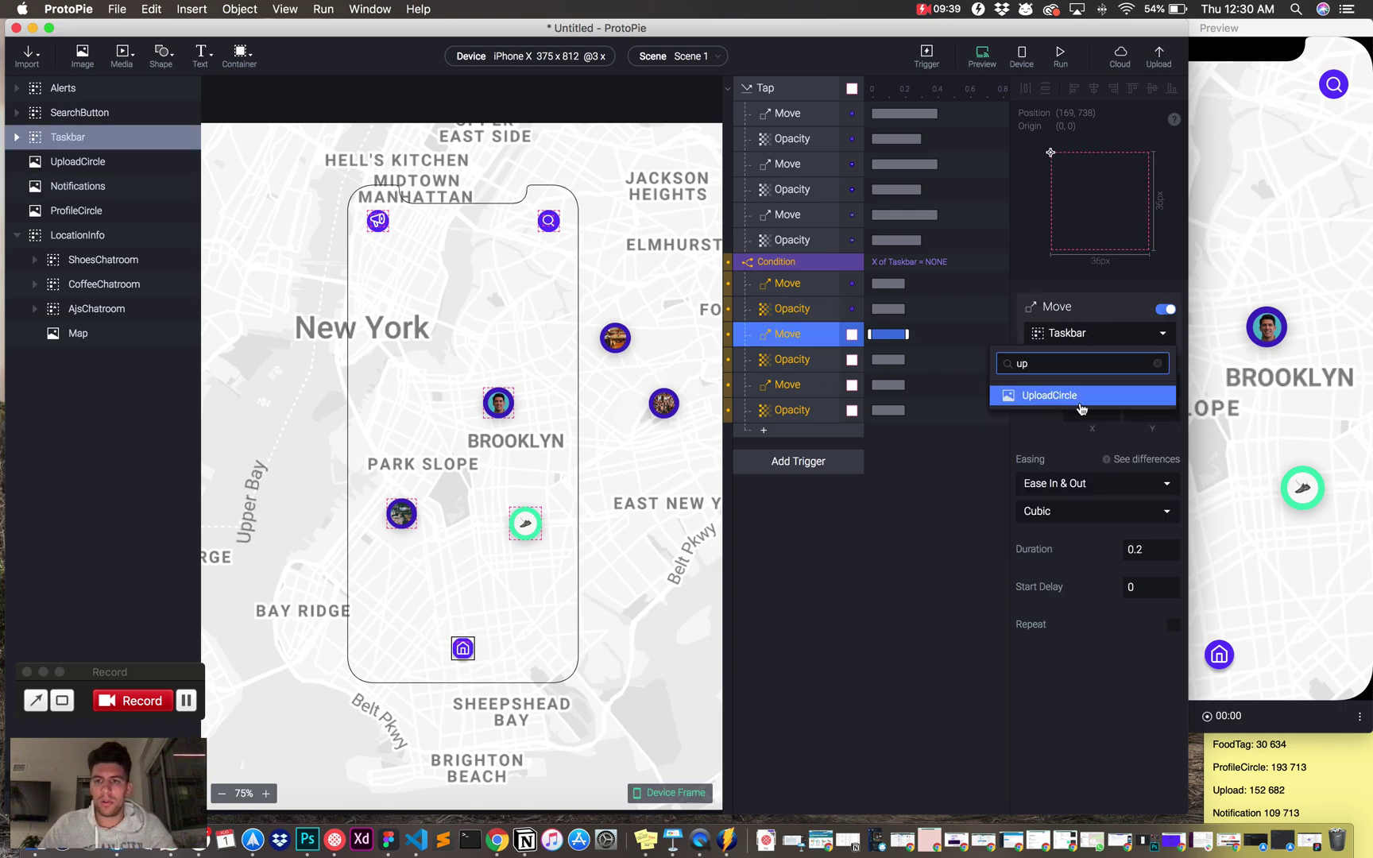
click(1041, 393)
click(807, 360)
click(1100, 333)
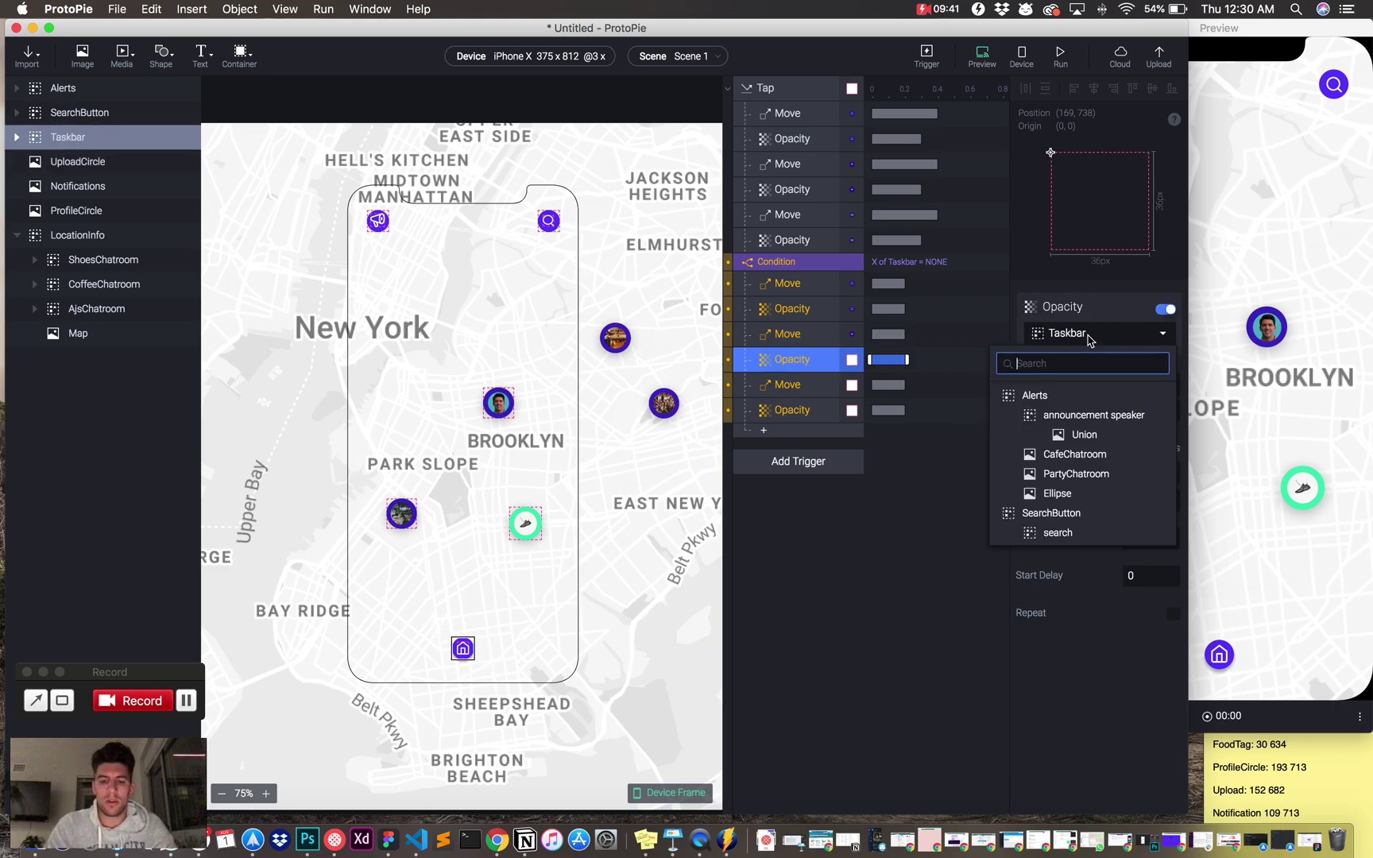
text(up)
click(1066, 394)
Target the last Move and Opacity pair at ProfileCircle and check both
click(790, 384)
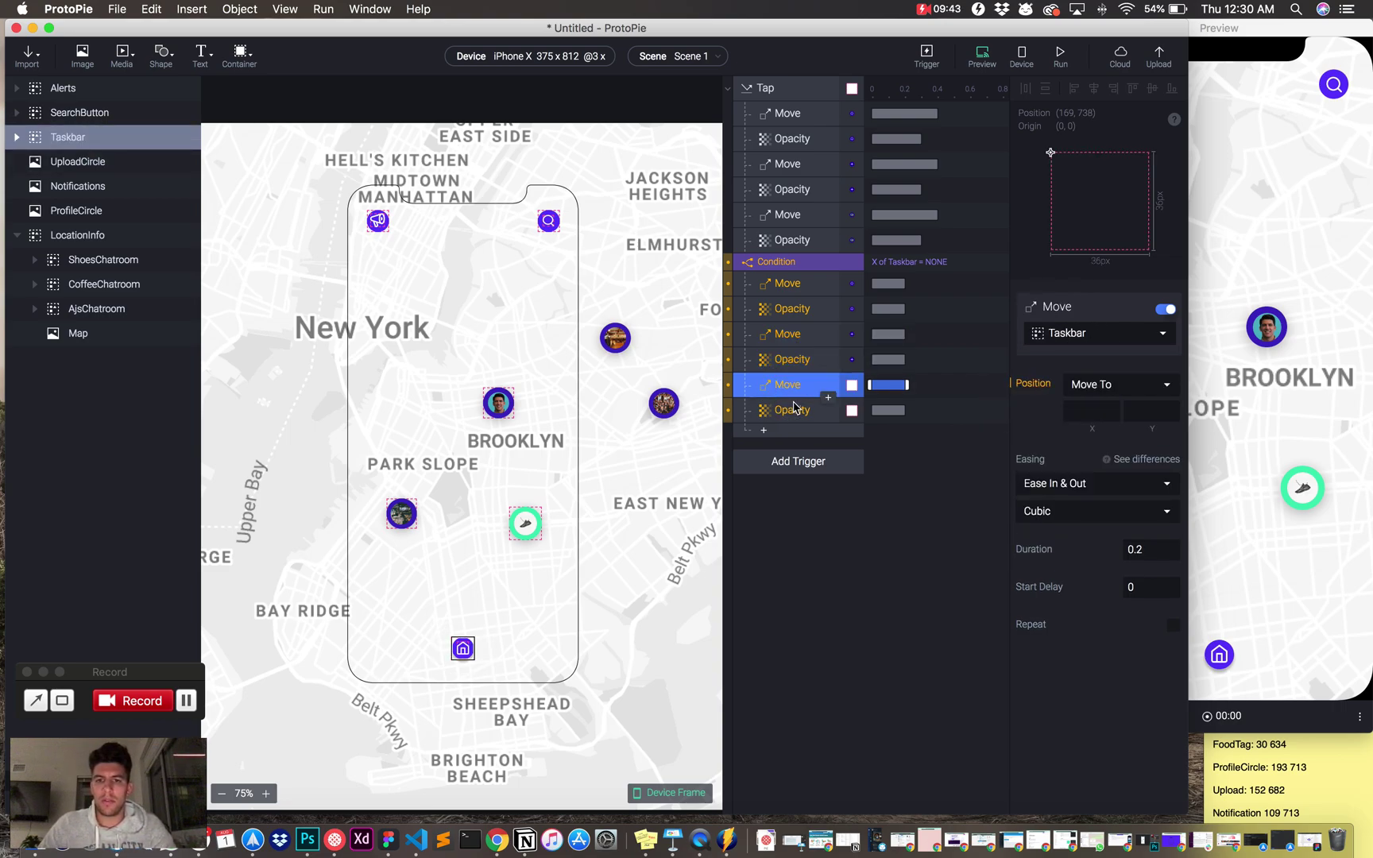
shift+click(792, 410)
click(1079, 339)
text(pro)
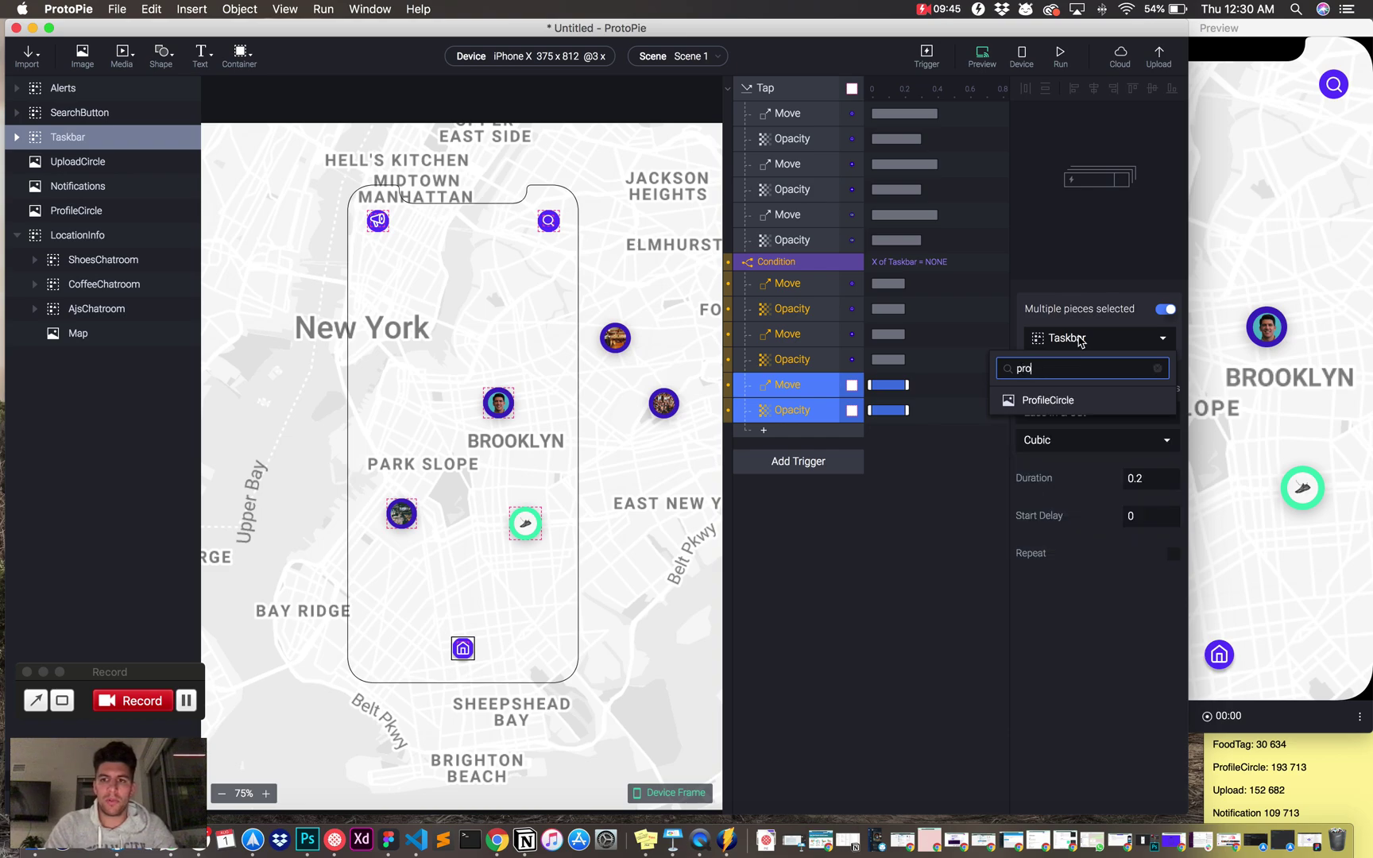
click(1048, 400)
click(795, 388)
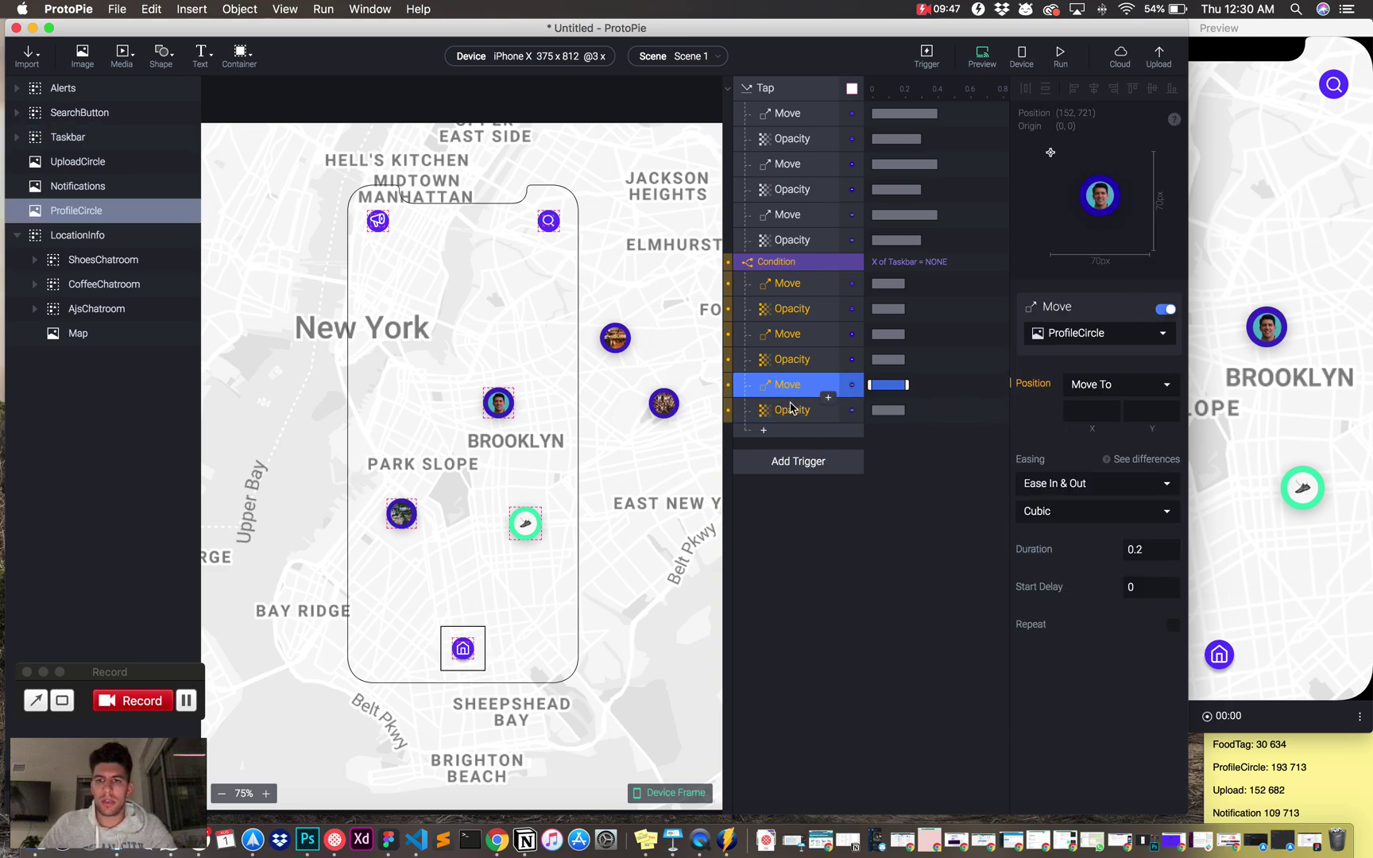
click(799, 411)
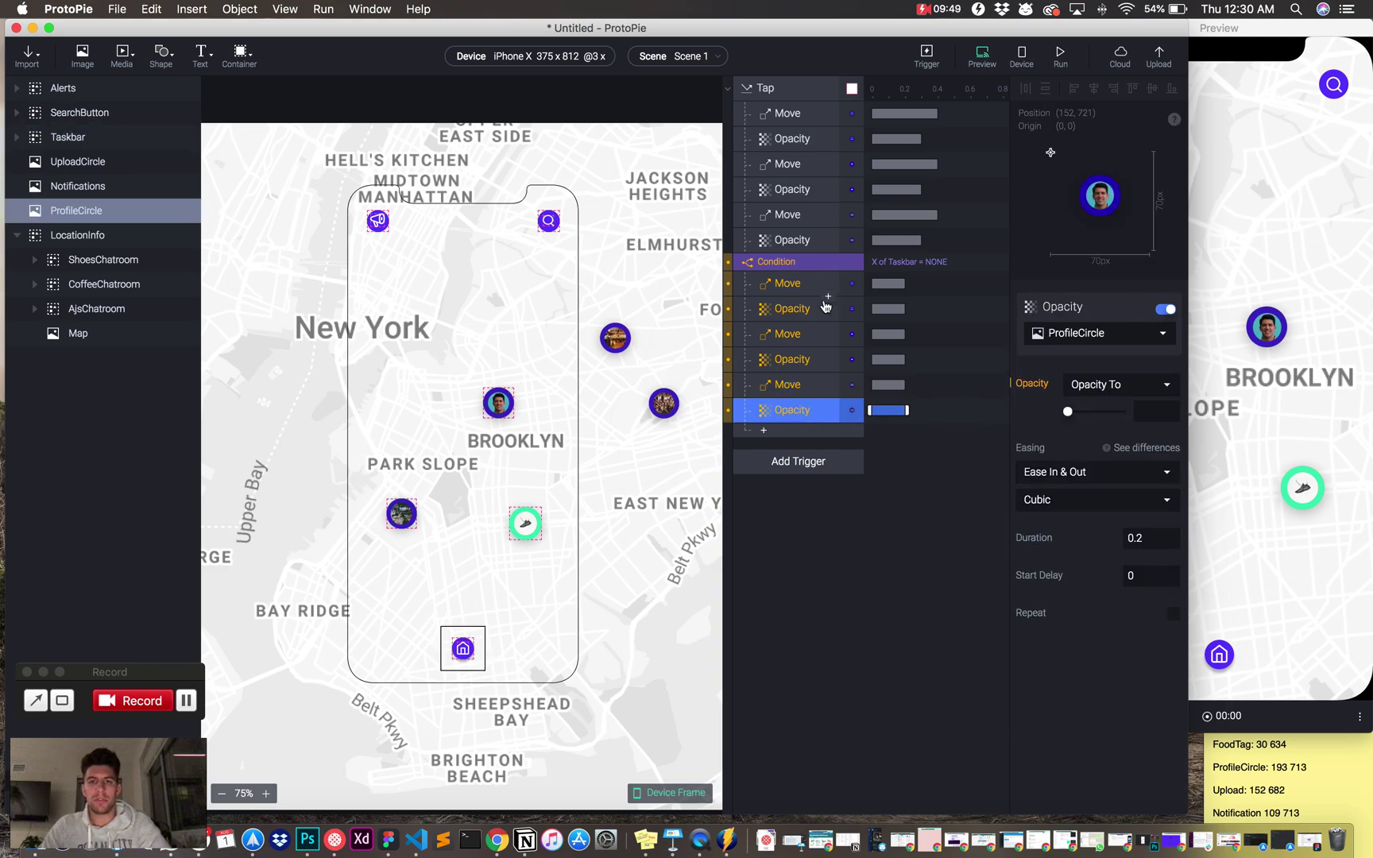
Set all three conditional Move responses to move to 152, 721
click(799, 285)
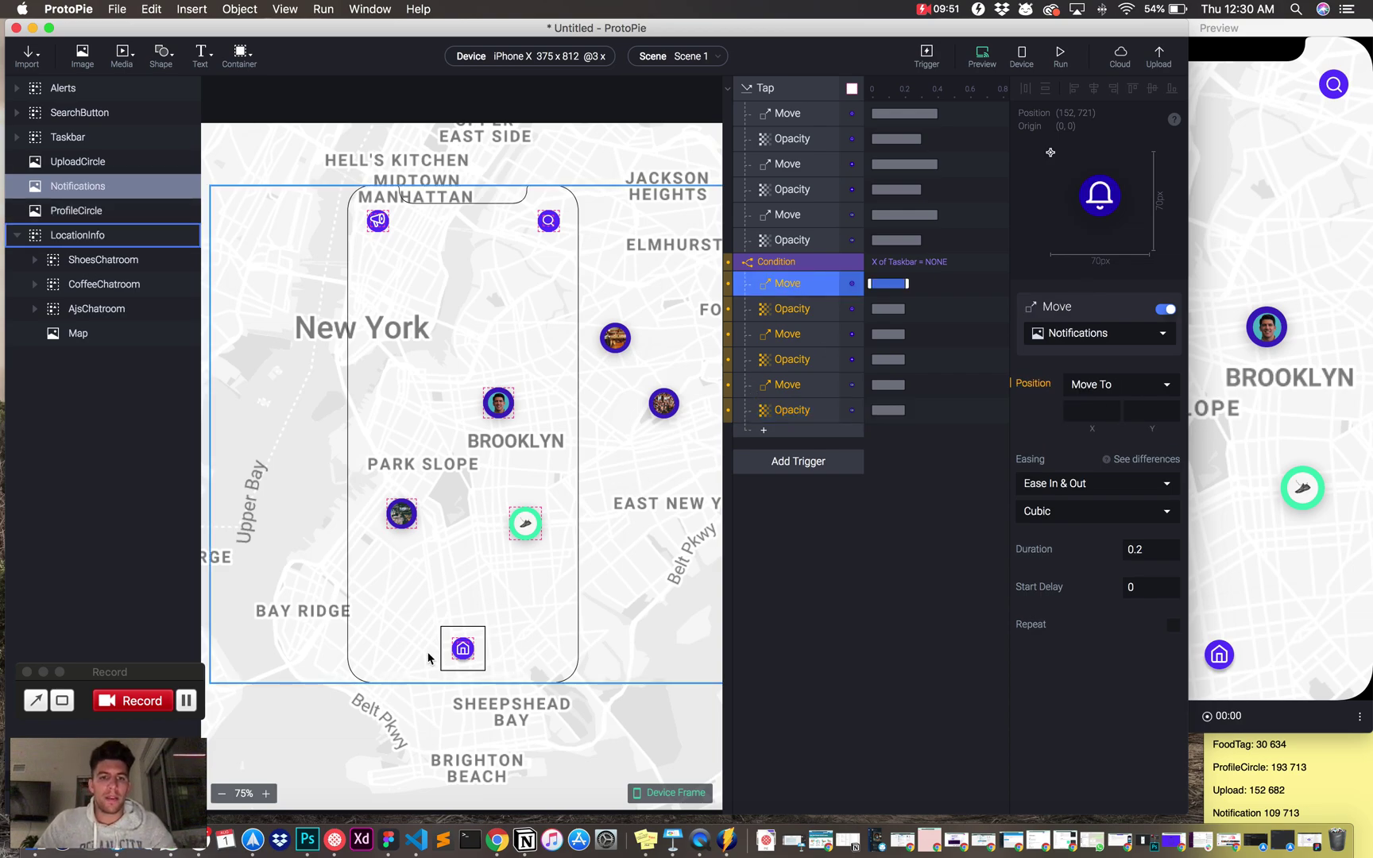
click(76, 163)
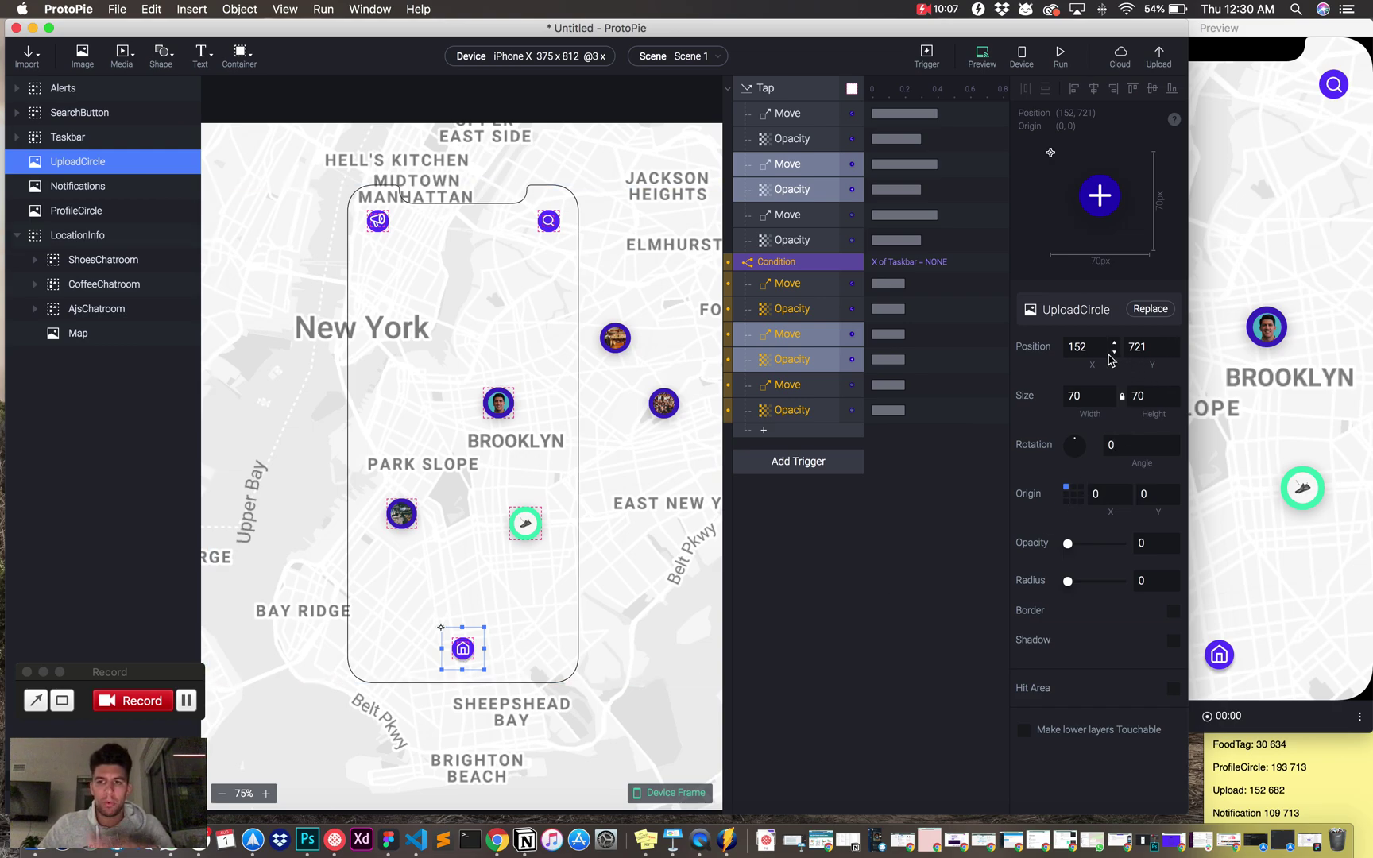
click(789, 283)
click(1088, 410)
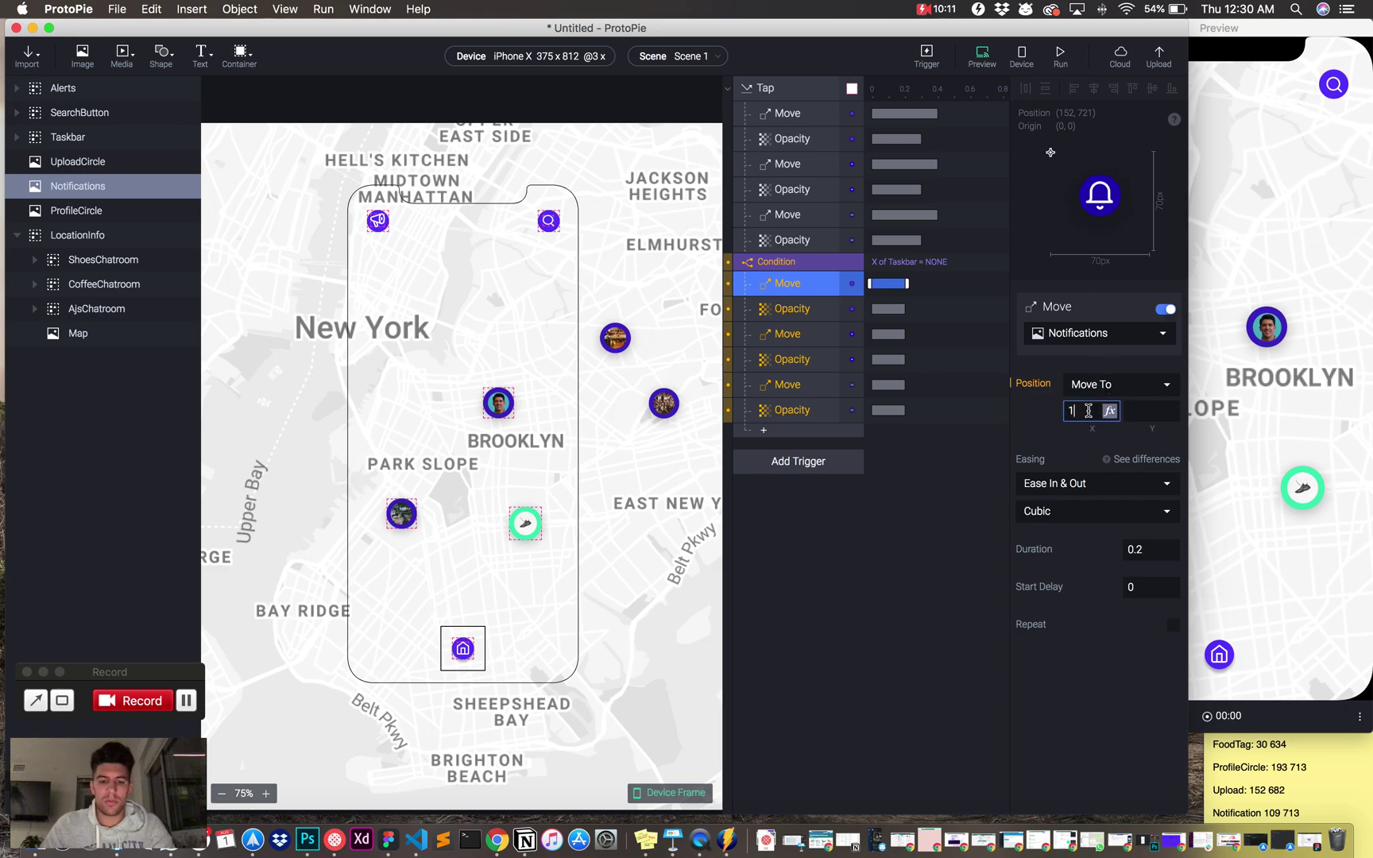
key(Tab)
text(721)
key(Return)
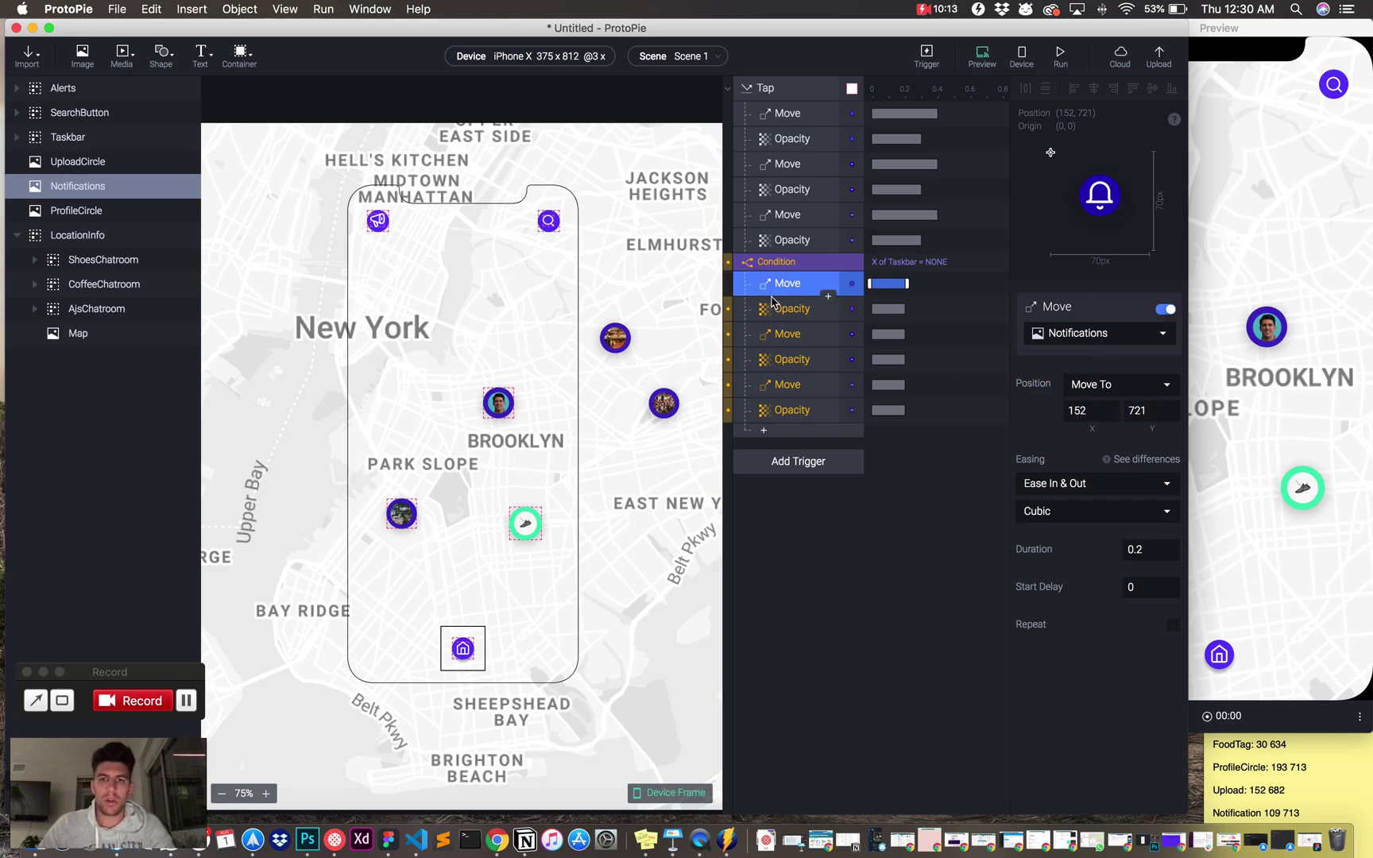
click(788, 333)
shift+click(788, 384)
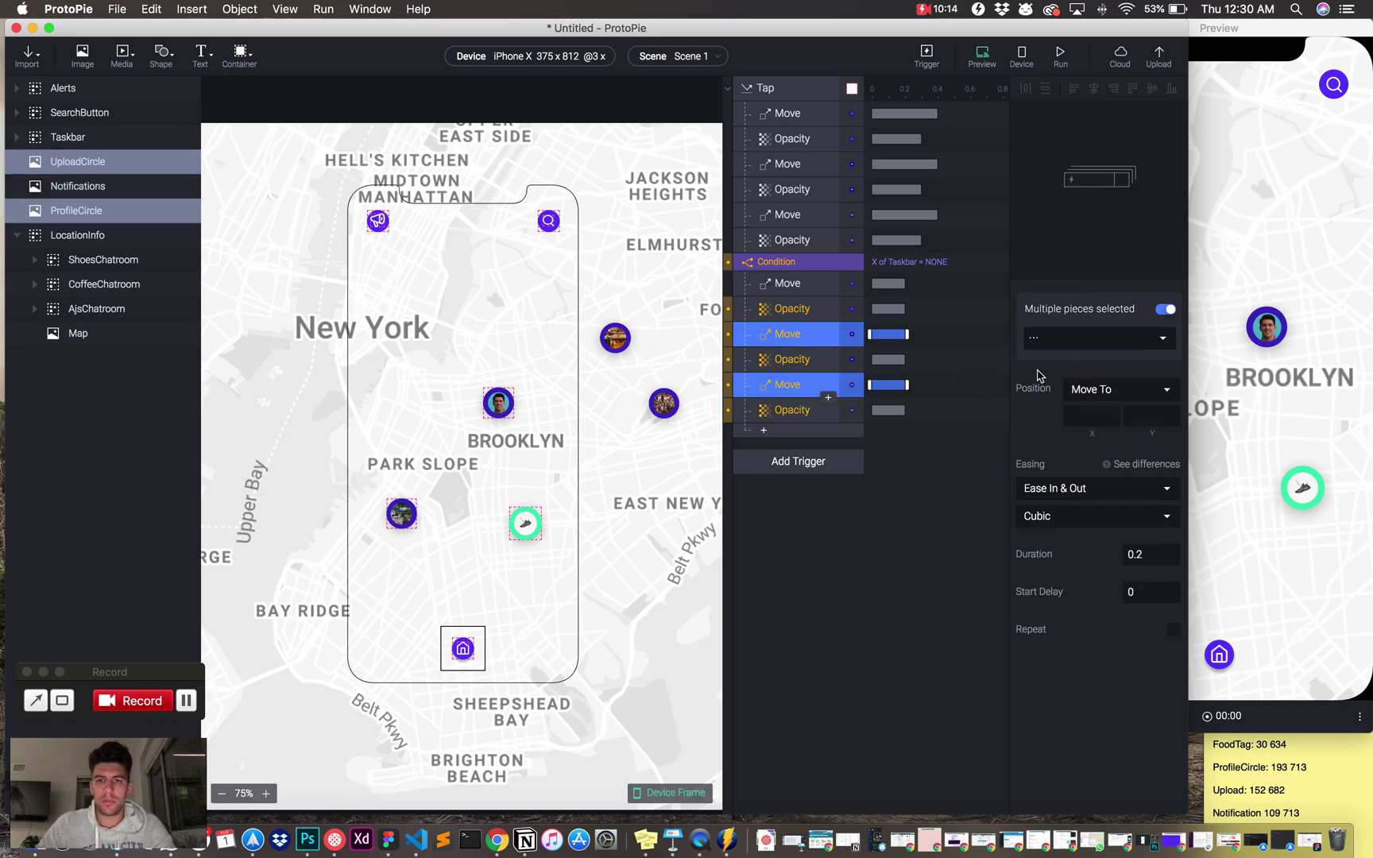
click(1087, 414)
text(152)
key(Return)
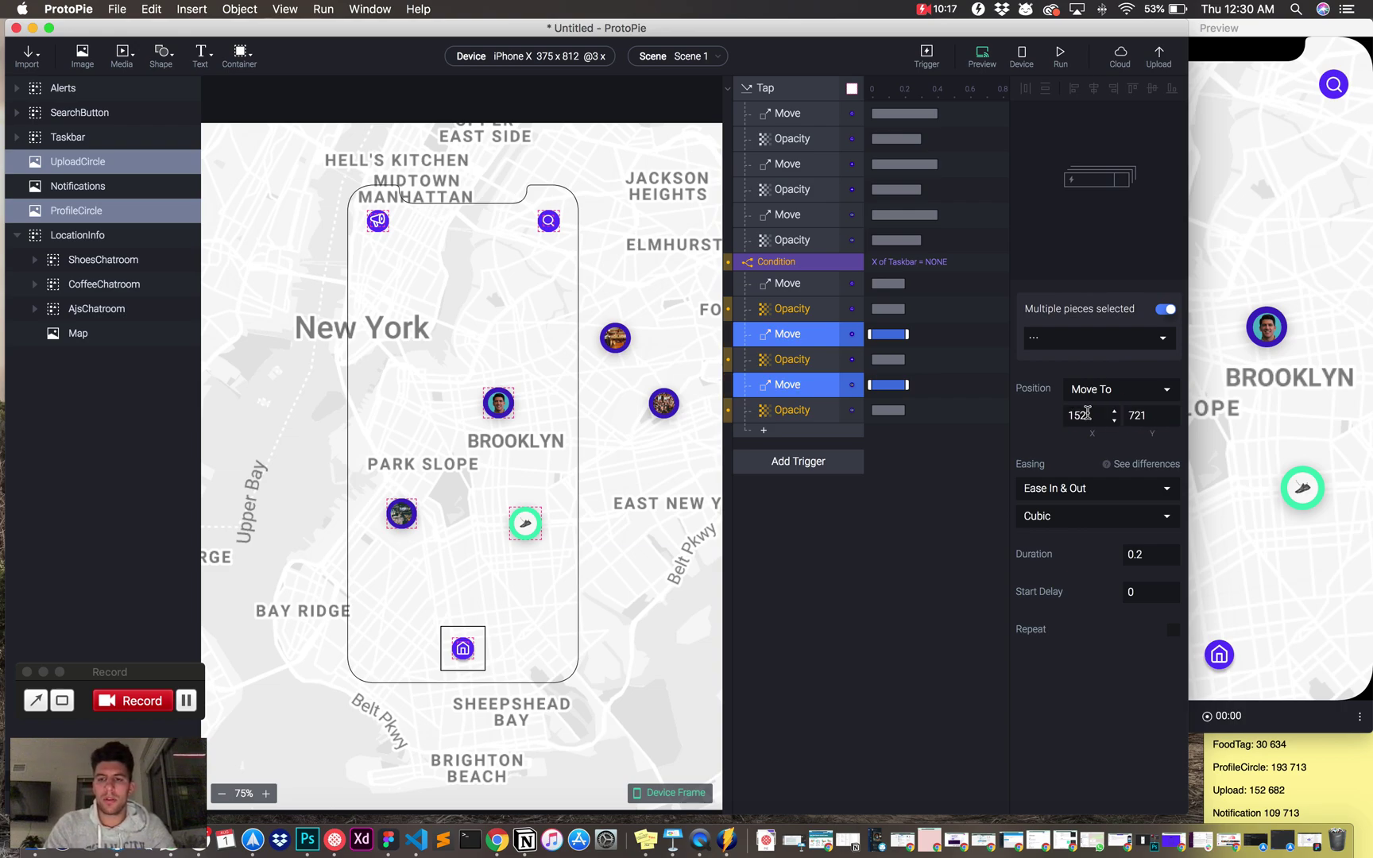
Make the three conditional Opacity responses fade the icons to 0
click(788, 308)
shift+click(788, 359)
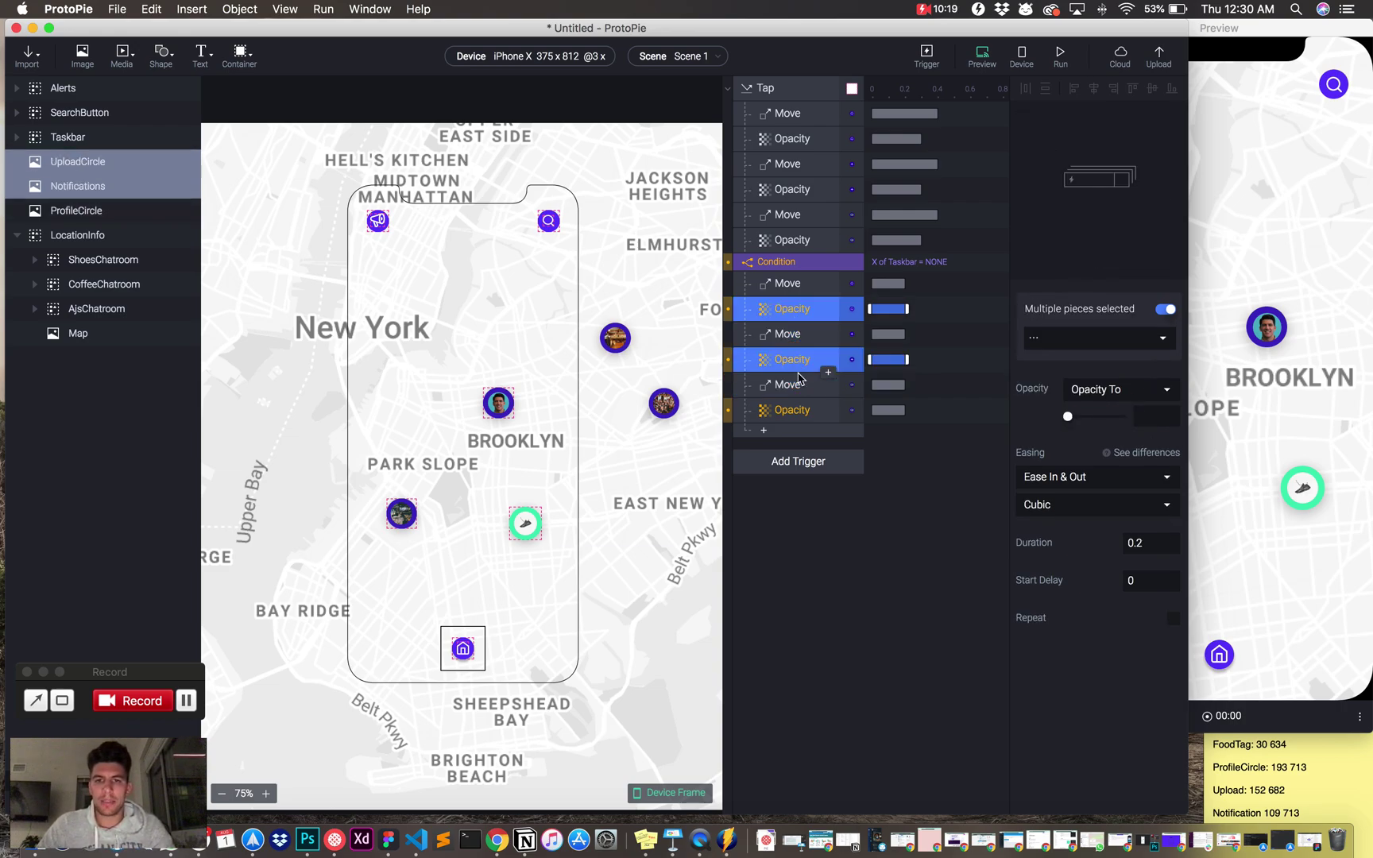
shift+click(788, 410)
click(1067, 415)
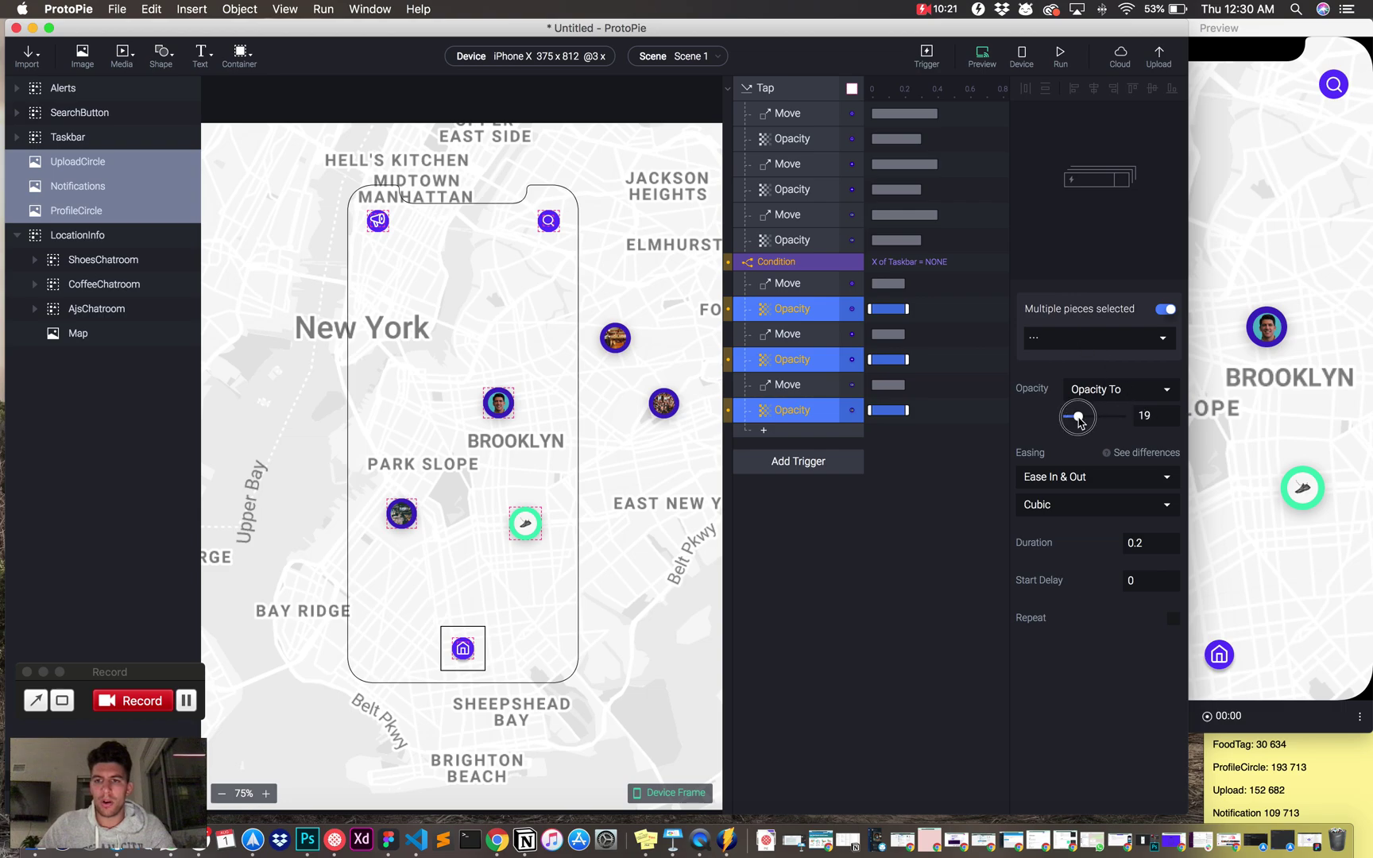
Give the three conditional Move responses a 0.4 s duration
click(807, 287)
shift+click(796, 334)
shift+click(796, 389)
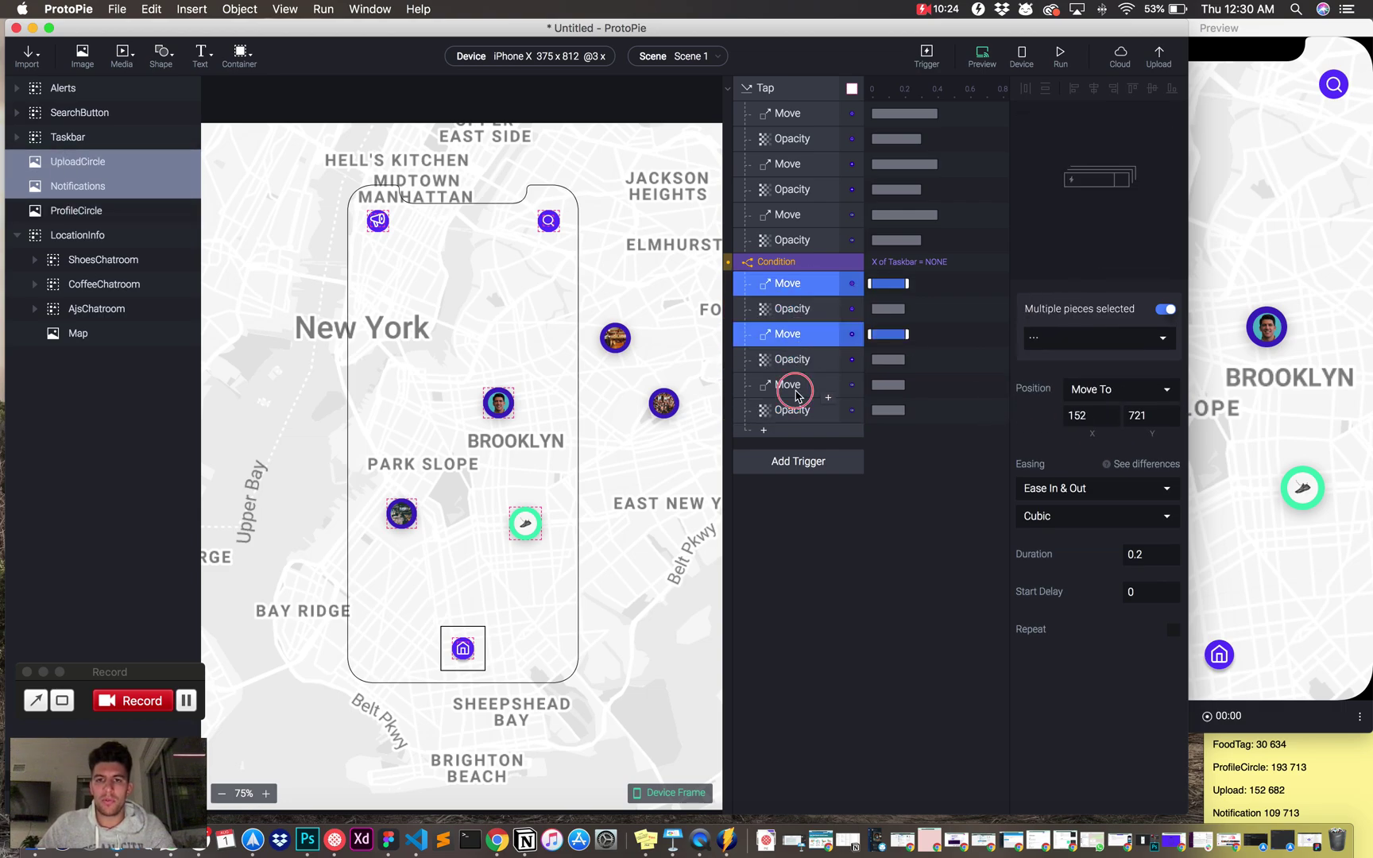
click(1158, 554)
key(BackSpace)
text(4)
key(Return)
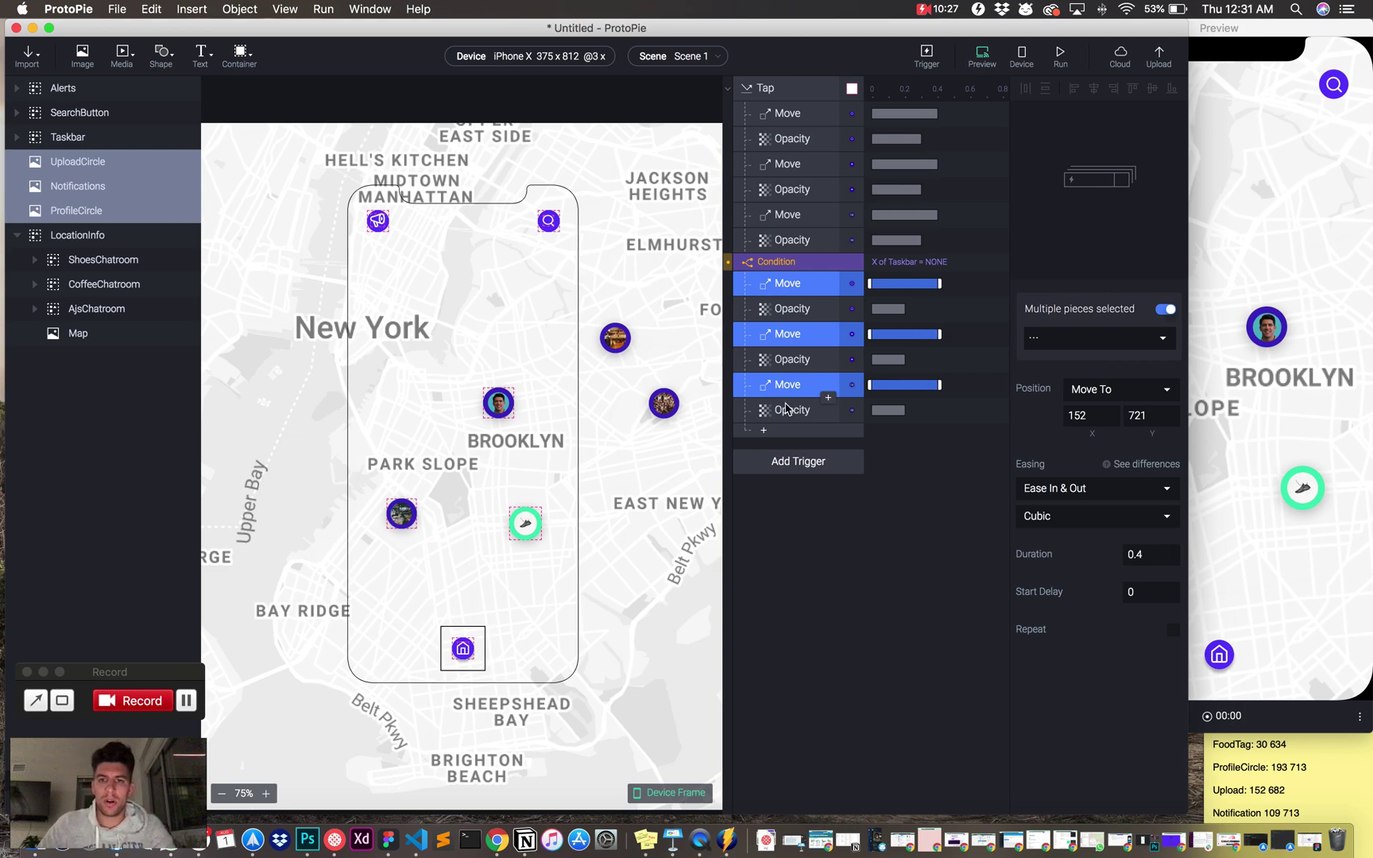
Give the three fades a 0.3 s duration with Ease In & Out Cubic easing
click(795, 311)
shift+click(794, 361)
shift+click(797, 410)
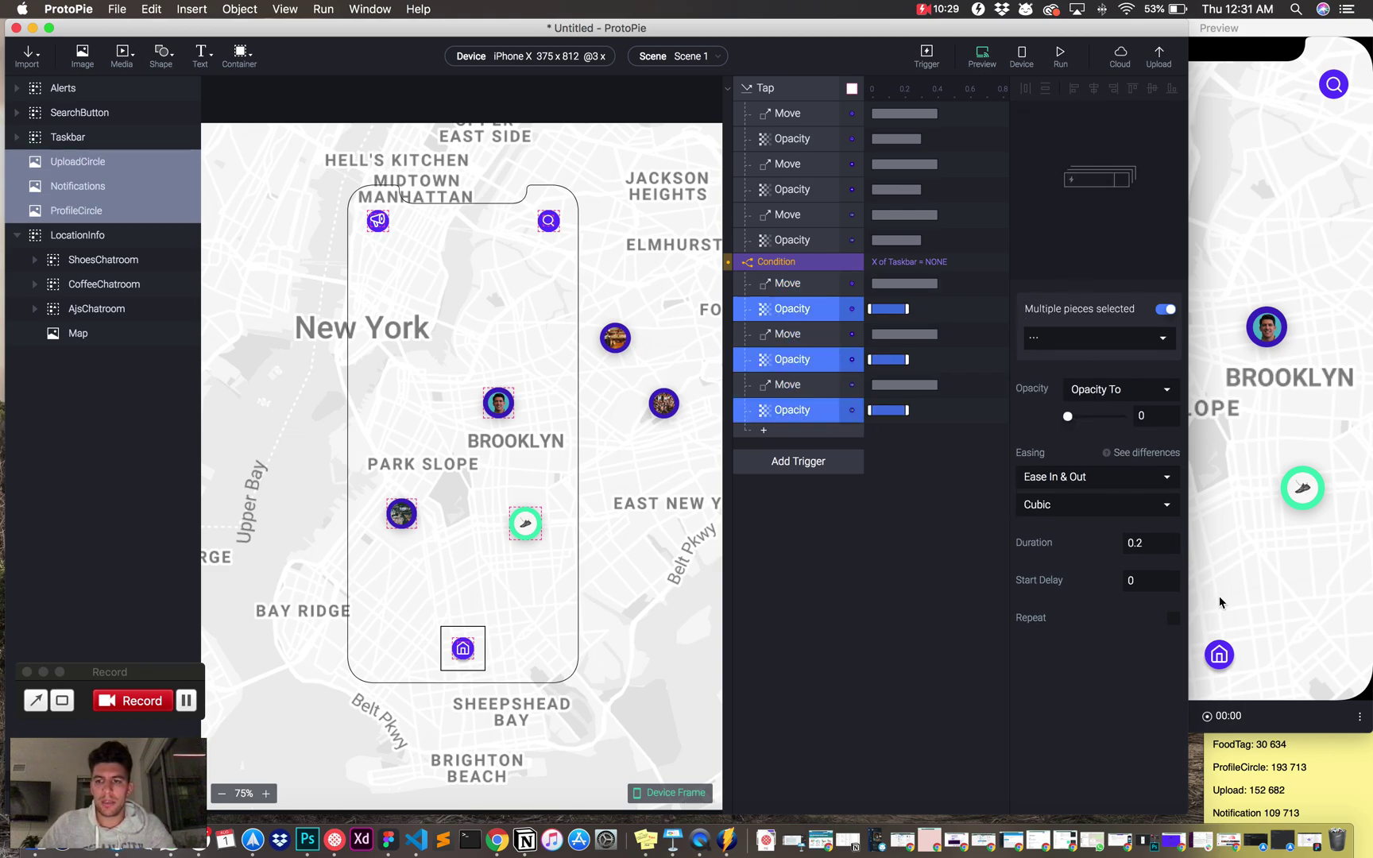
click(1147, 544)
key(BackSpace)
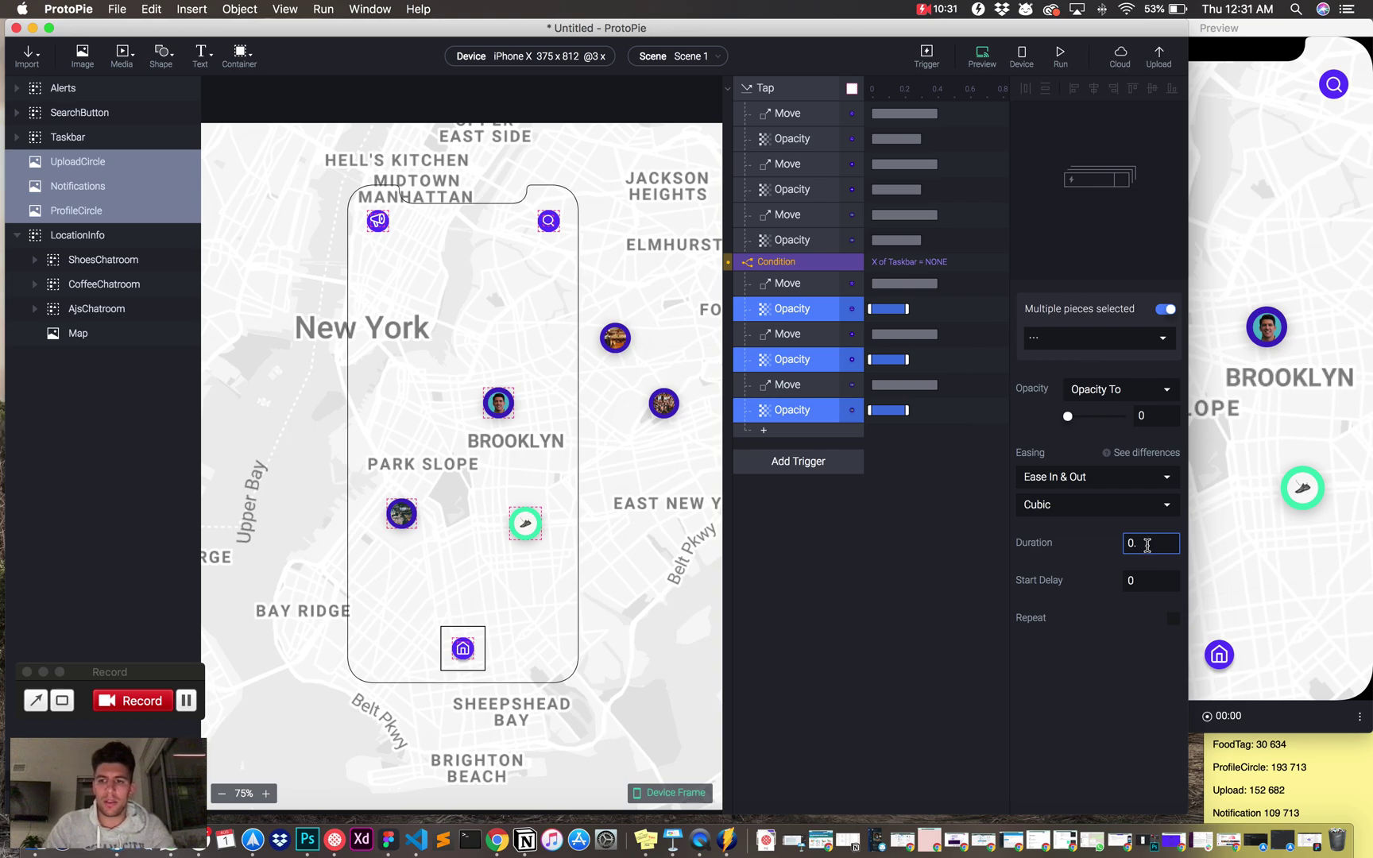
text(3)
key(Return)
click(1081, 476)
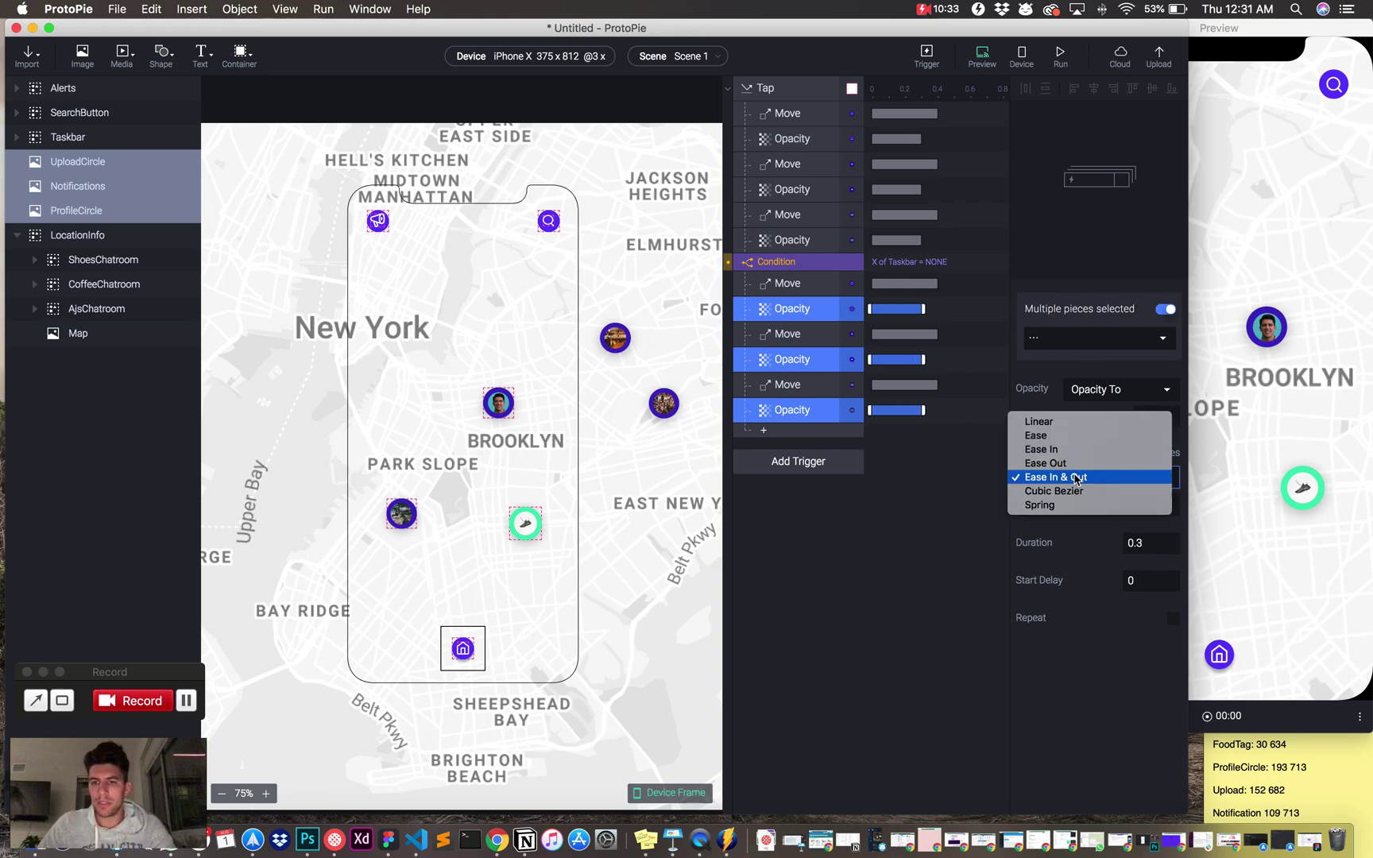
click(1078, 477)
click(1064, 505)
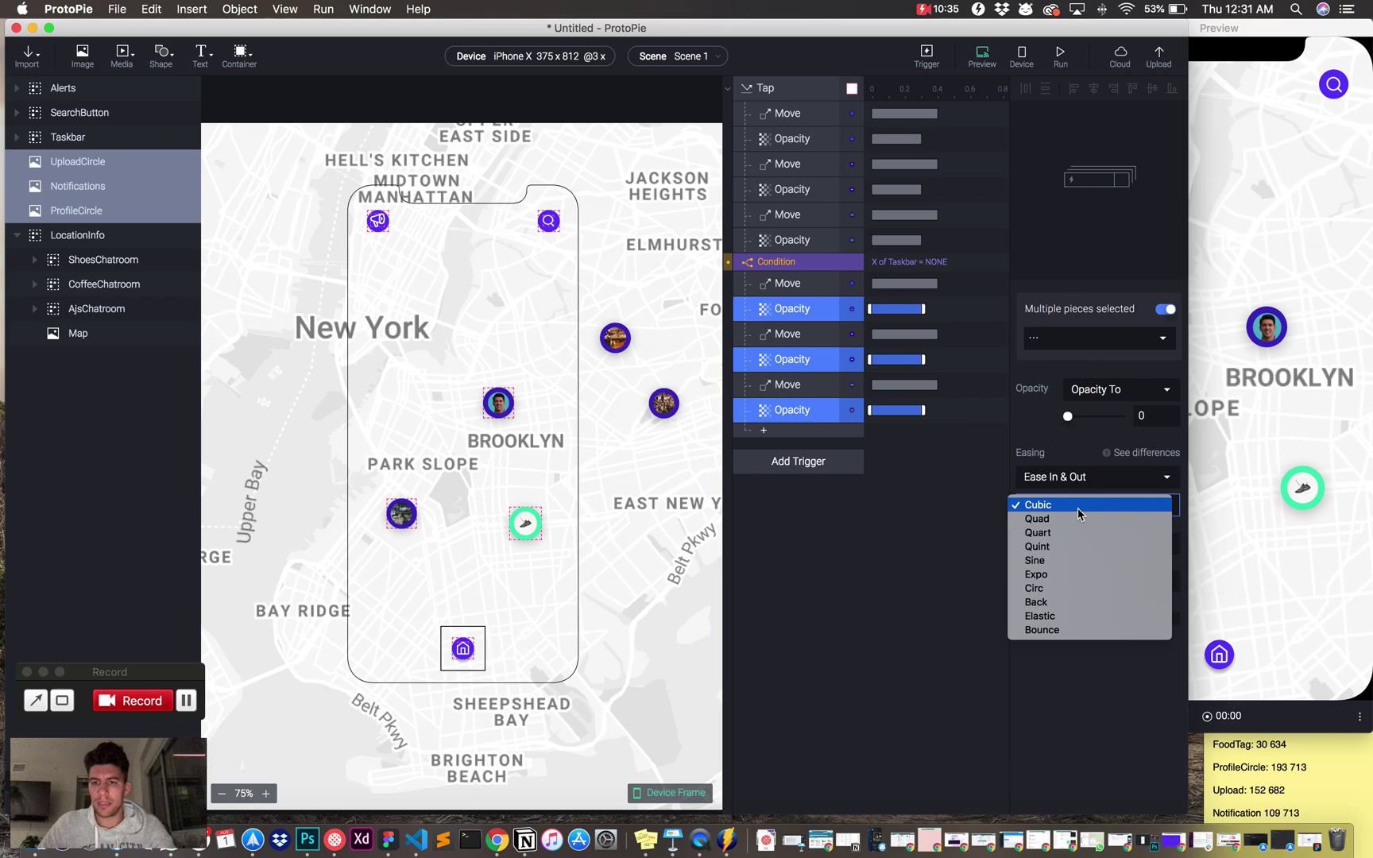
click(1066, 508)
click(827, 263)
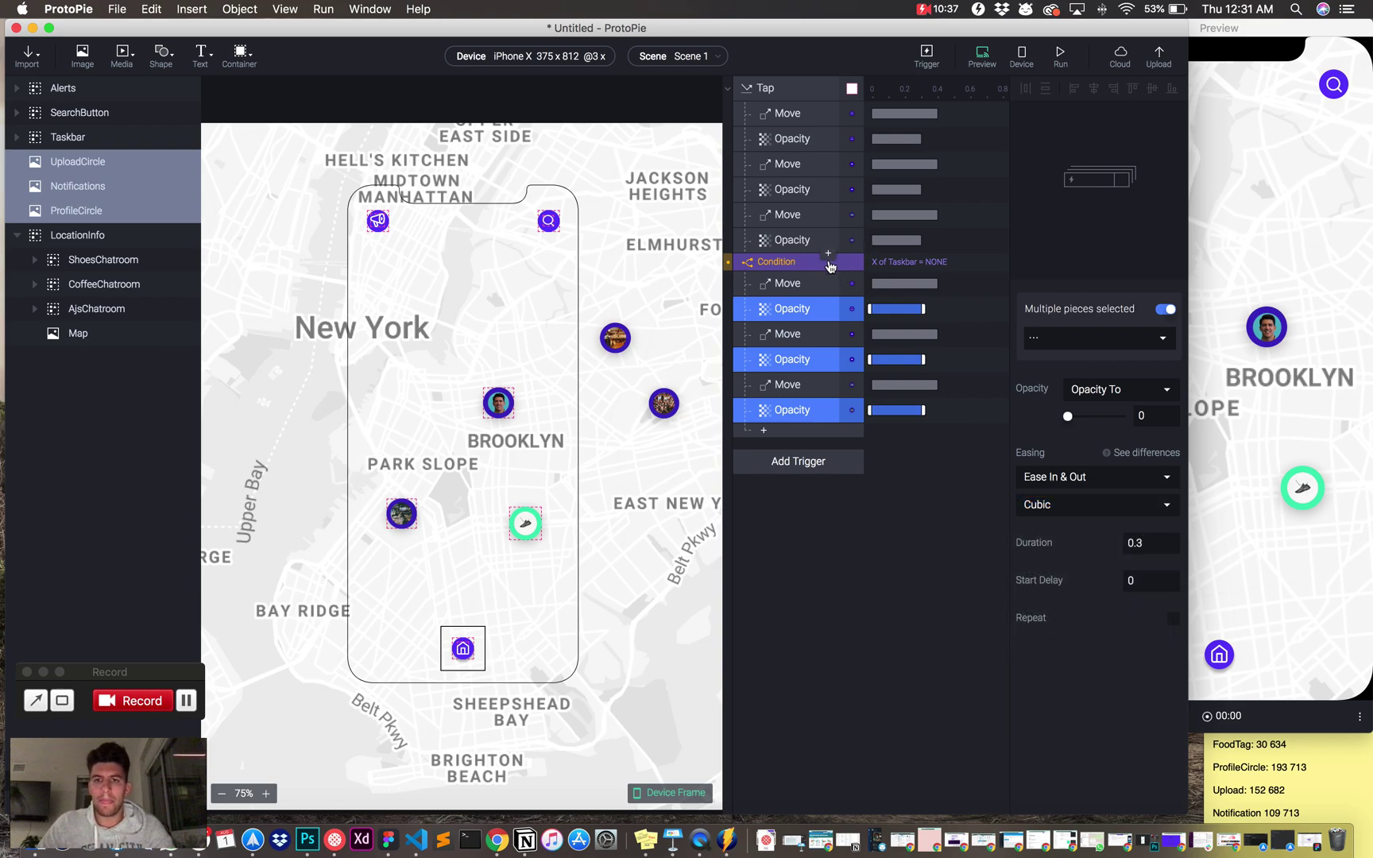
Make the tap's Condition compare UploadCircle's Y position instead of Taskbar
click(924, 244)
click(762, 264)
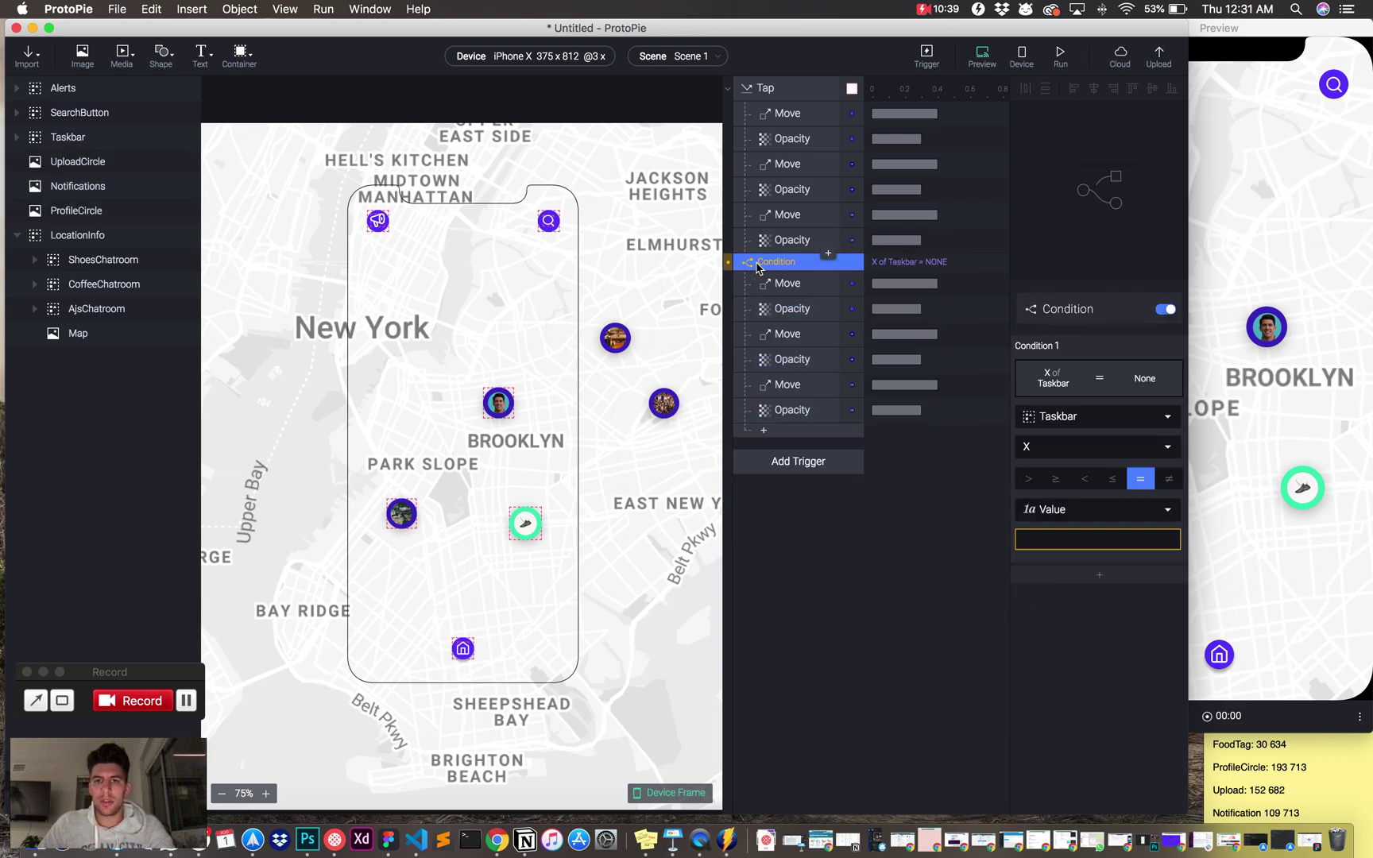
click(1076, 417)
text(up)
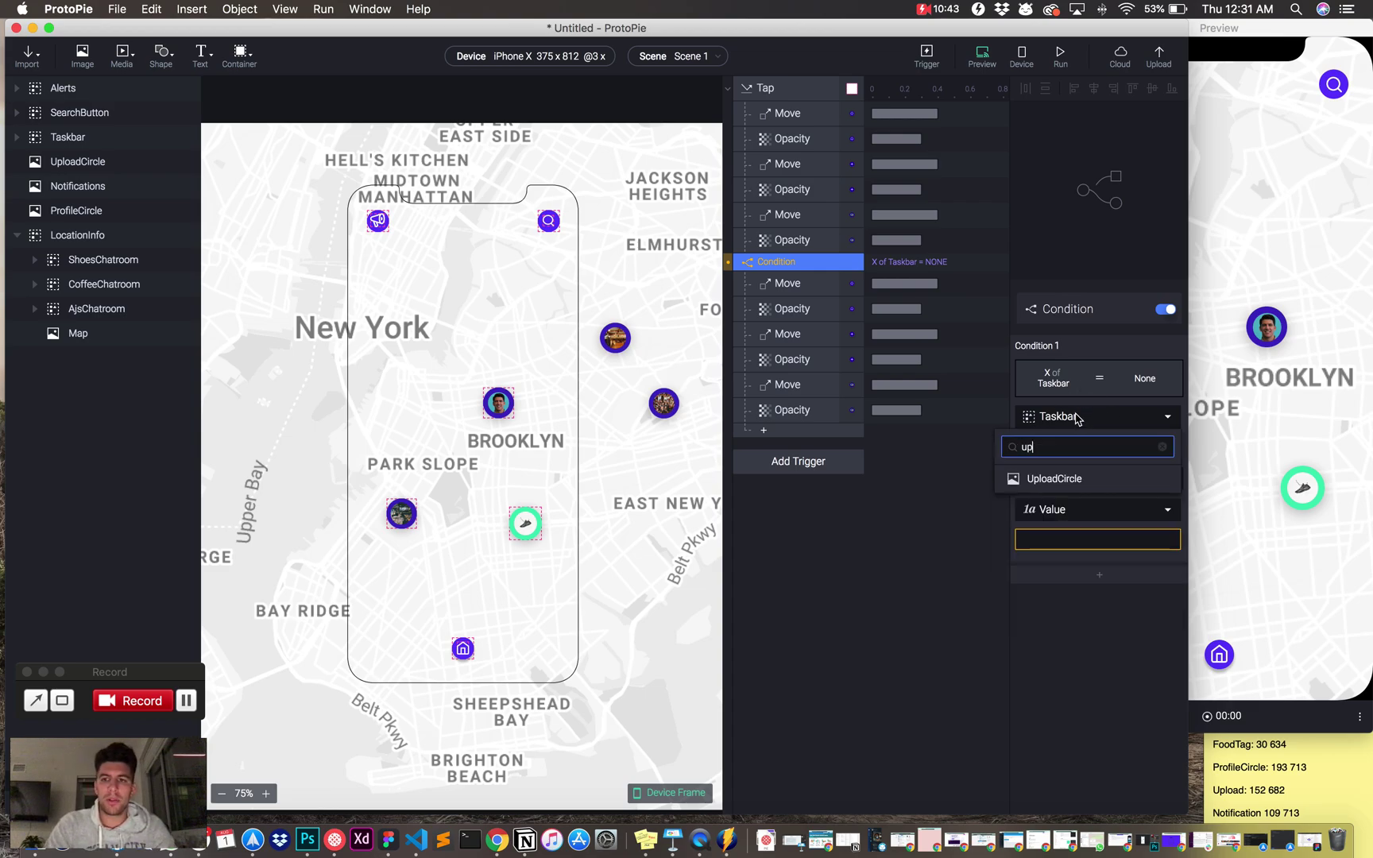
click(1056, 482)
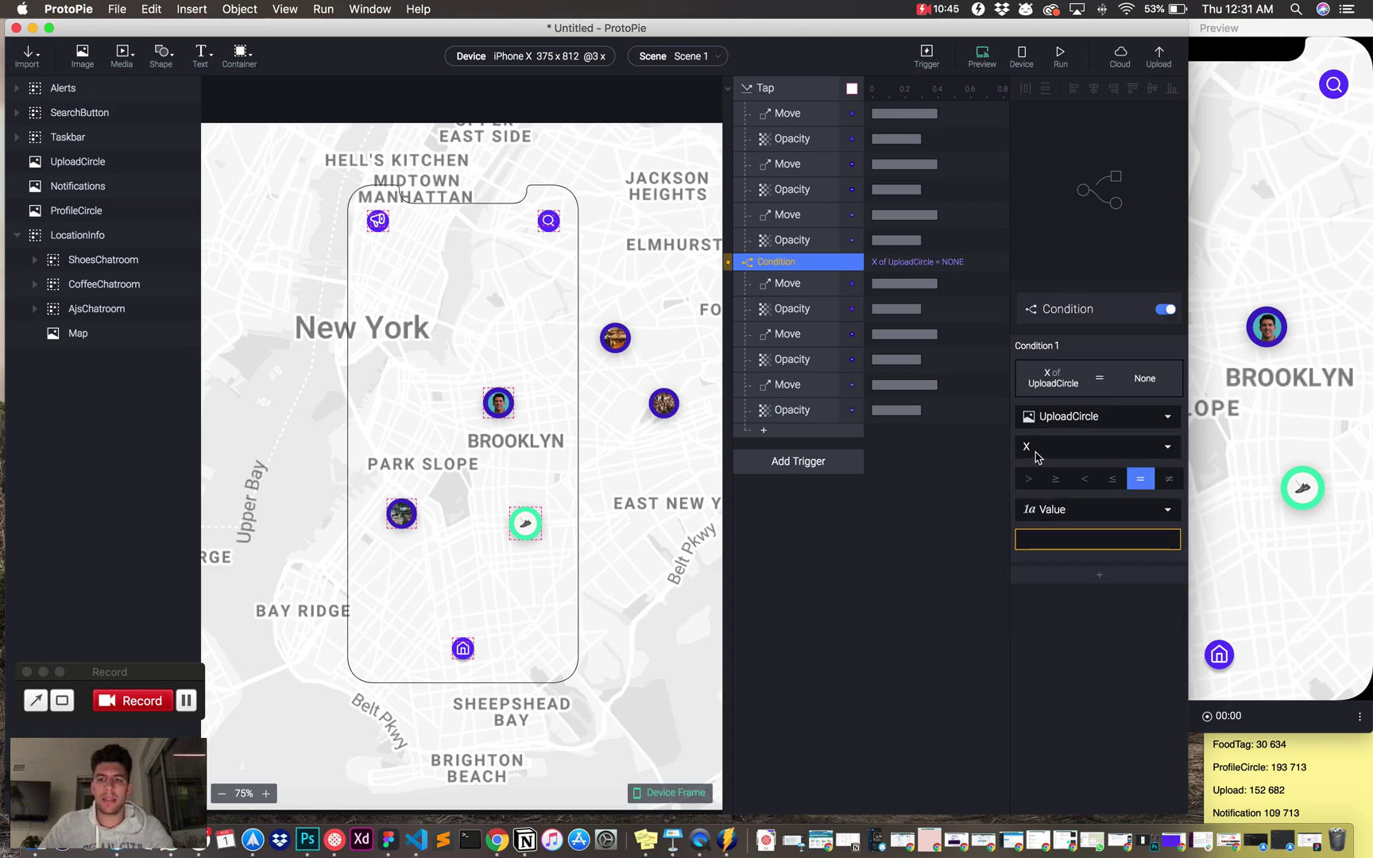
click(1036, 456)
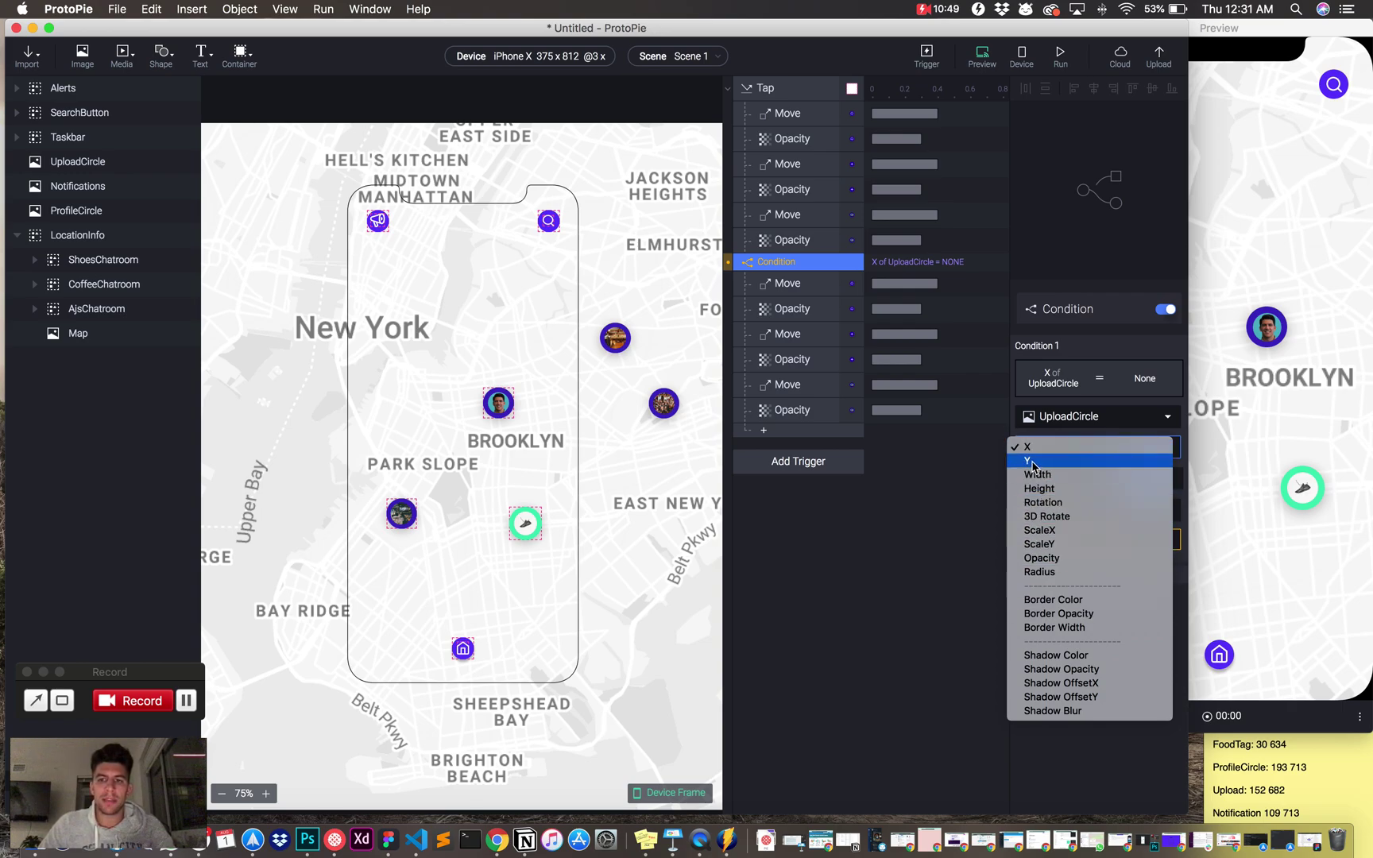
click(1033, 463)
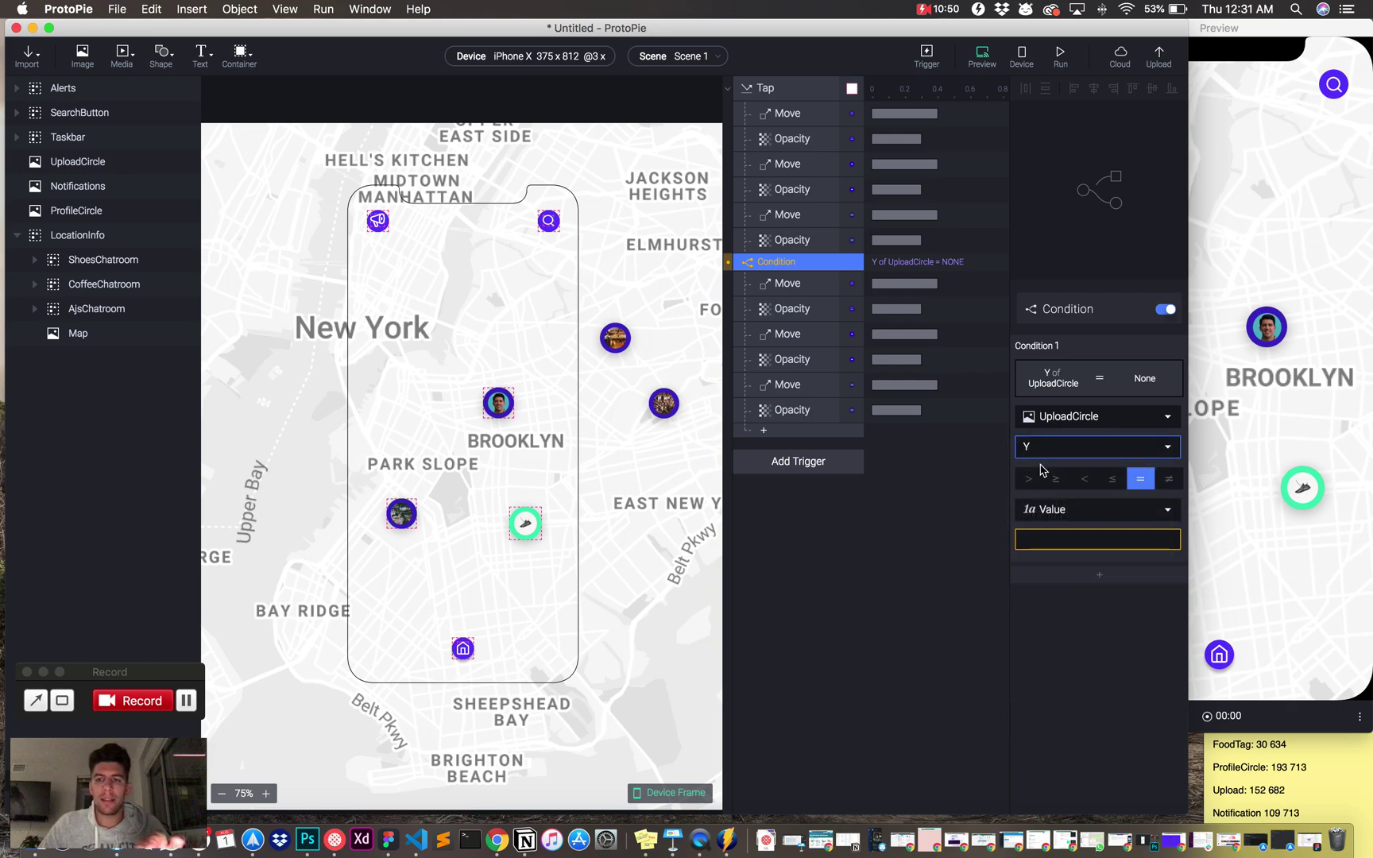
Set the condition value to 682, copied from the Stickies note, then bring the preview forward
click(1290, 795)
double_click(1276, 789)
click(1049, 539)
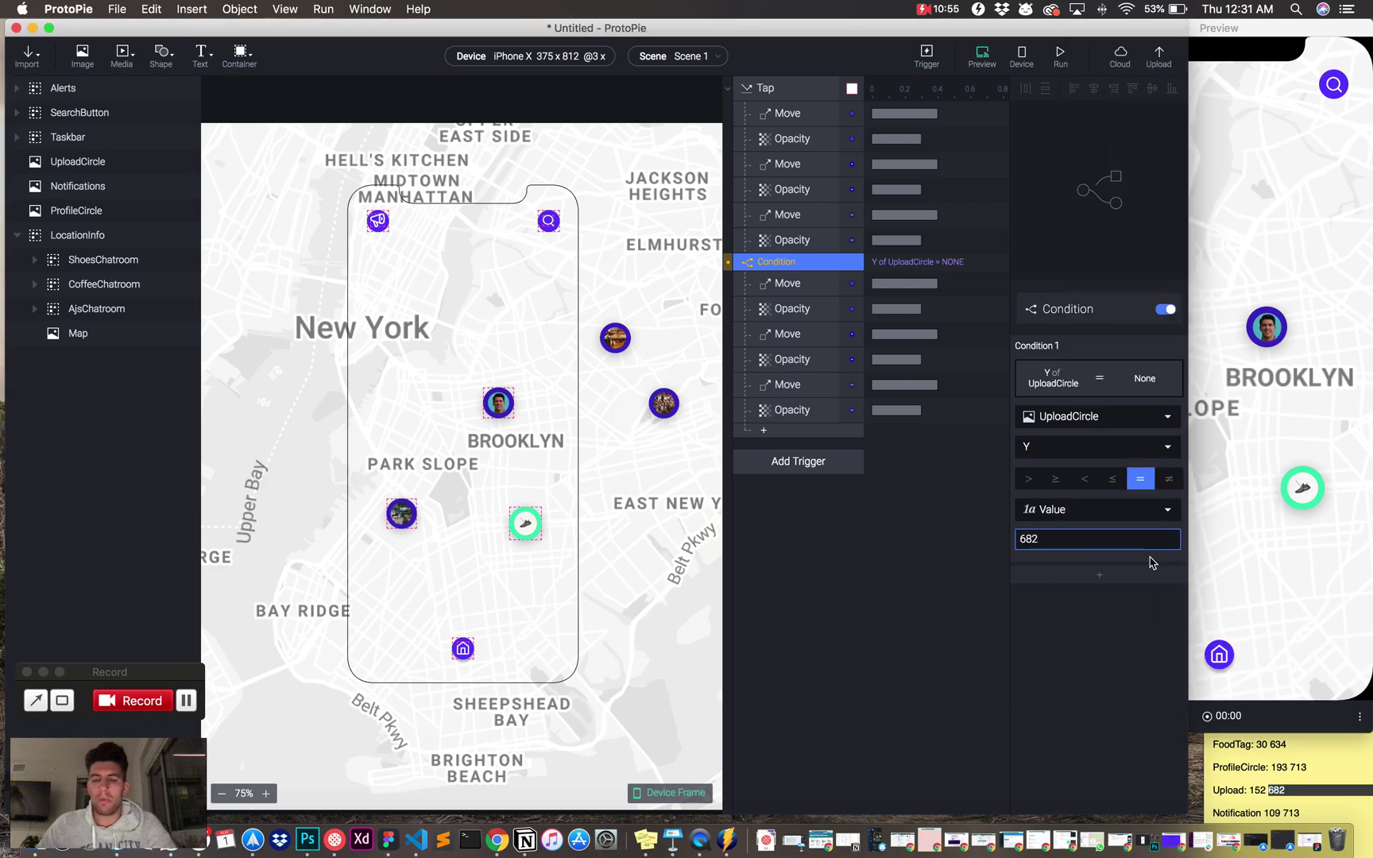
click(786, 88)
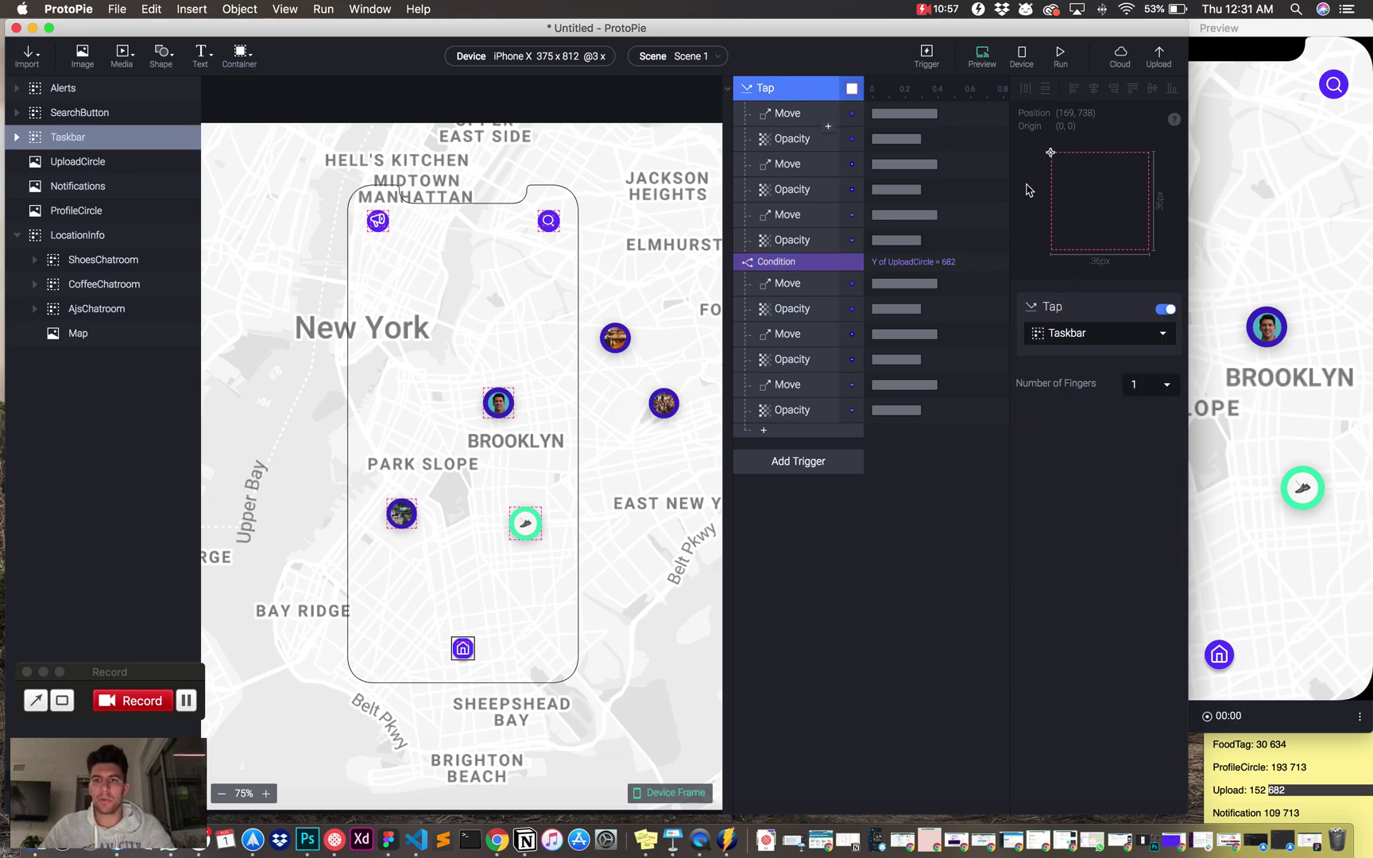
click(1260, 648)
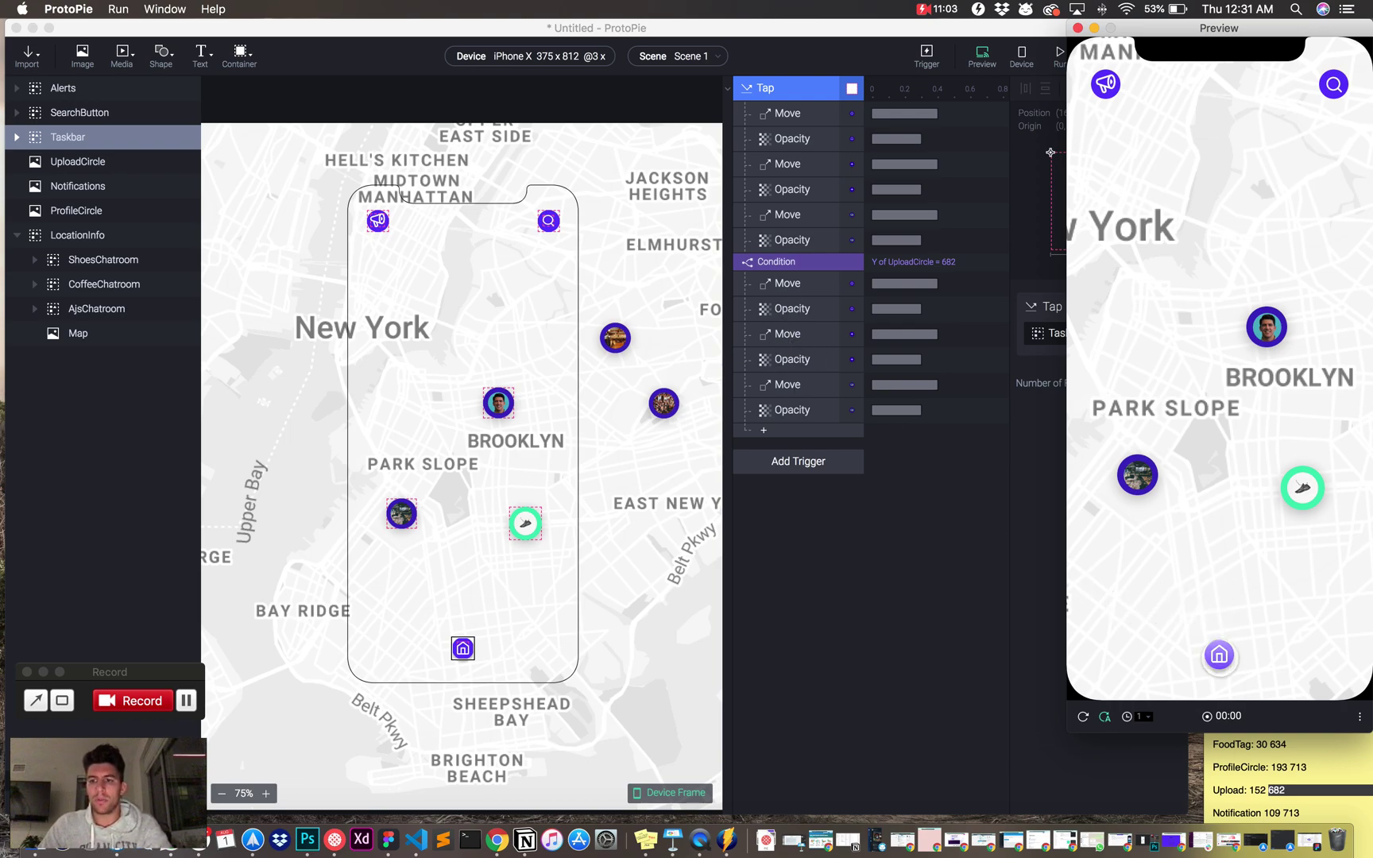
Tap the home button twice in the preview to expand and collapse the taskbar icons, then return to the editor
click(1220, 655)
click(1219, 655)
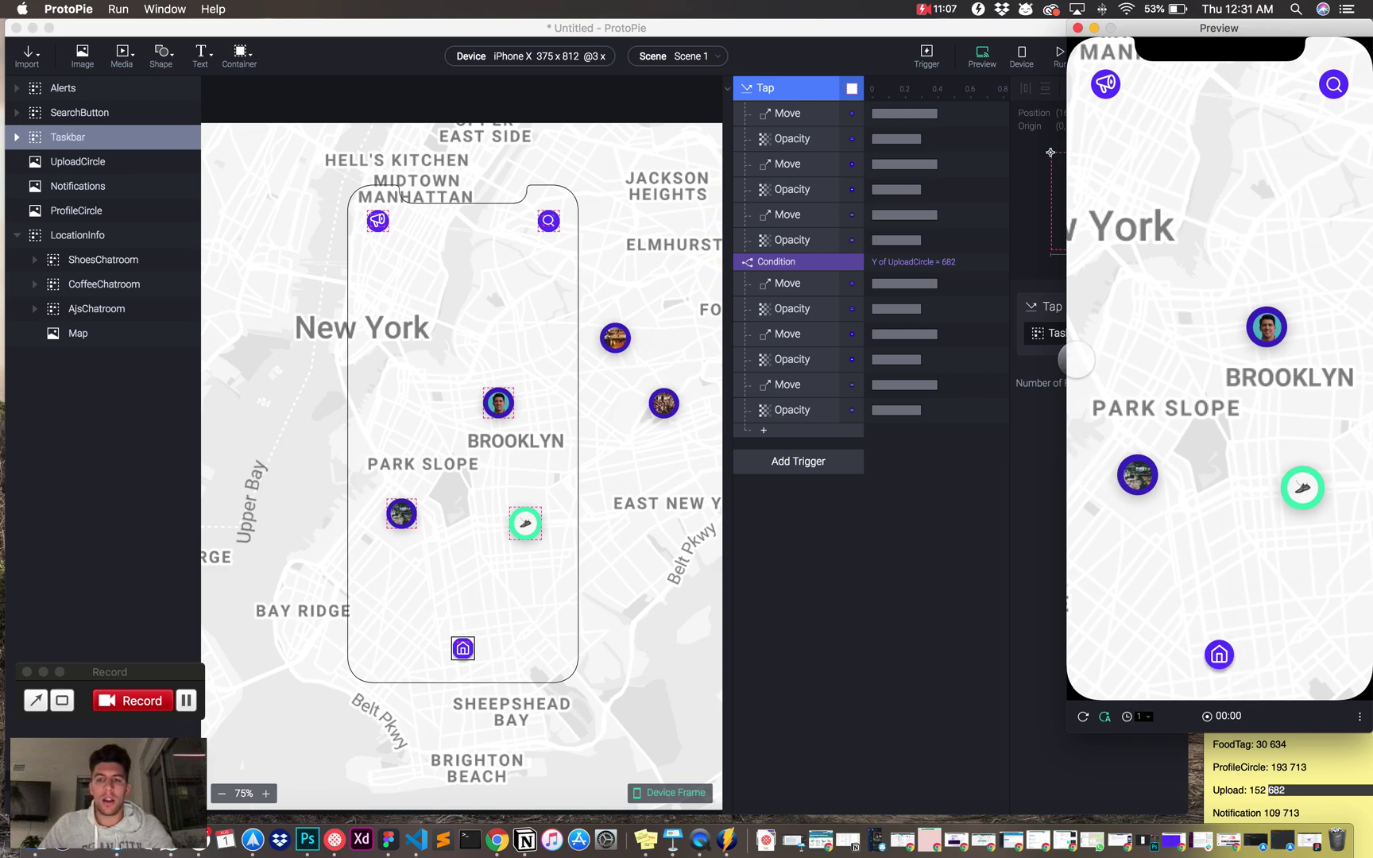
click(558, 426)
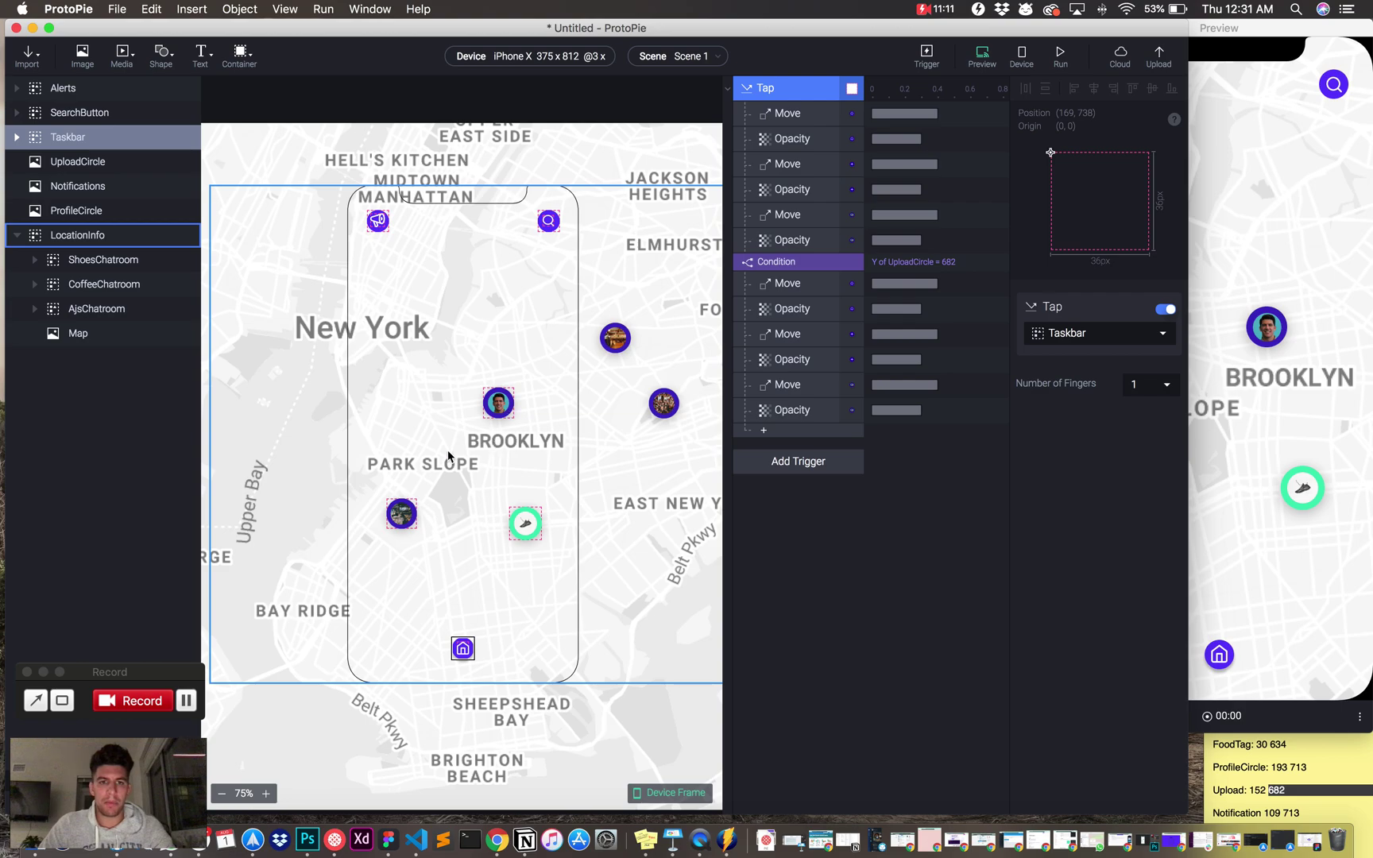
Add a Drag trigger listening to the Map layer
click(789, 472)
click(788, 472)
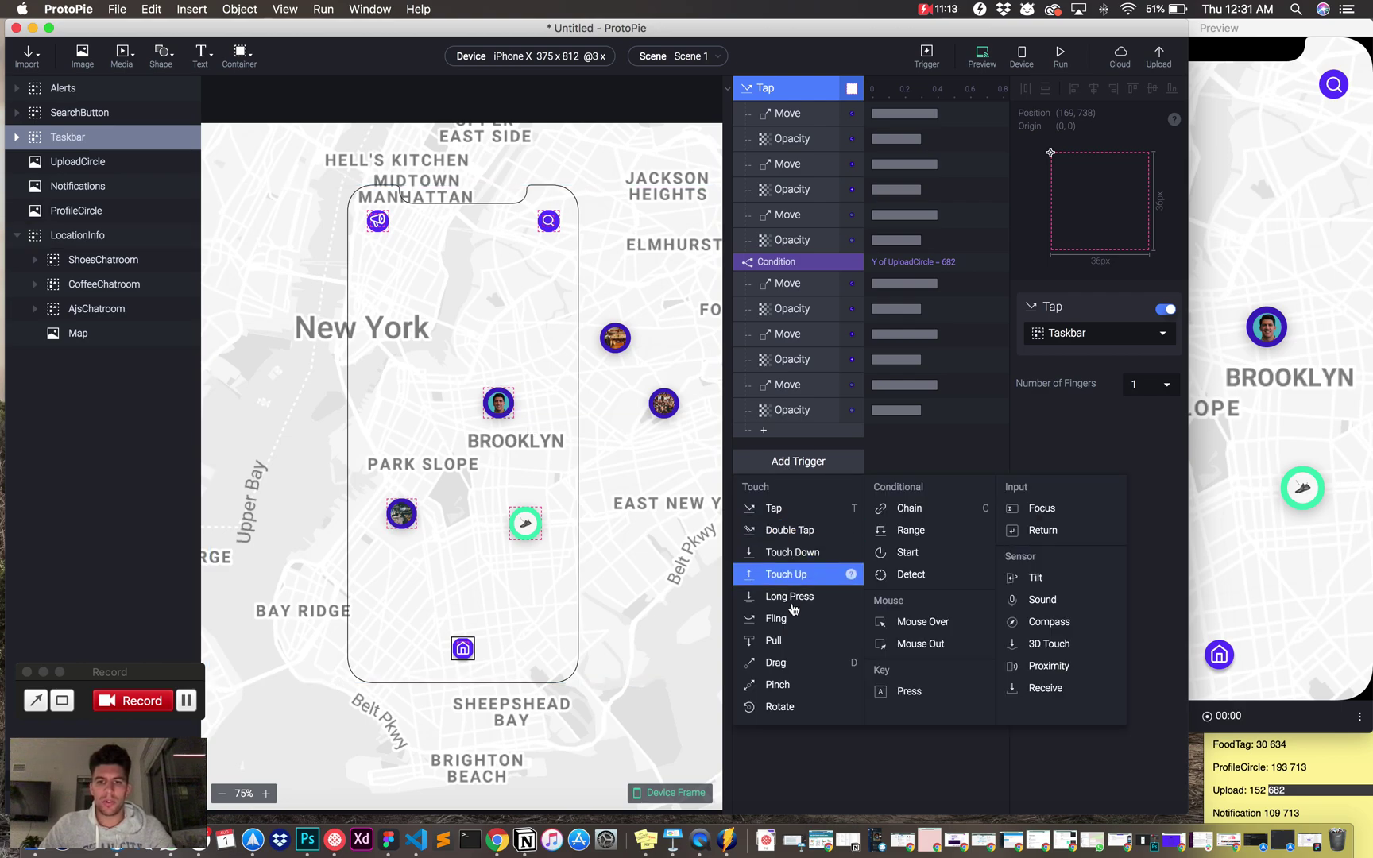
click(794, 667)
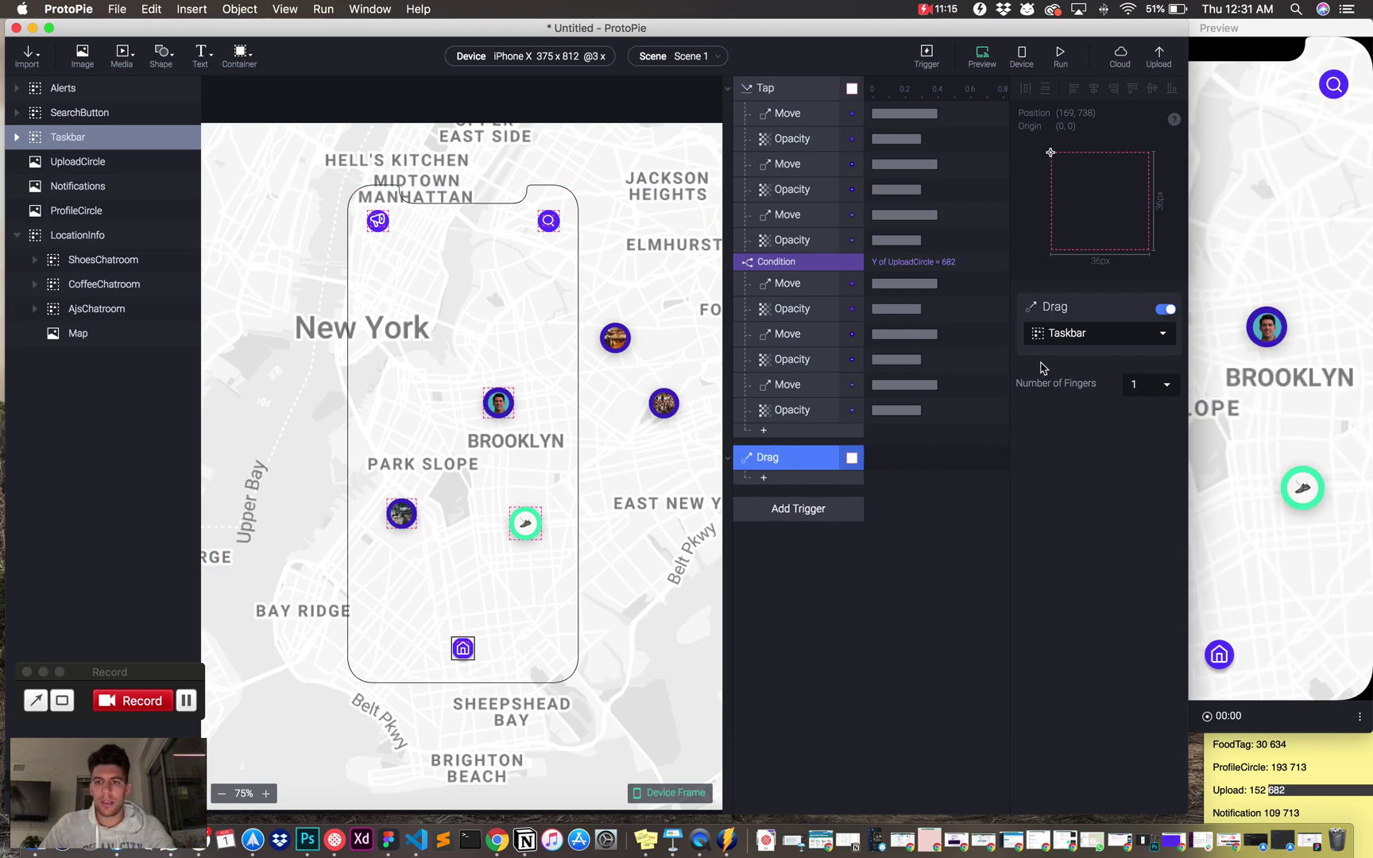
click(1065, 333)
text(map)
click(1053, 395)
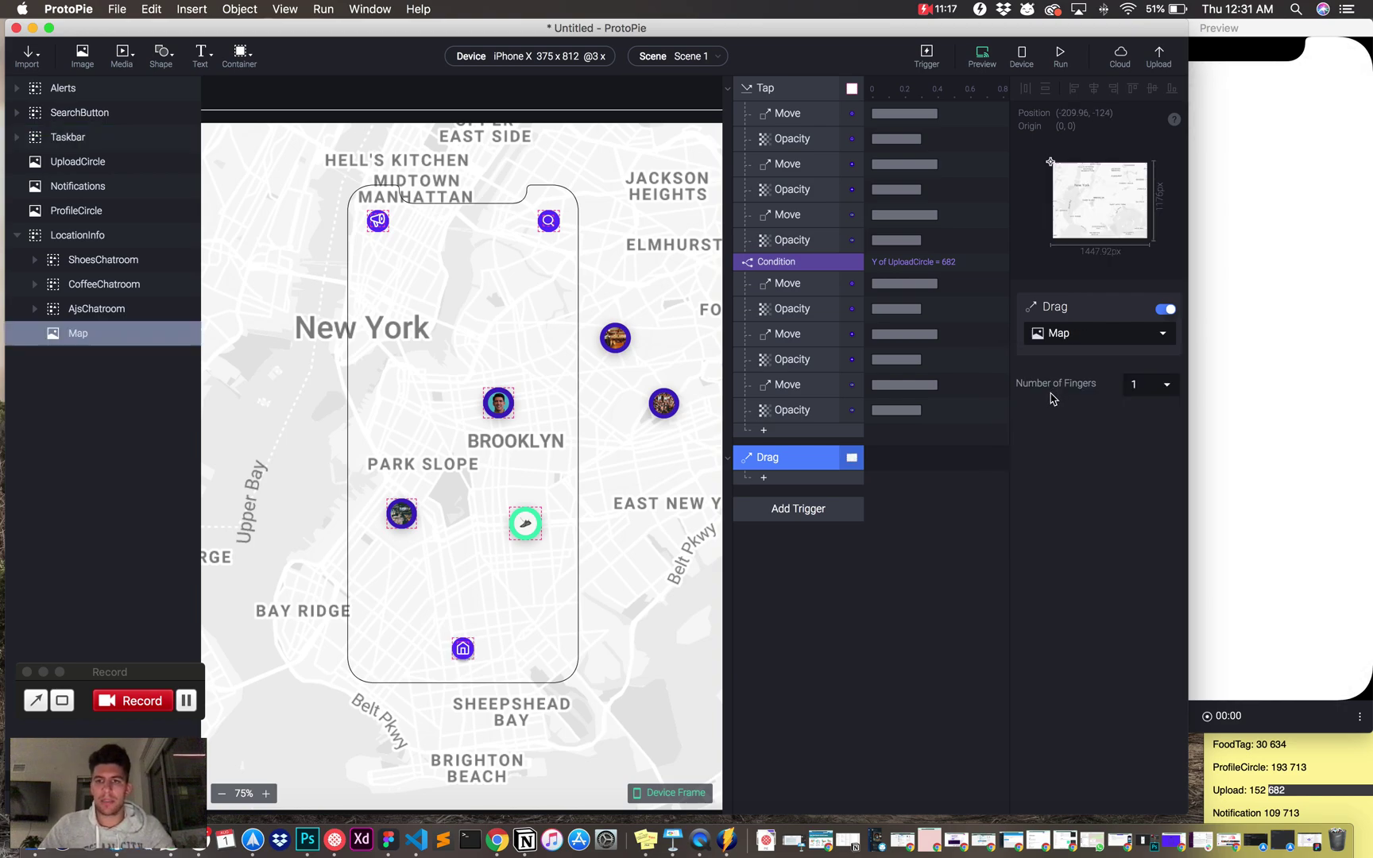
Add a Move response under the Drag trigger and duplicate it several times
click(764, 477)
click(774, 497)
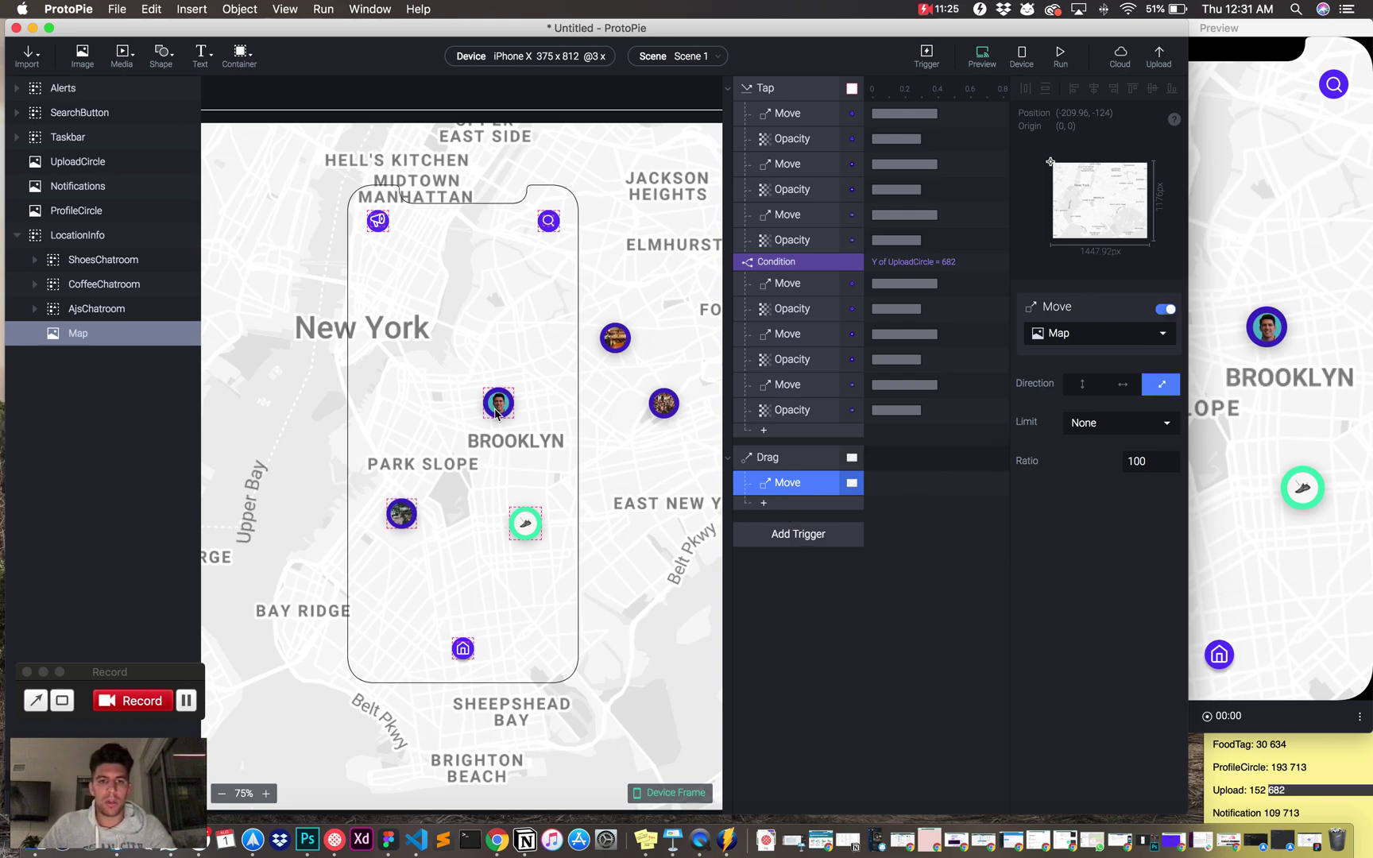
scroll(665, 408, right, 4)
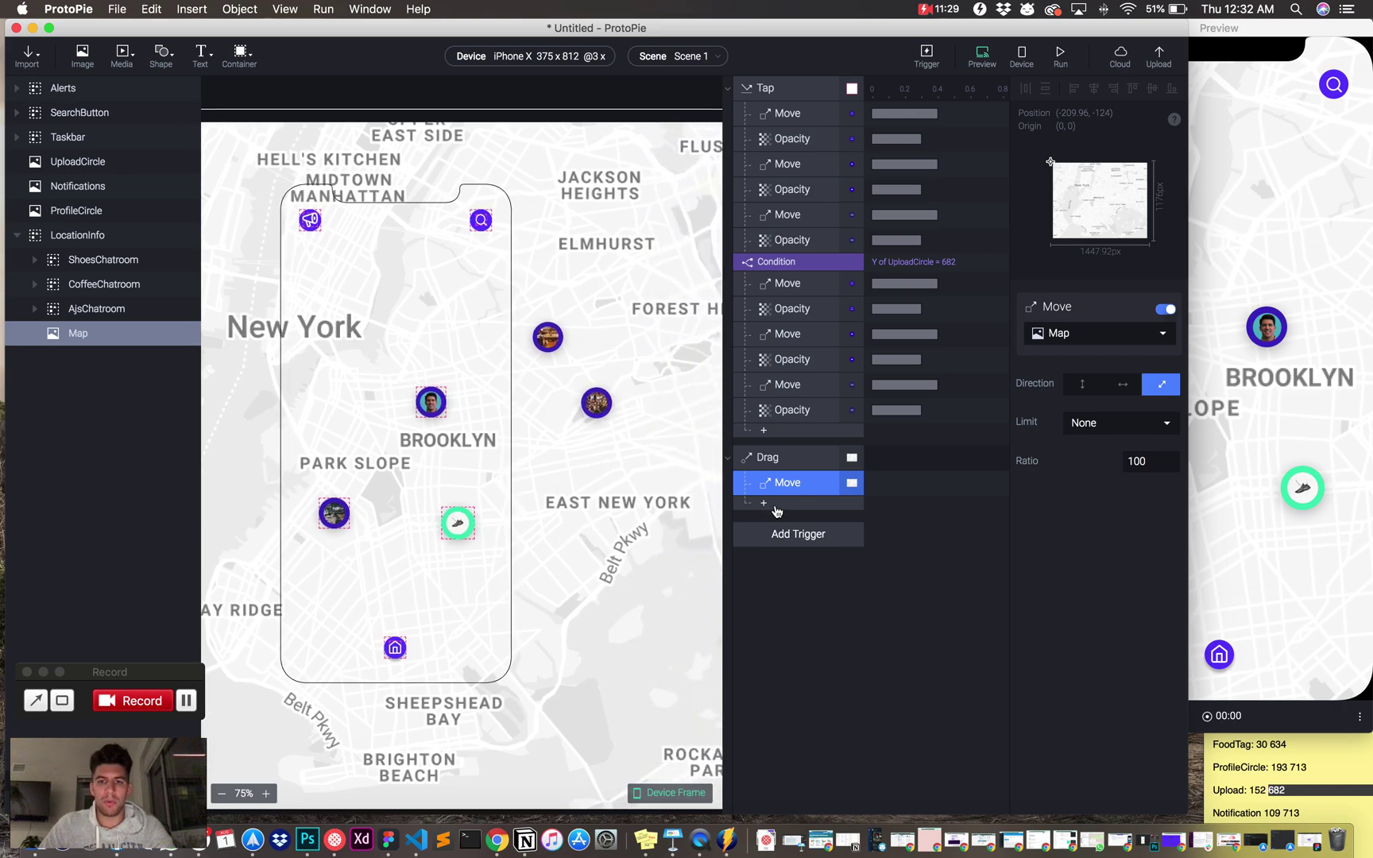
key(super+d)
key(super+d)
key(super+d)
key(super+d)
key(super+d)
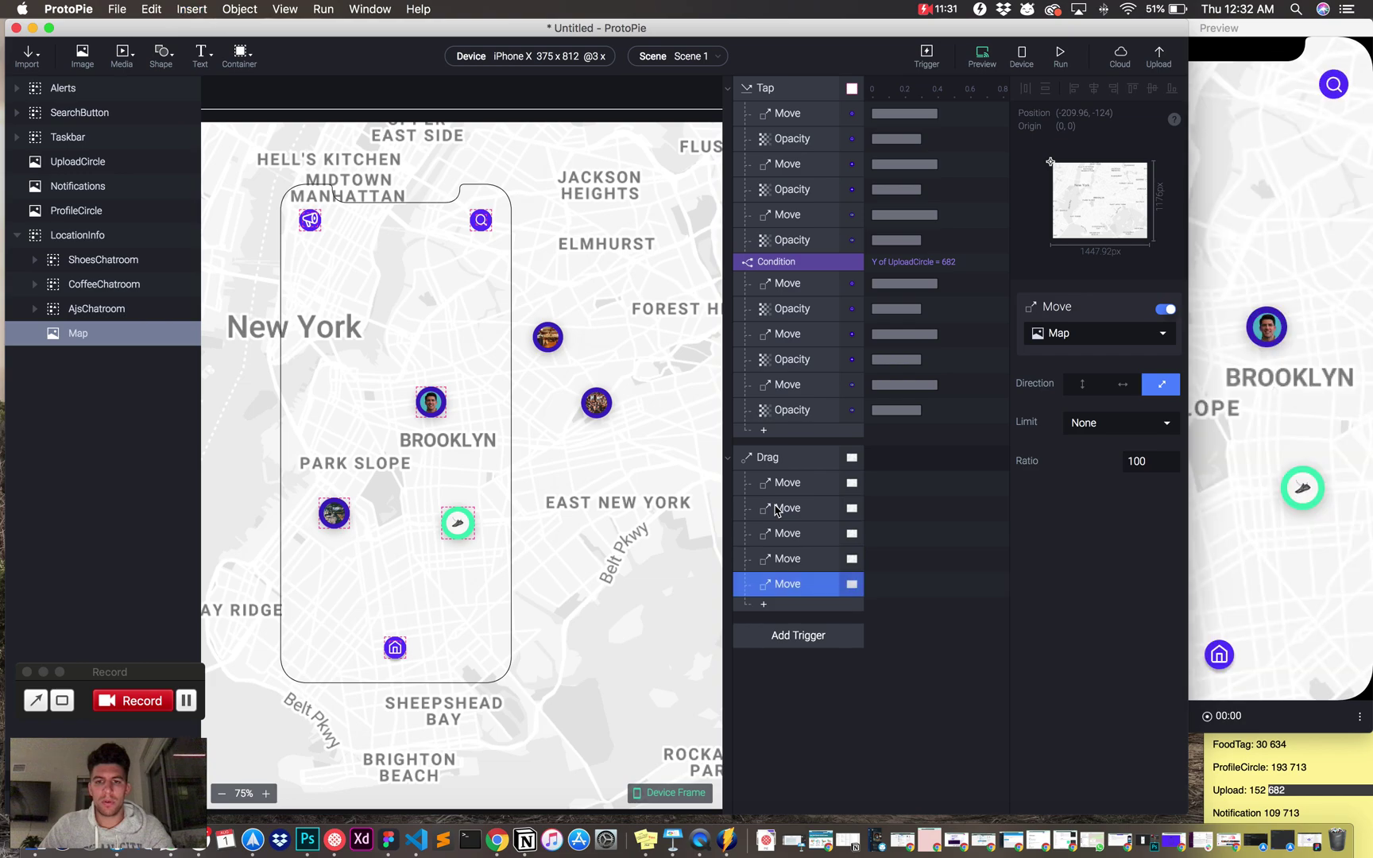
Point the second drag Move response at AjsPicture
click(784, 510)
click(1078, 340)
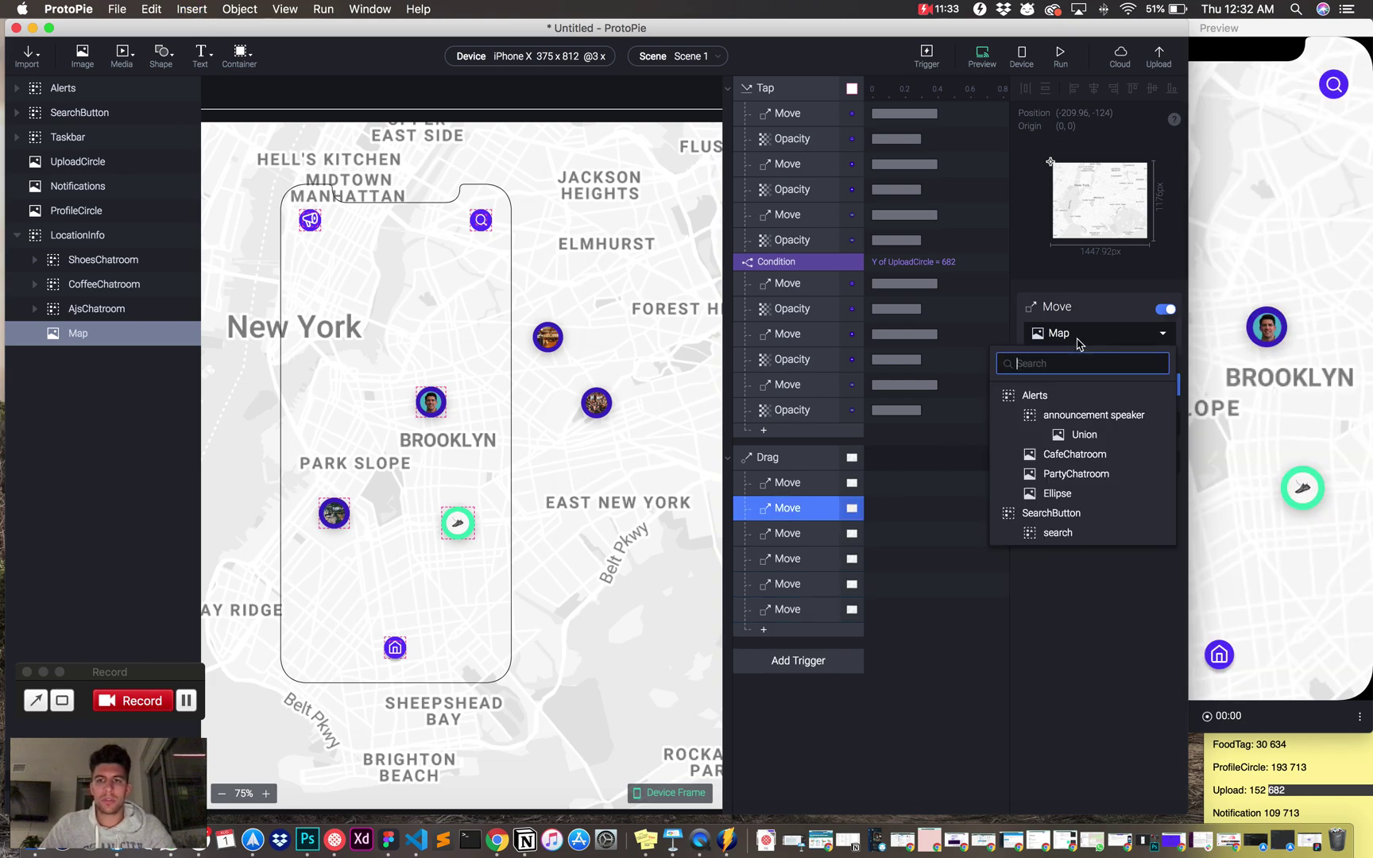
click(1057, 342)
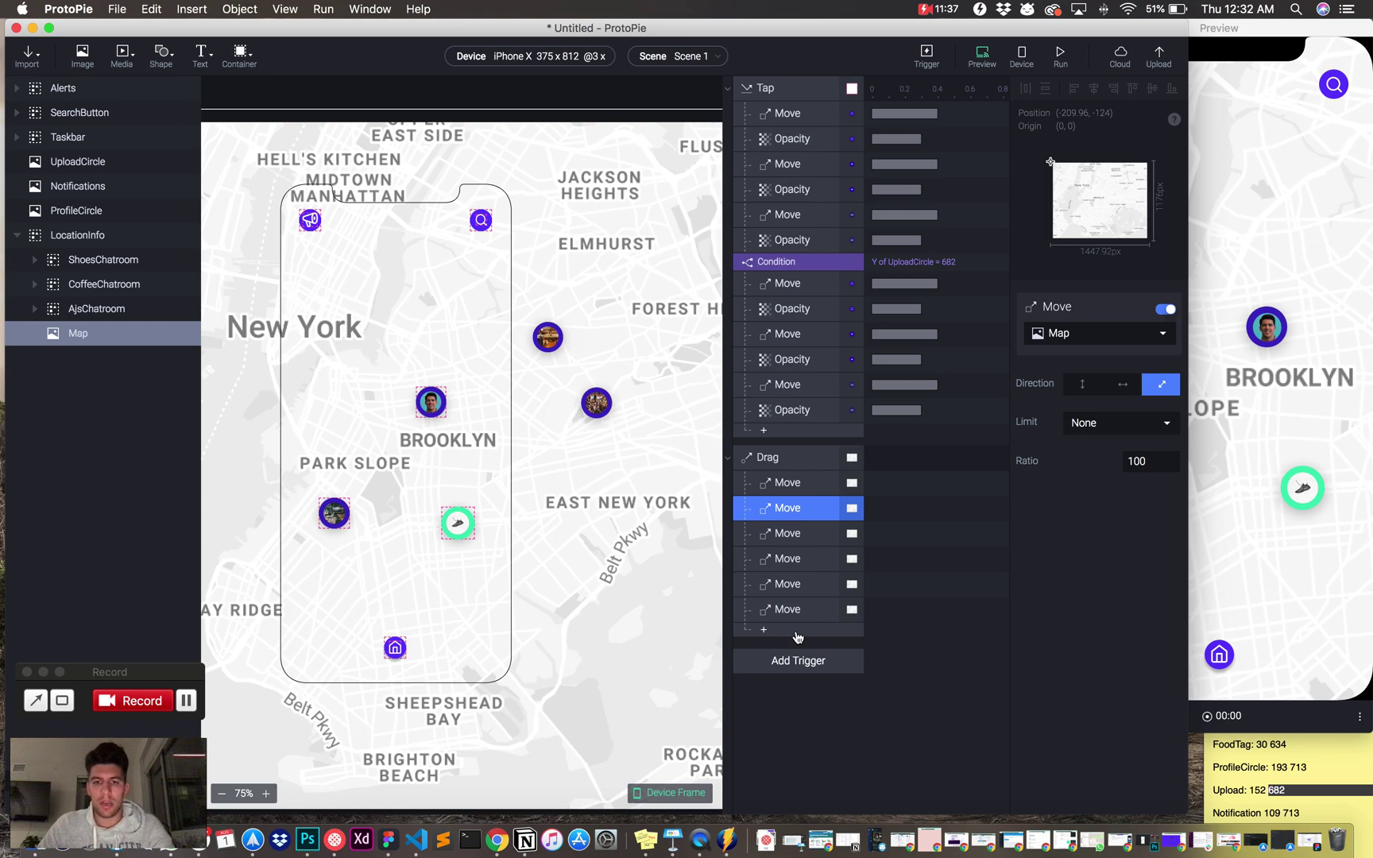
click(1093, 334)
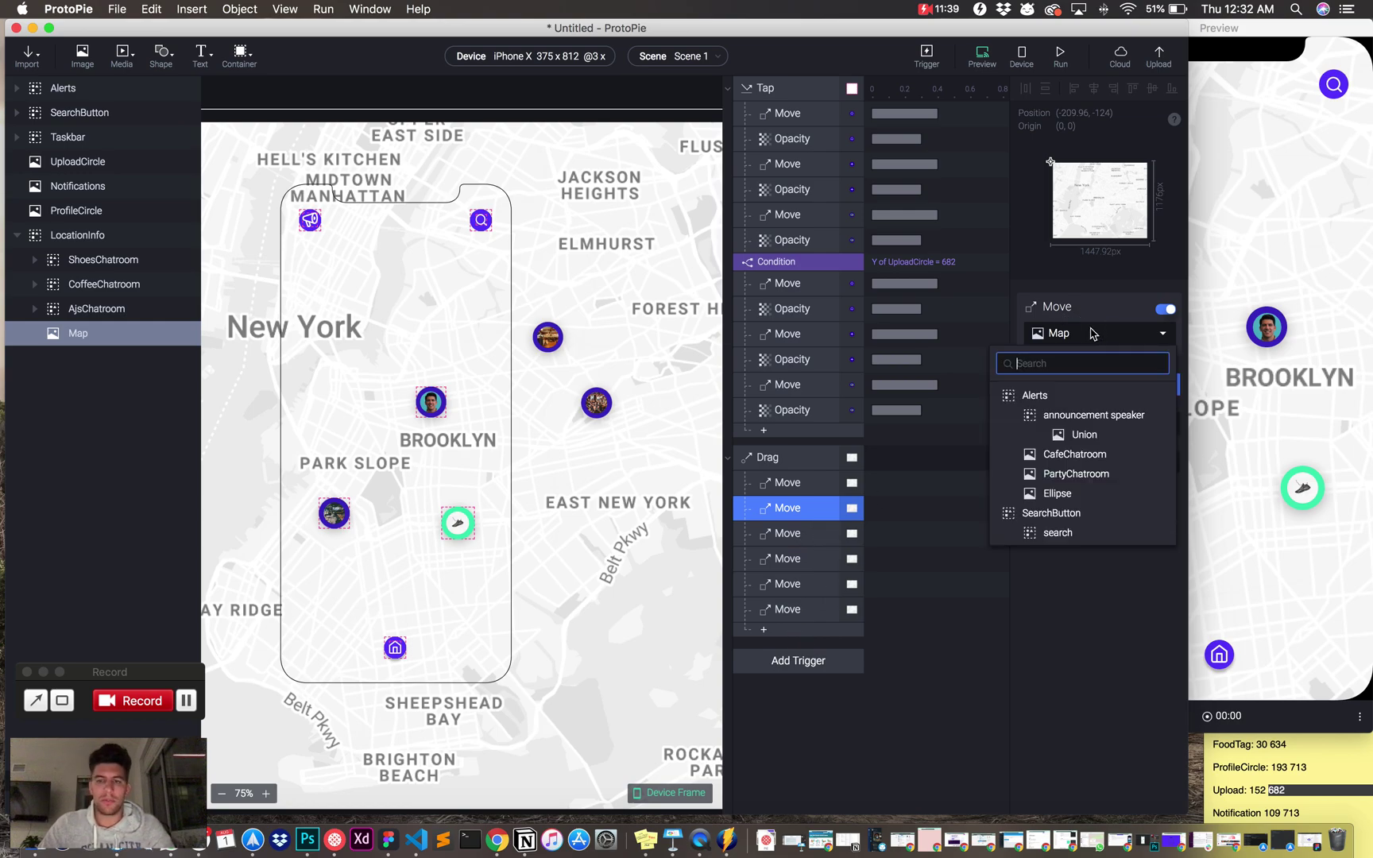
text(ahj)
key(BackSpace)
key(BackSpace)
text(j)
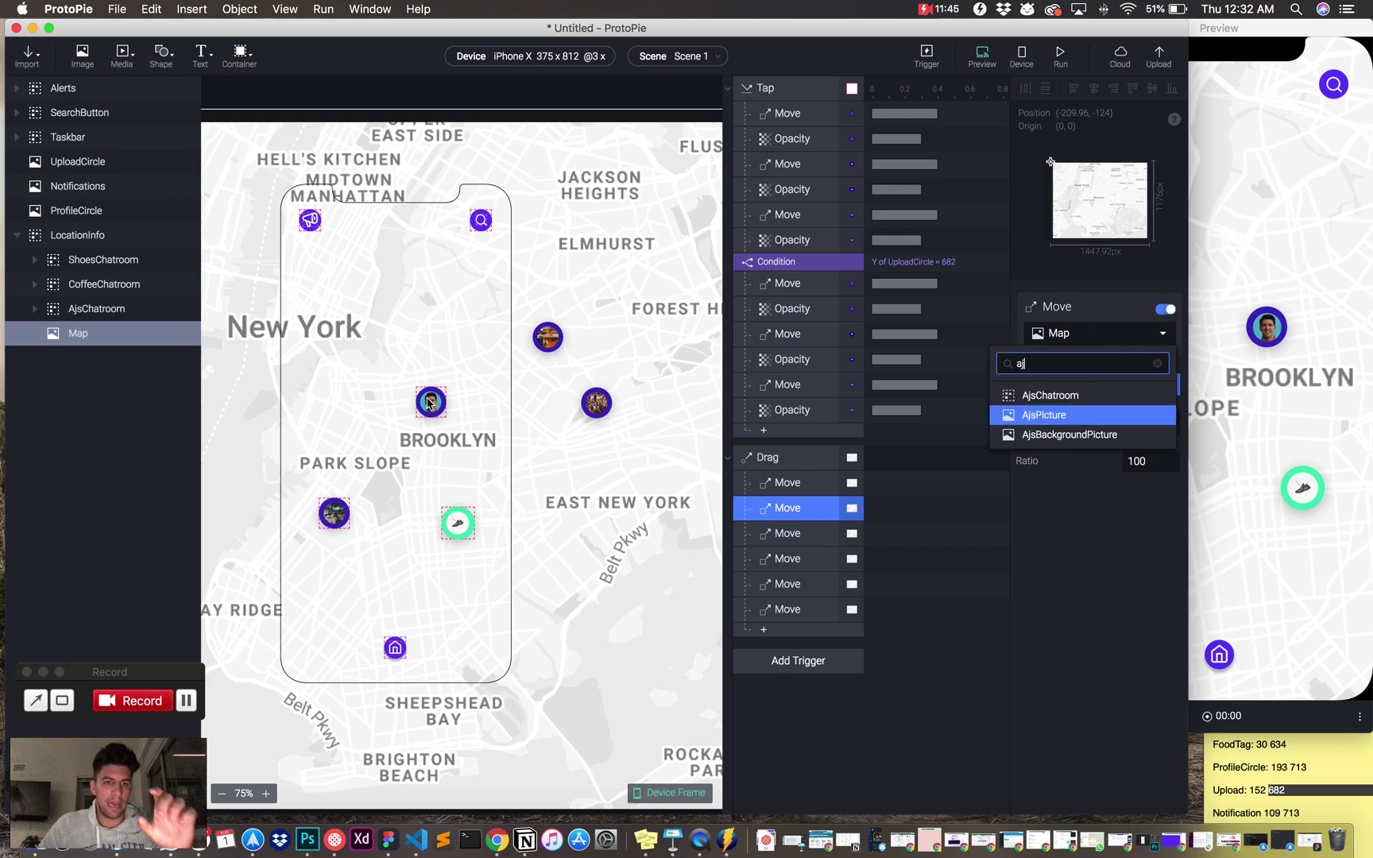
scroll(433, 408, right, 1)
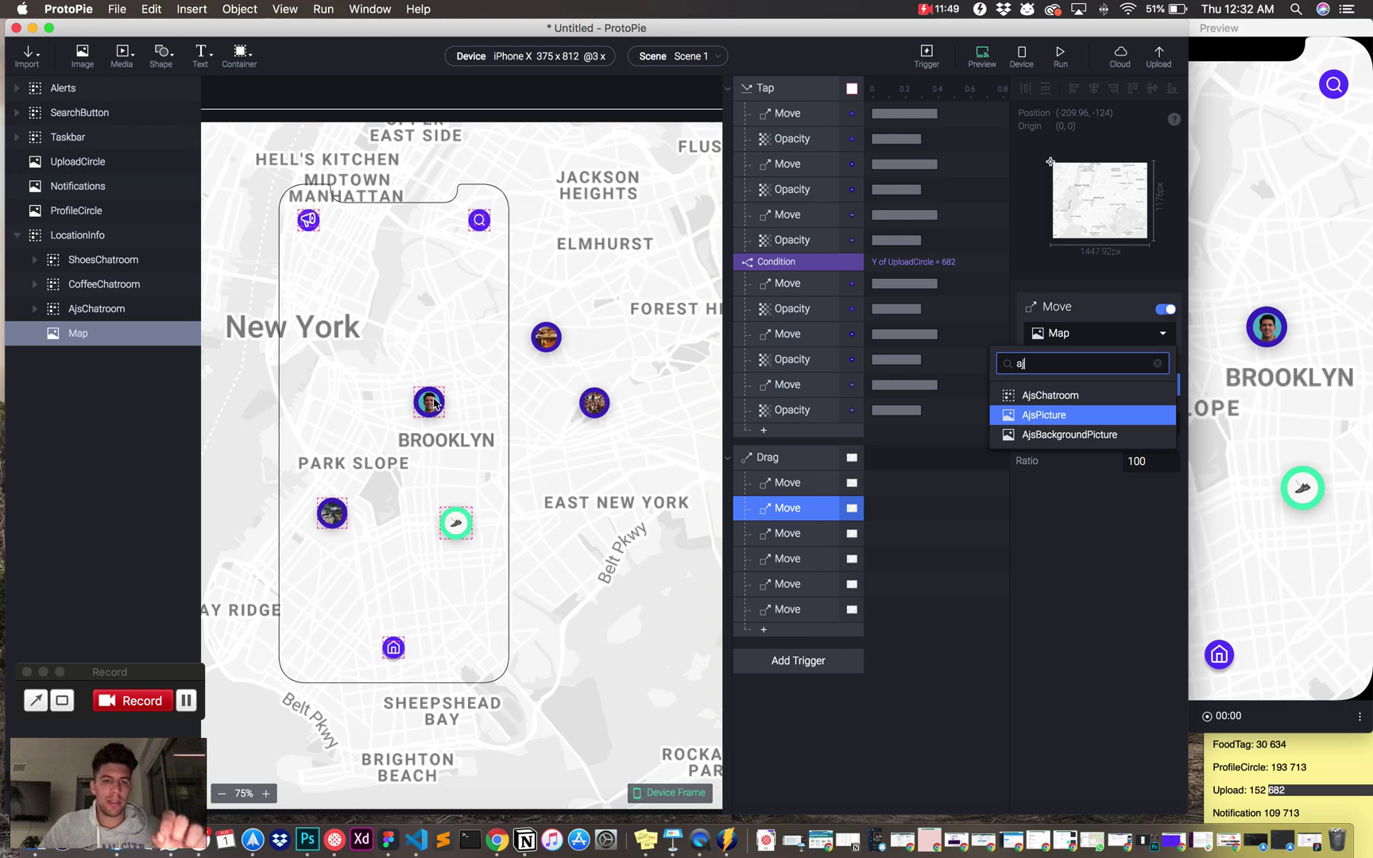
click(1076, 418)
Point the third drag Move response at AjsBackgroundPicture
click(801, 539)
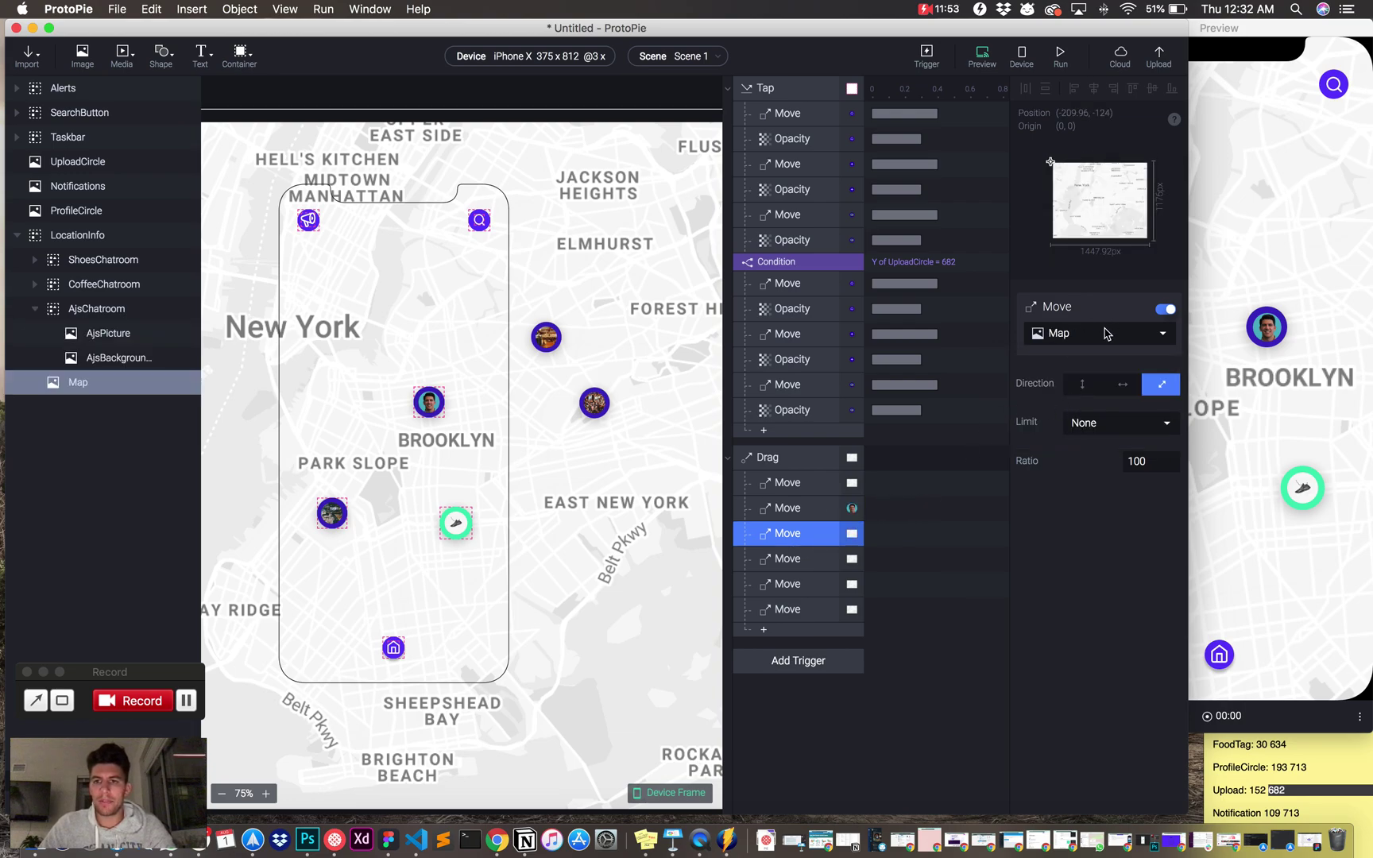
click(1102, 333)
text(ahj)
key(BackSpace)
key(BackSpace)
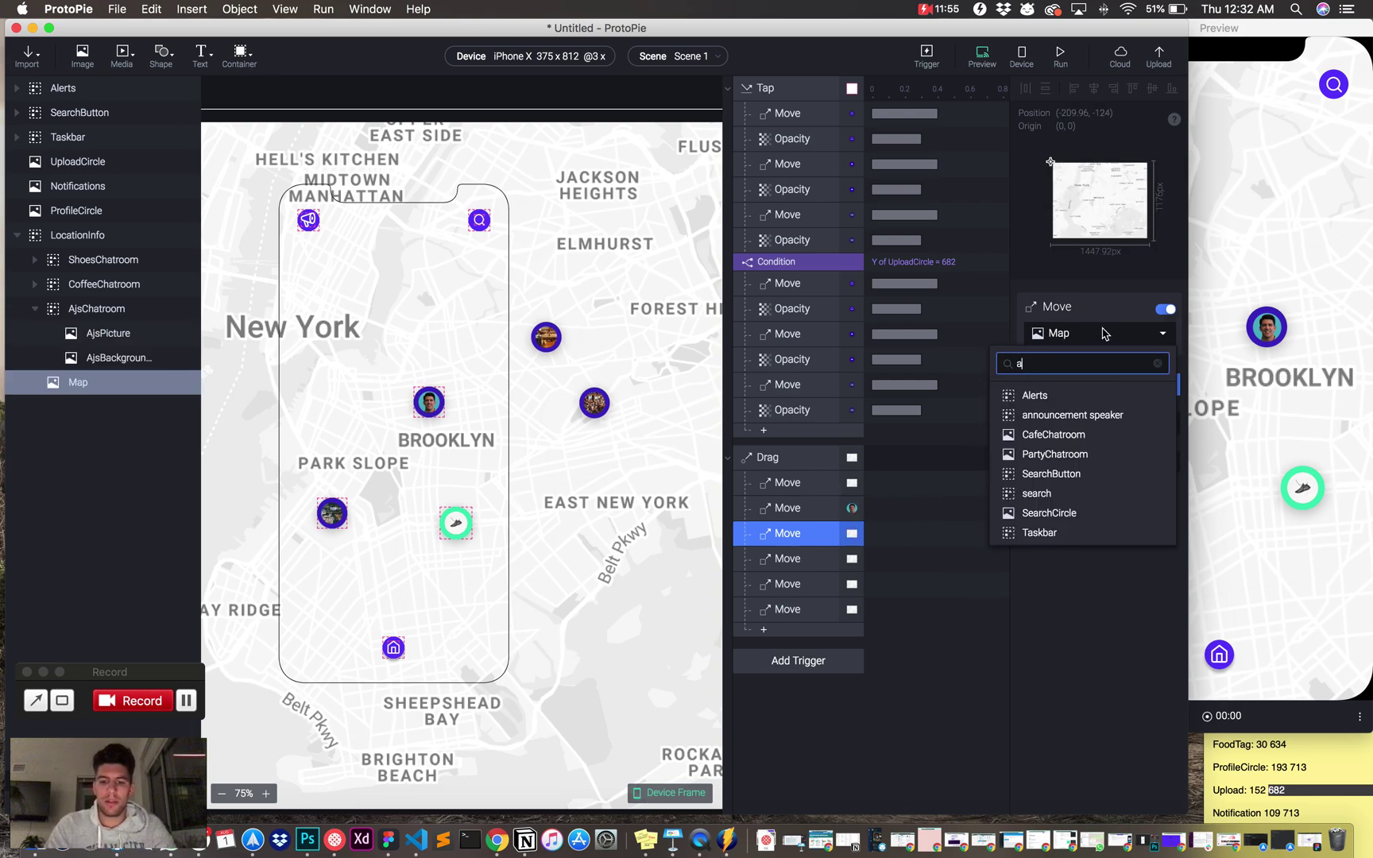
text(j)
click(1069, 433)
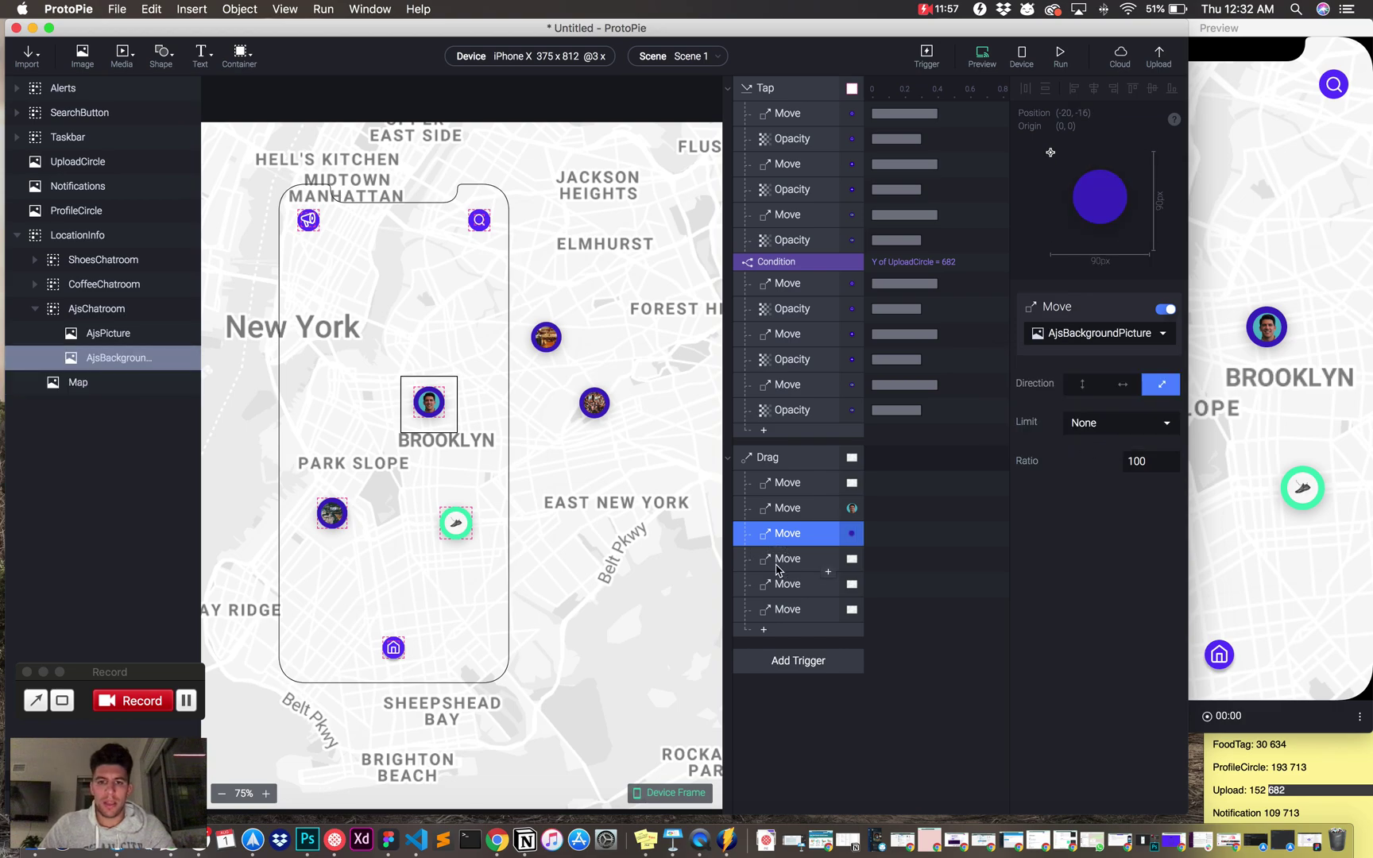
Point the fourth and fifth Move responses at ShoesPicture and ShoesBackground
click(774, 564)
click(1087, 340)
text(sho)
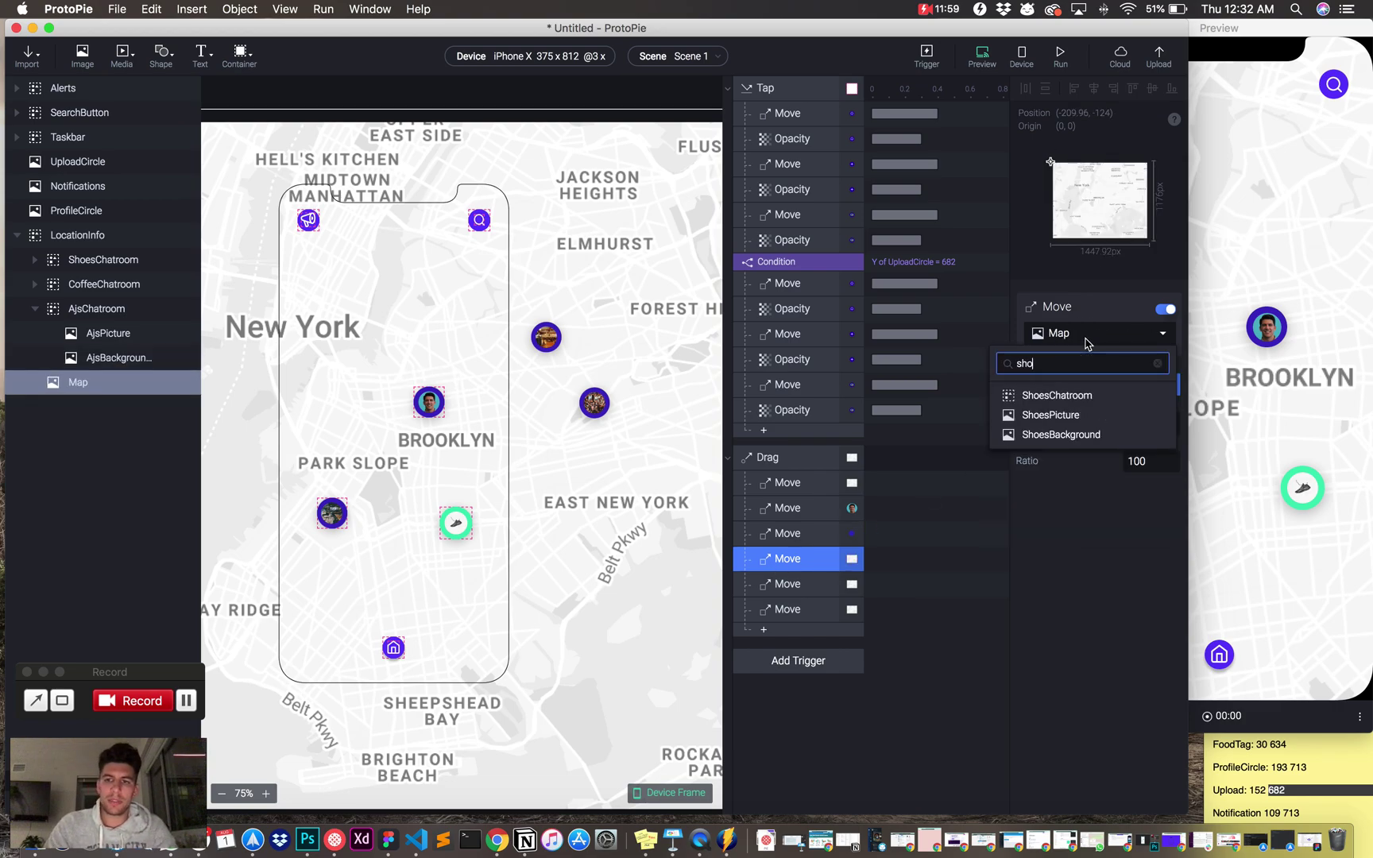
click(1087, 419)
click(813, 584)
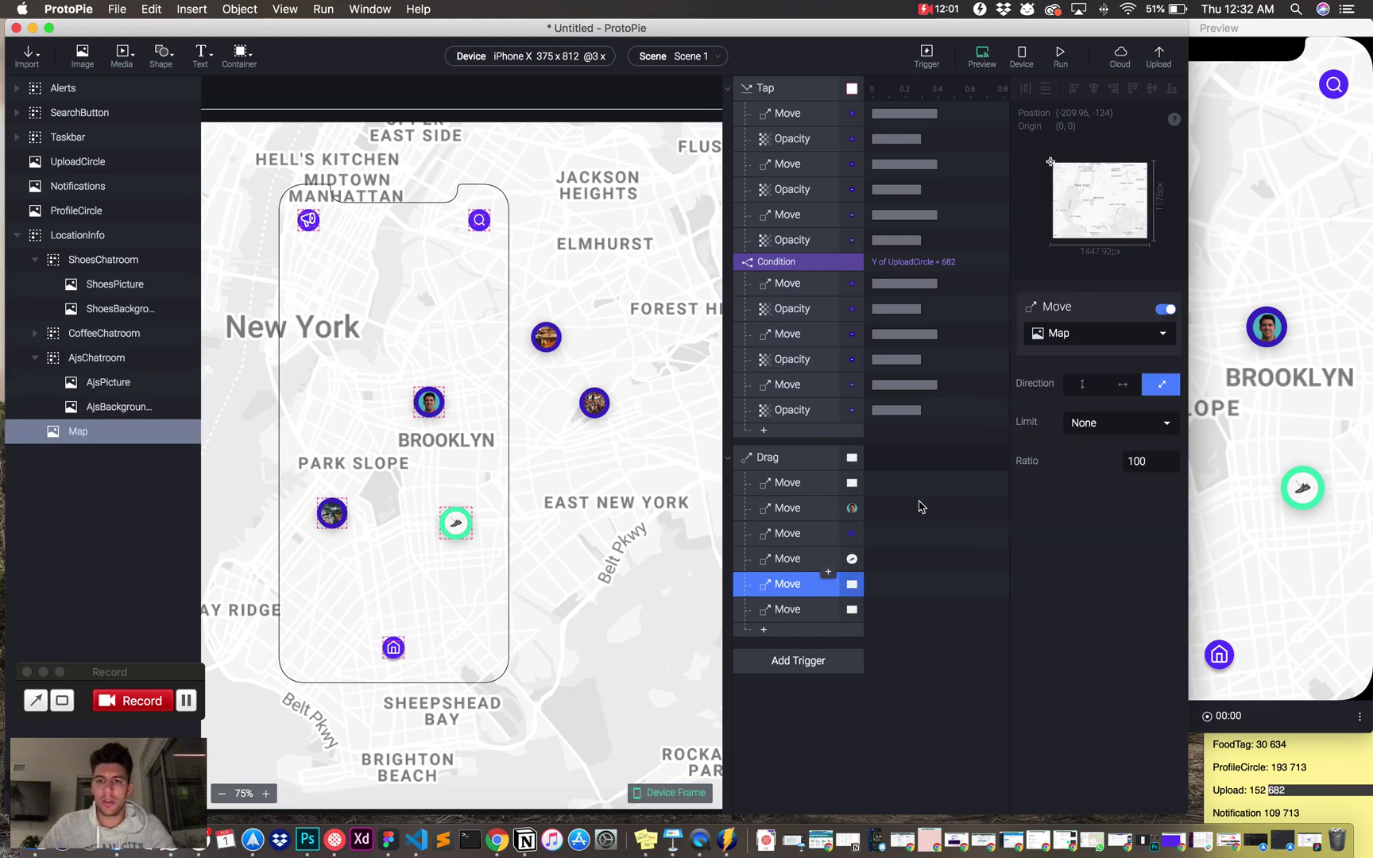
click(1085, 338)
text(shoe)
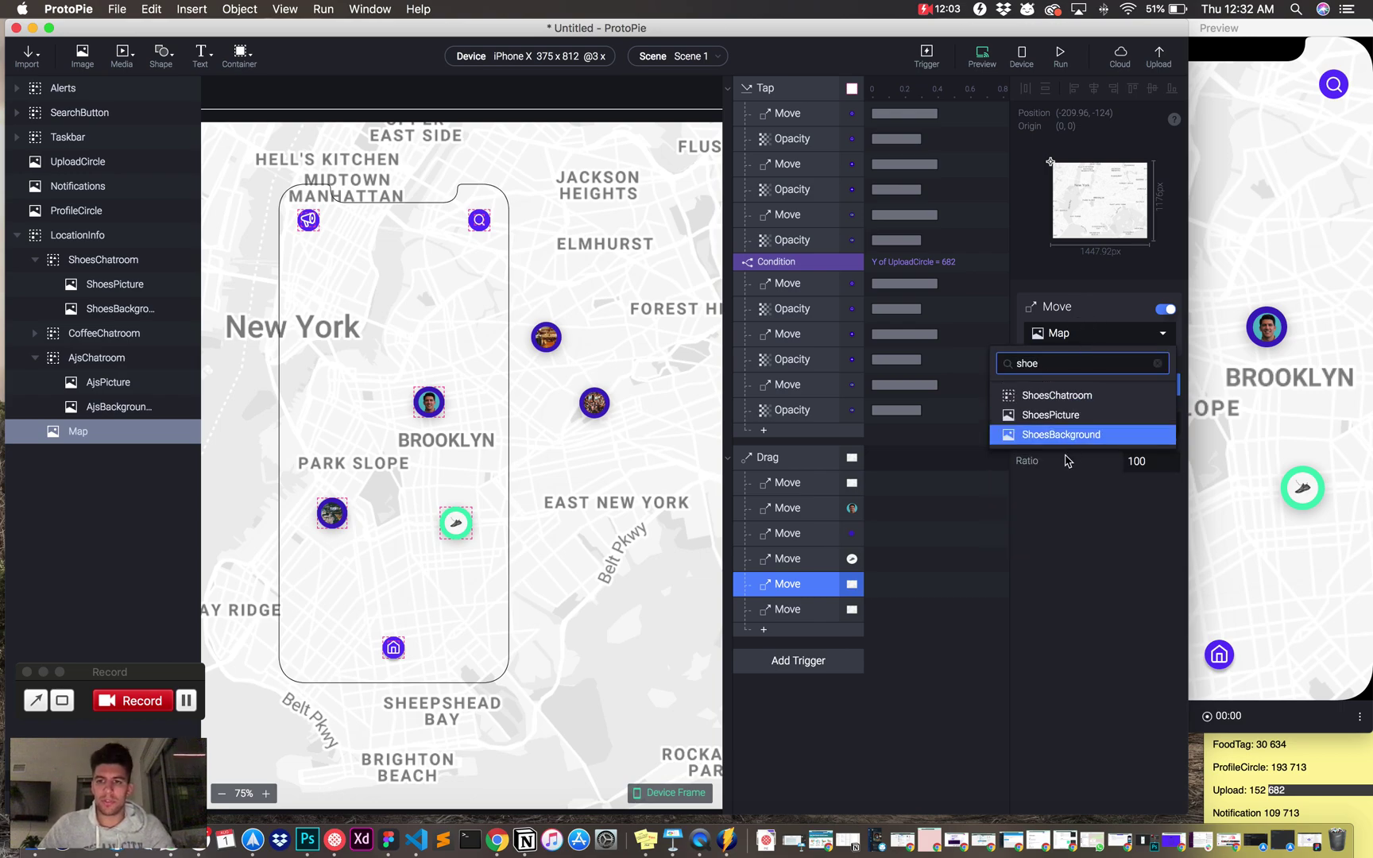
click(1061, 435)
Duplicate another Move response and point the last two at CoffeePicture and CoffeeBackground
click(800, 611)
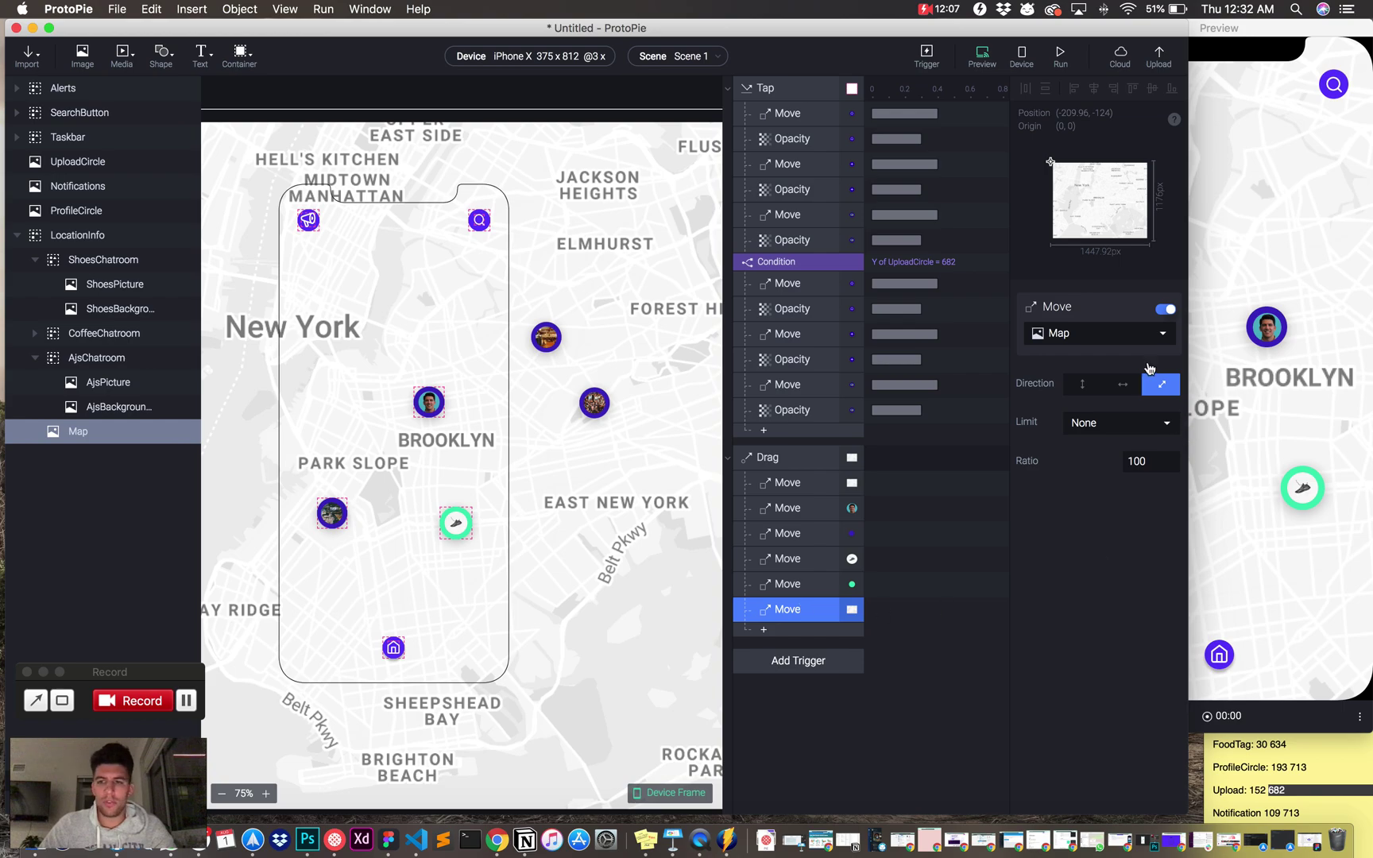
key(super+d)
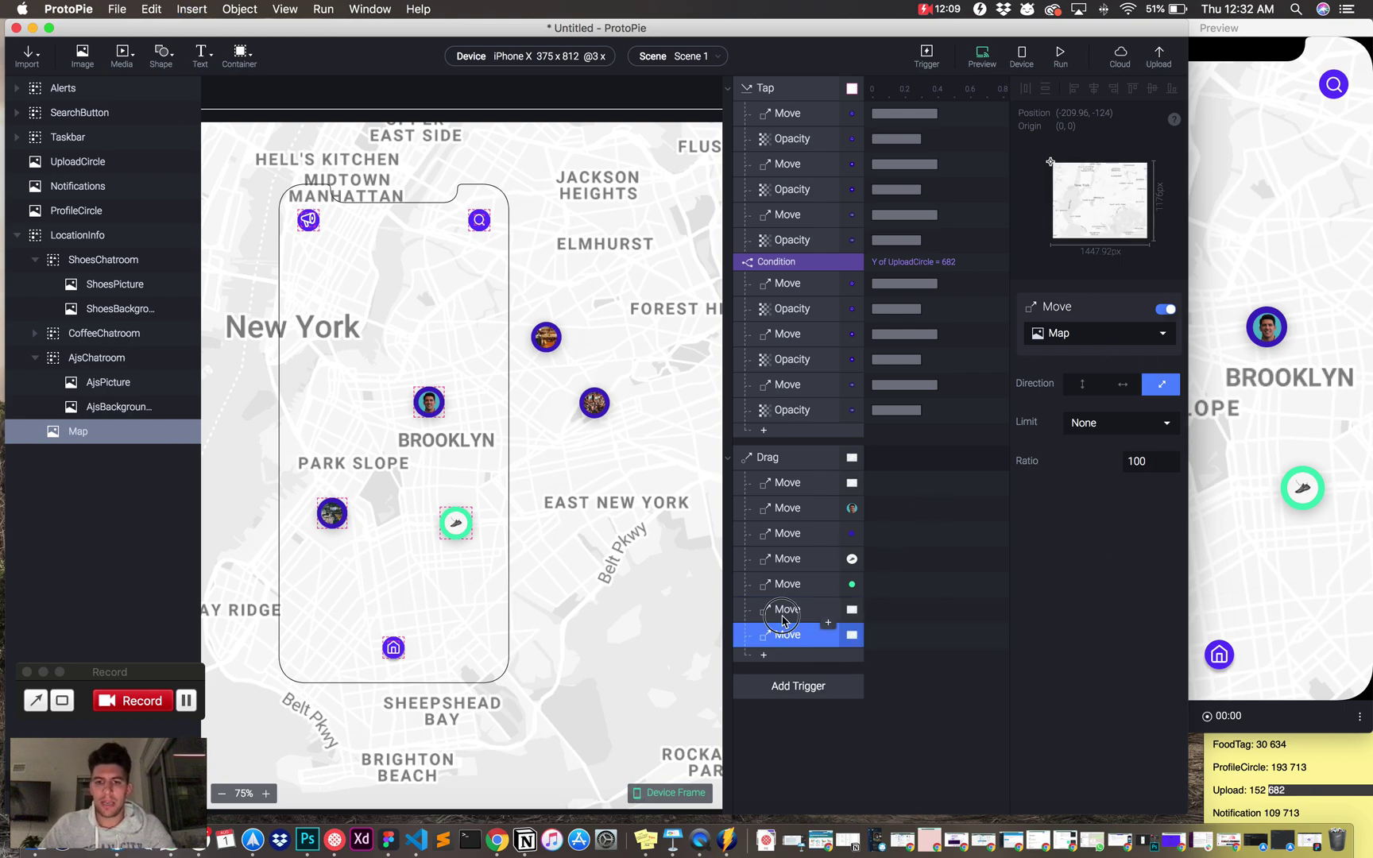
click(787, 613)
click(1093, 332)
text(coff)
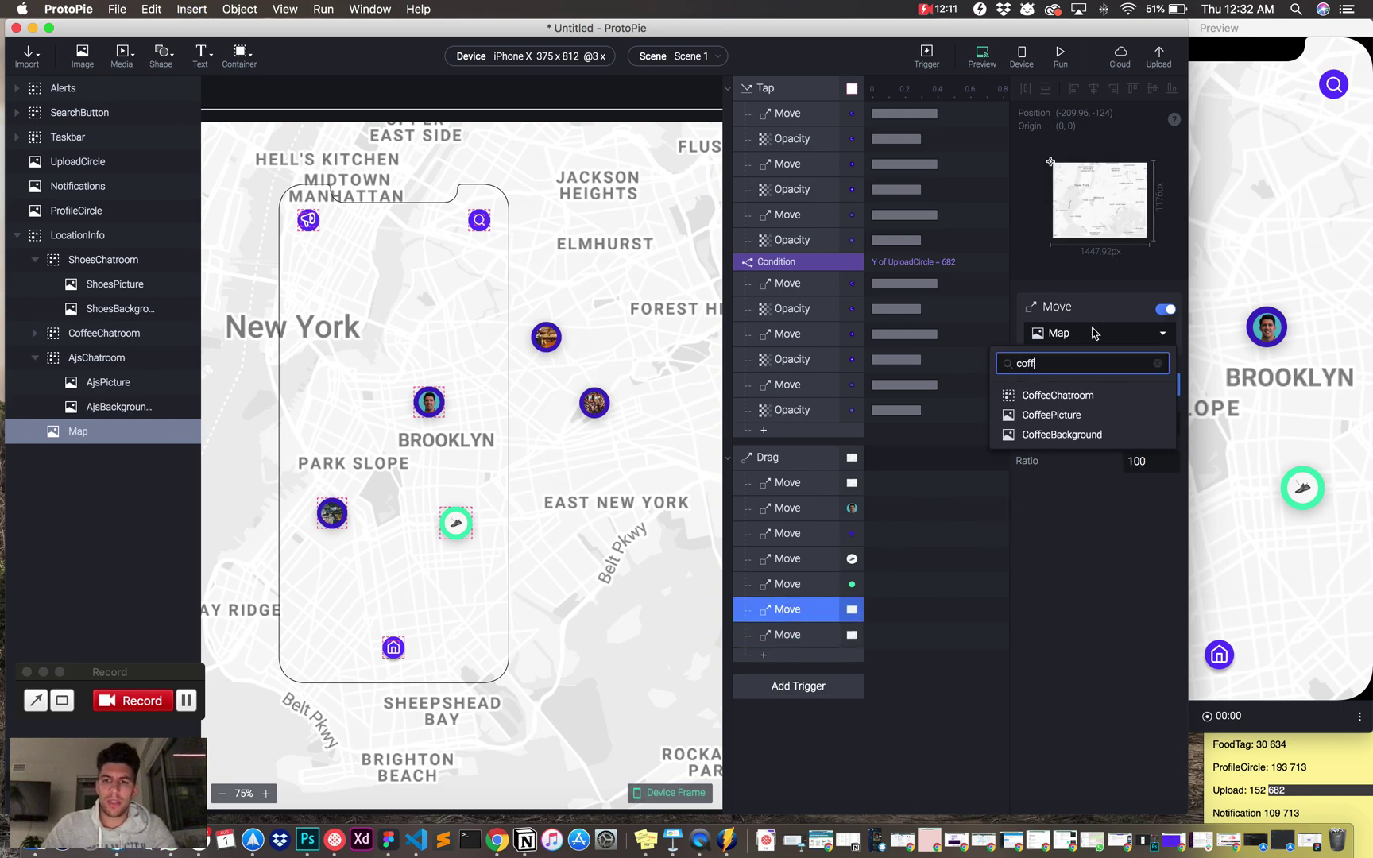
click(1065, 408)
click(761, 635)
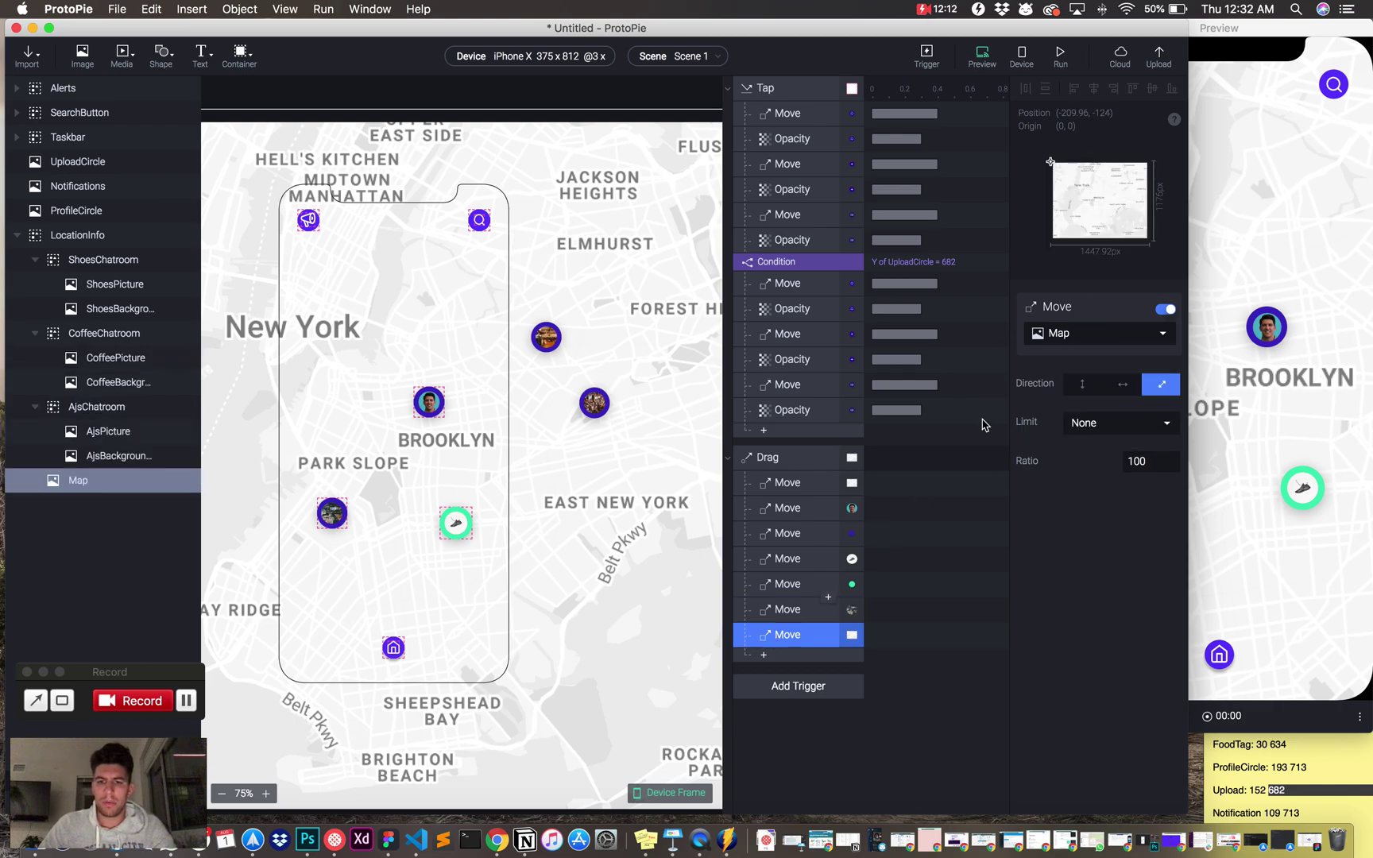
click(1076, 340)
text(coff)
click(1064, 435)
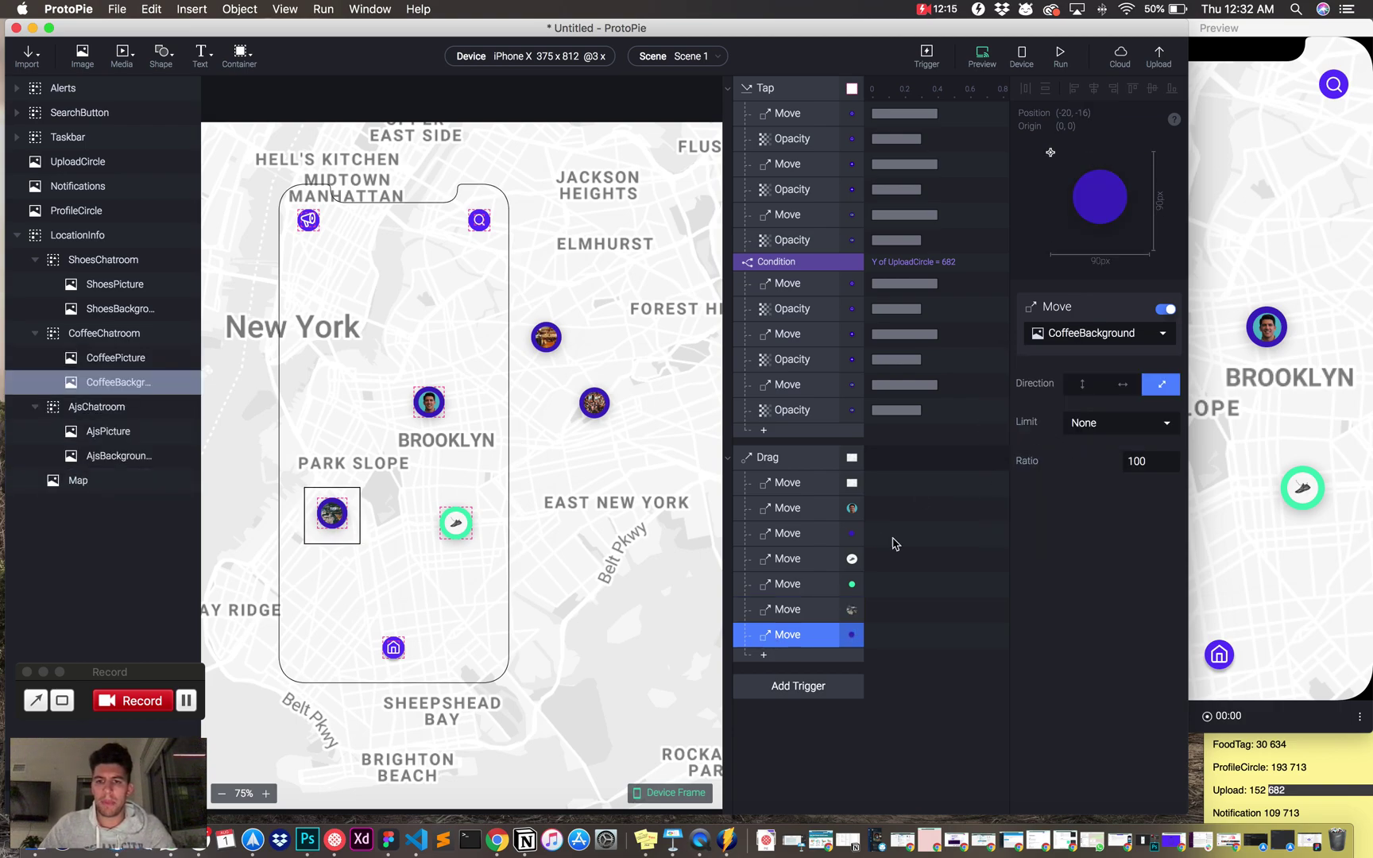
click(765, 655)
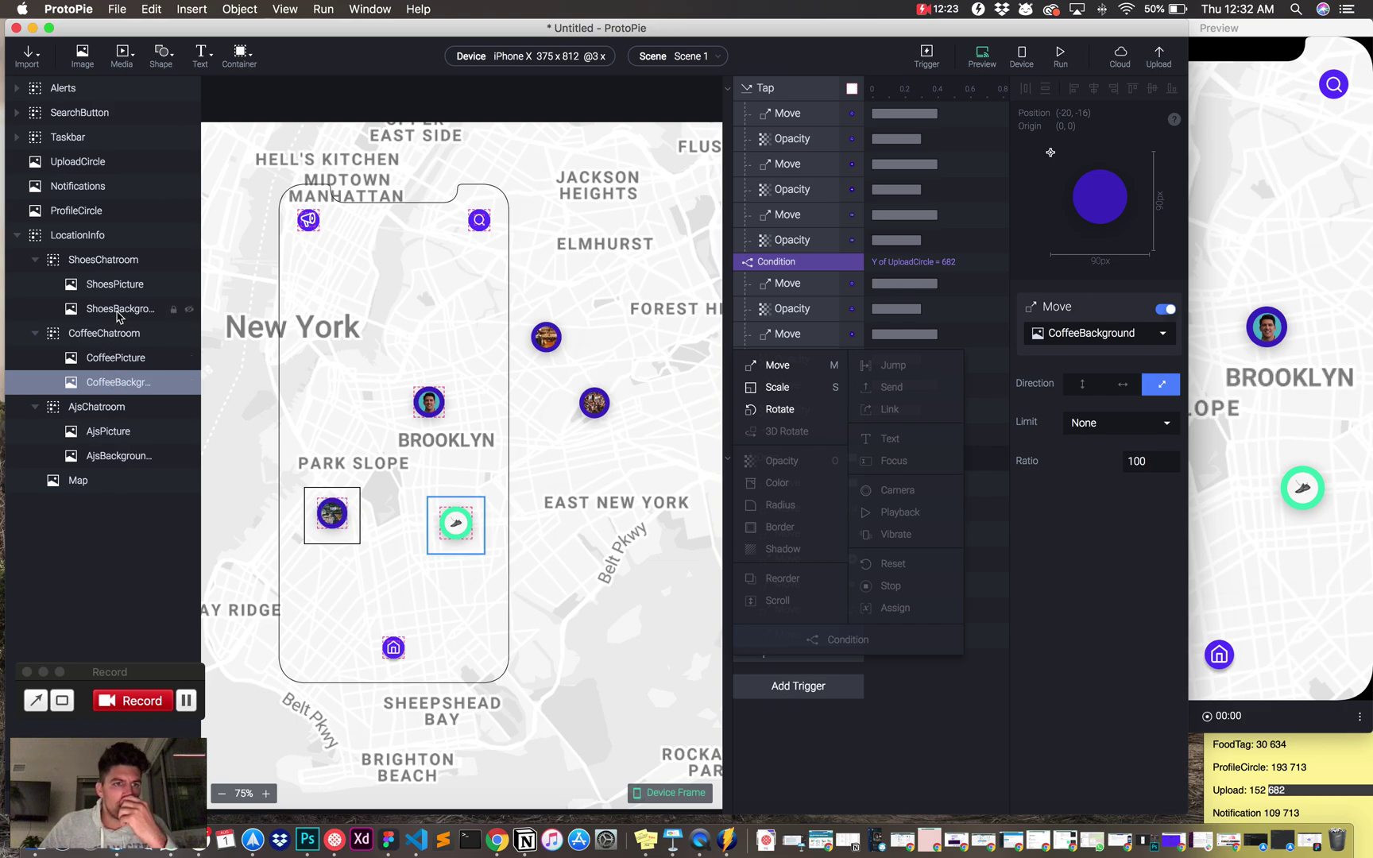
Duplicate the CoffeePicture Move response in the Map drag trigger with Cmd+D
click(546, 337)
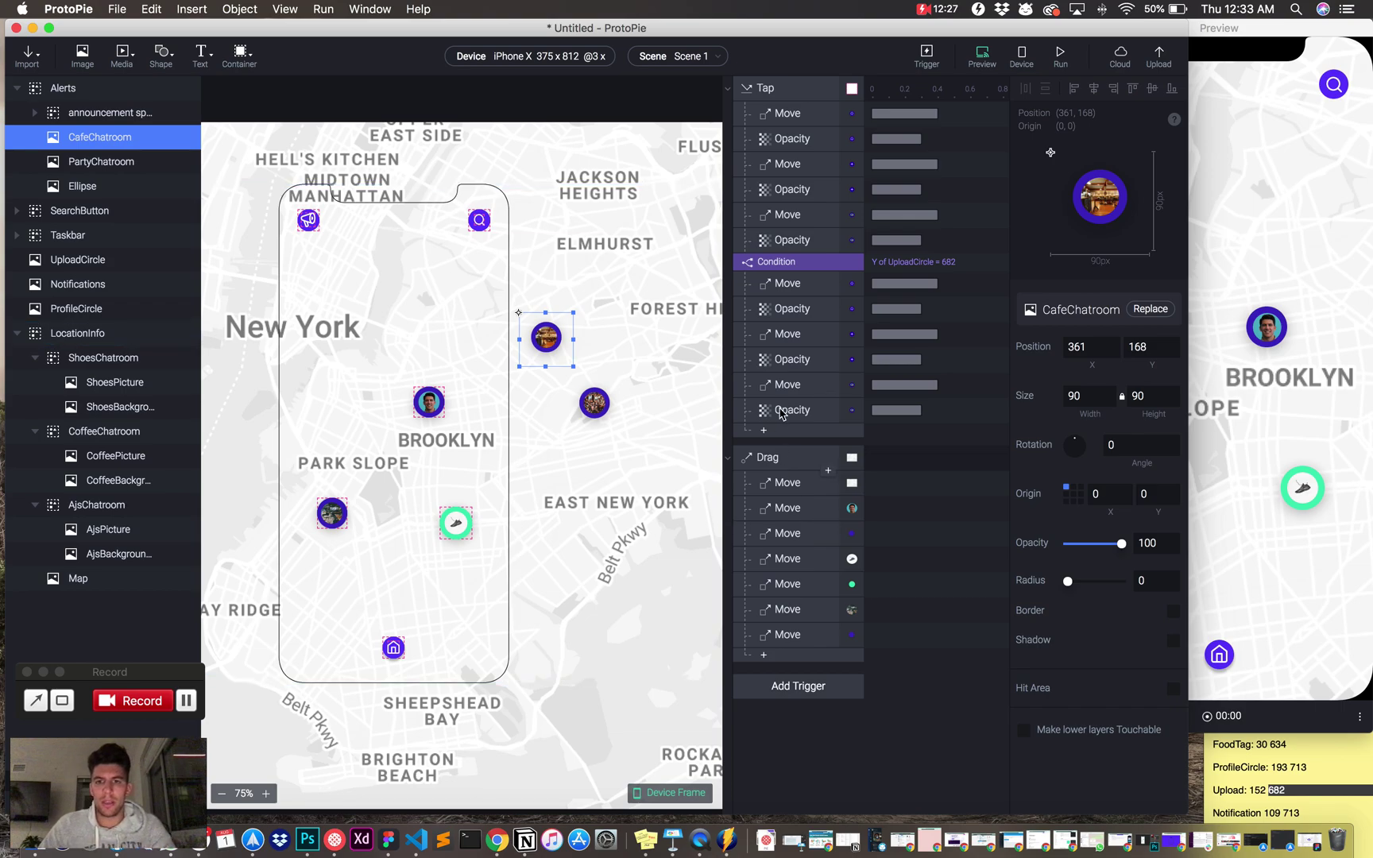
click(795, 592)
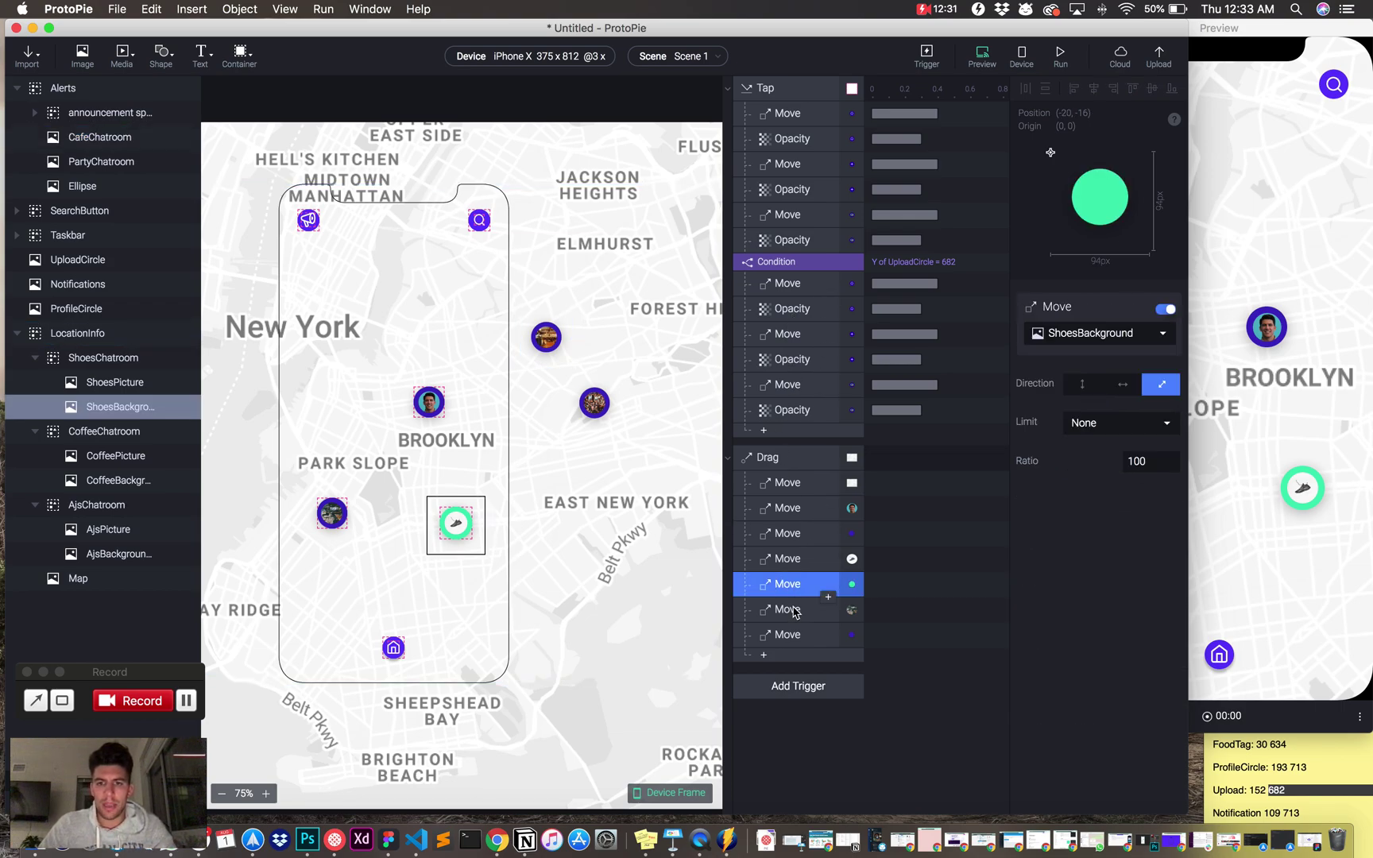
click(794, 609)
click(783, 655)
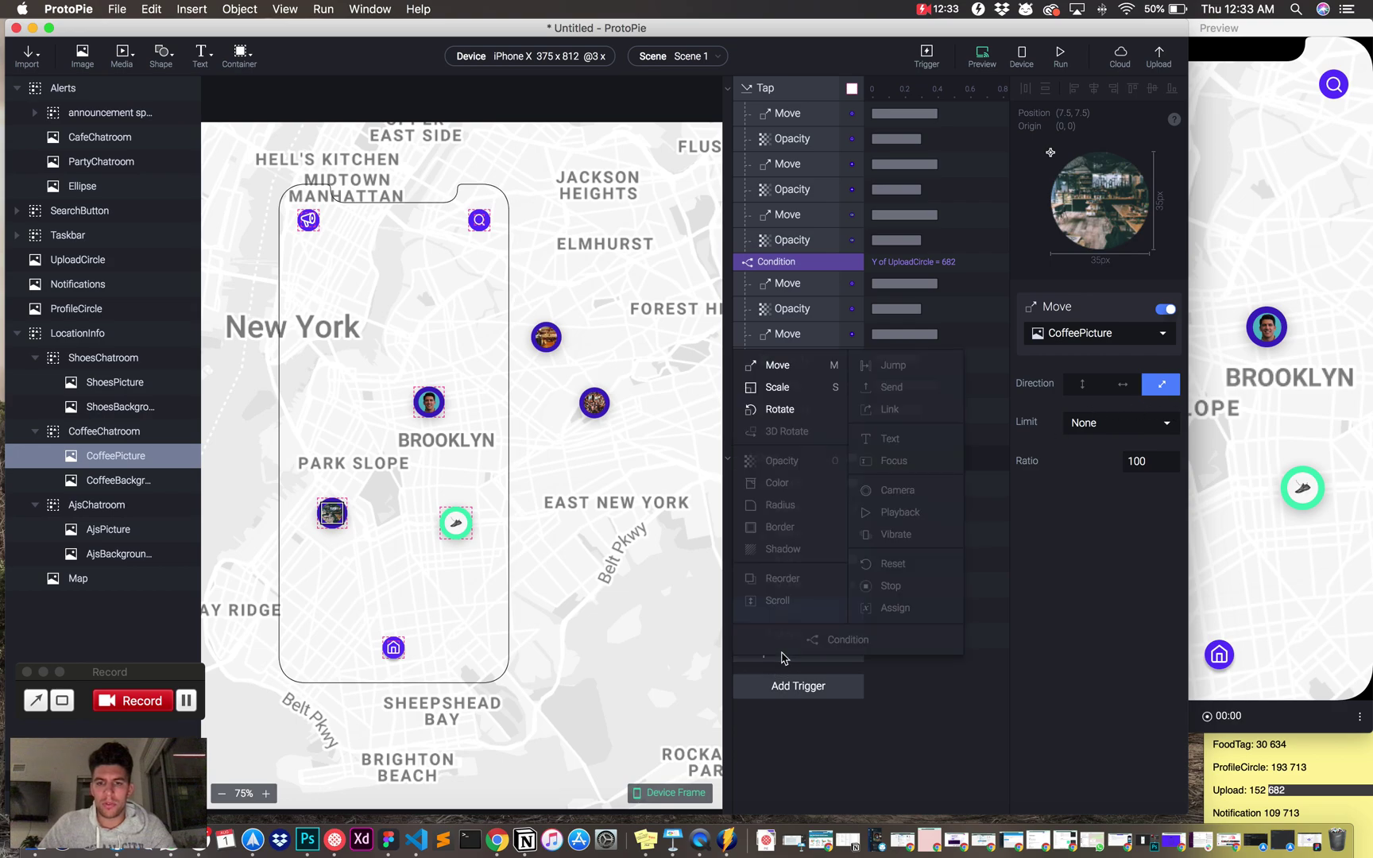
click(910, 685)
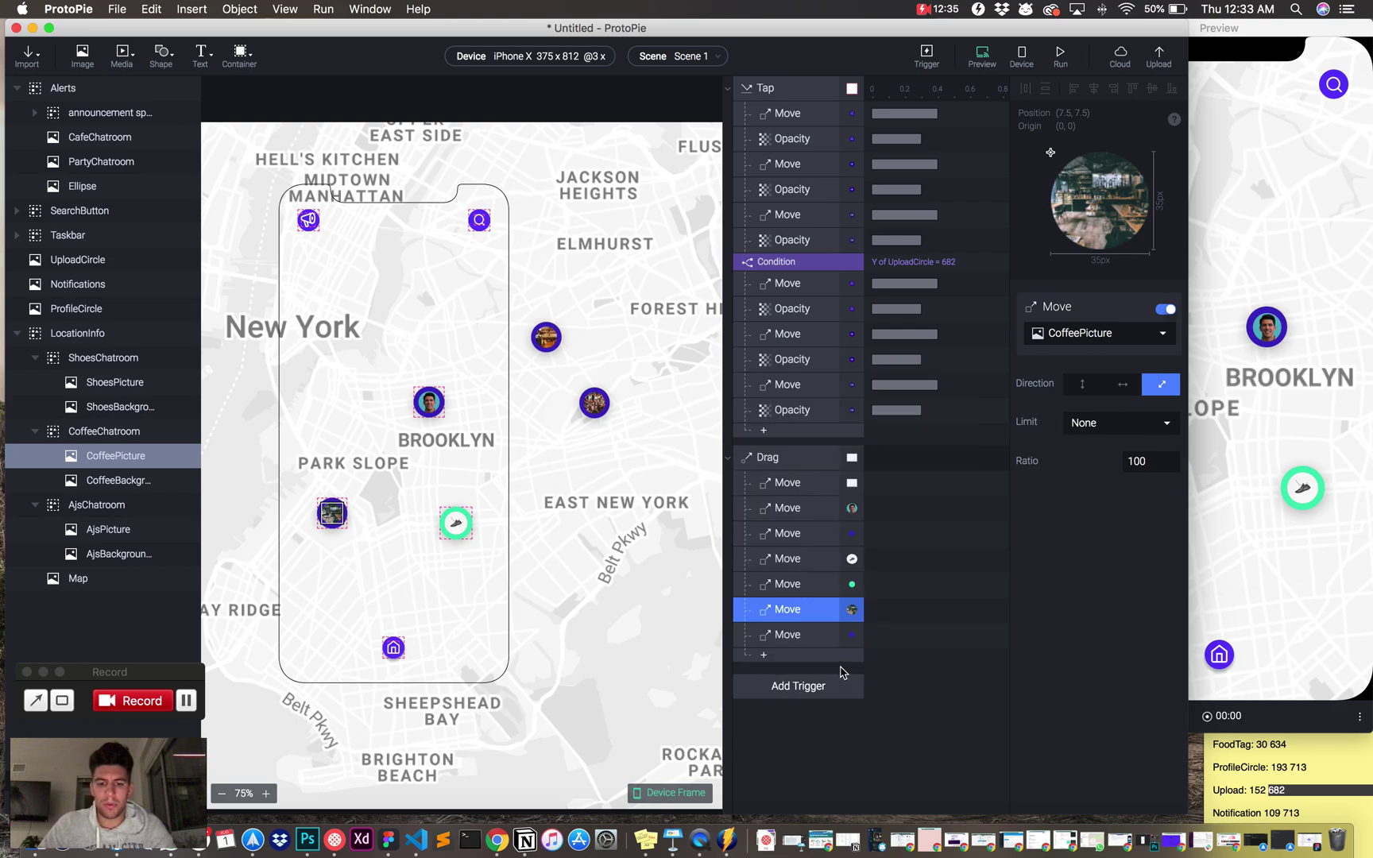
key(super+d)
key(super+d)
key(super+d)
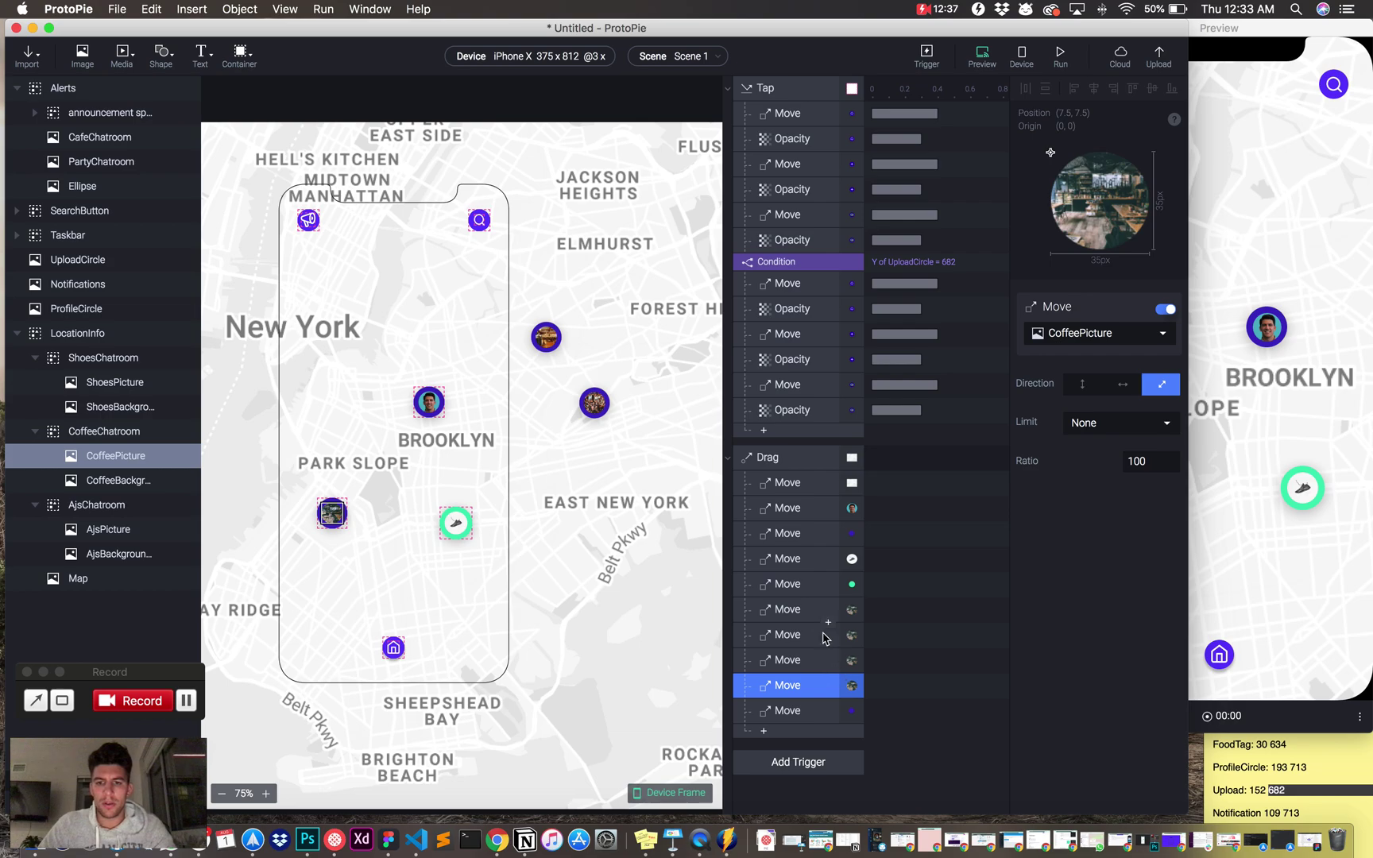
mouse_move(809, 709)
mouse_down()
mouse_move(799, 648)
mouse_move(810, 705)
mouse_up()
Retarget the copied Move responses to PartyChatroom and CafeChatroom, and delete the leftover extra copy
click(809, 610)
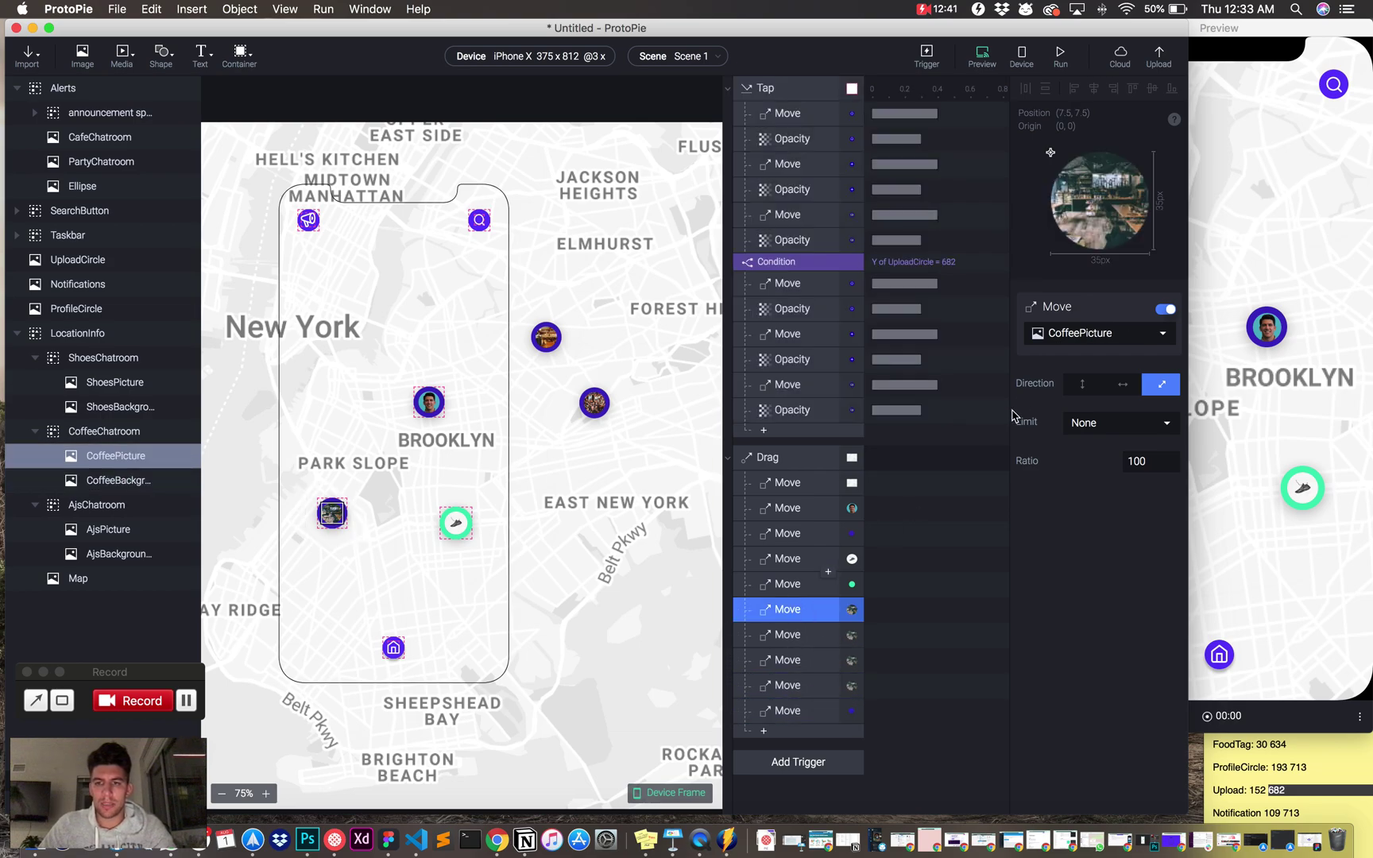
click(1078, 340)
text(party)
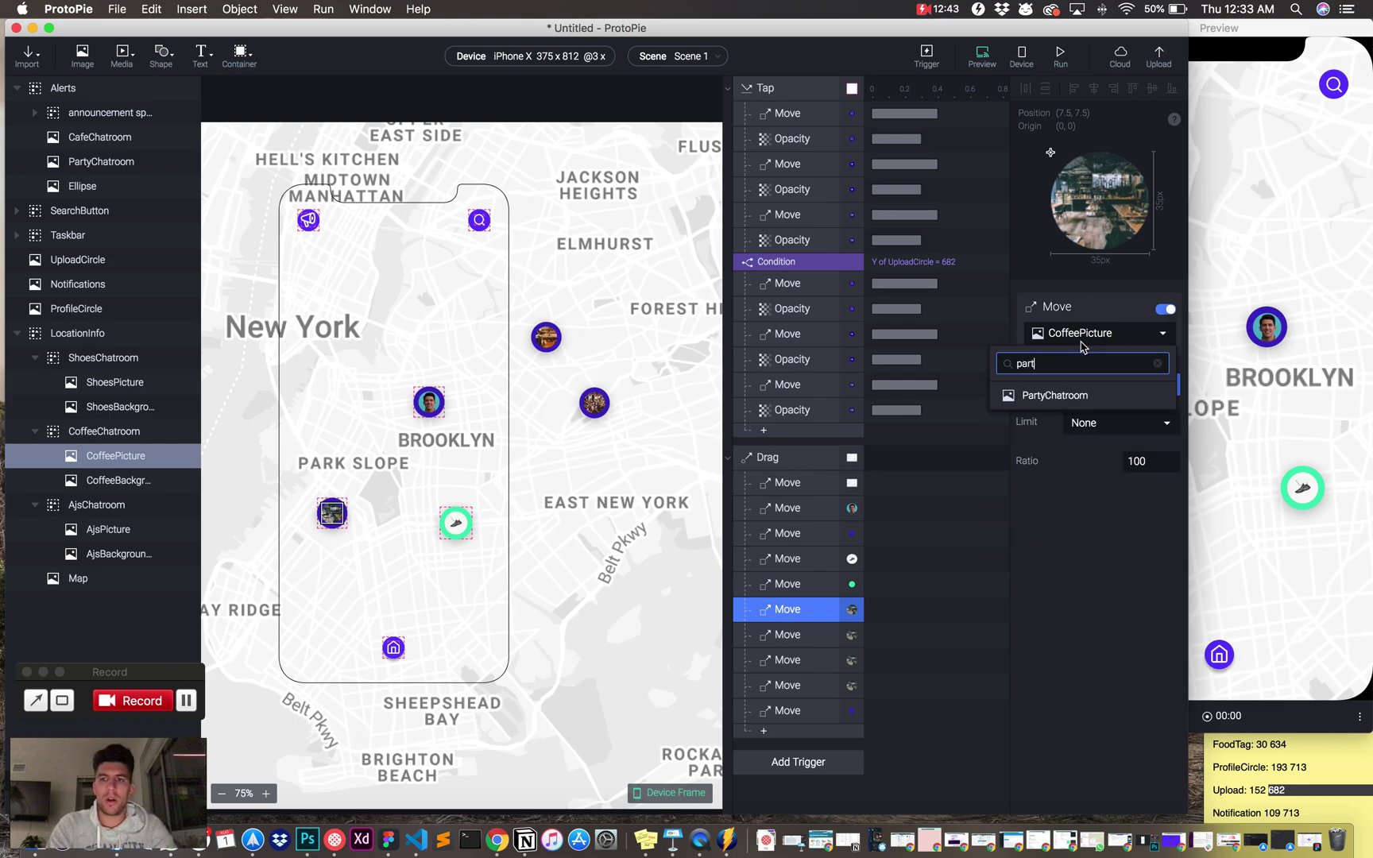
click(1079, 395)
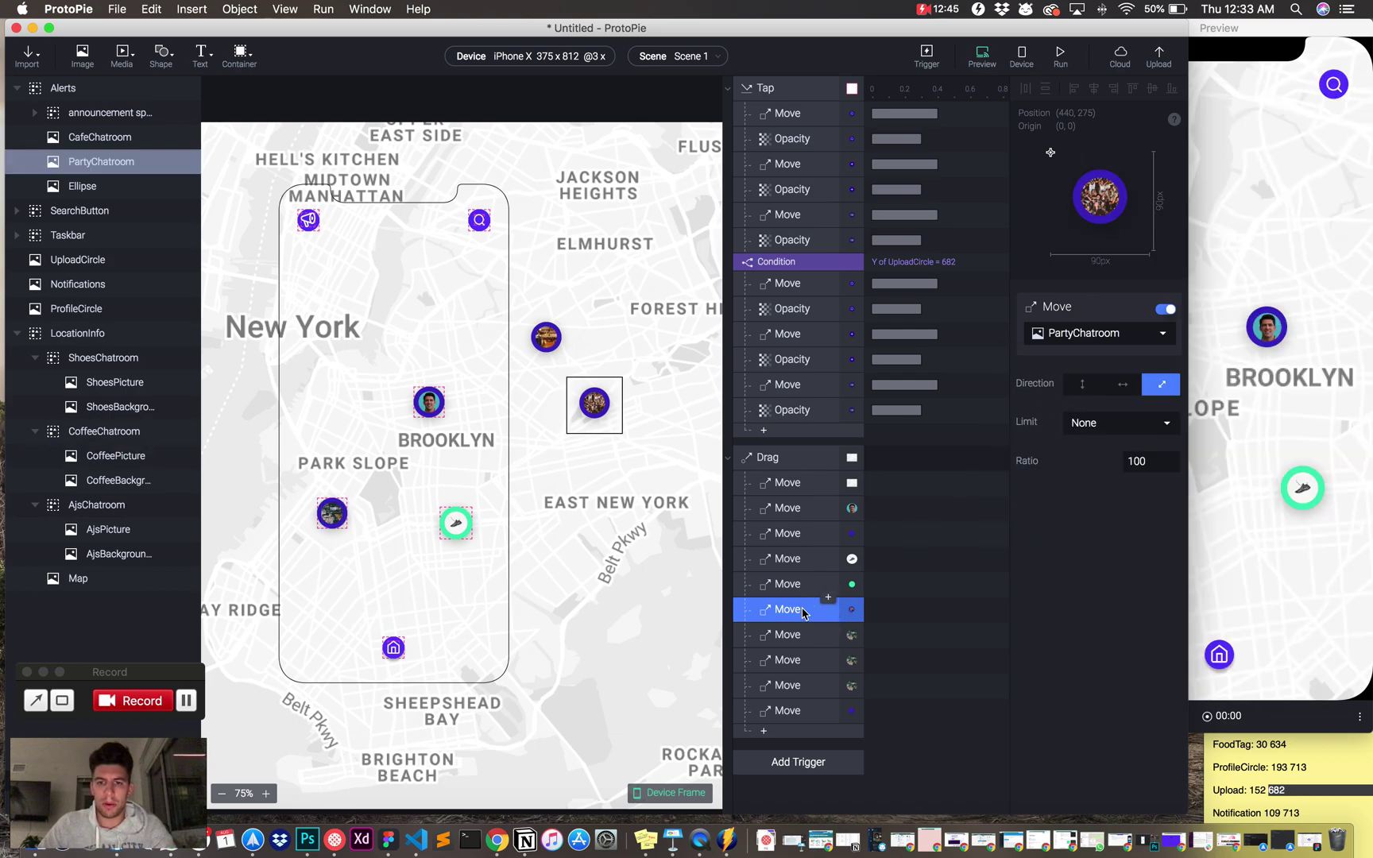
click(823, 634)
click(1070, 335)
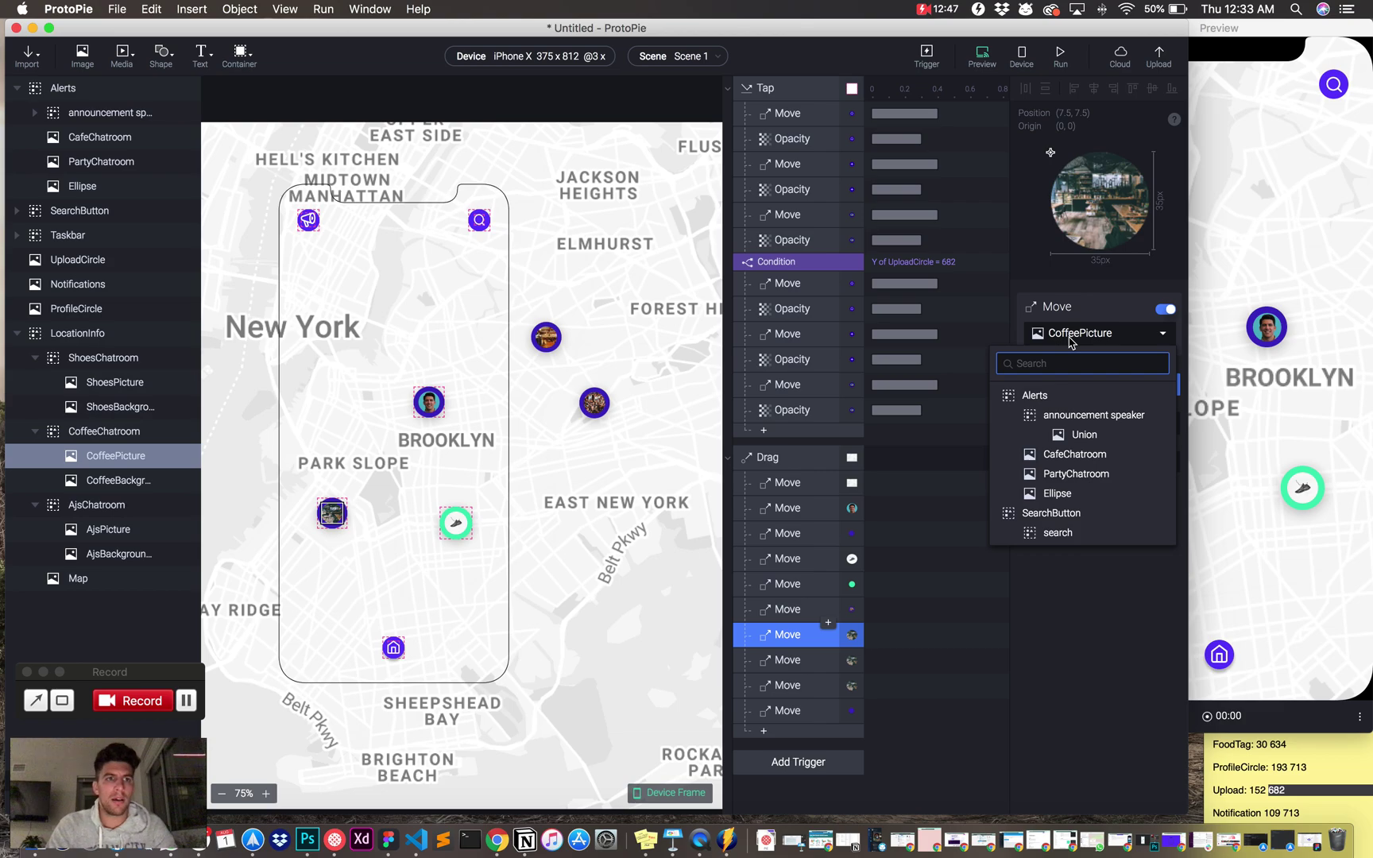
text(cafe)
click(1057, 394)
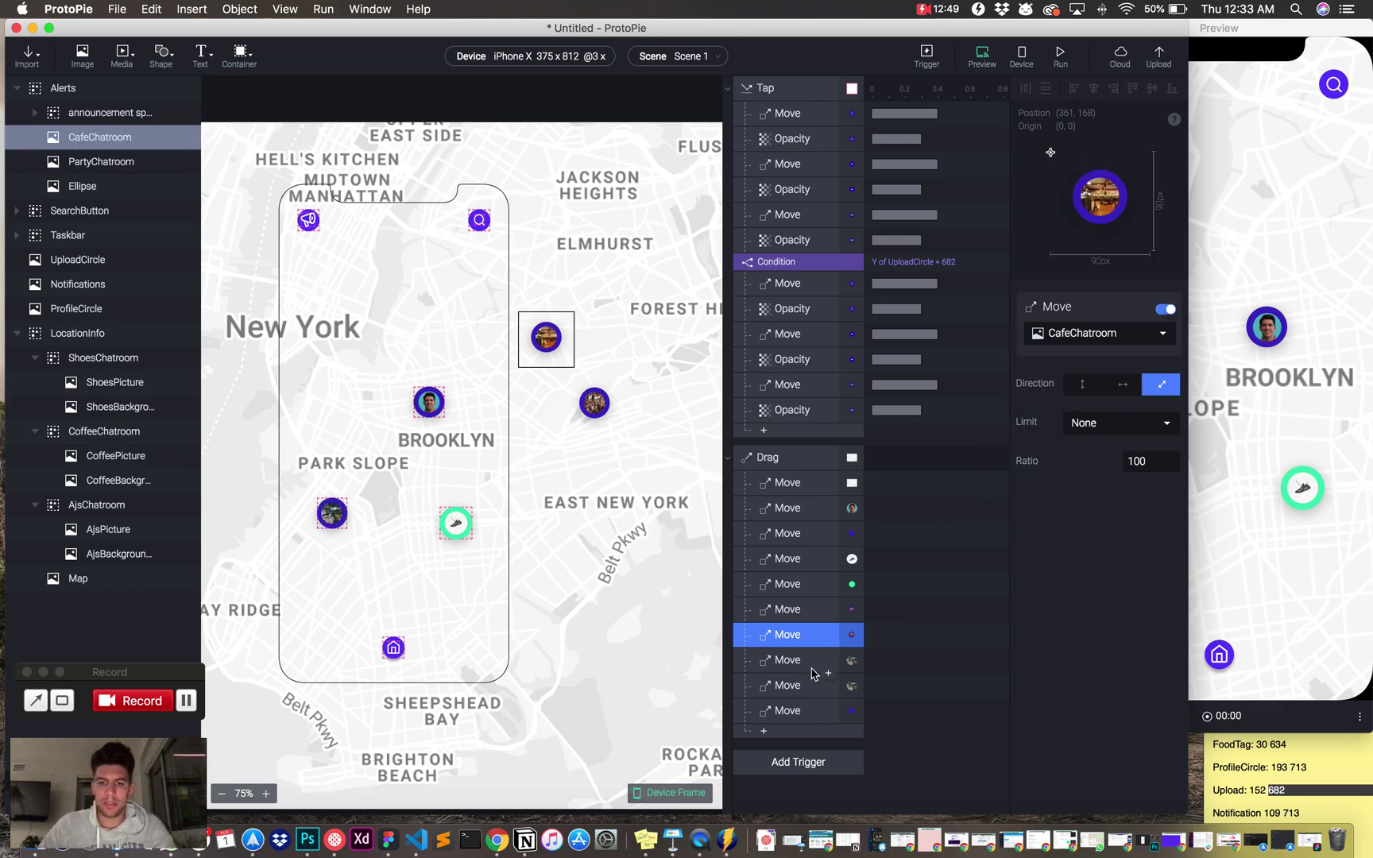
click(818, 658)
key(Delete)
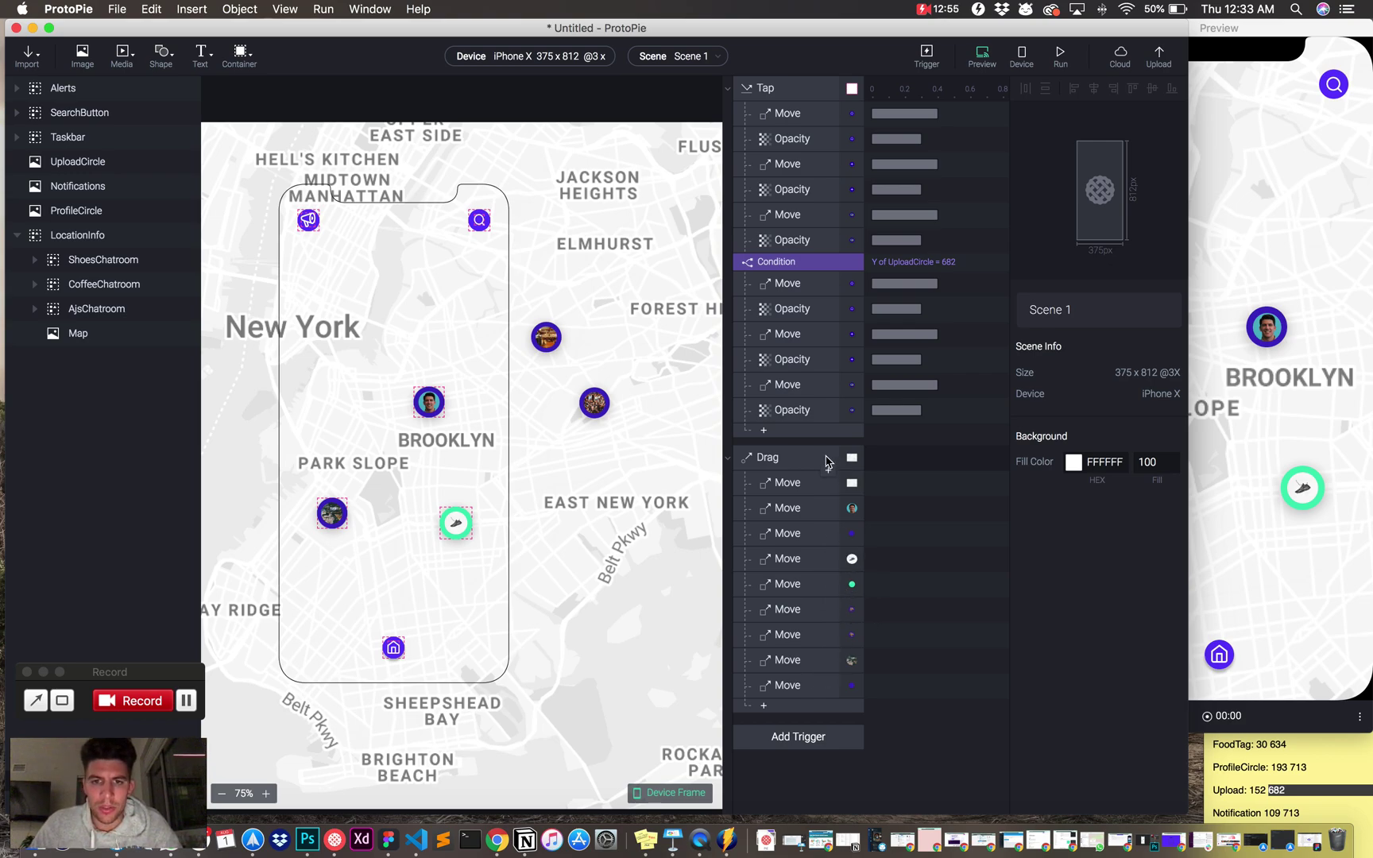
In the preview, drag the map toward Park Slope, then toggle the home taskbar icons out and back
click(1281, 510)
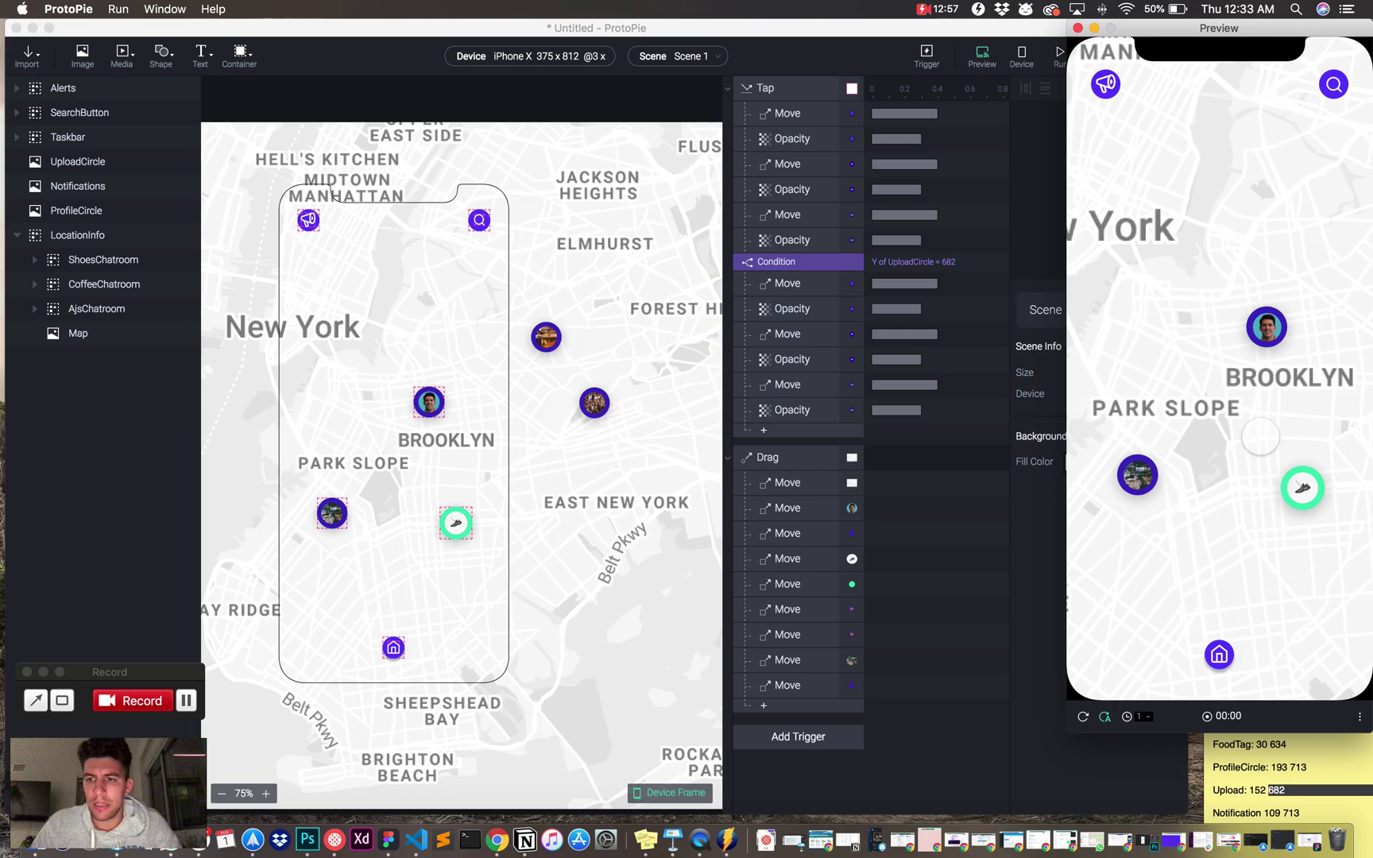
drag(1281, 510, 1336, 383)
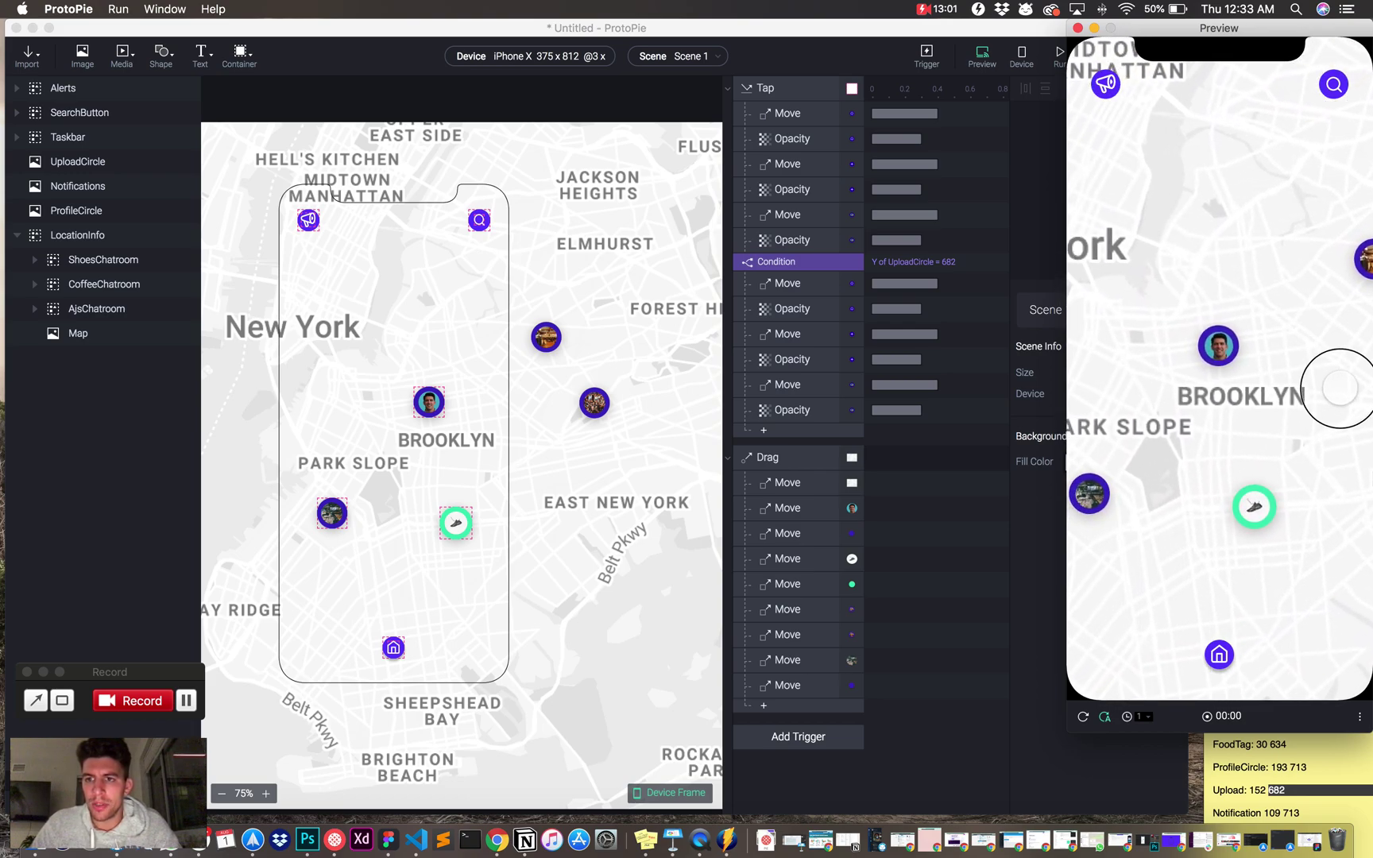
mouse_move(1253, 411)
mouse_down()
mouse_move(1317, 393)
mouse_move(1269, 436)
mouse_move(1324, 405)
mouse_move(1241, 429)
mouse_up()
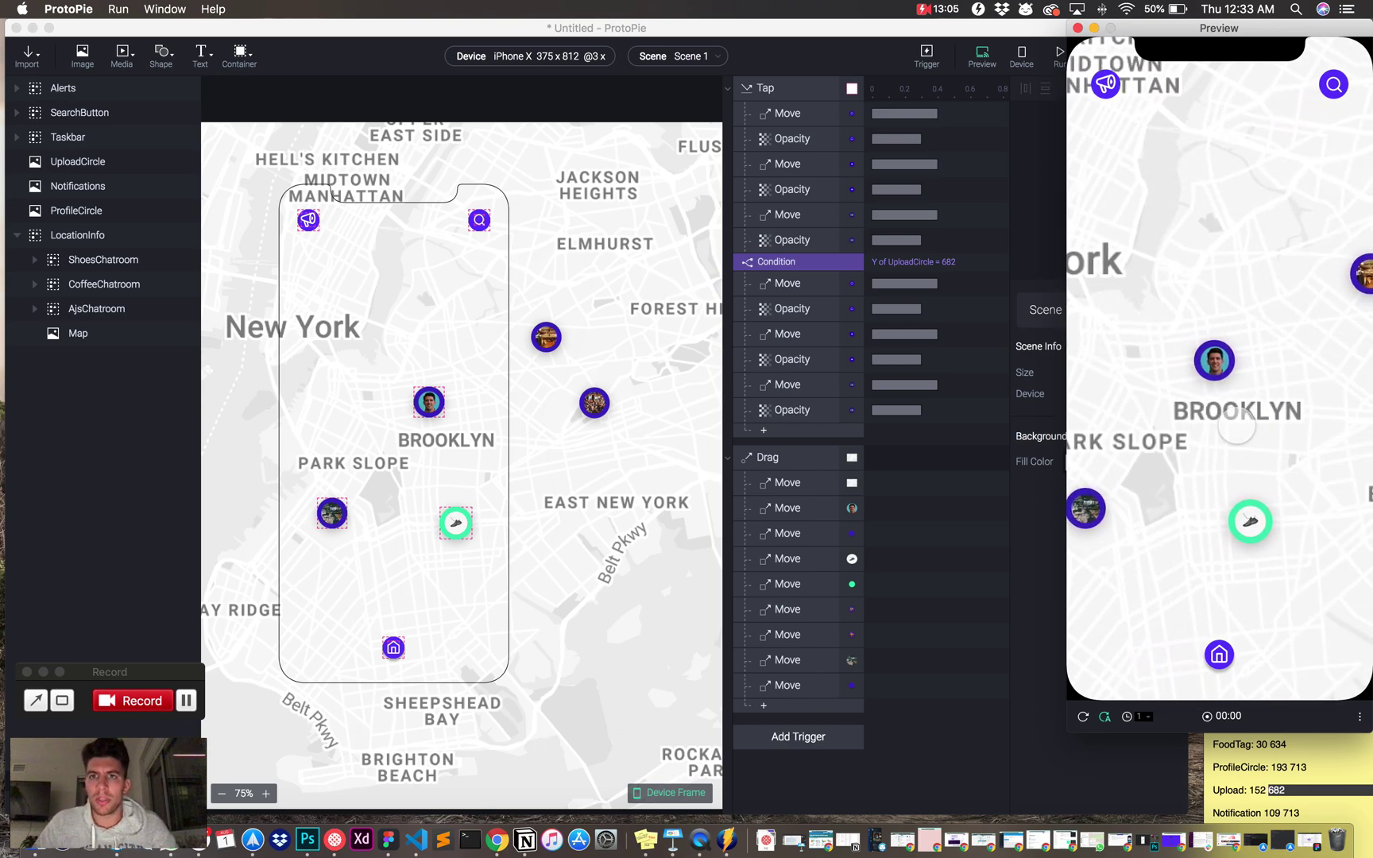
click(1220, 653)
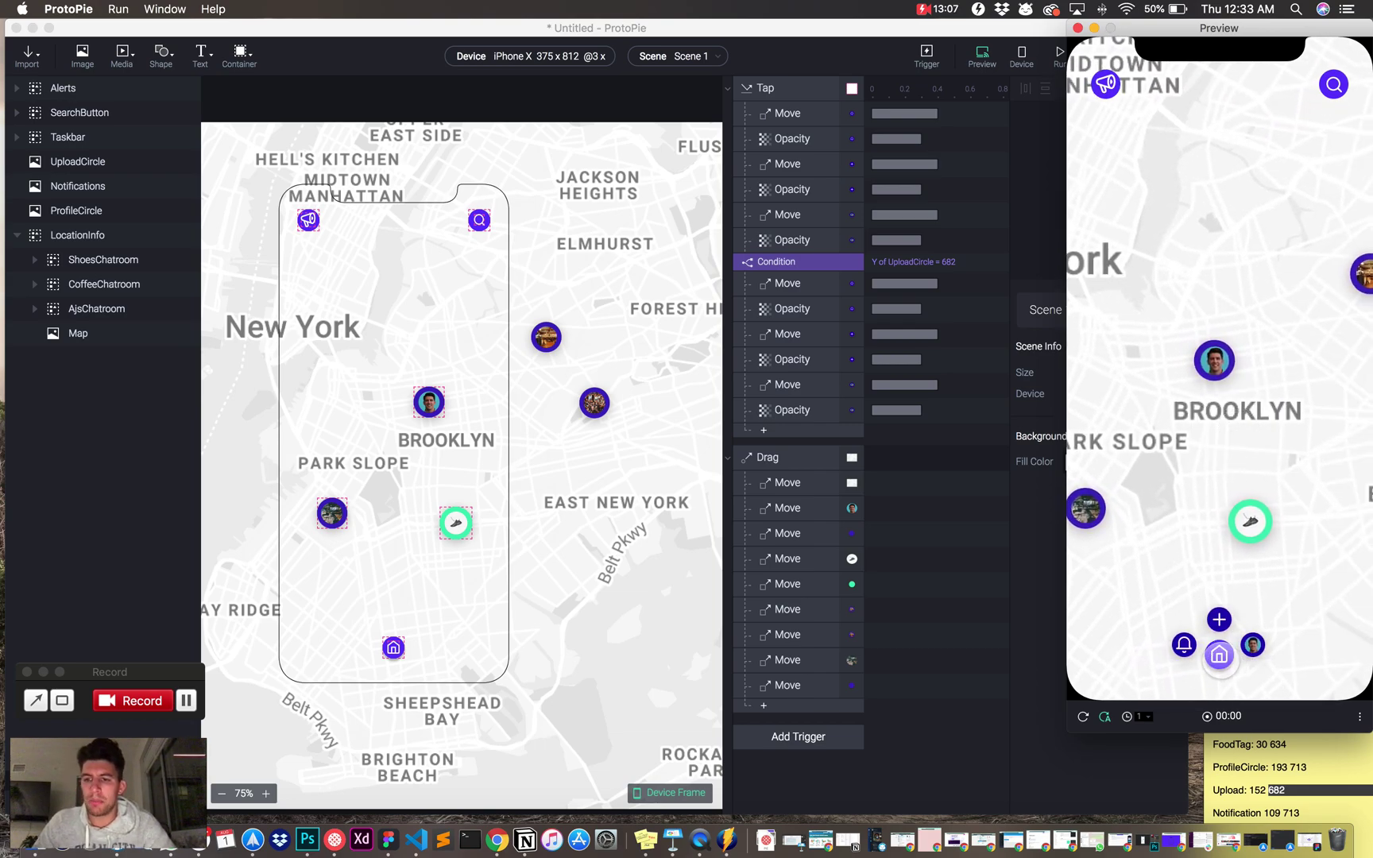
click(1219, 653)
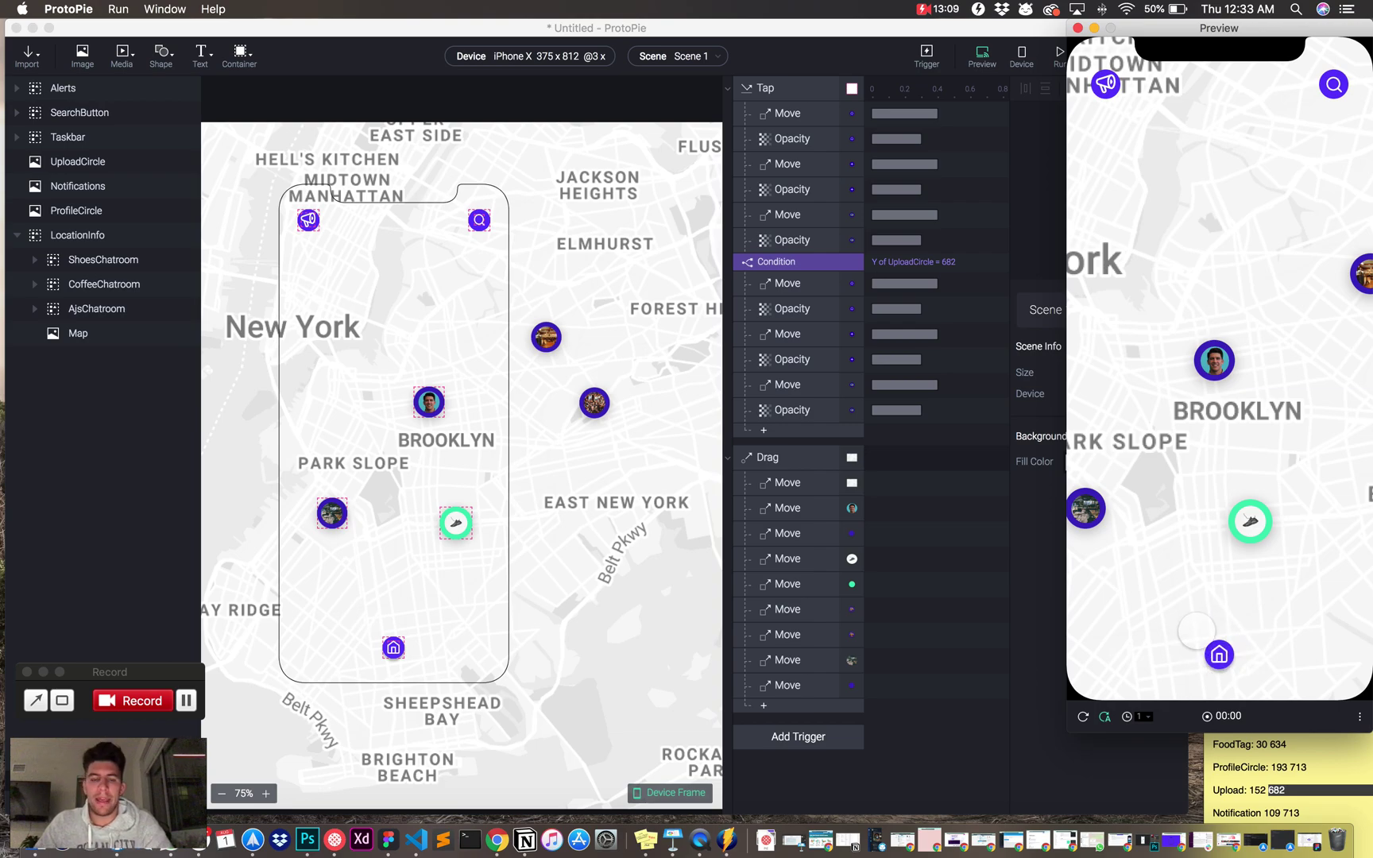